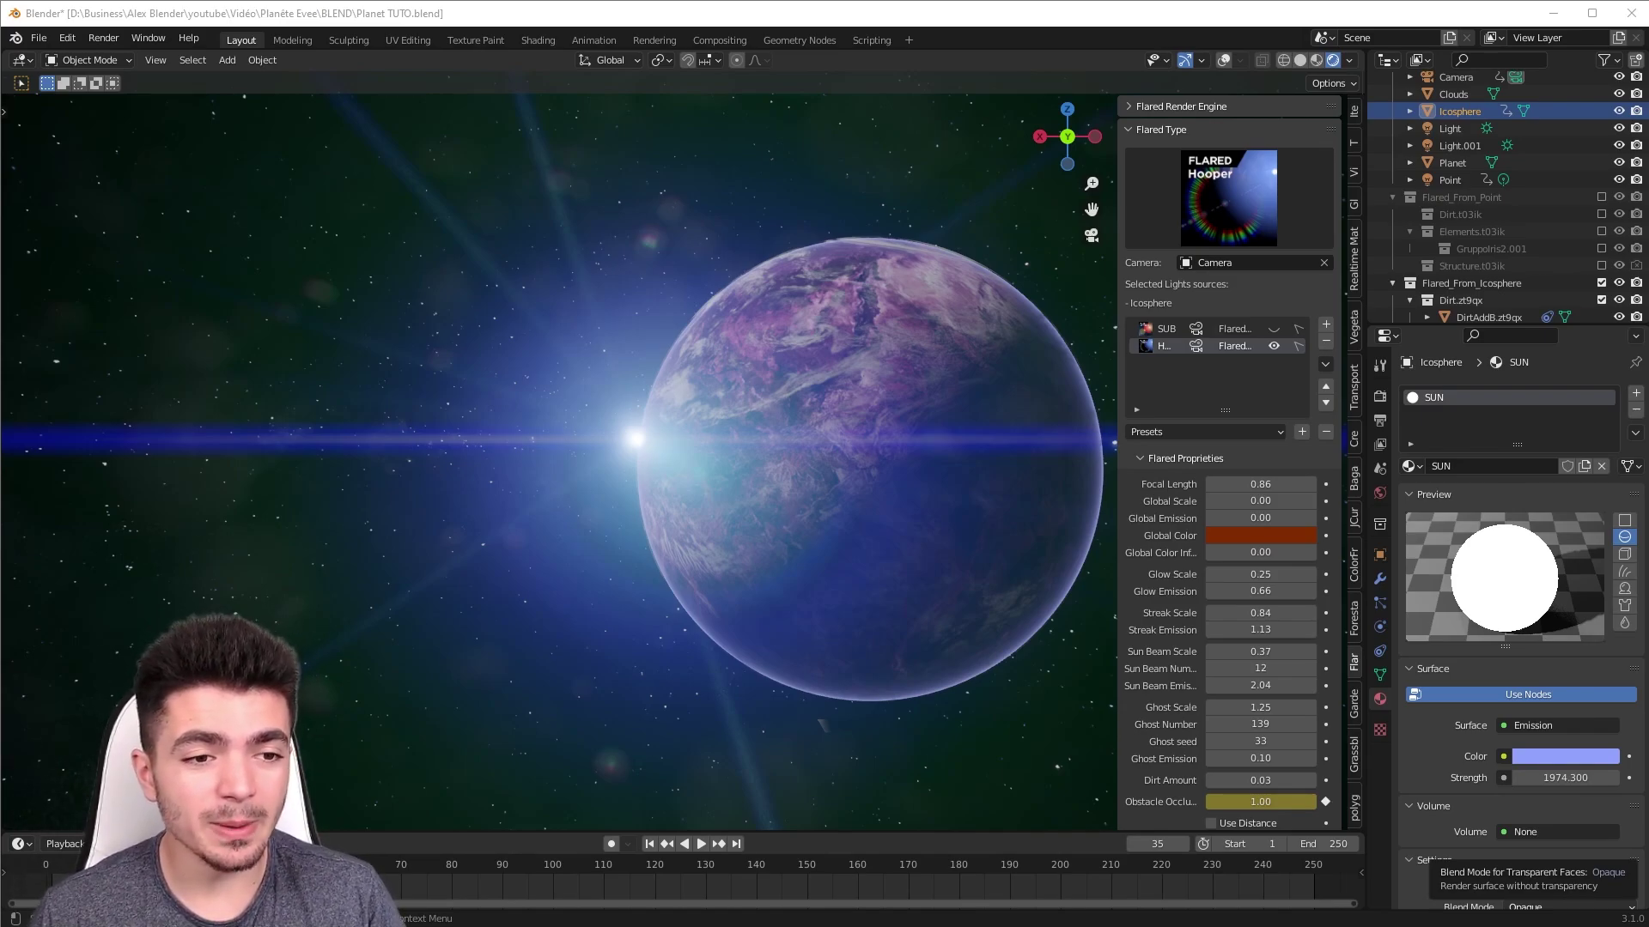
- View the scene through the camera and toggle the blue flare off and on to compare
key(KP_0)
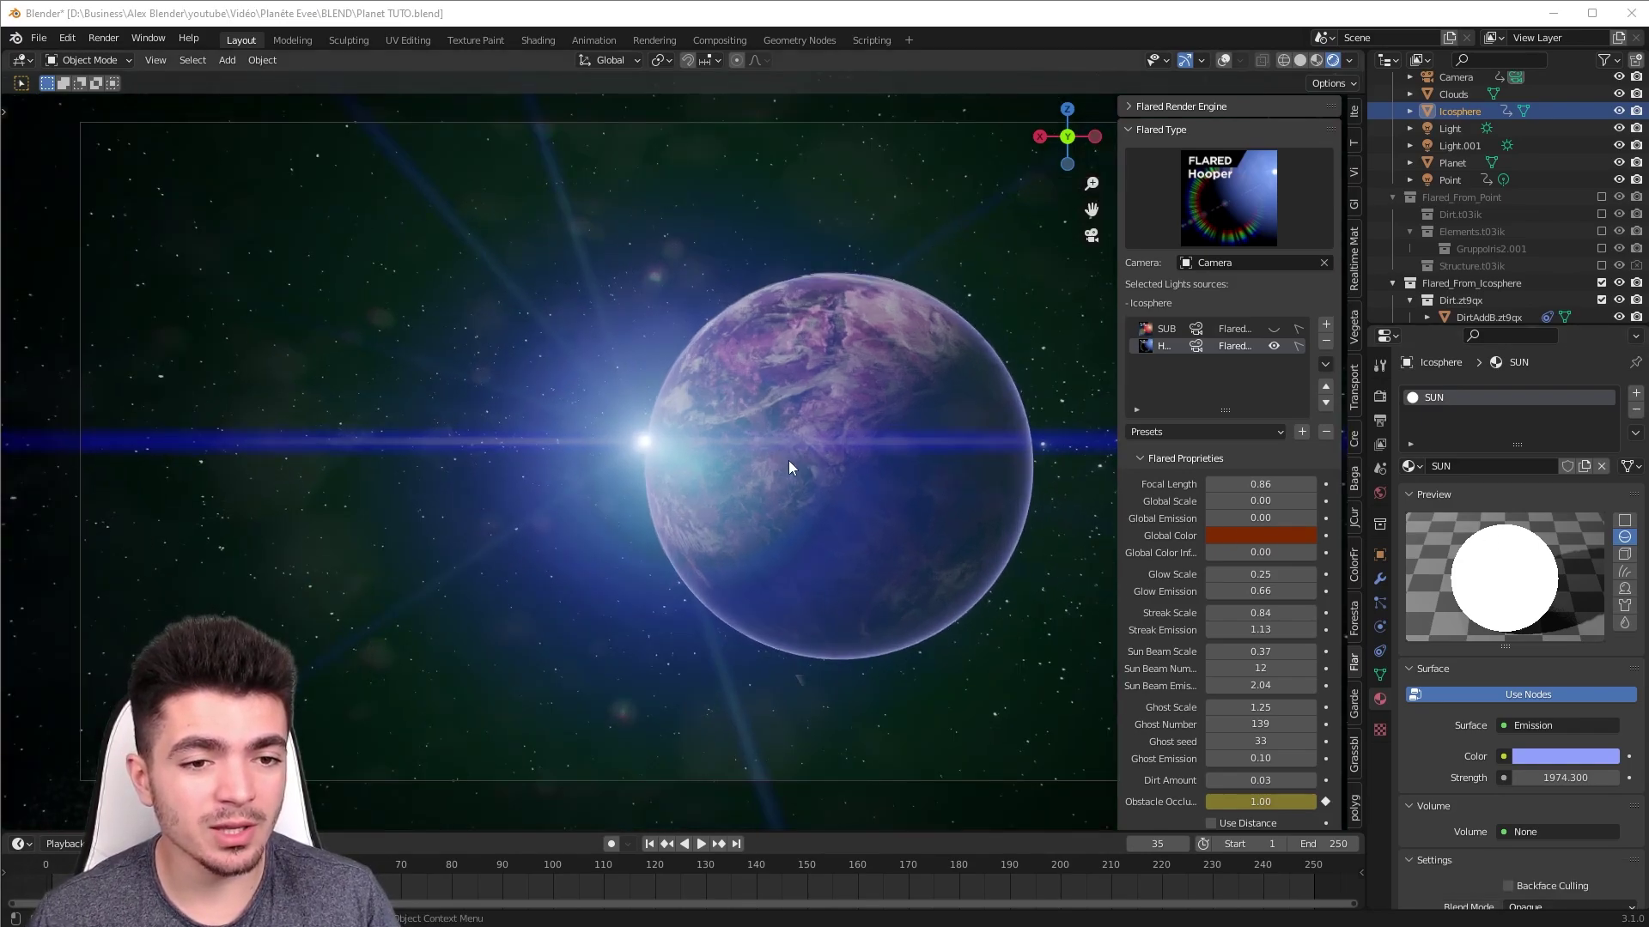
scroll(662, 442, up, 1)
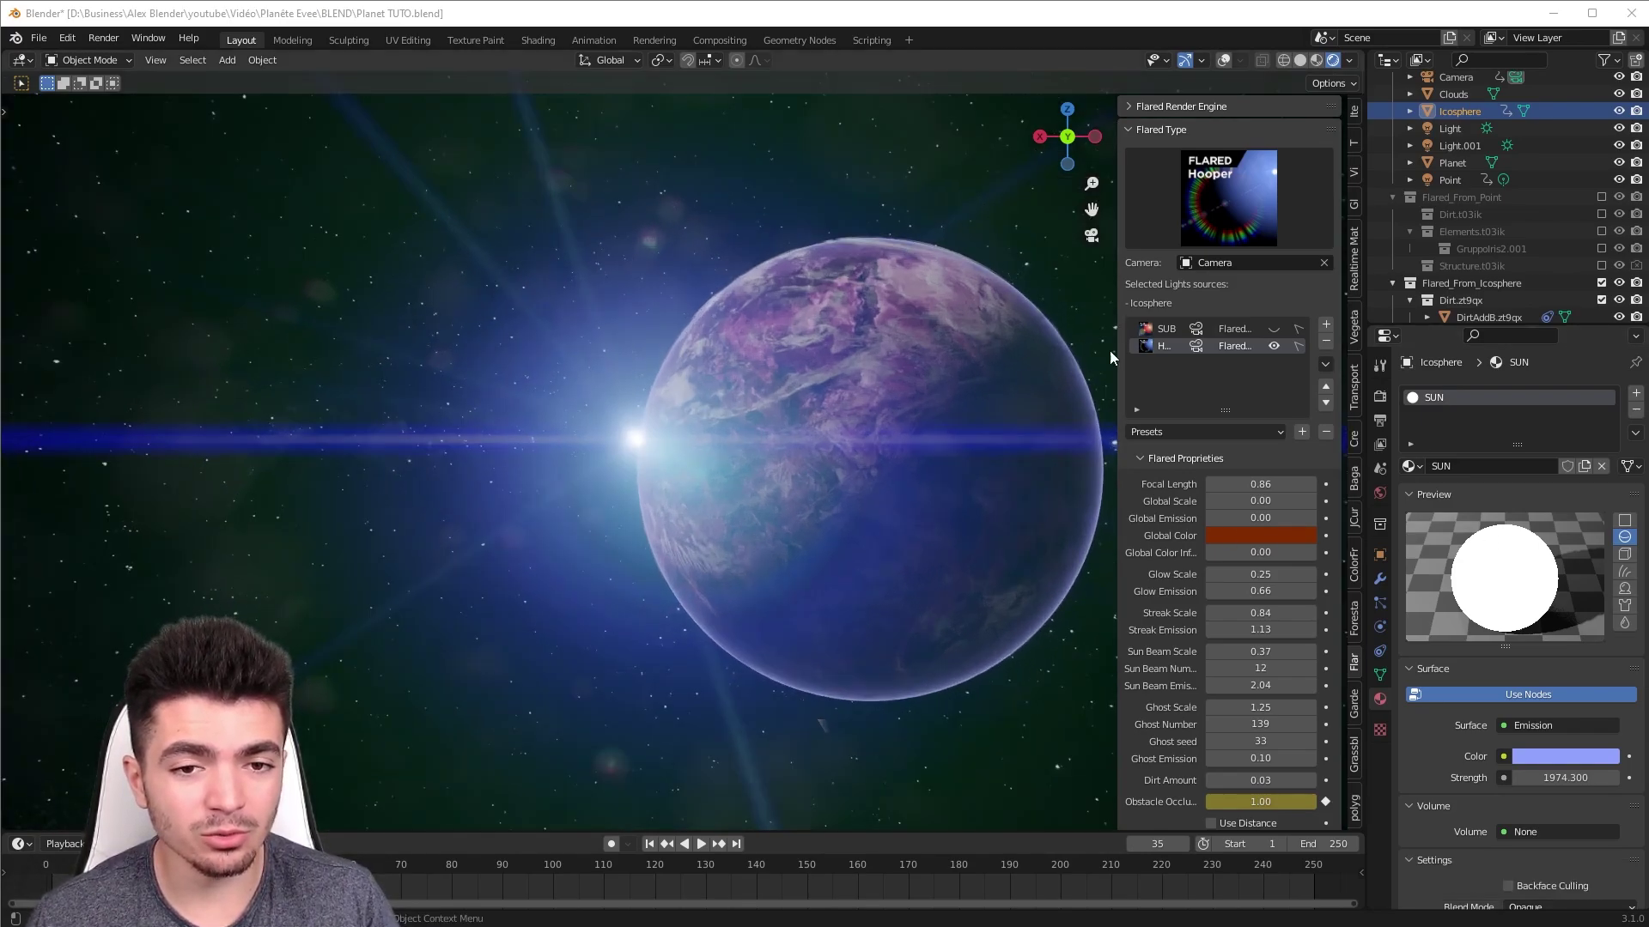
click(1274, 345)
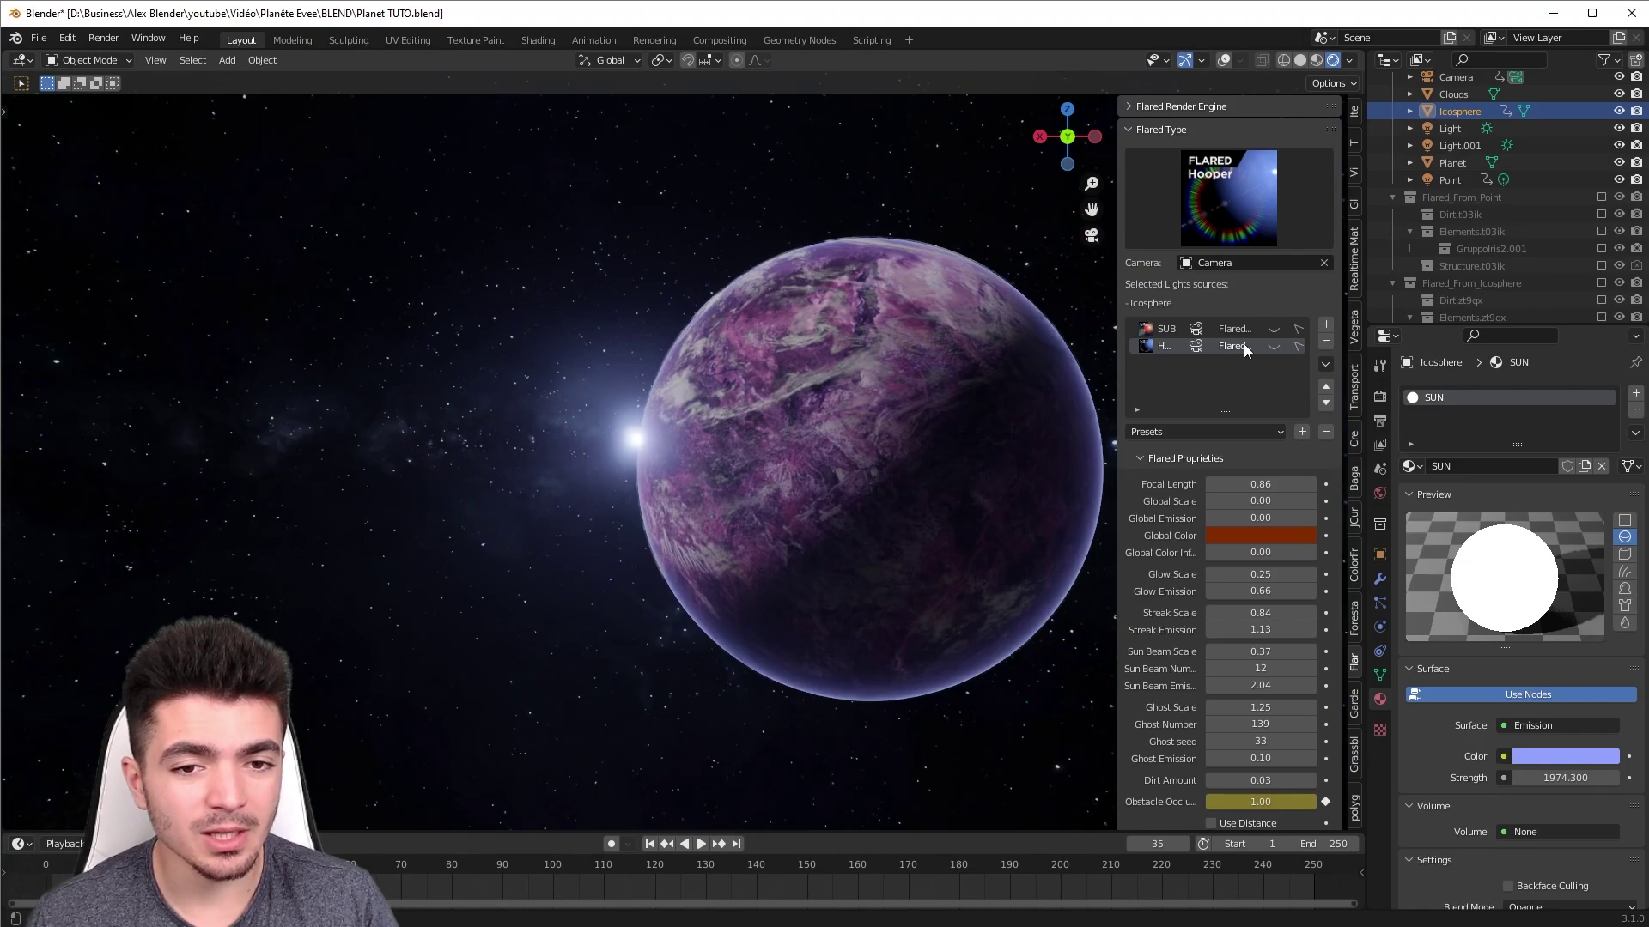
click(1273, 346)
scroll(796, 405, down, 1)
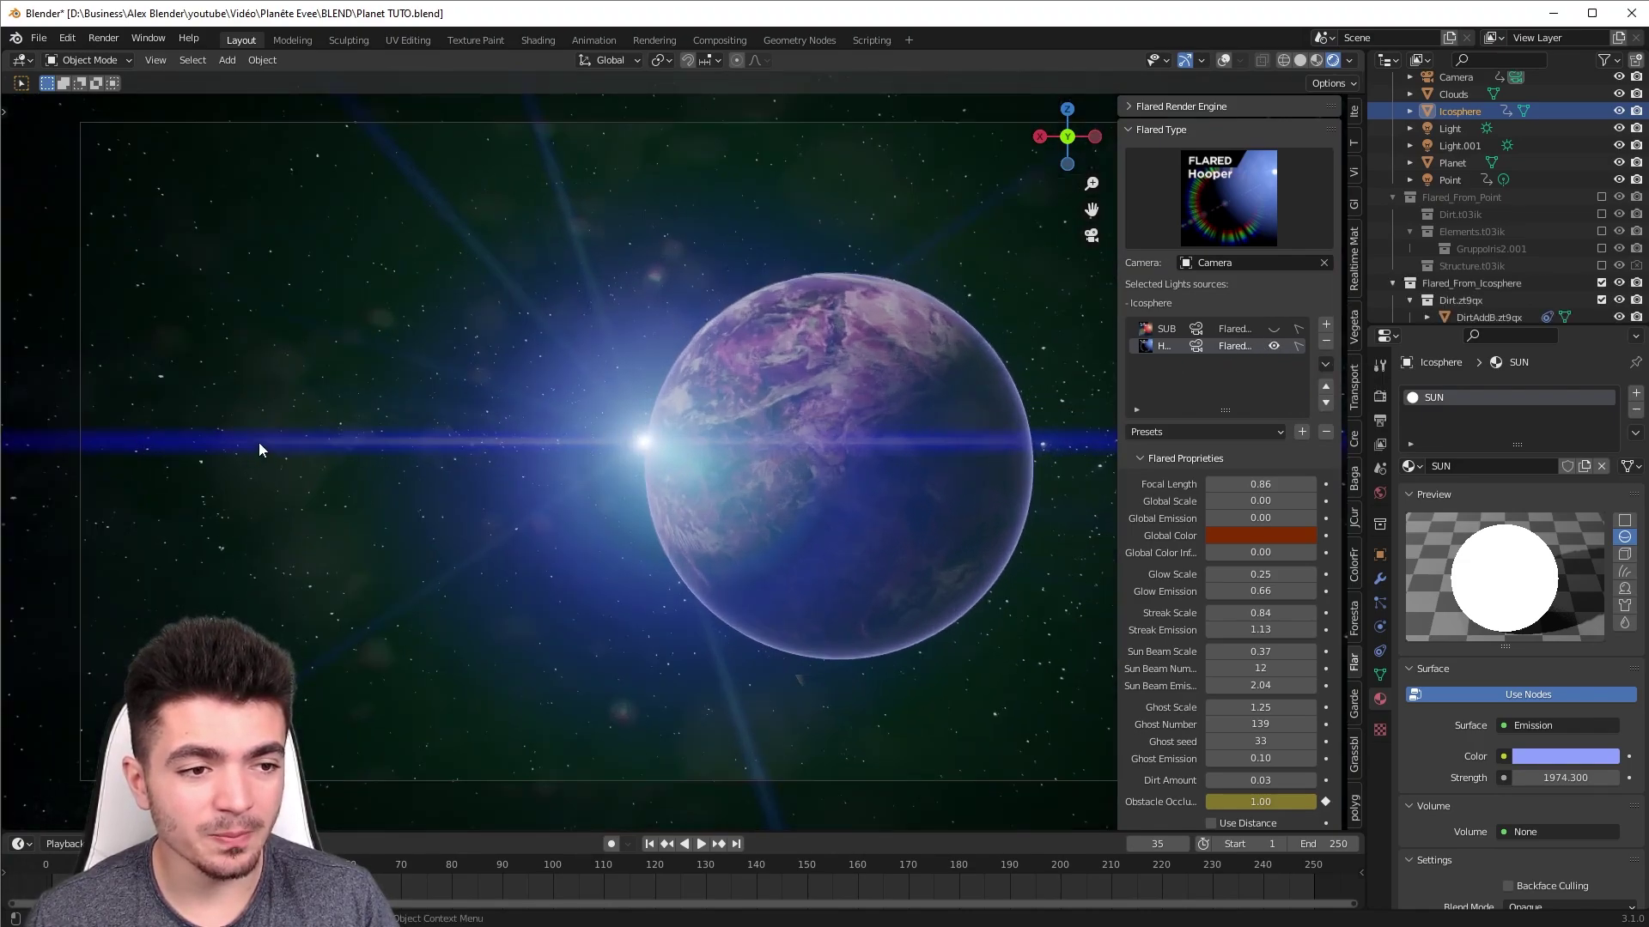
scroll(734, 505, up, 1)
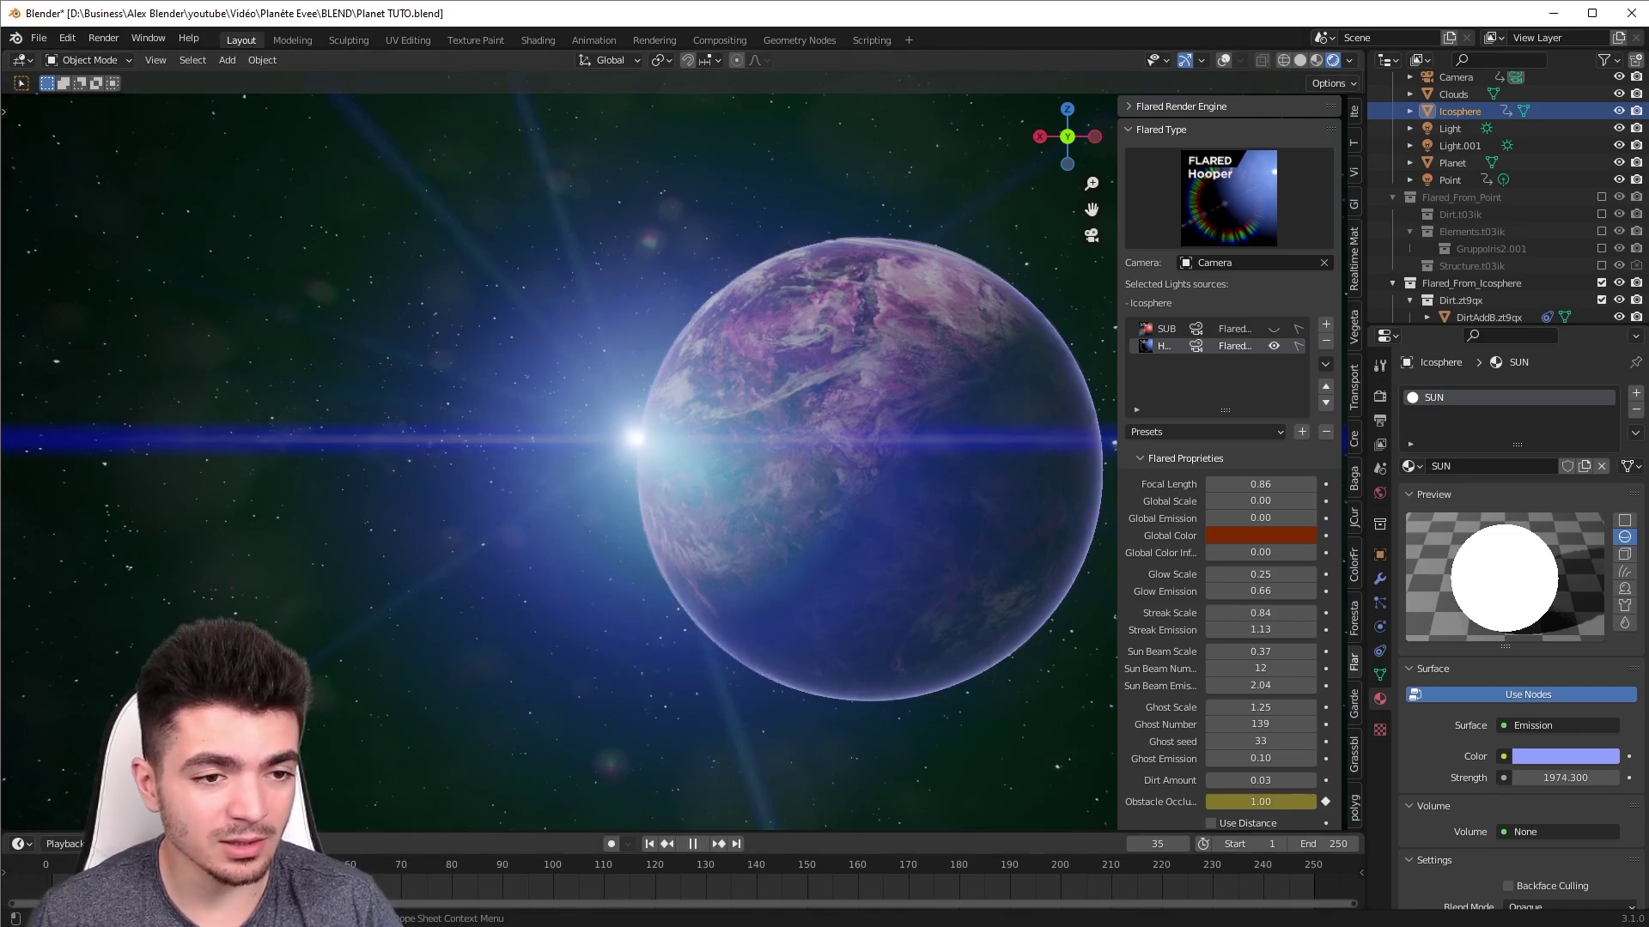
- Play the animation to watch the flare, then stop back at frame 35
key(ctrl+shift+space)
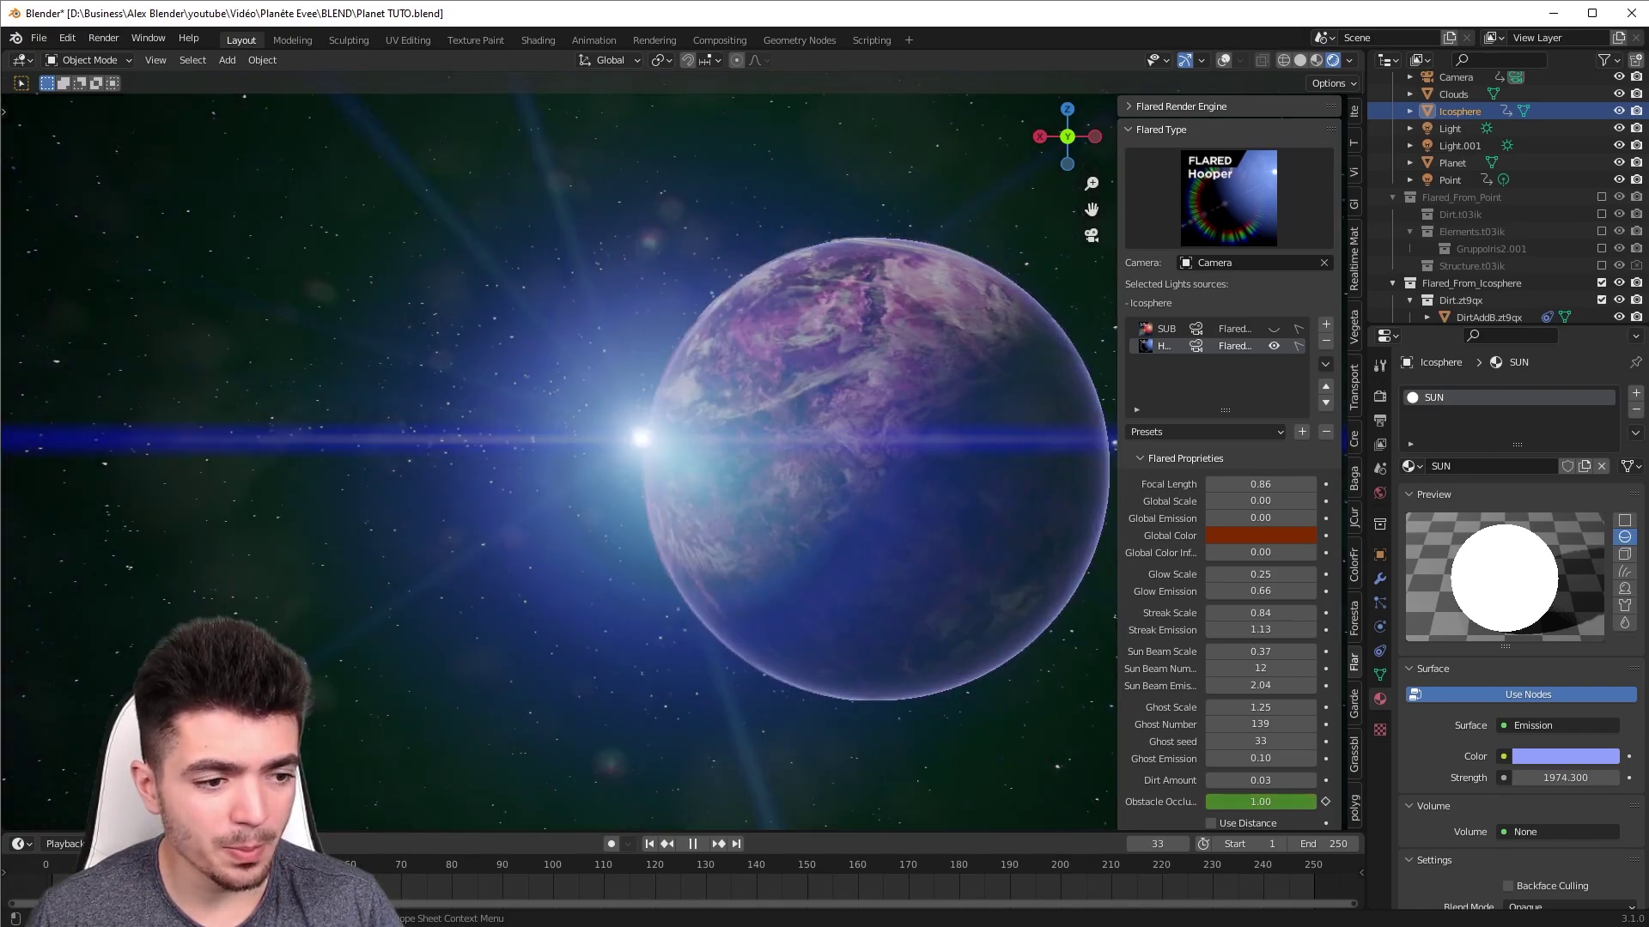
key(Escape)
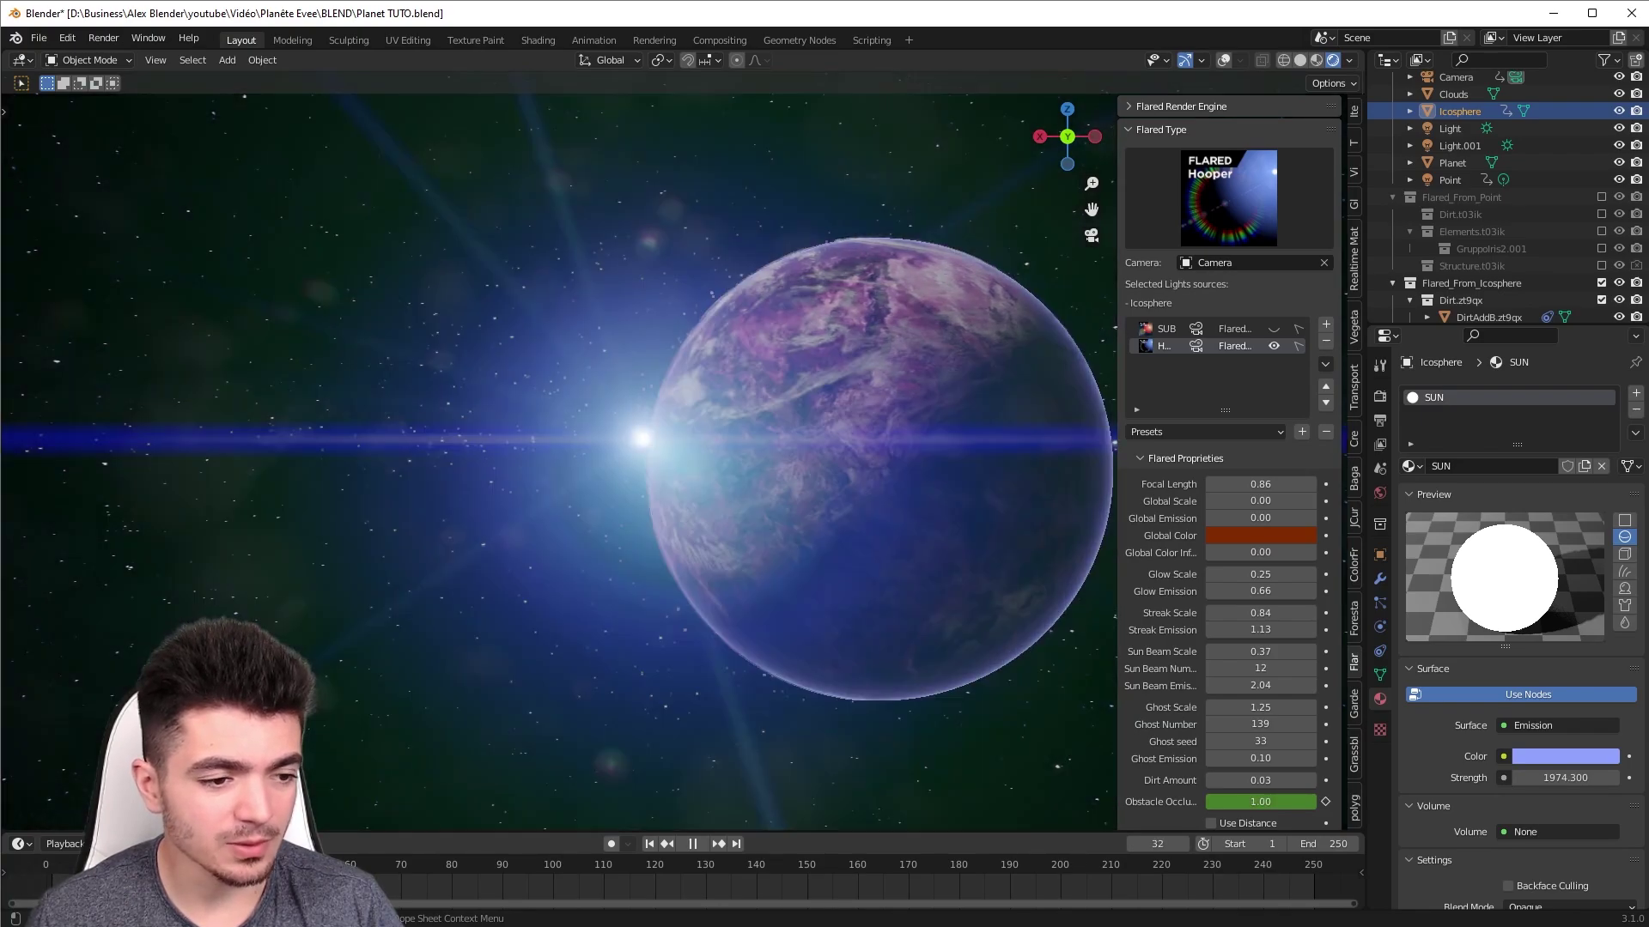
scroll(1276, 461, down, 2)
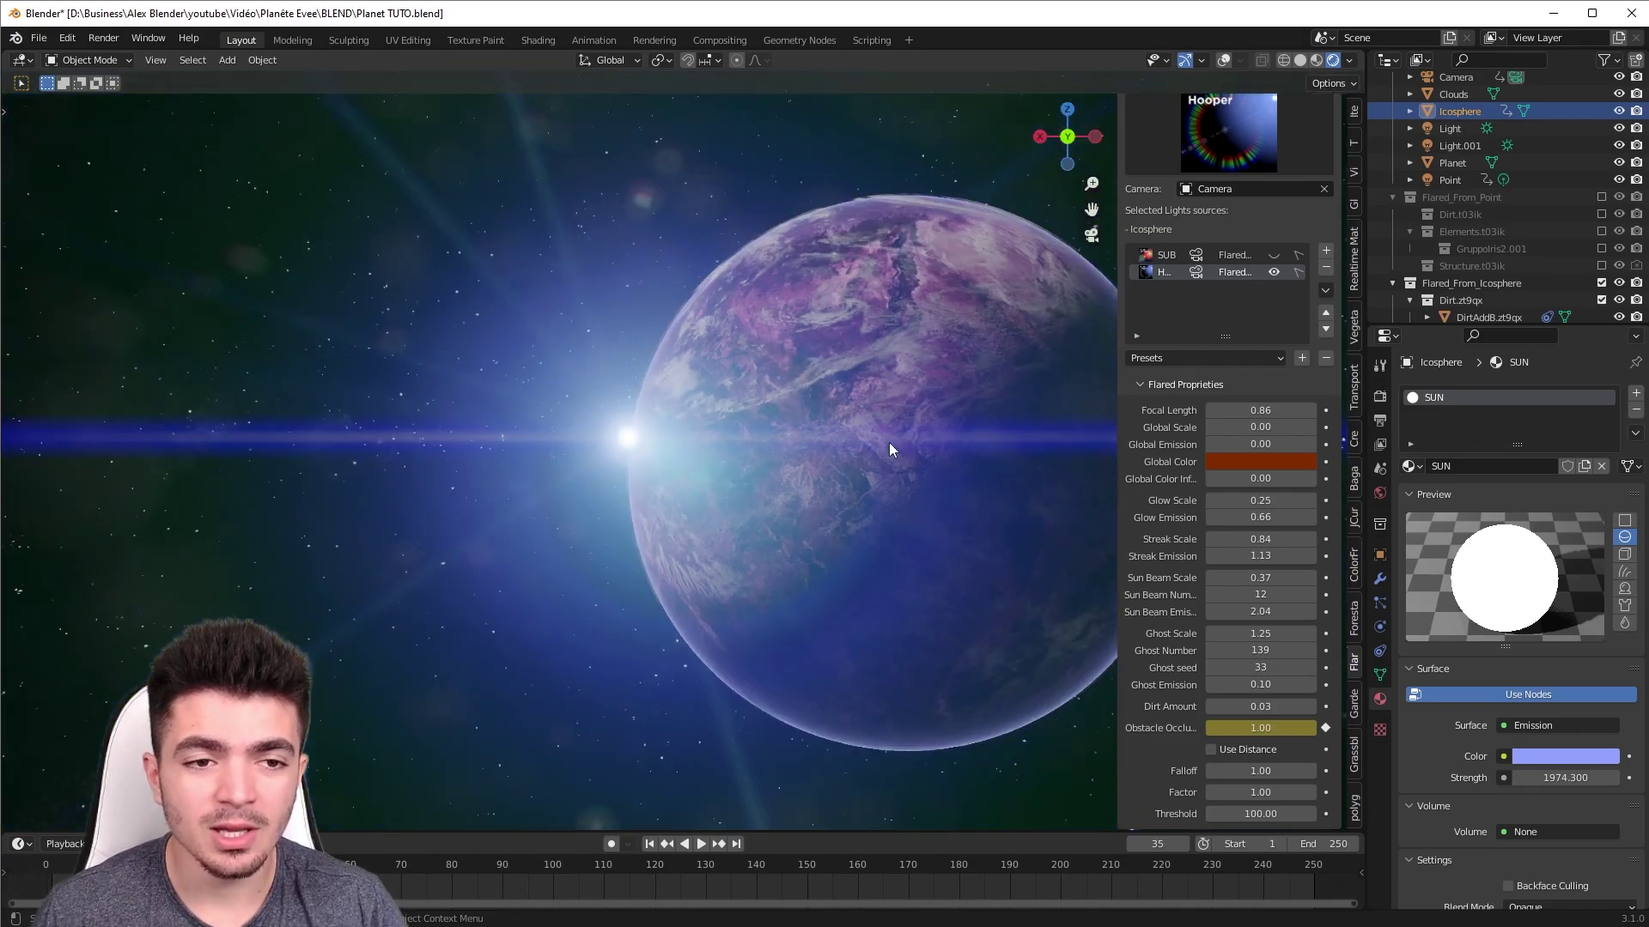
scroll(1204, 391, up, 3)
- Browse the flare type presets, trying the SUB flare before returning to the blue Hooper flare
click(1238, 171)
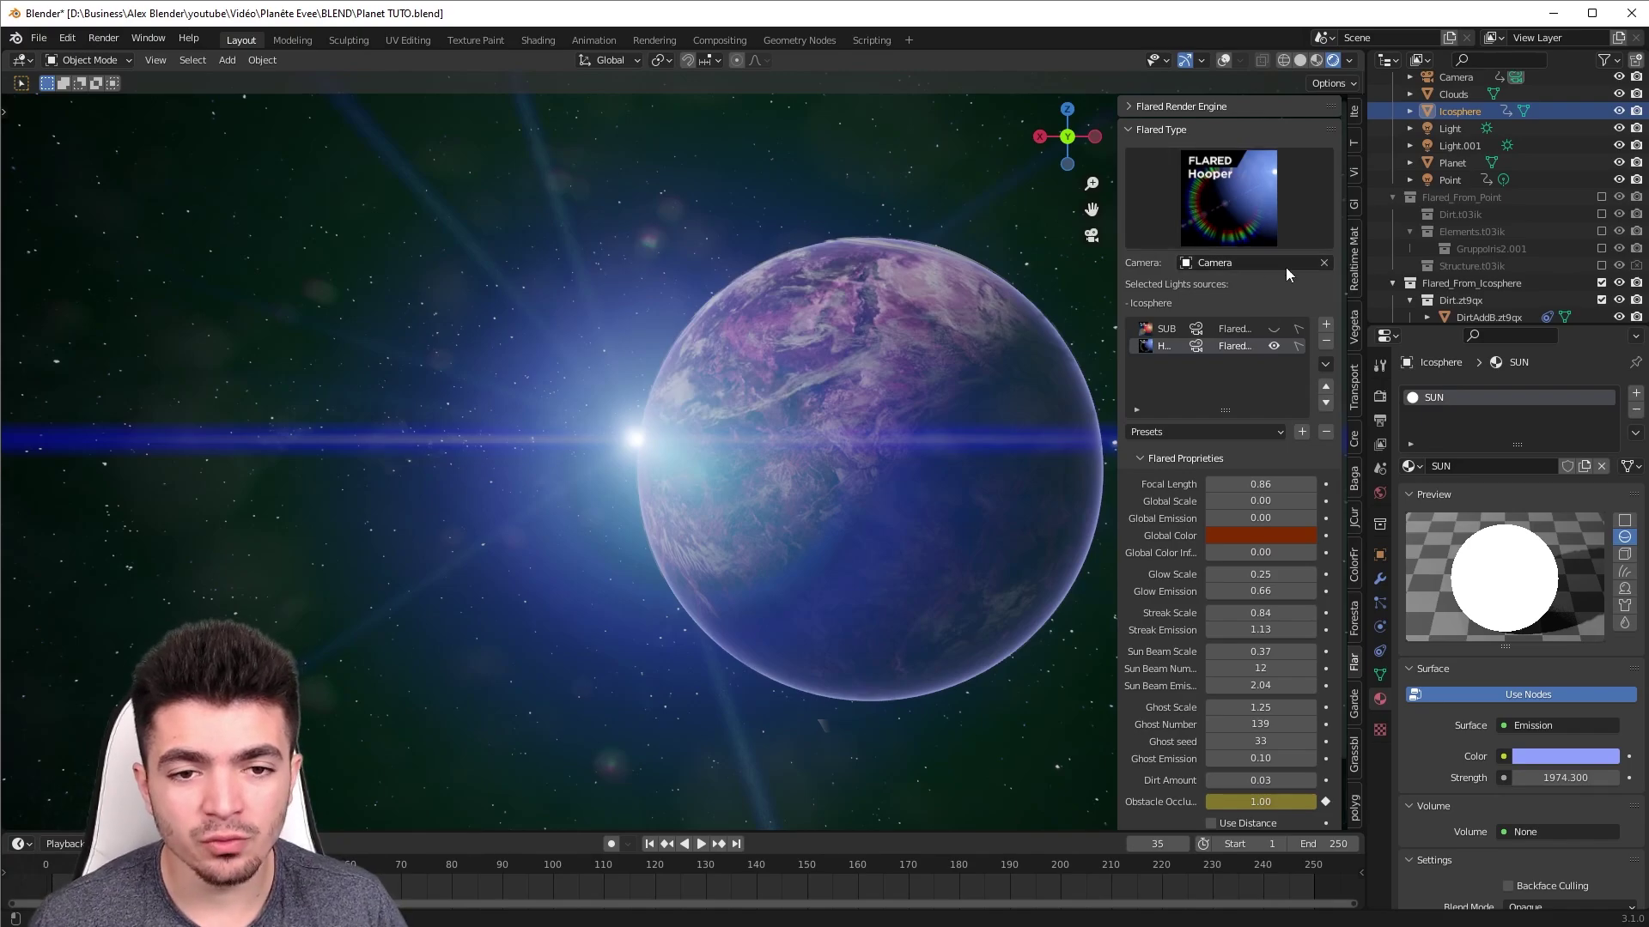
click(1274, 345)
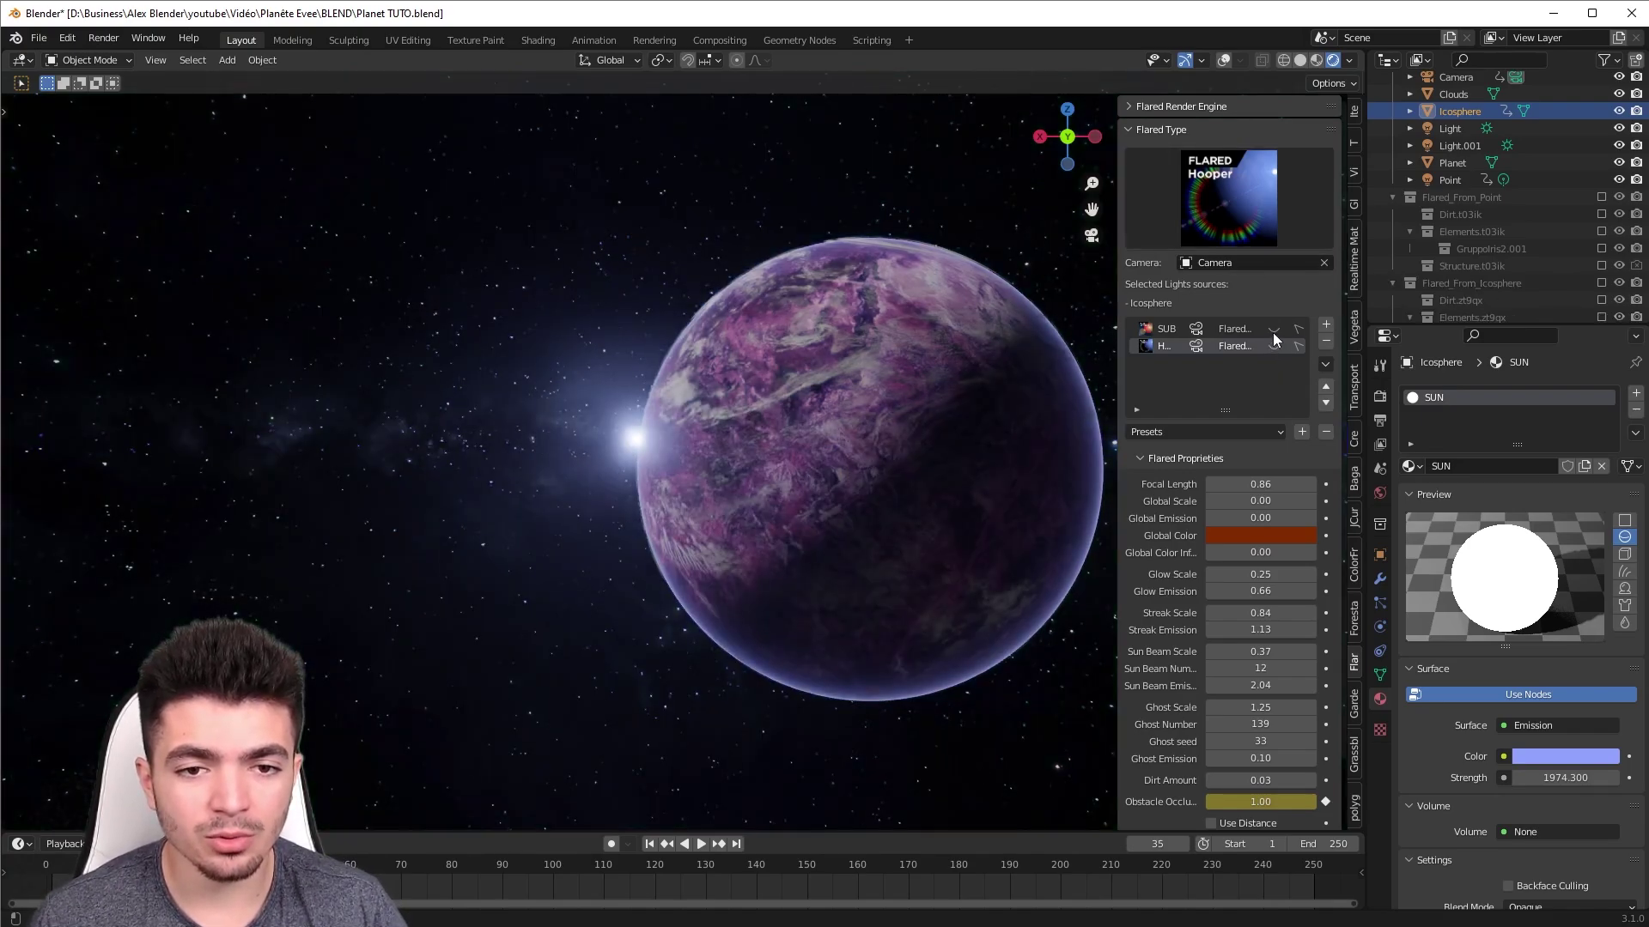
click(1274, 329)
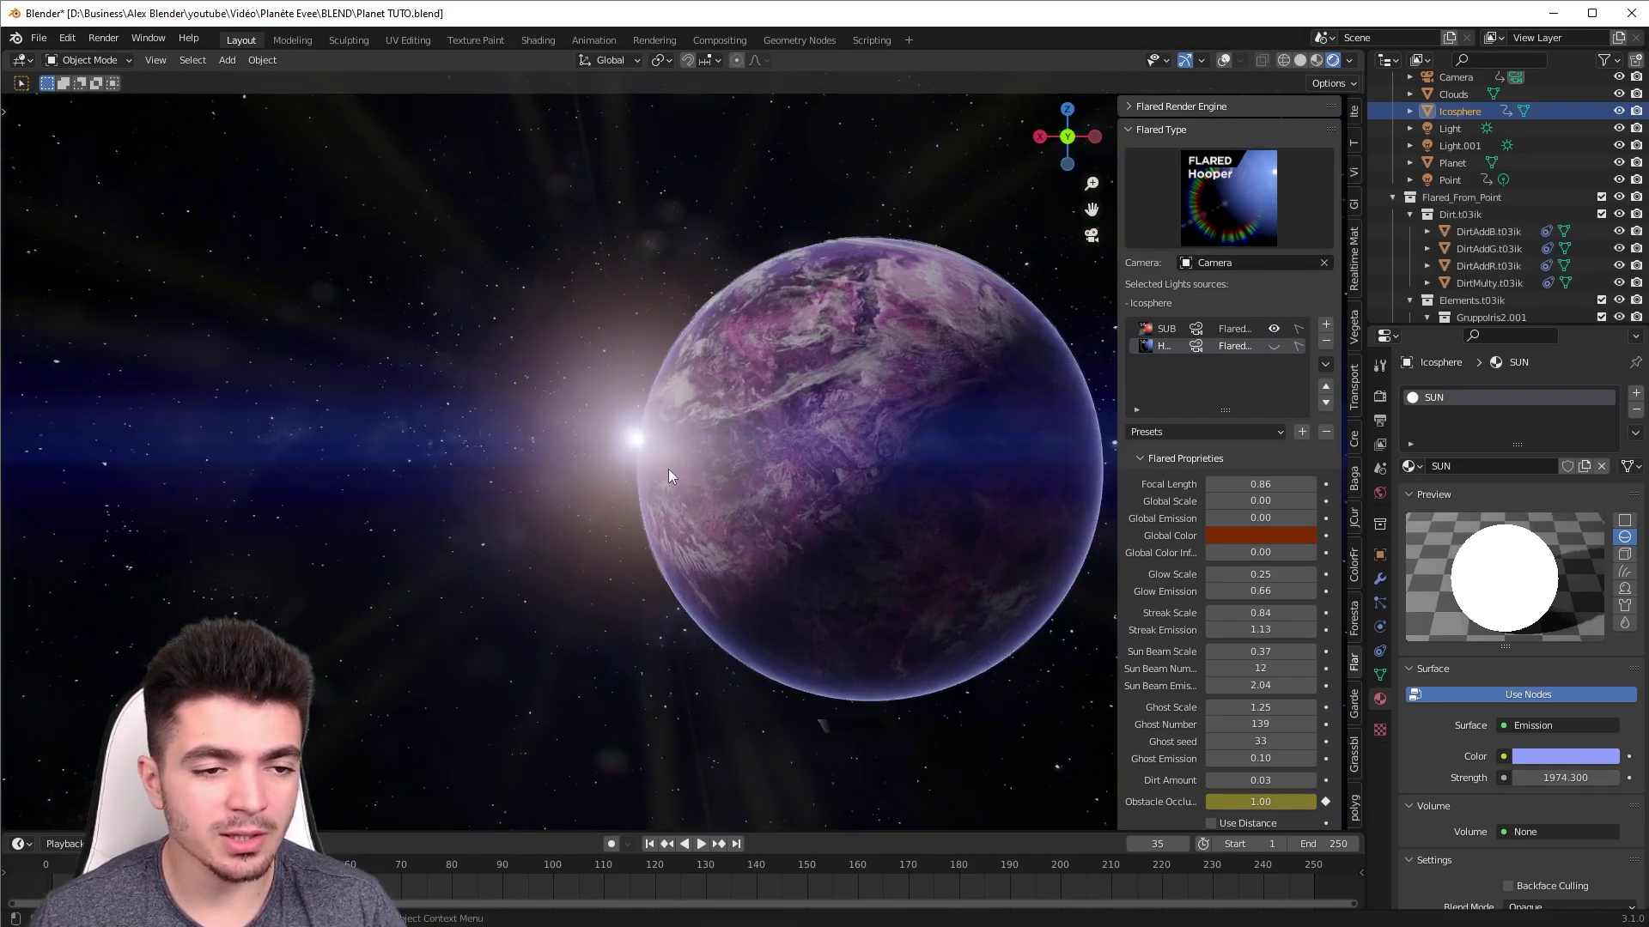
click(1274, 329)
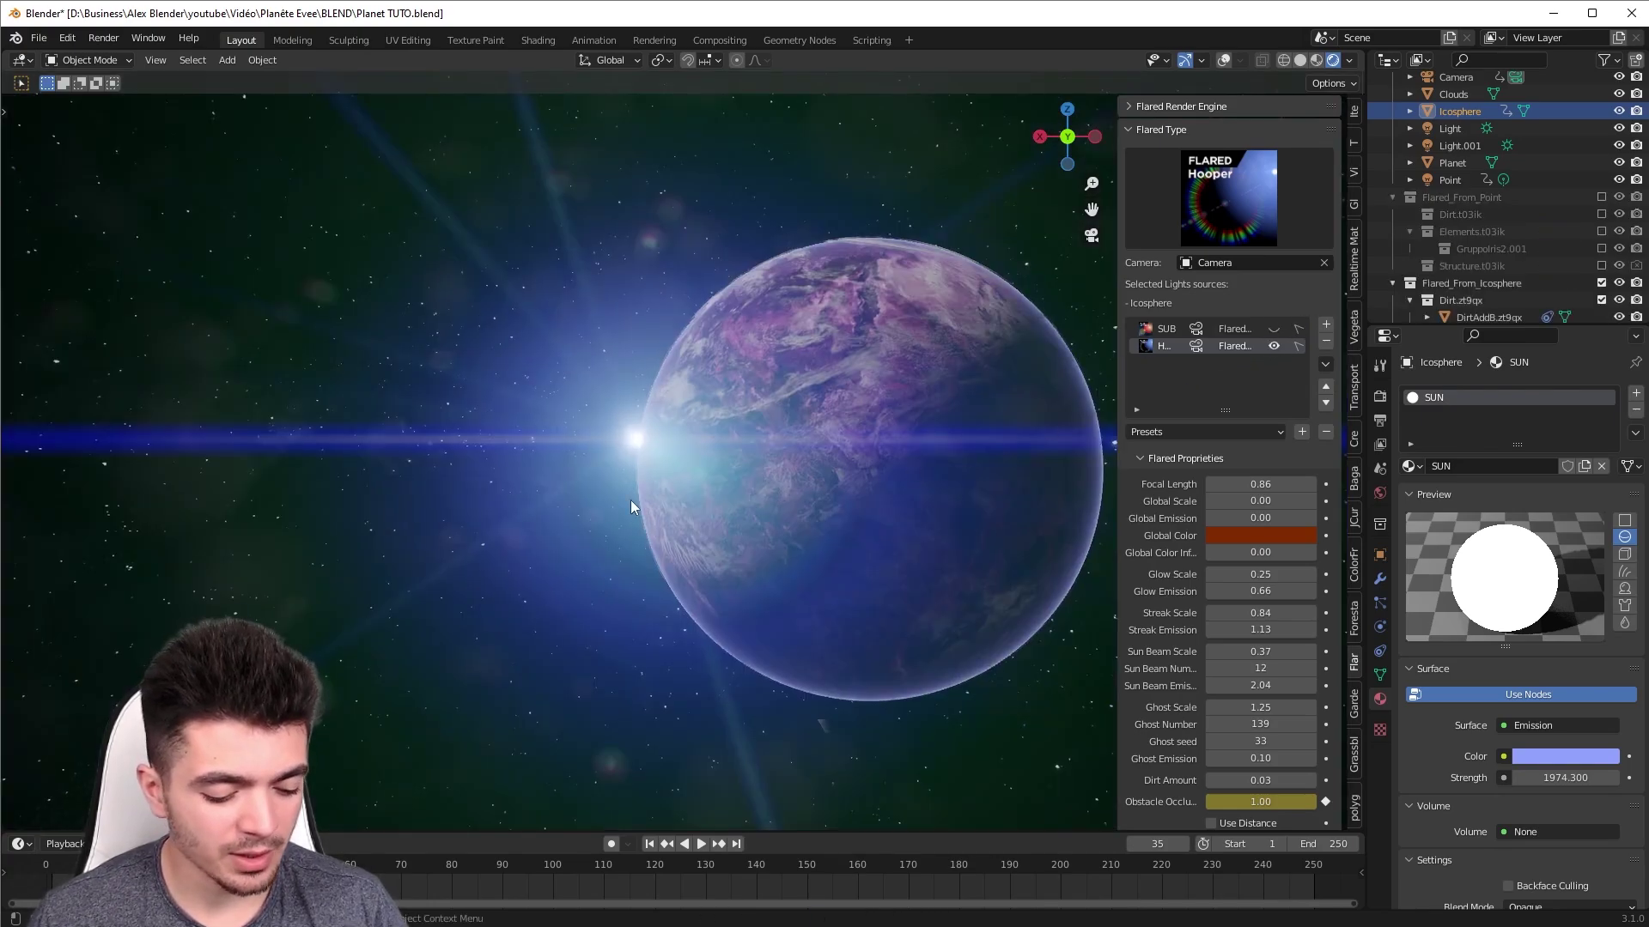
- Move the Icosphere sun up-left so it sits just beside the planet's edge
key(g)
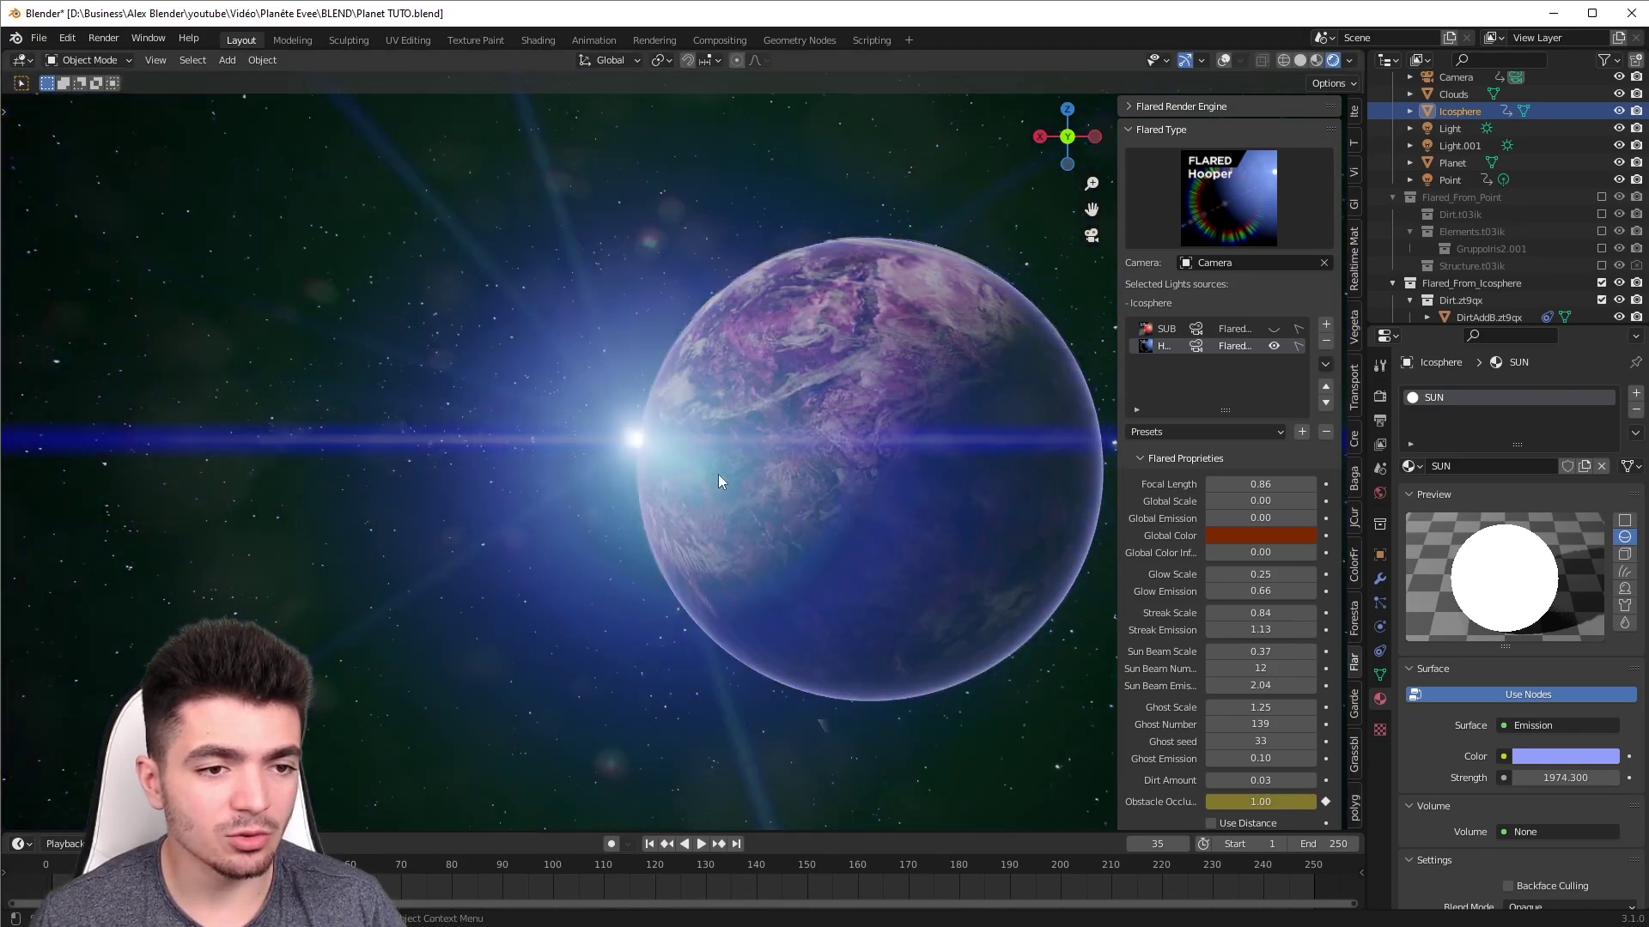
click(576, 477)
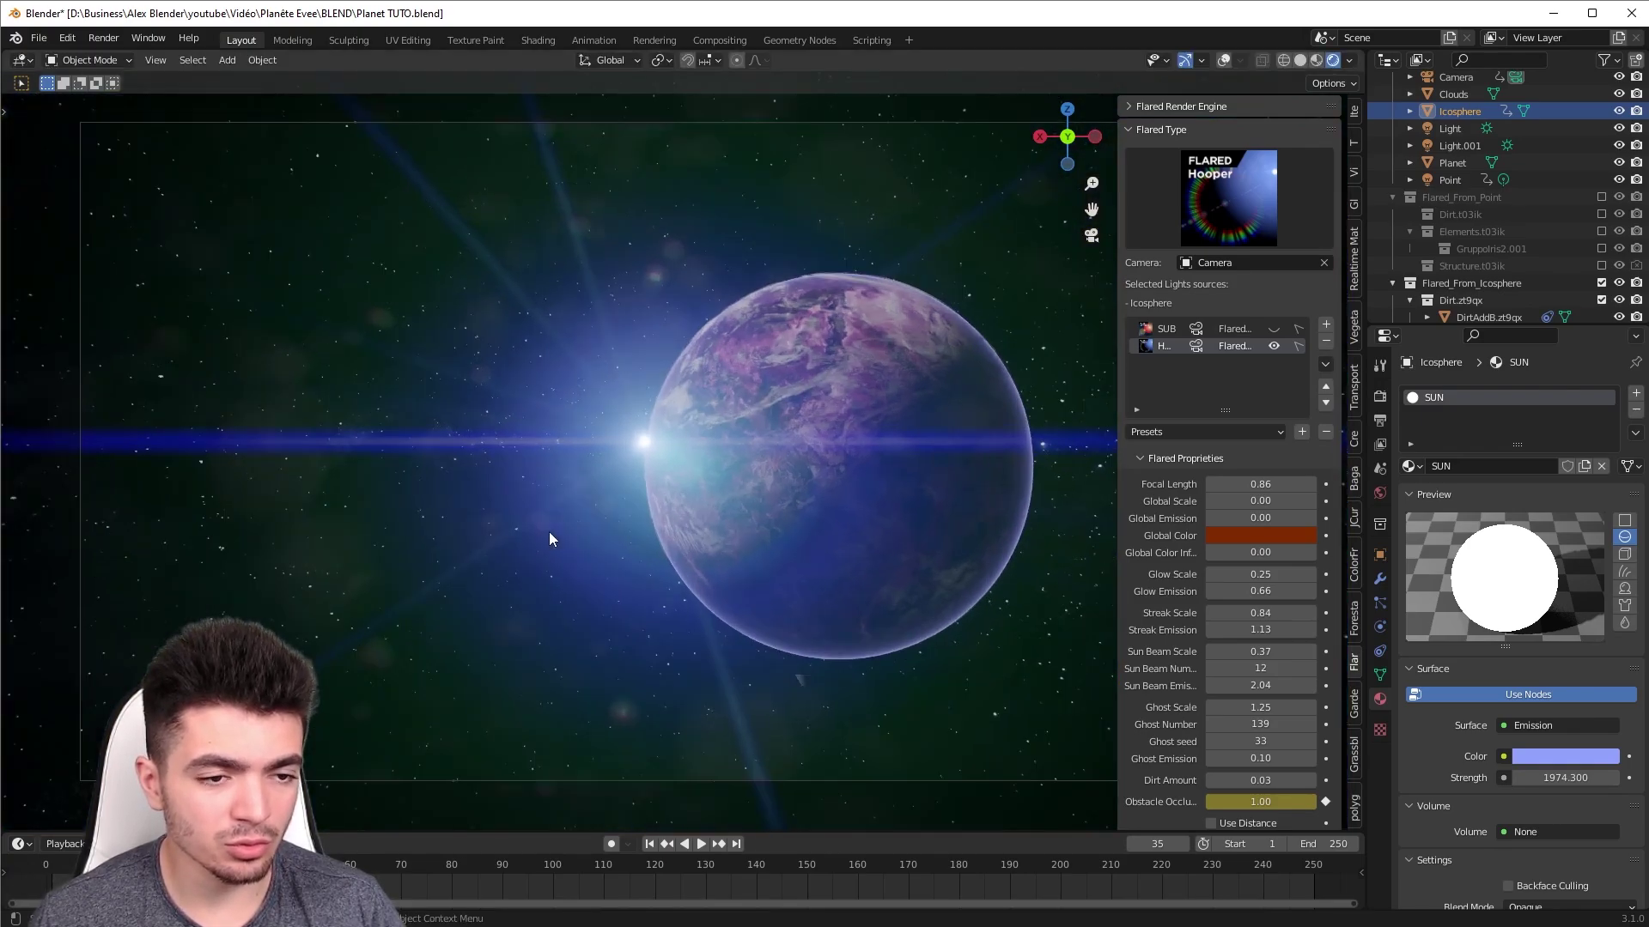
key(g)
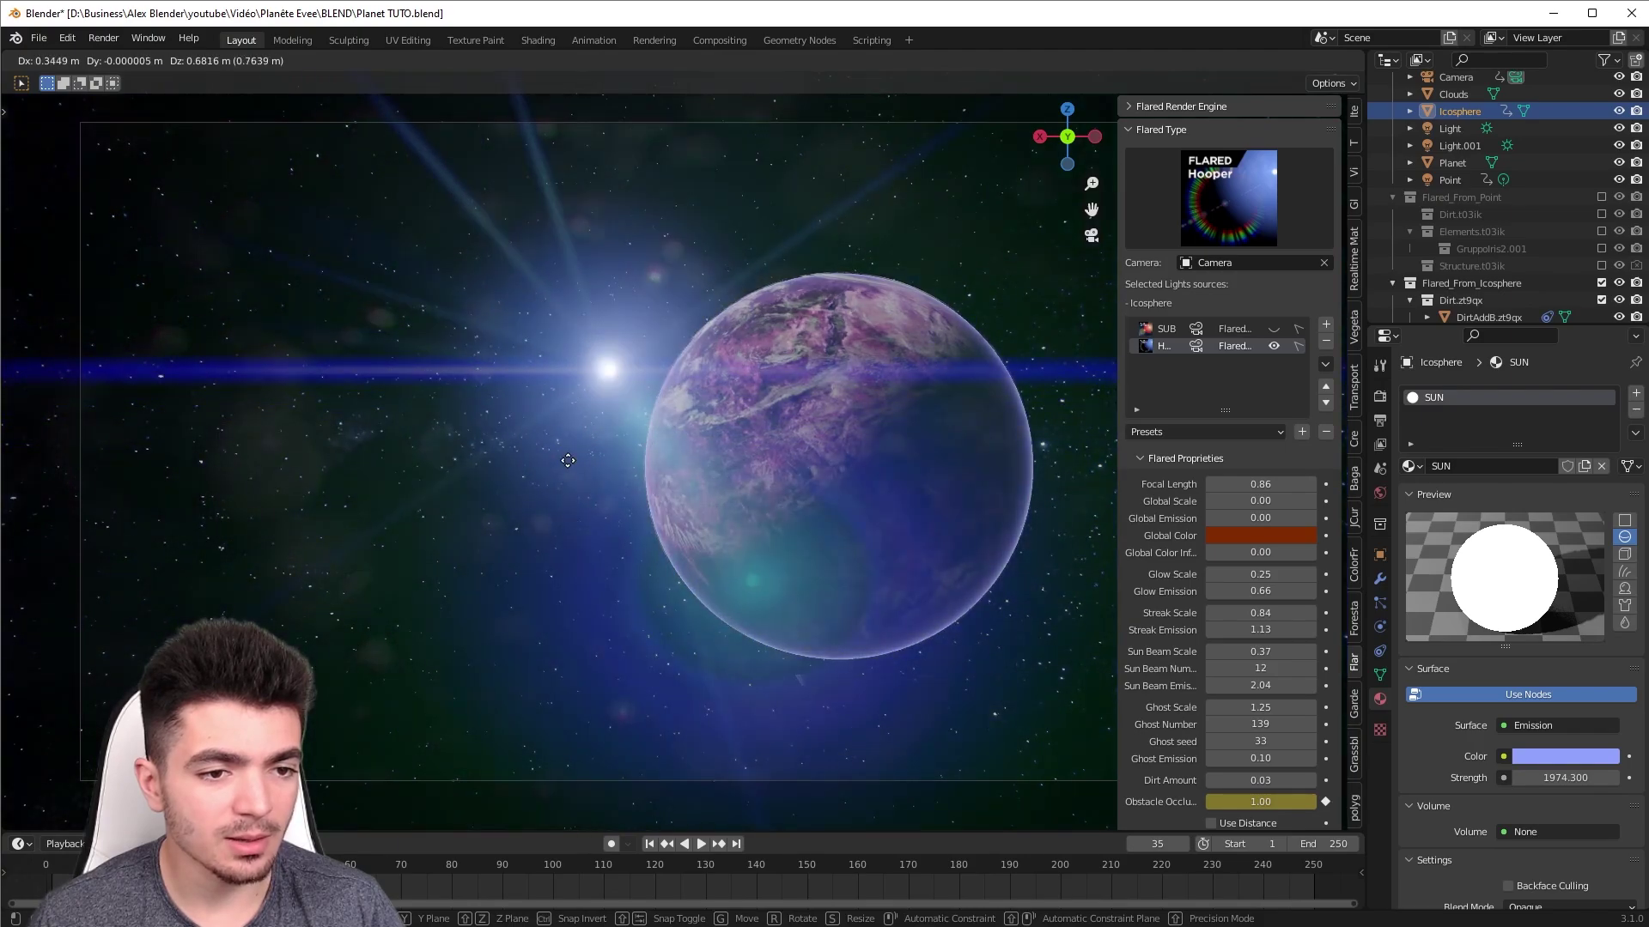
click(569, 468)
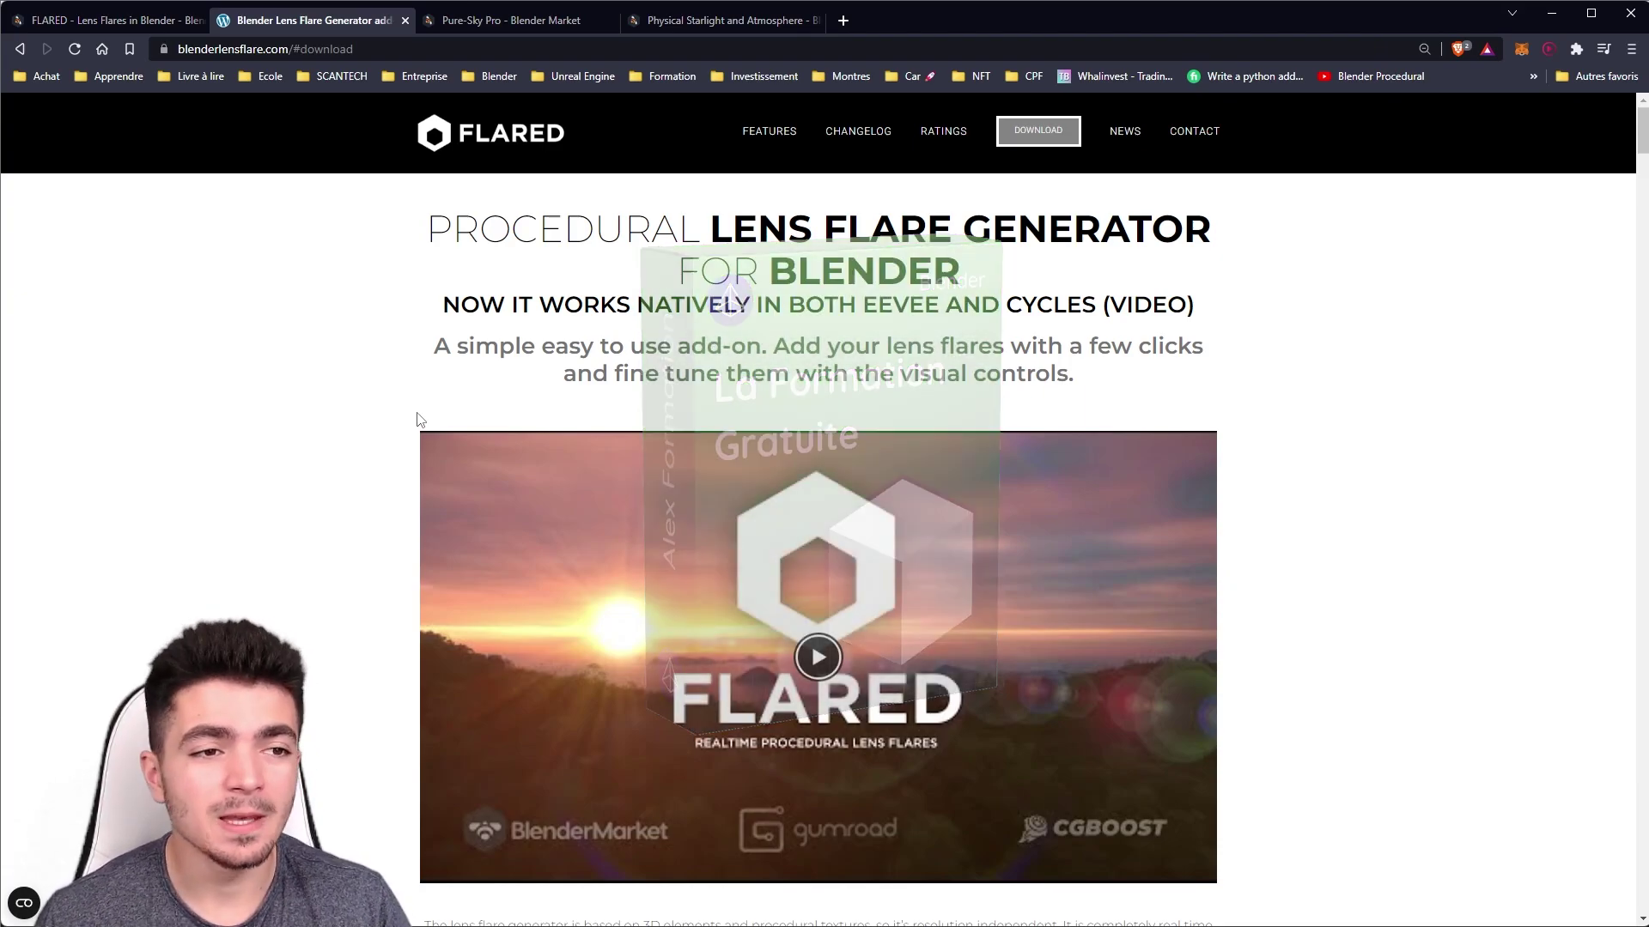
- Scroll blenderlensflare.com, dragging the before/after sliders to compare images with and without Flared
scroll(412, 412, down, 6)
scroll(403, 415, down, 5)
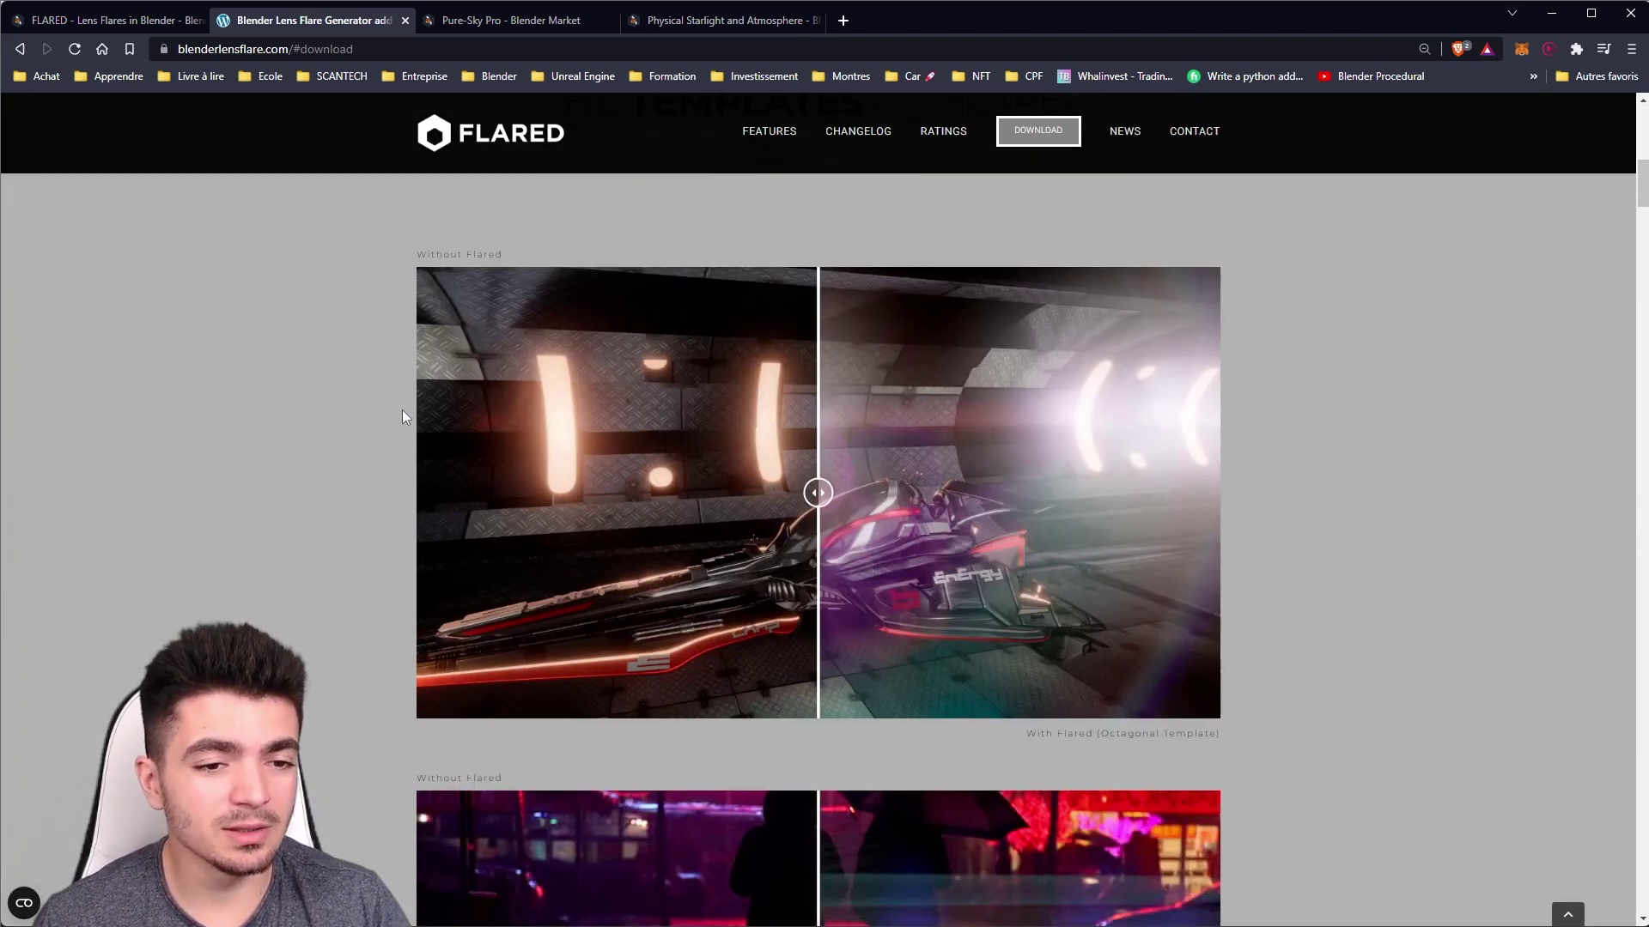
mouse_move(818, 493)
mouse_down()
mouse_move(1185, 505)
mouse_move(451, 494)
mouse_move(976, 468)
mouse_move(747, 490)
mouse_move(872, 490)
mouse_up()
scroll(873, 490, down, 5)
mouse_move(835, 543)
mouse_down()
mouse_move(756, 586)
mouse_move(418, 584)
mouse_move(1142, 616)
mouse_move(425, 599)
mouse_up()
scroll(795, 592, down, 2)
scroll(796, 593, down, 9)
scroll(795, 593, up, 5)
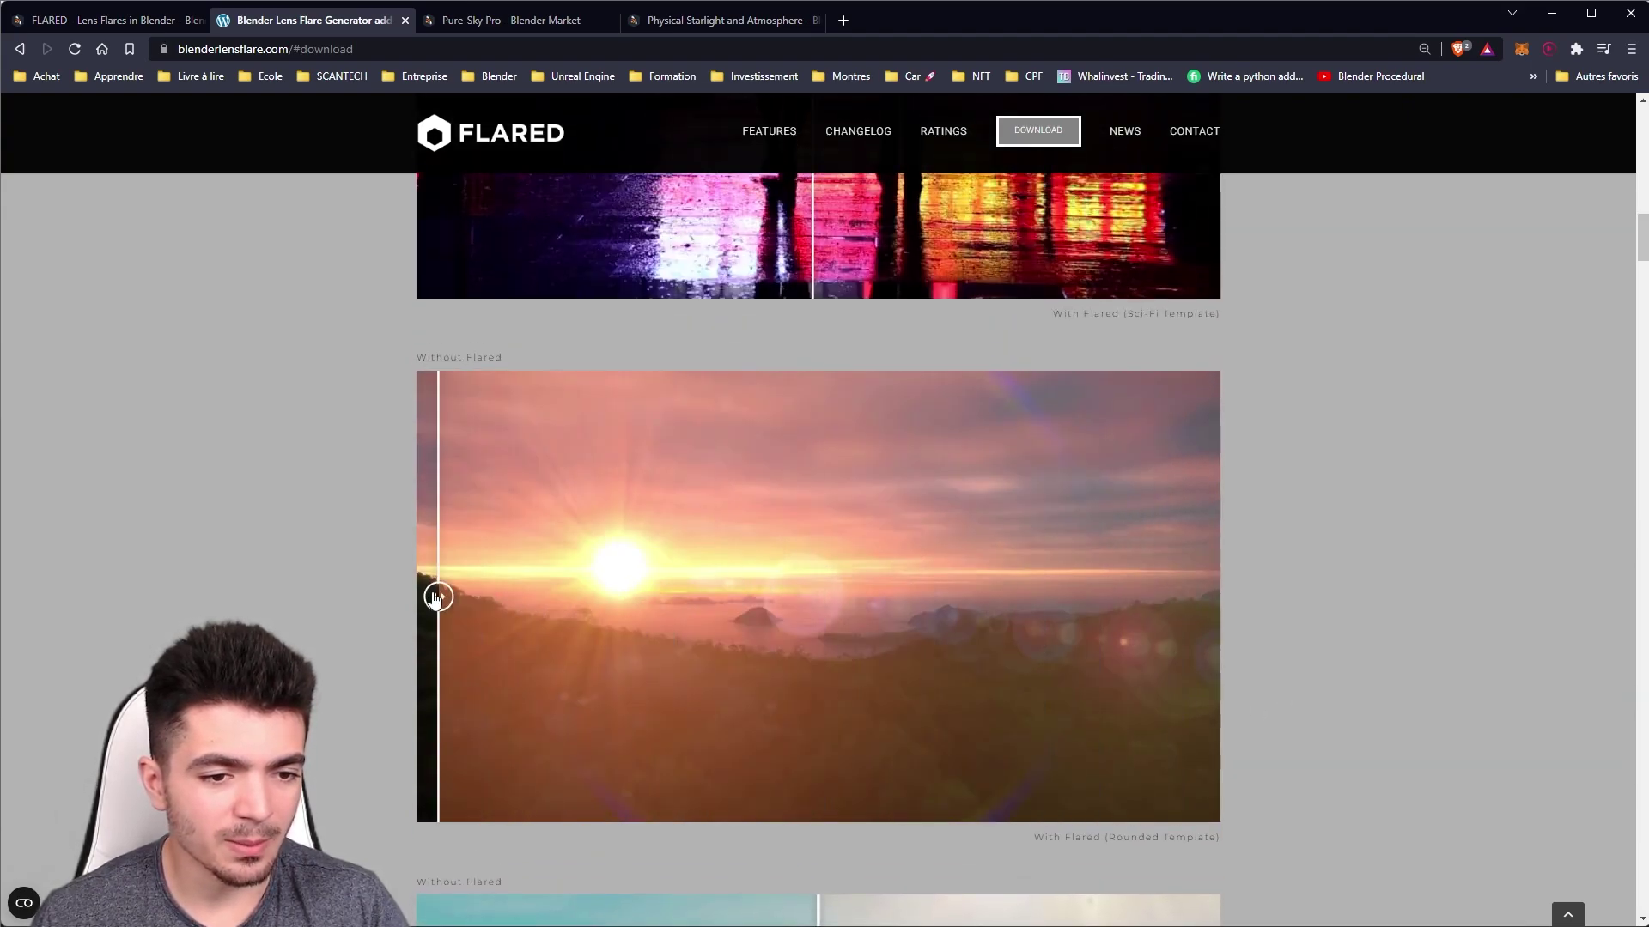
scroll(745, 683, down, 1)
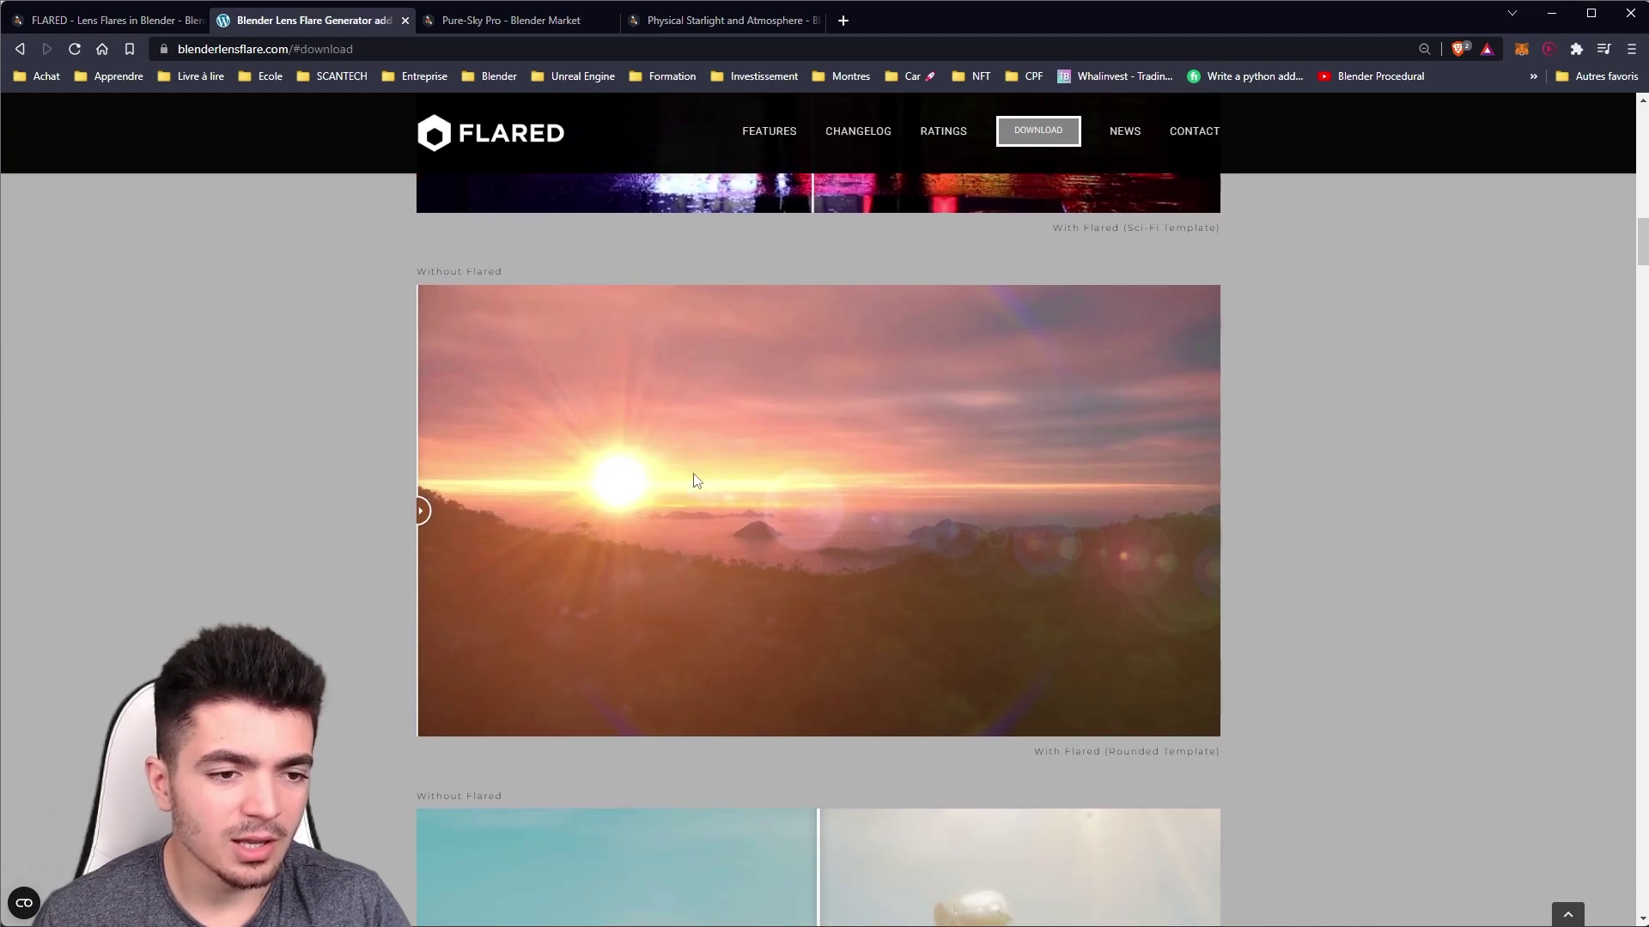
scroll(692, 478, up, 1)
mouse_move(421, 596)
mouse_down()
mouse_move(1202, 649)
mouse_move(369, 651)
mouse_up()
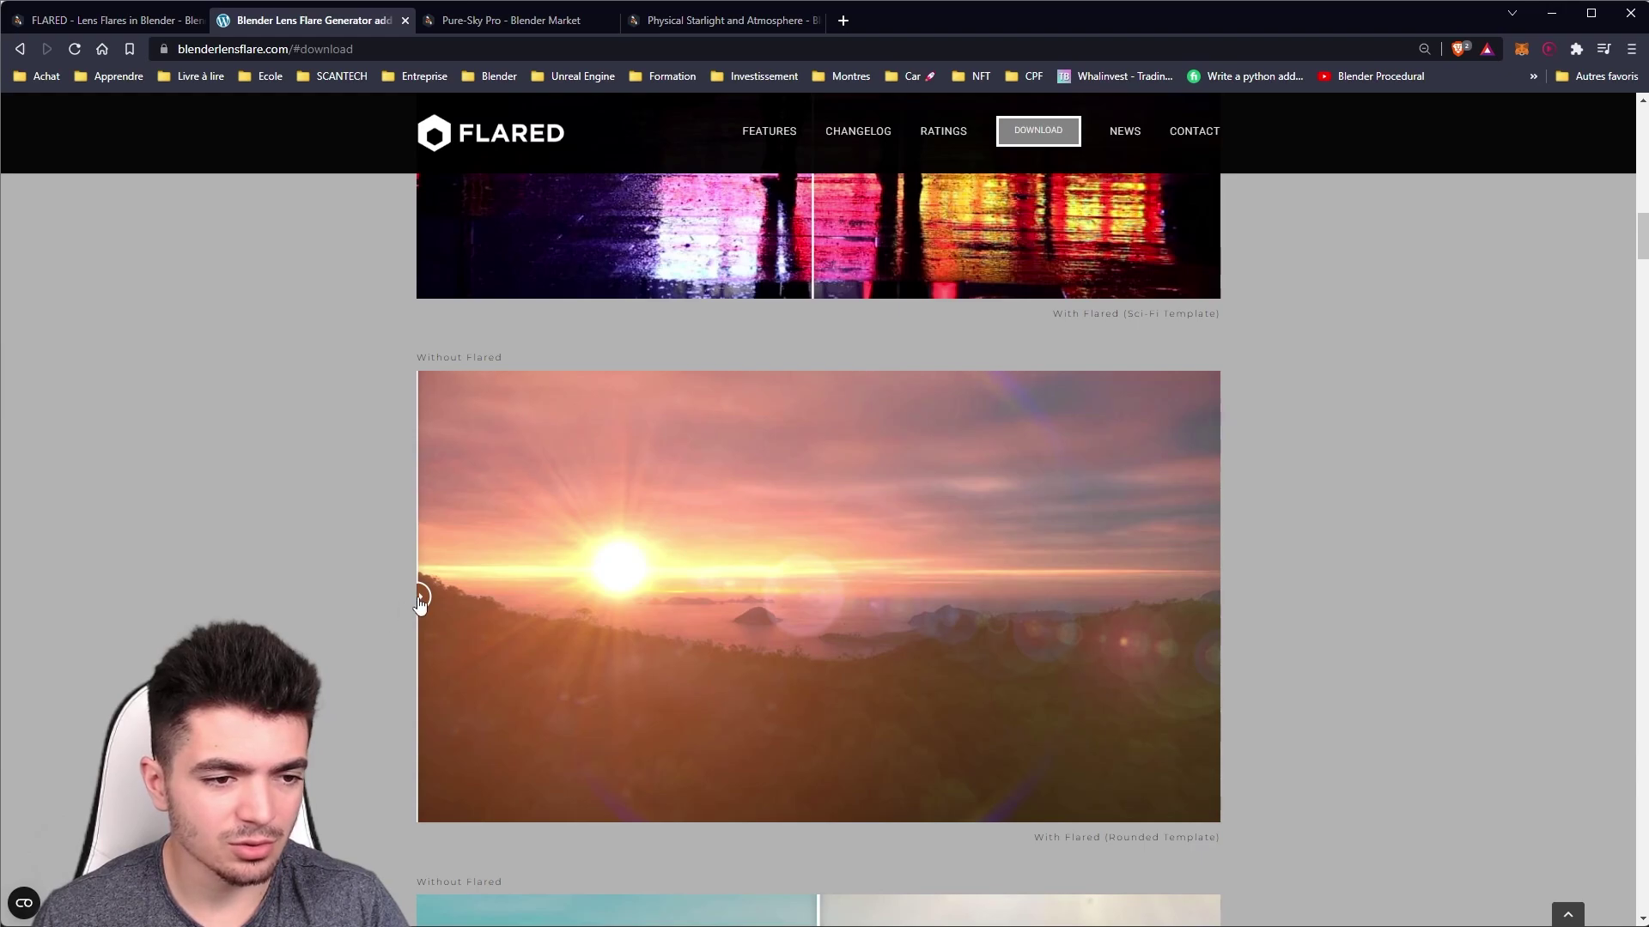
click(799, 605)
scroll(817, 613, down, 5)
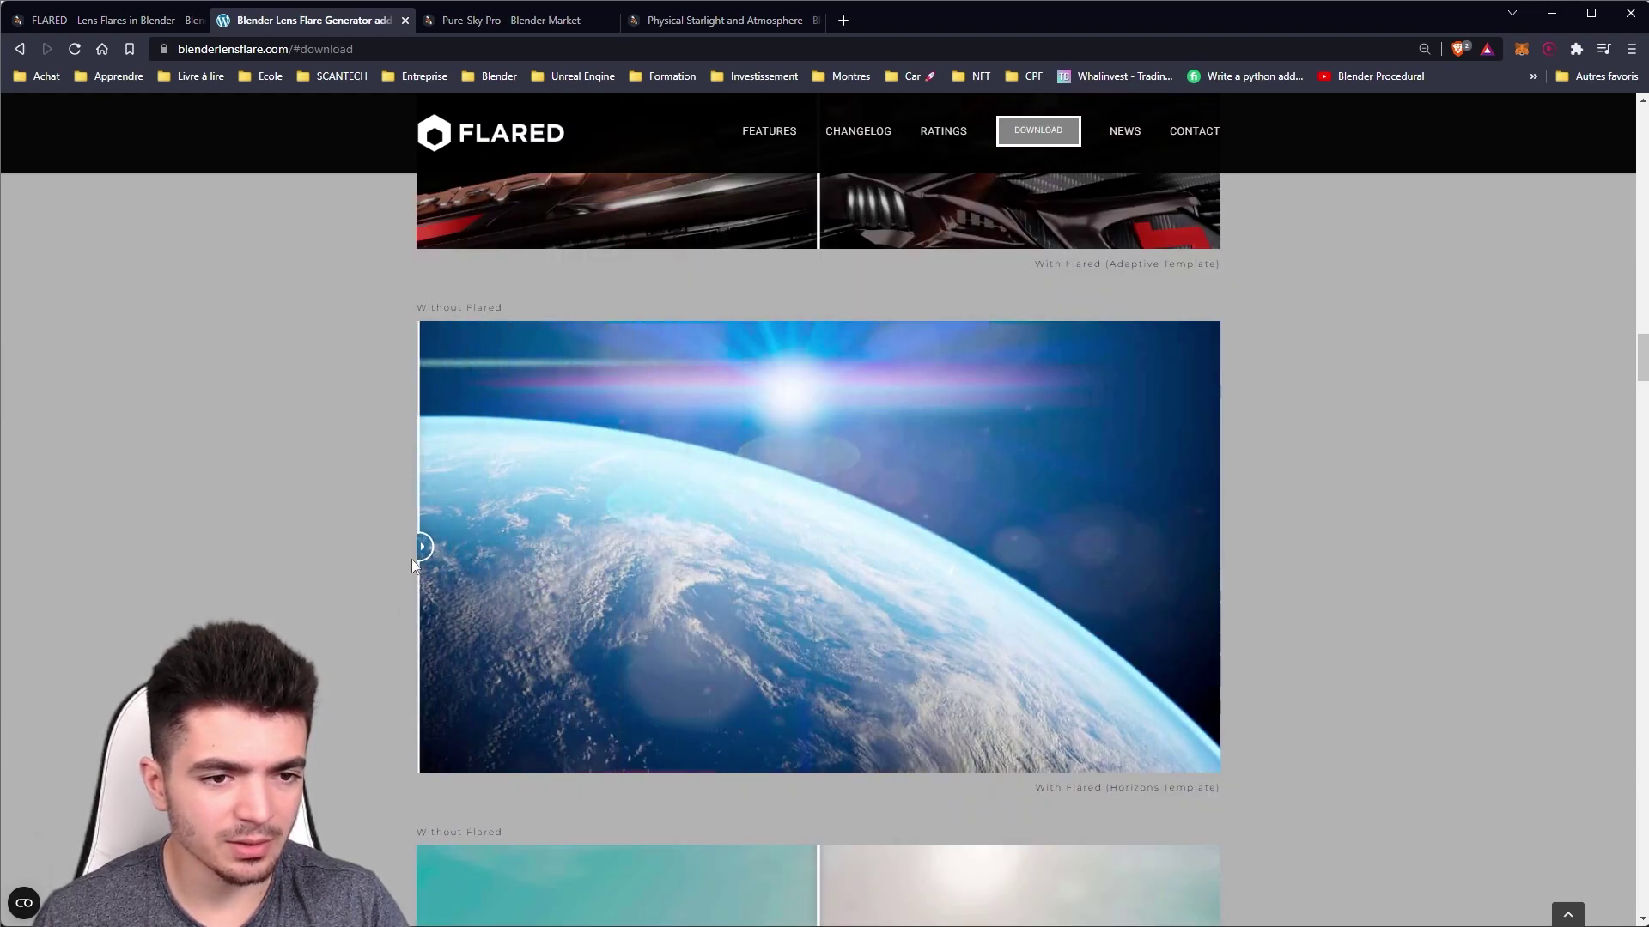
scroll(820, 613, down, 5)
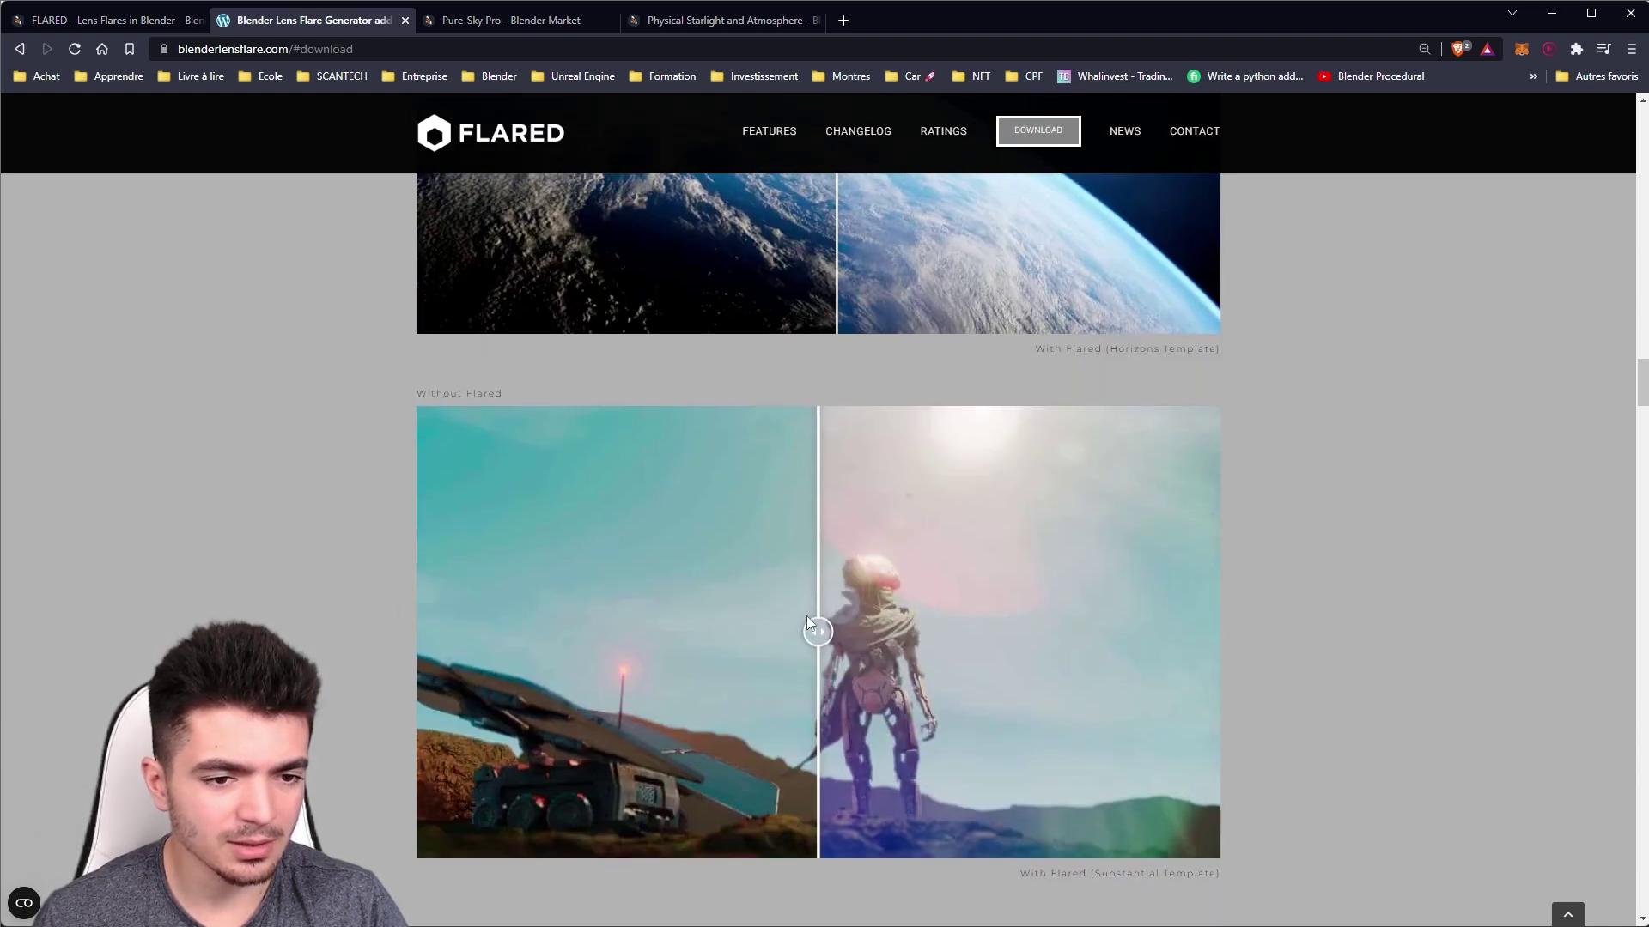
- Switch to the Blender Market Flared tab and scroll through its demo videos
key(ctrl+shift+Tab)
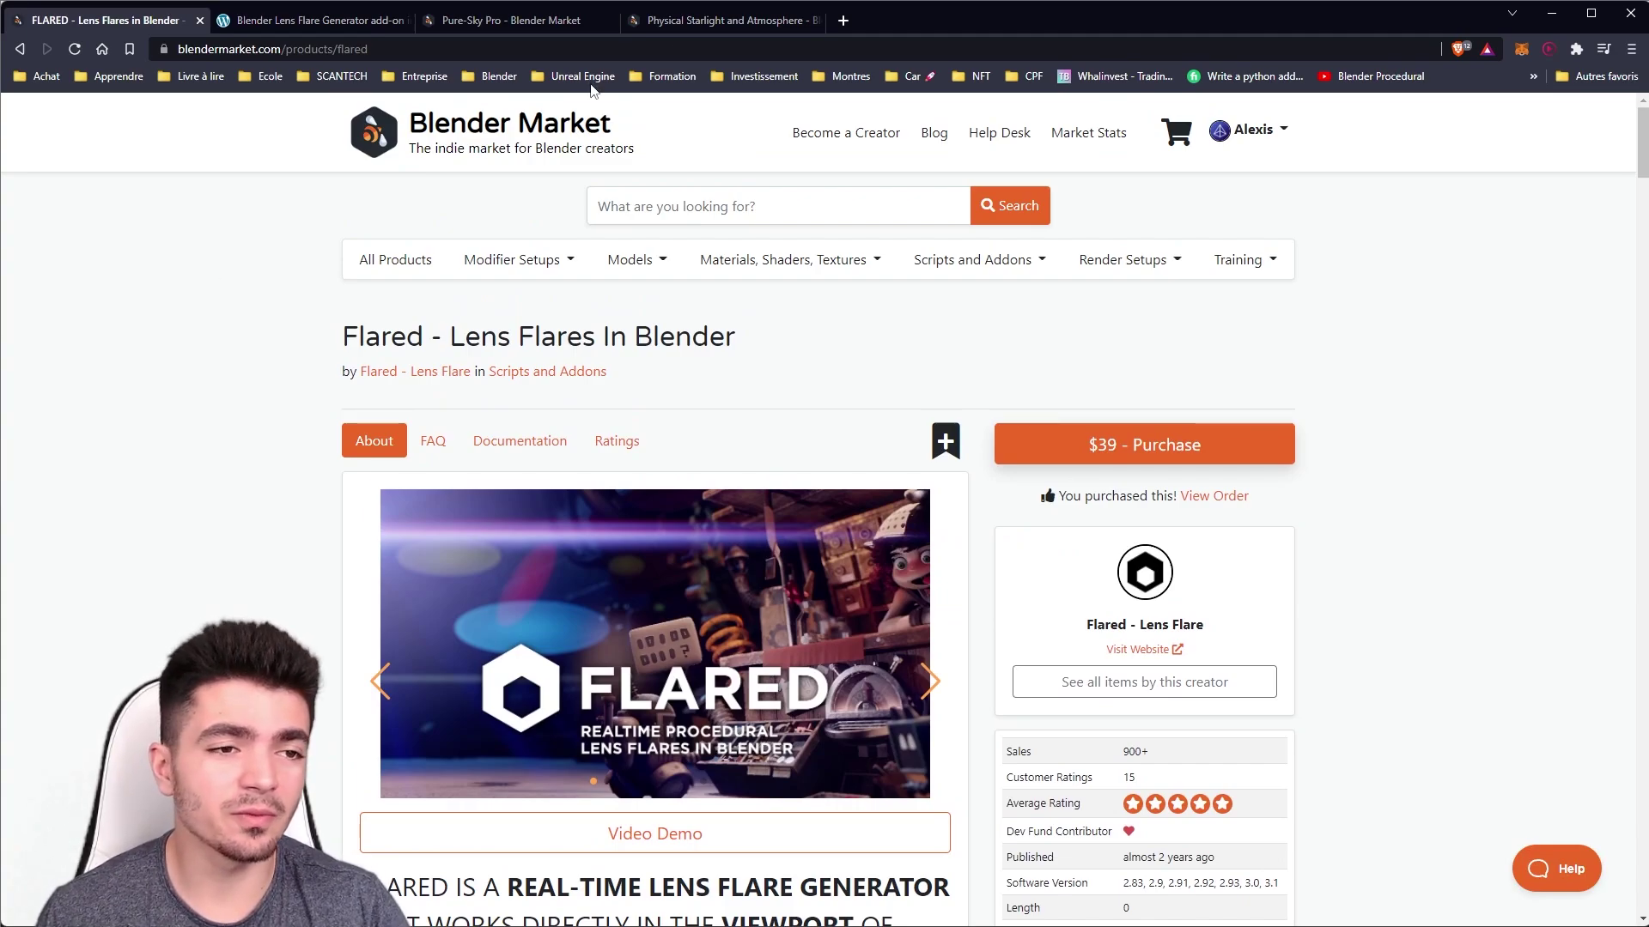
scroll(412, 572, down, 5)
scroll(553, 508, down, 4)
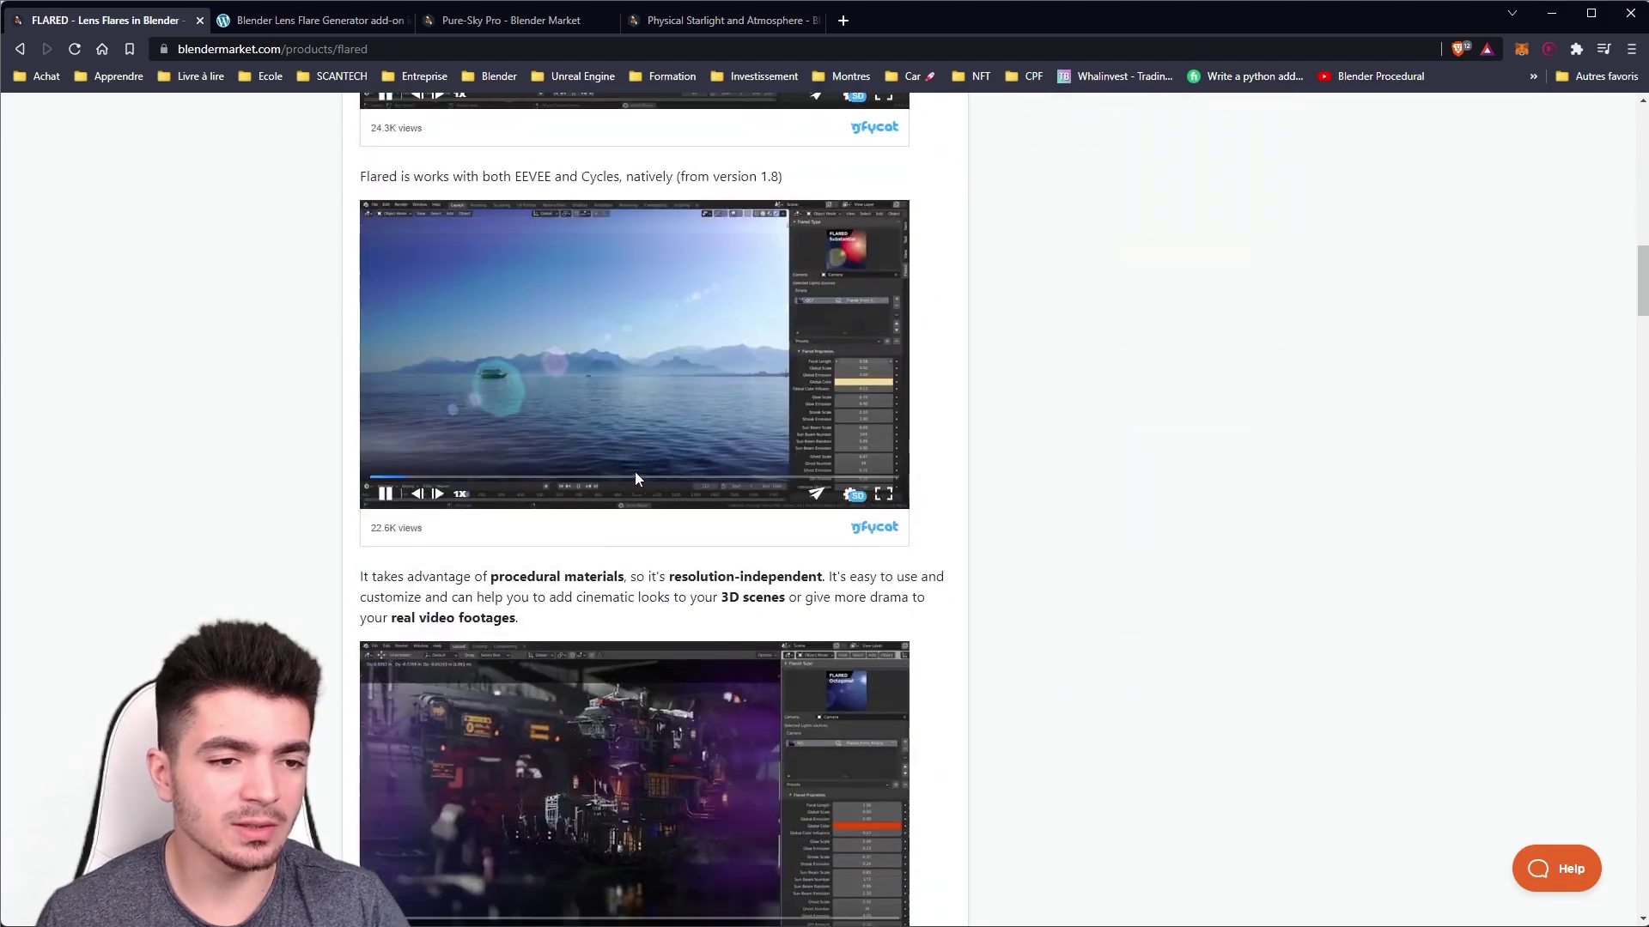
scroll(545, 408, down, 5)
scroll(550, 412, up, 7)
scroll(344, 464, down, 3)
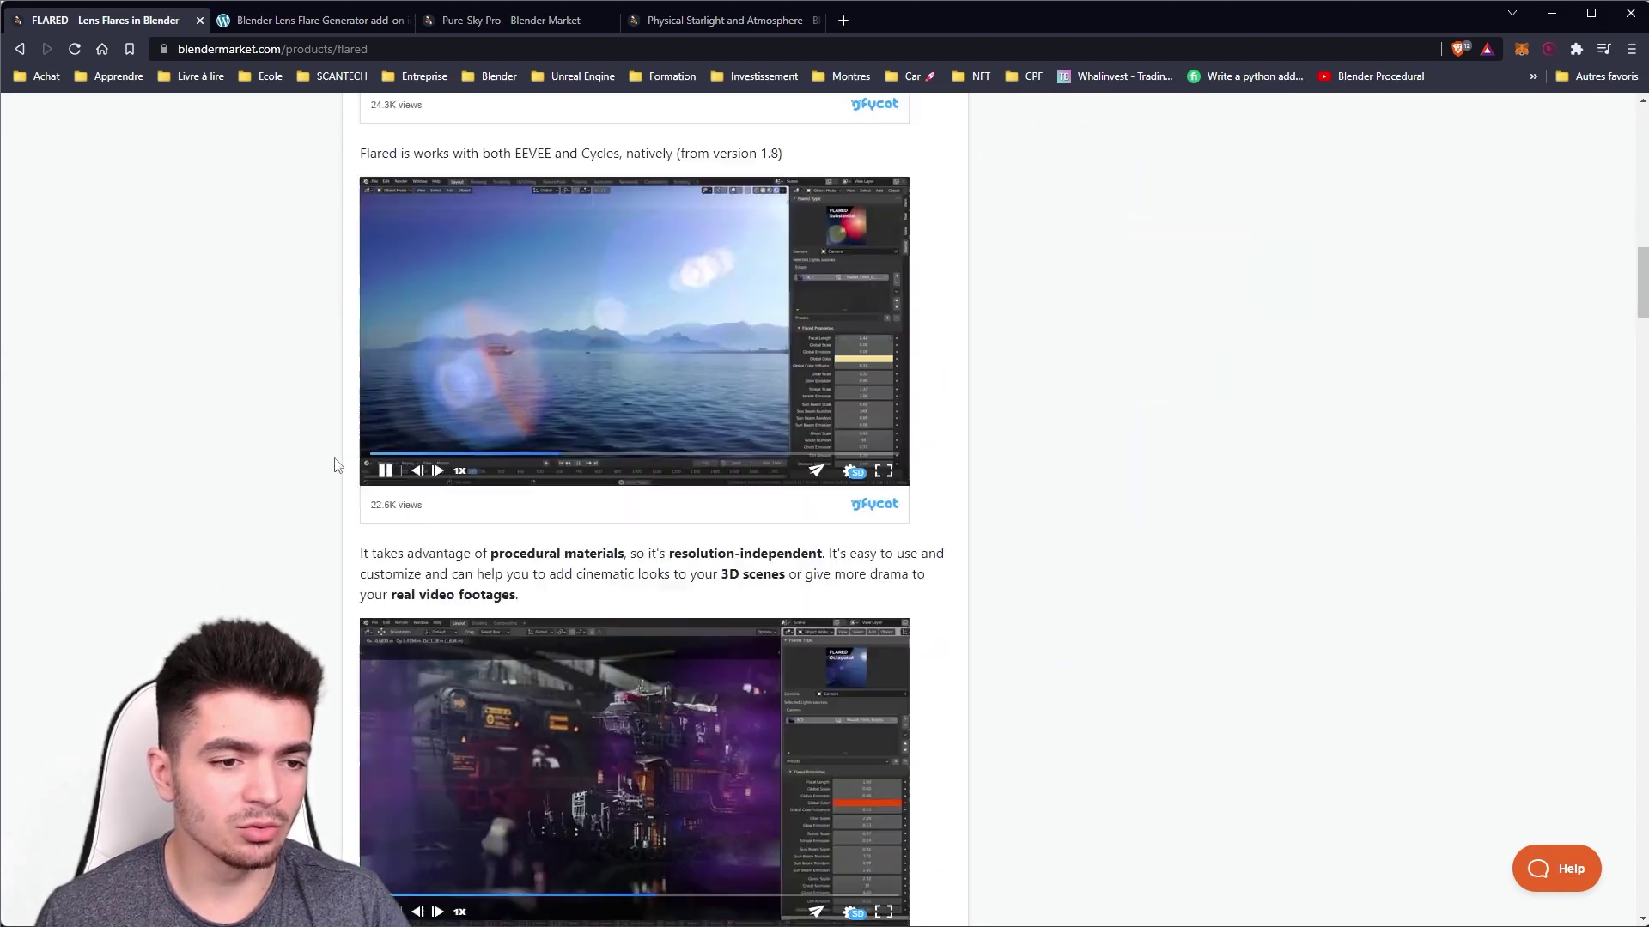
scroll(376, 485, down, 9)
scroll(361, 507, down, 4)
scroll(326, 344, up, 20)
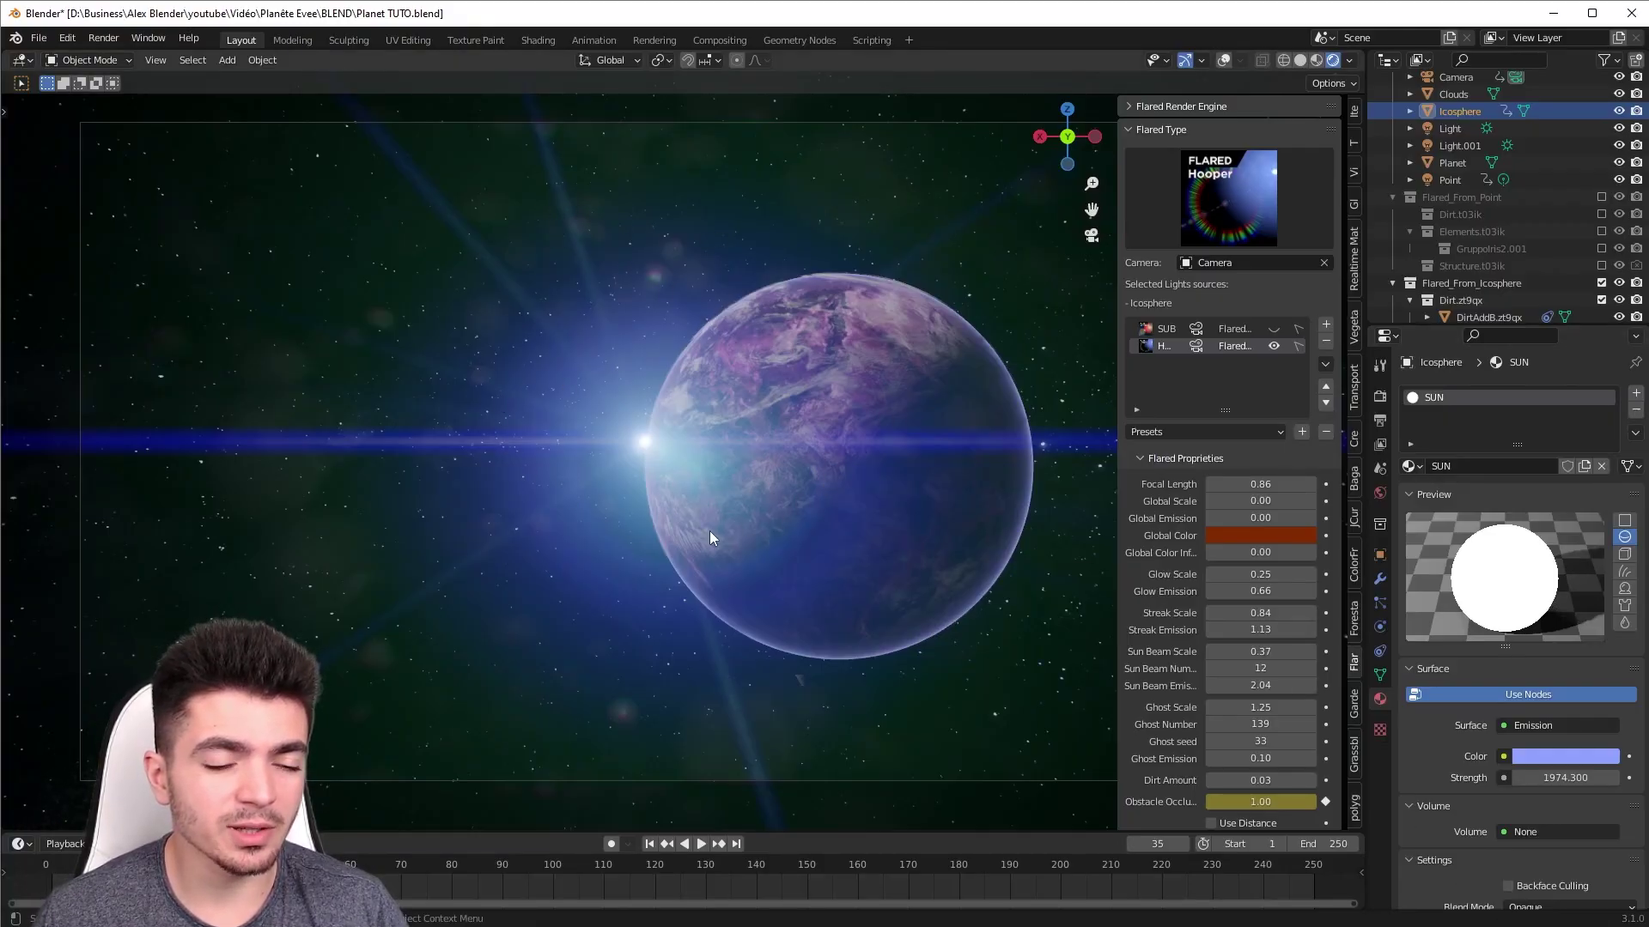
scroll(718, 527, up, 1)
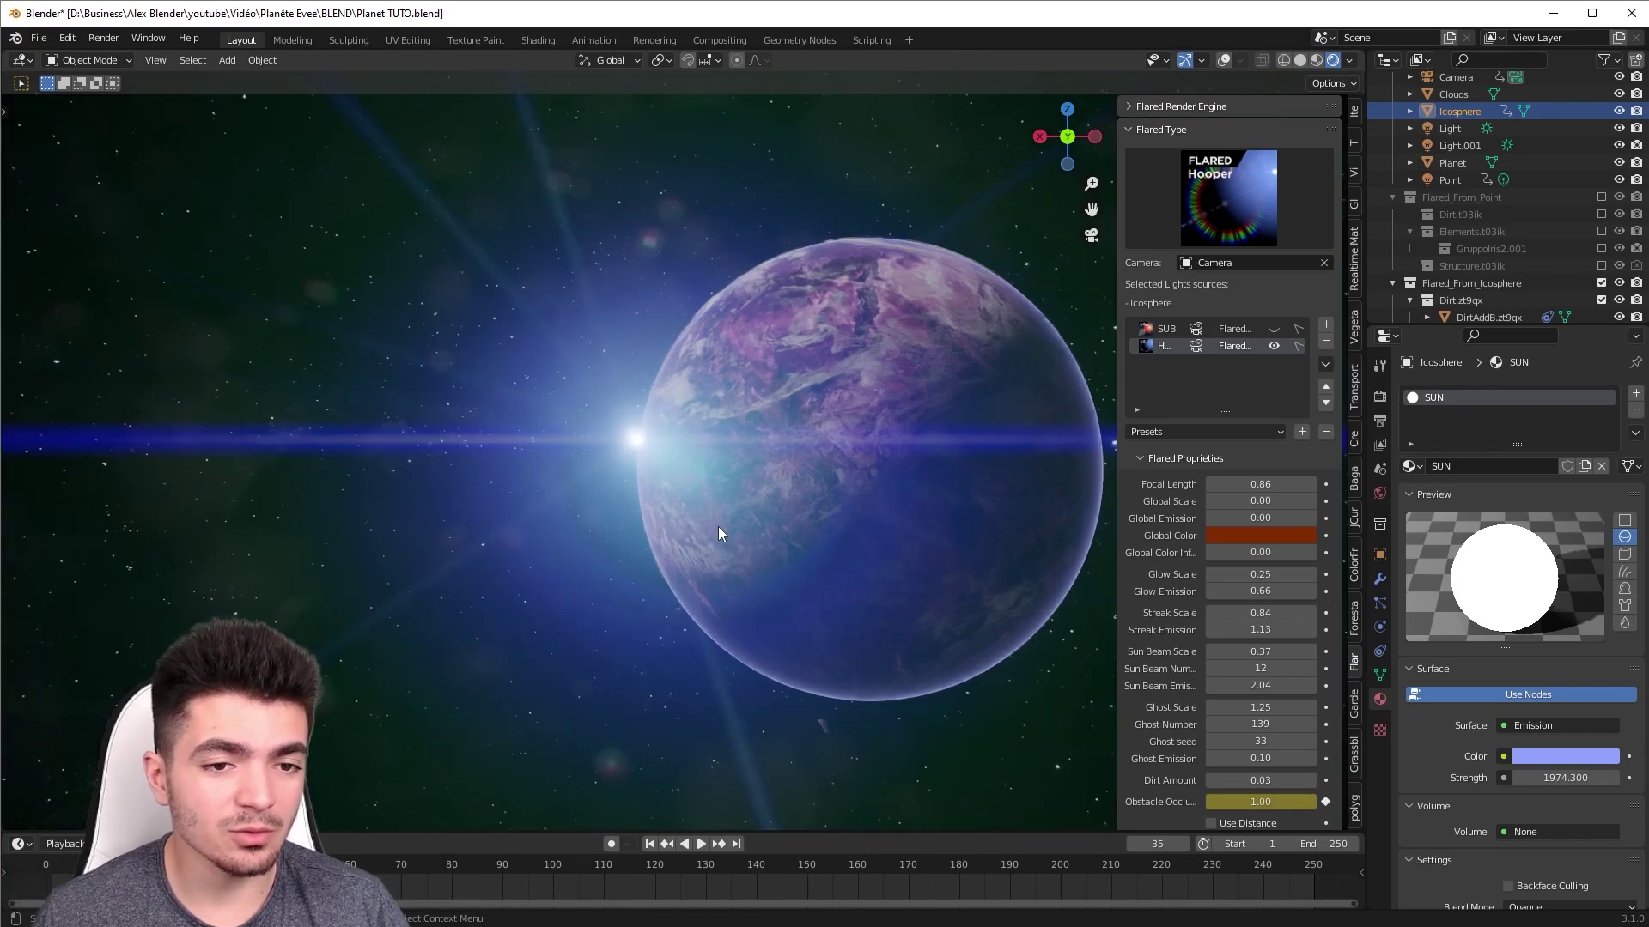
mouse_move(599, 440)
middle_down()
mouse_move(747, 466)
mouse_move(665, 464)
middle_up()
key(KP_0)
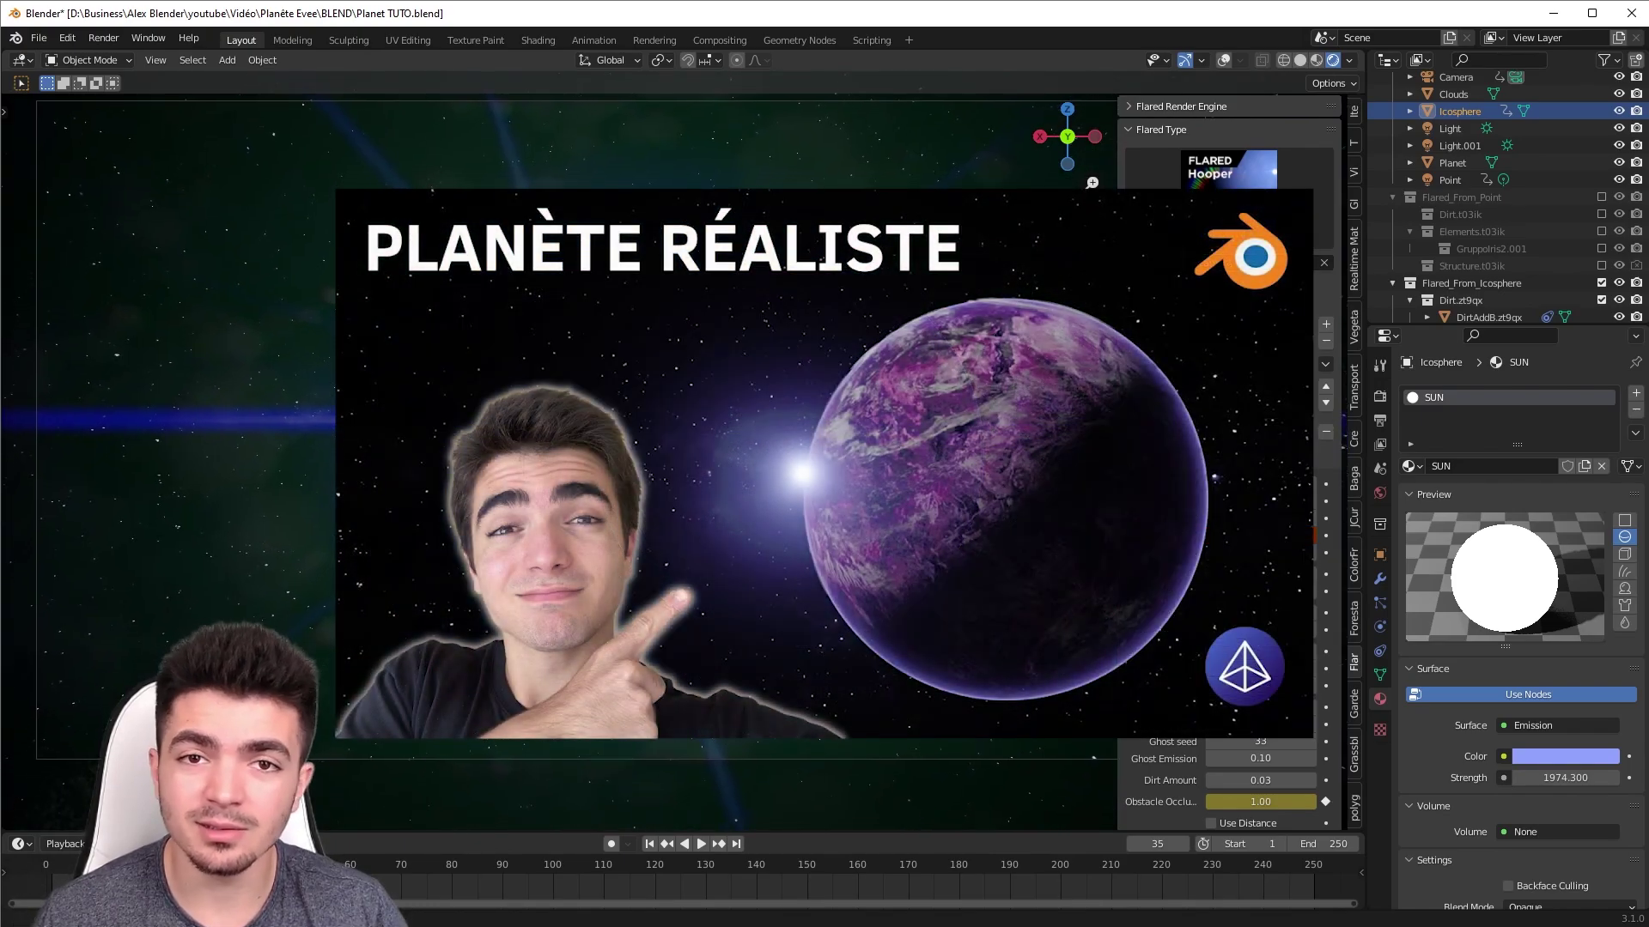
scroll(558, 464, down, 1)
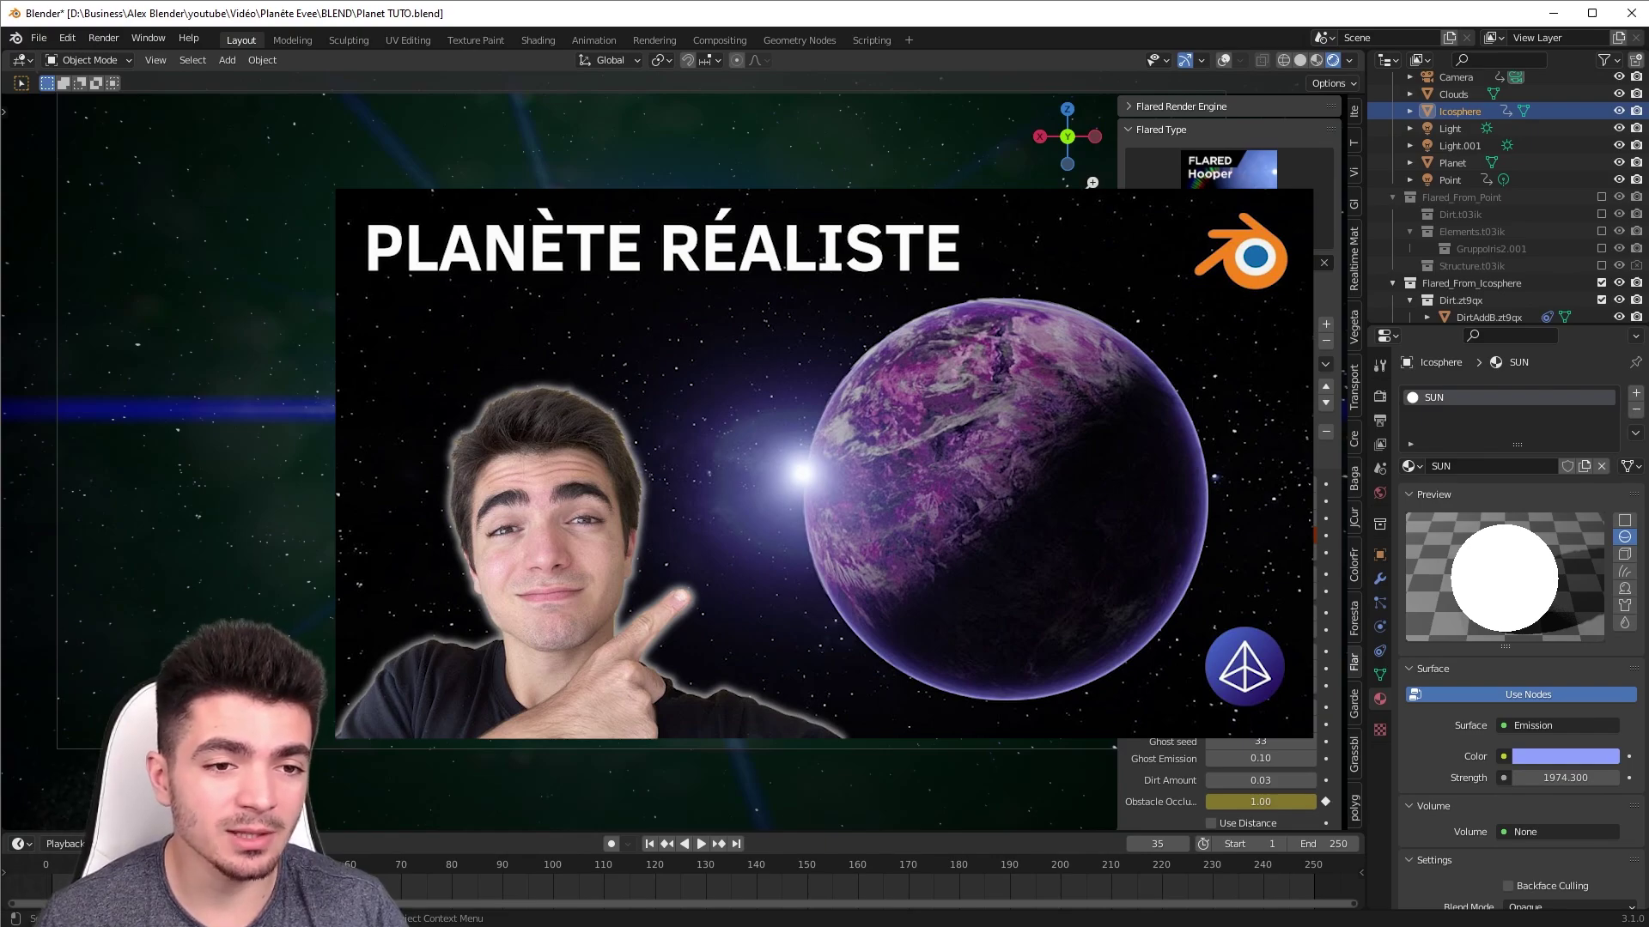
click(859, 481)
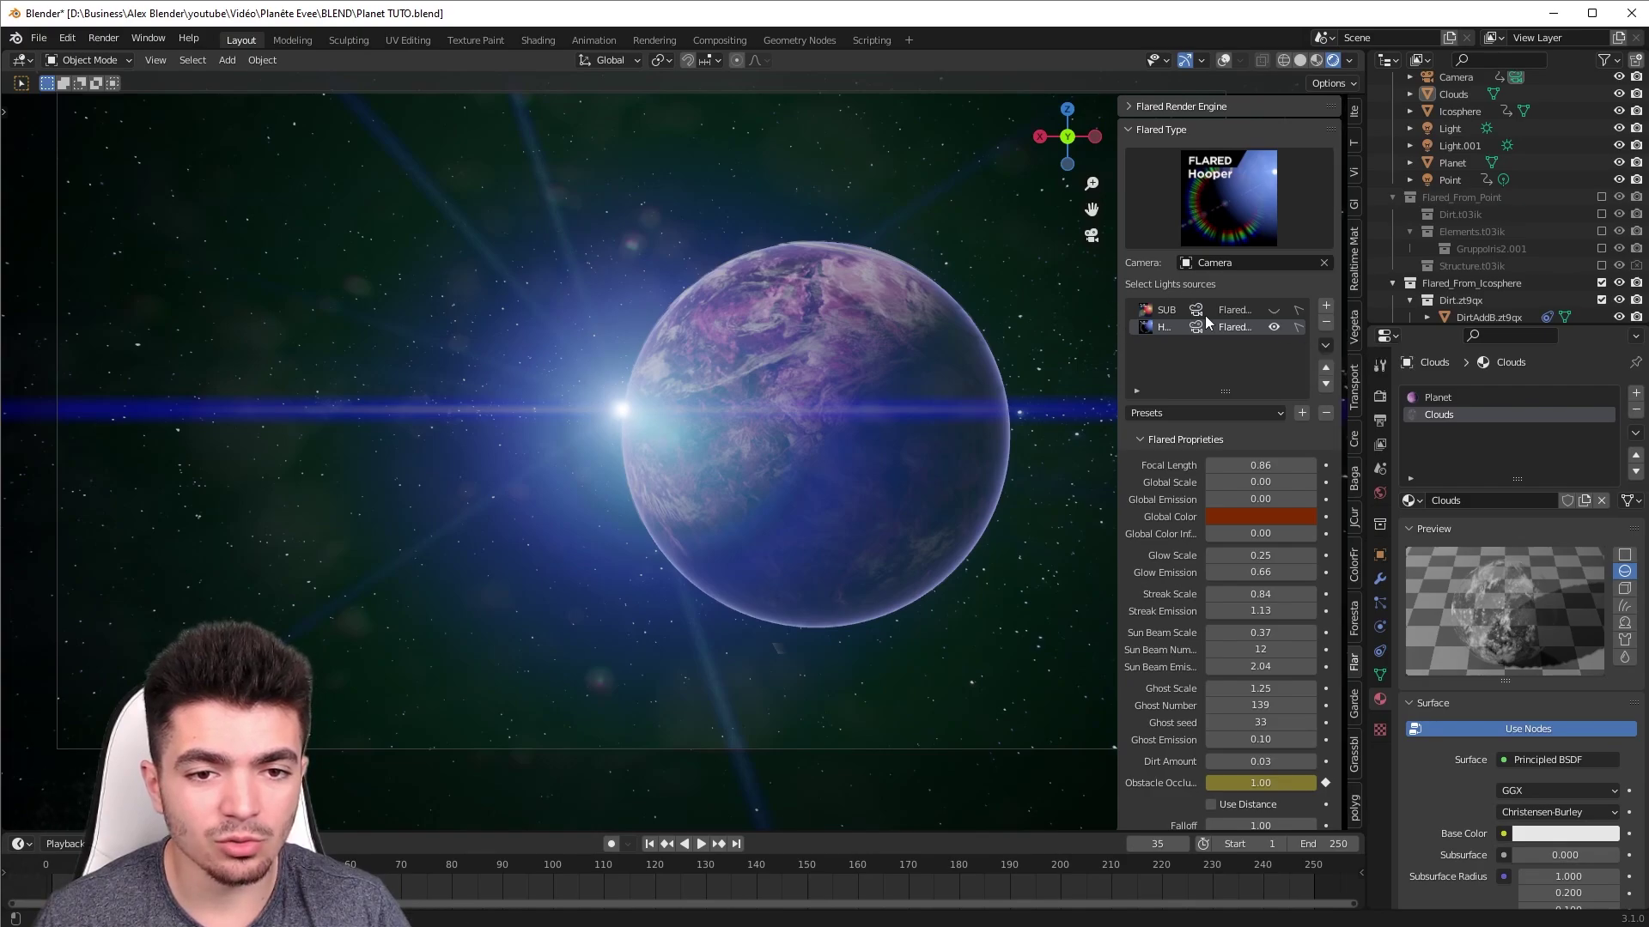
- Remove the H and SUB flares, confirming YES in each Remove Flare popup
click(1172, 309)
click(1326, 340)
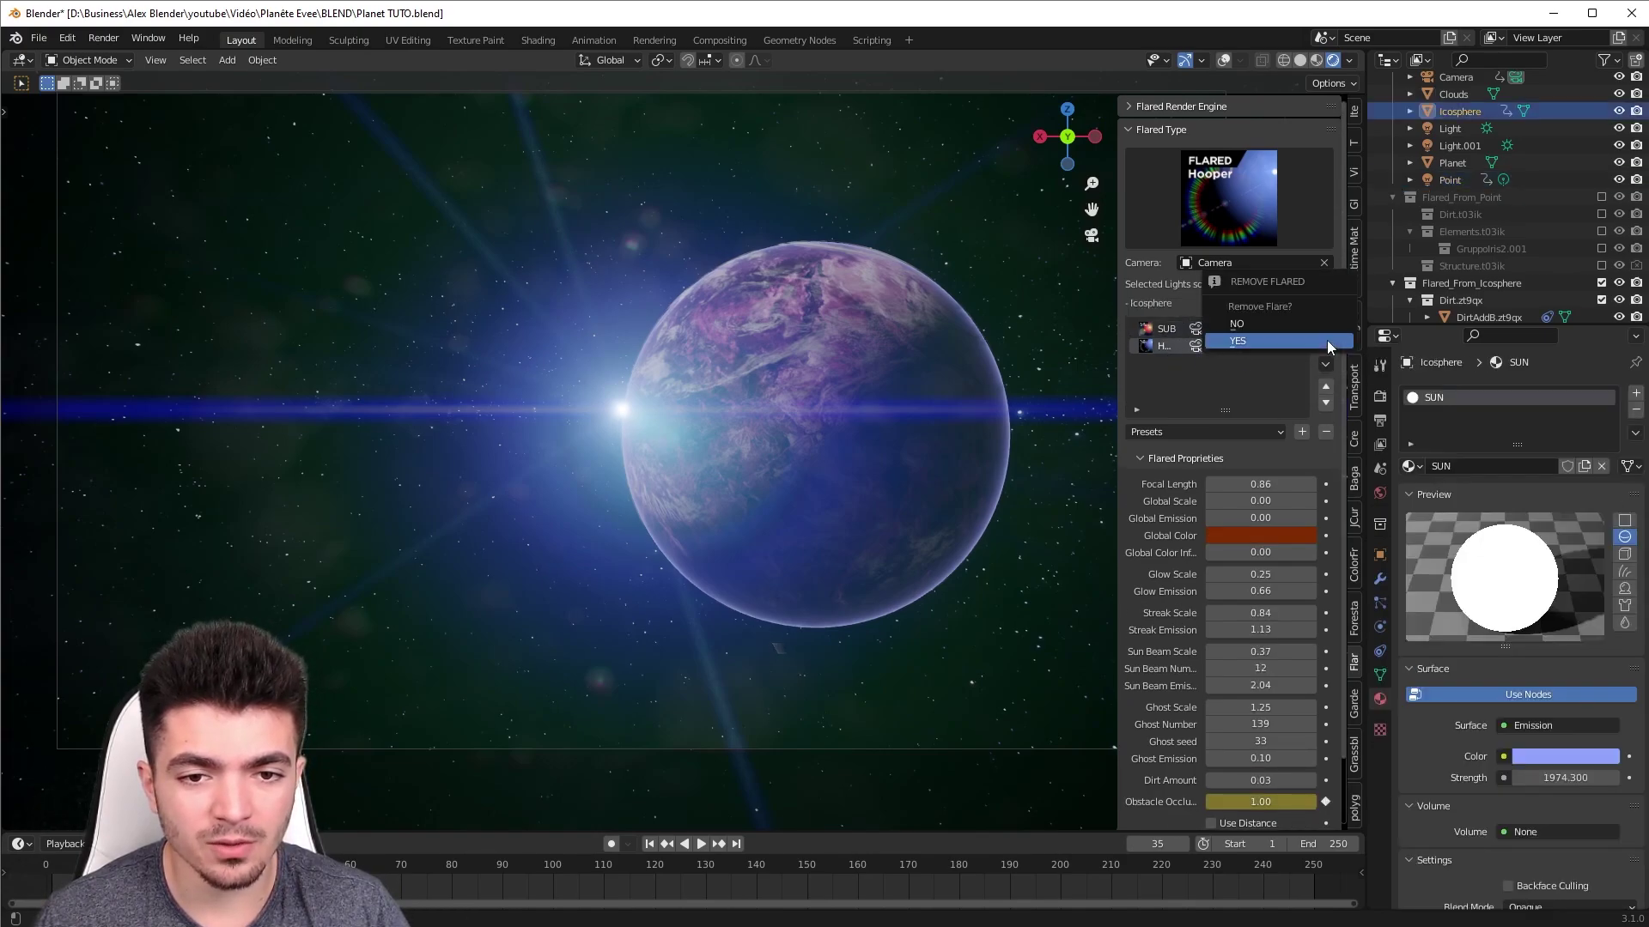
click(1241, 340)
click(1162, 331)
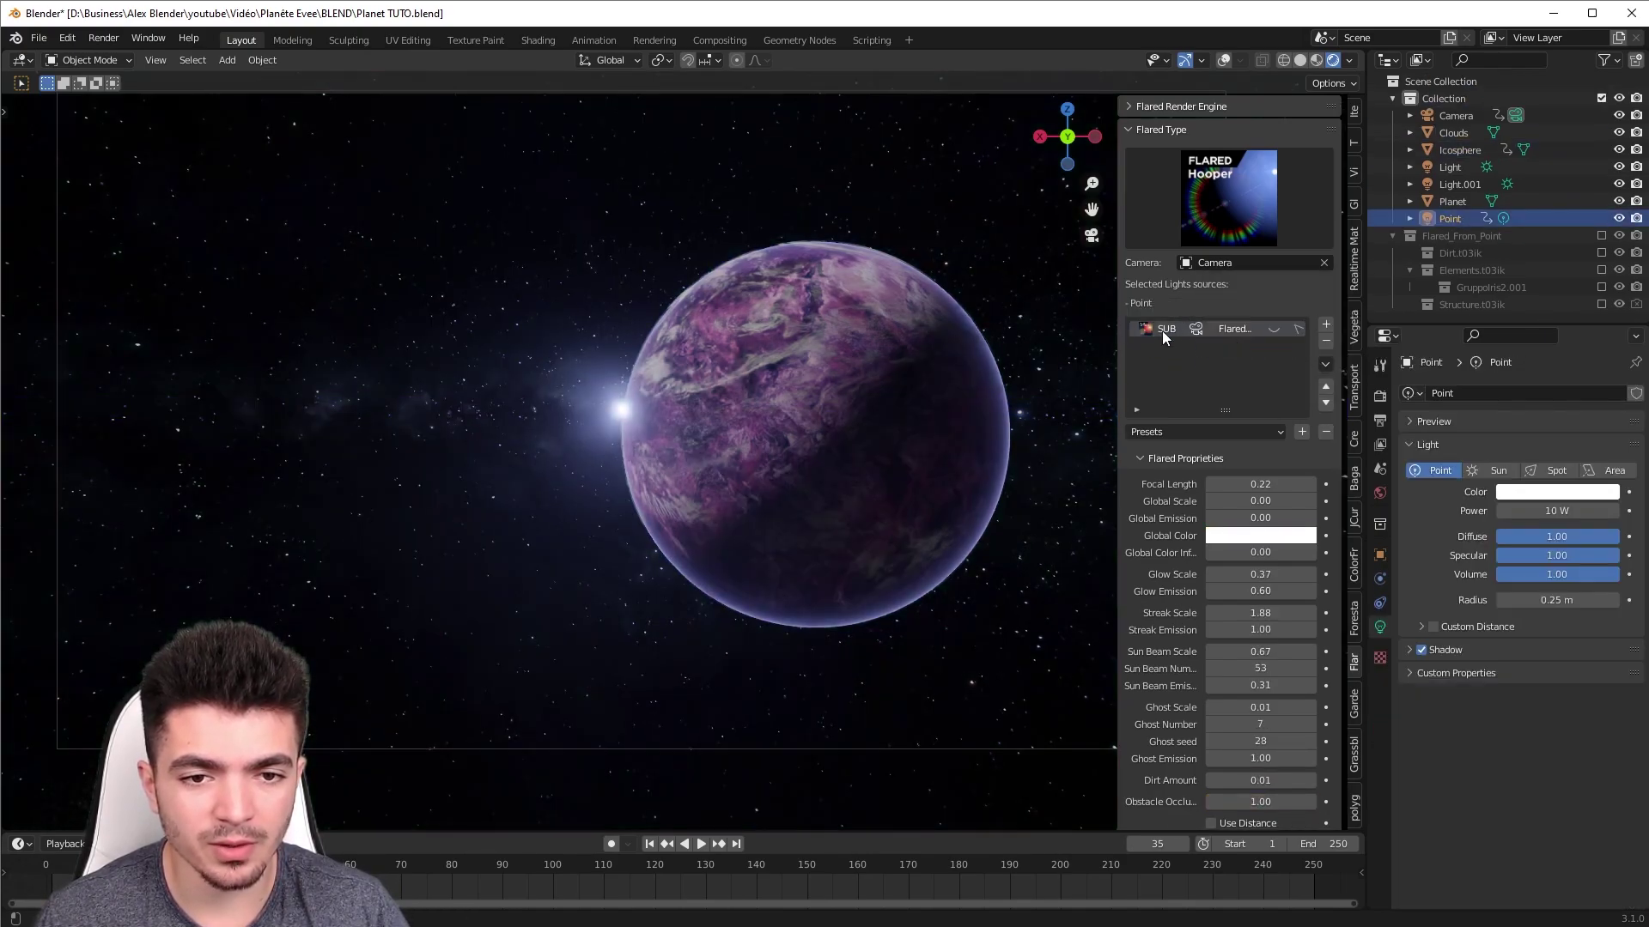
click(1326, 337)
click(1235, 340)
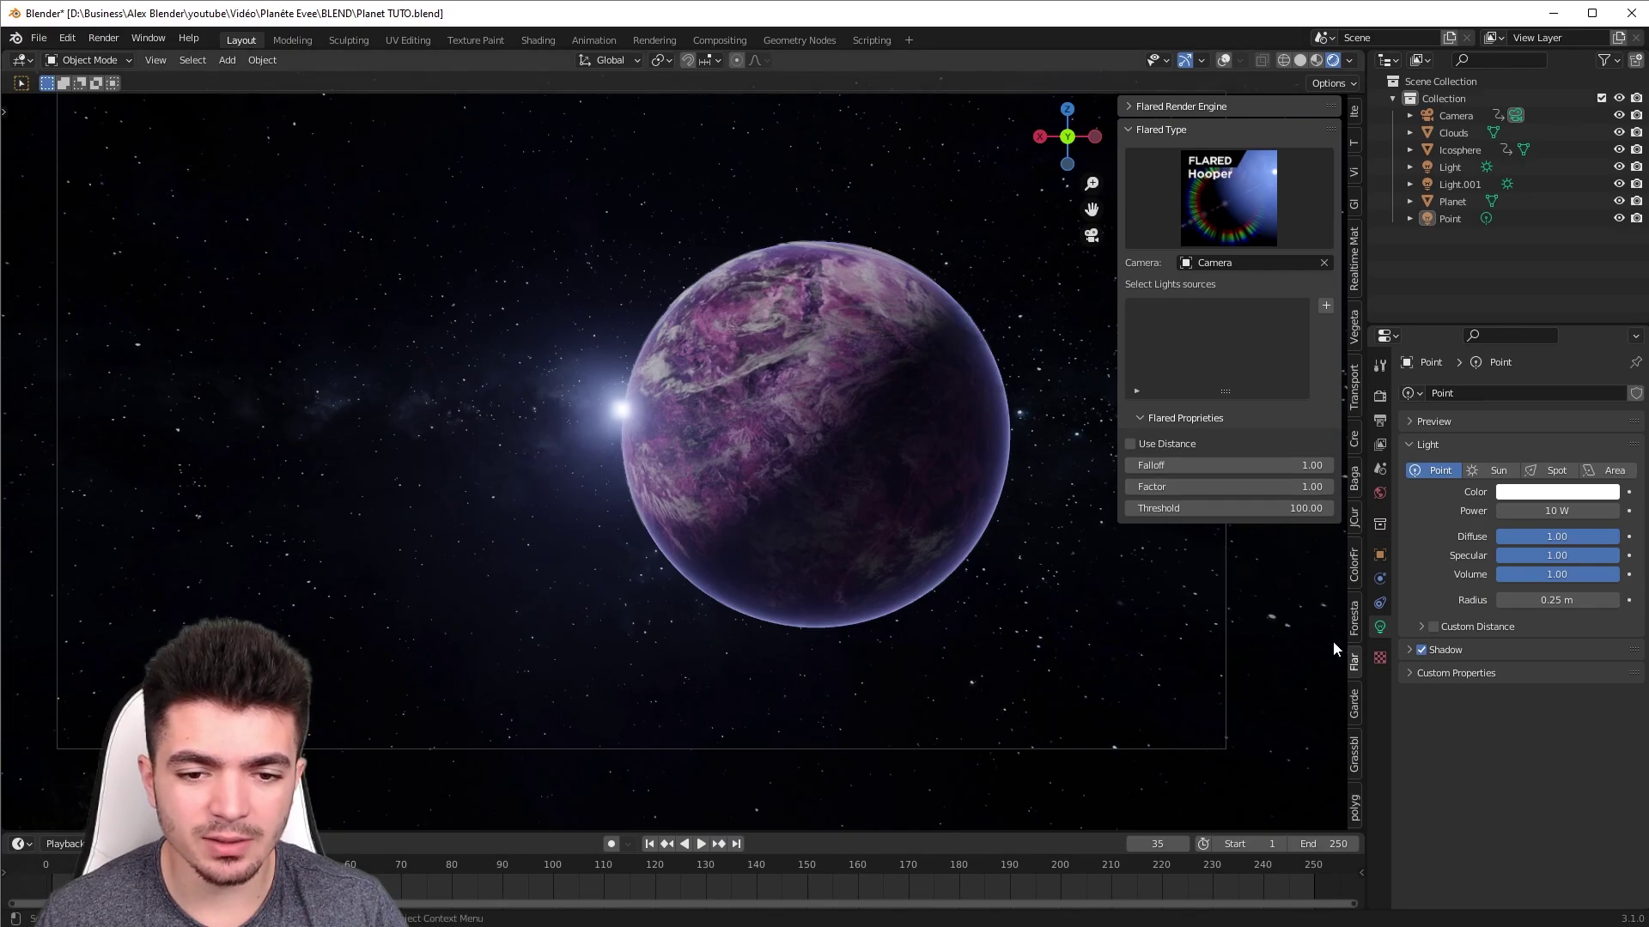
- Expand and collapse the Flared Render Engine settings to check them
scroll(1332, 641, down, 1)
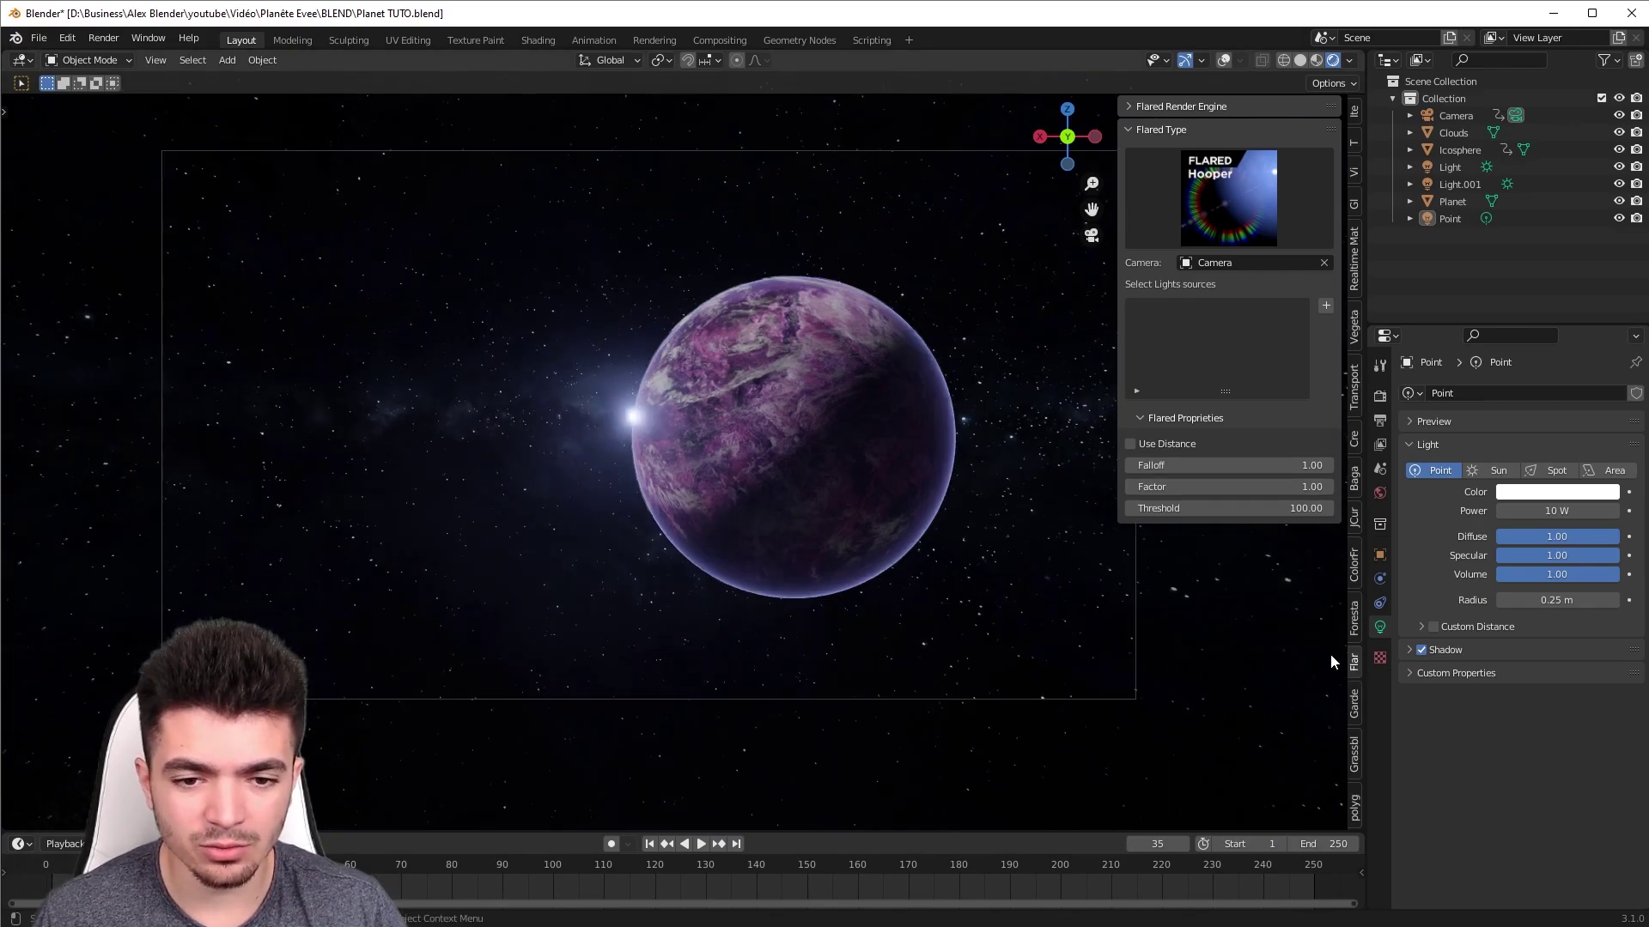
scroll(1166, 589, up, 1)
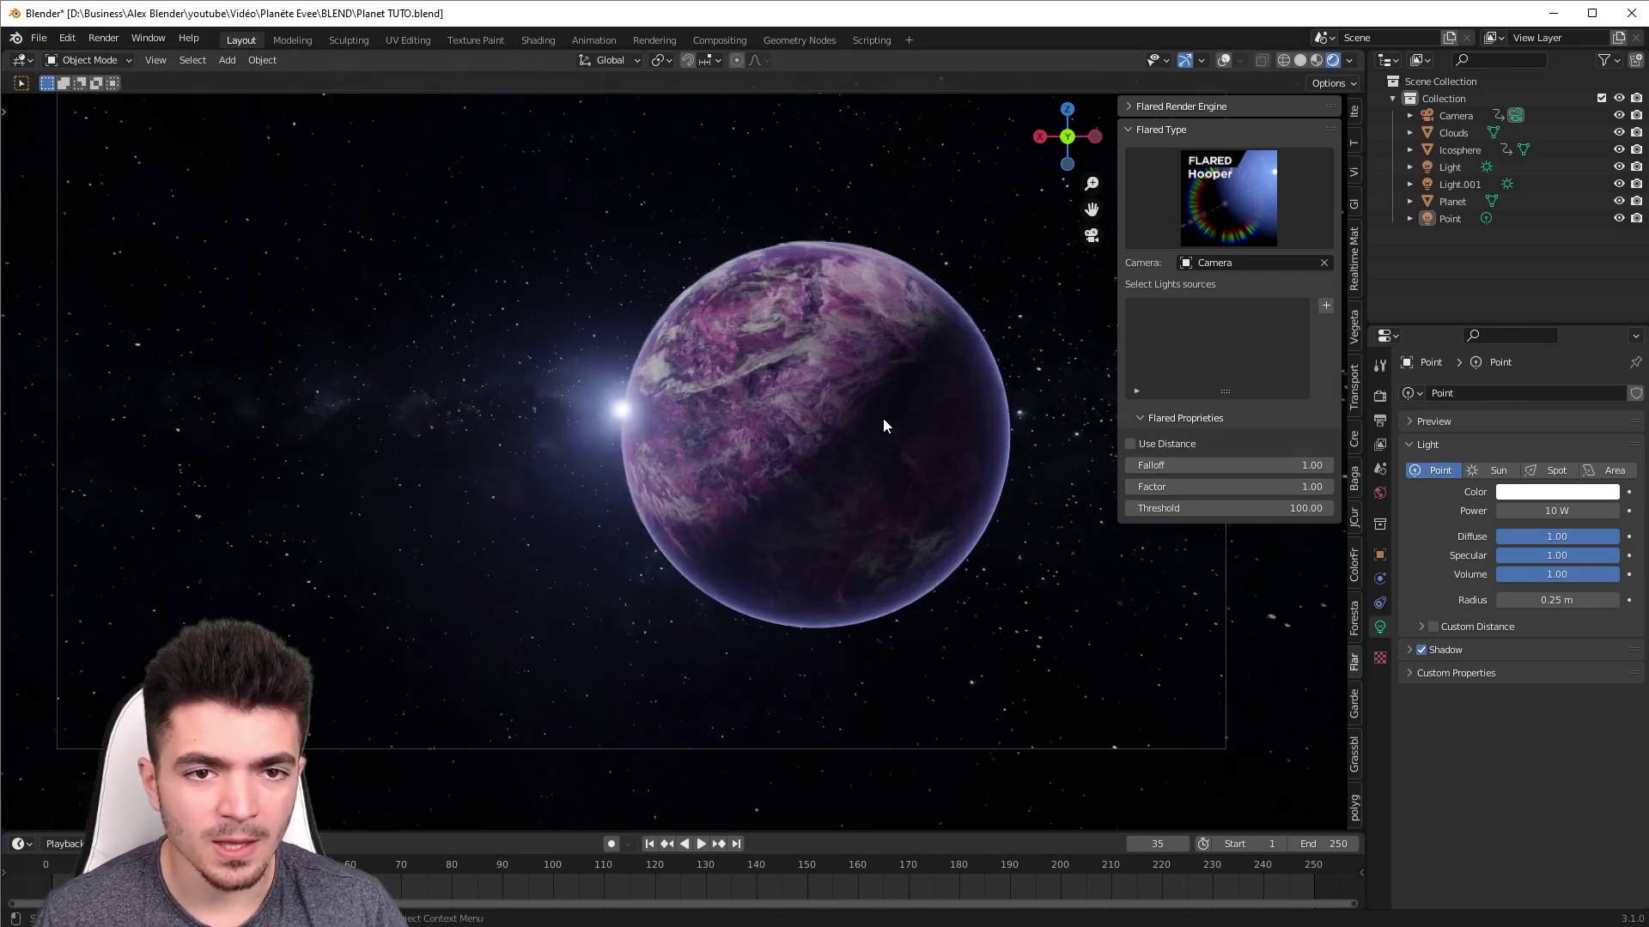
click(1146, 106)
click(1147, 106)
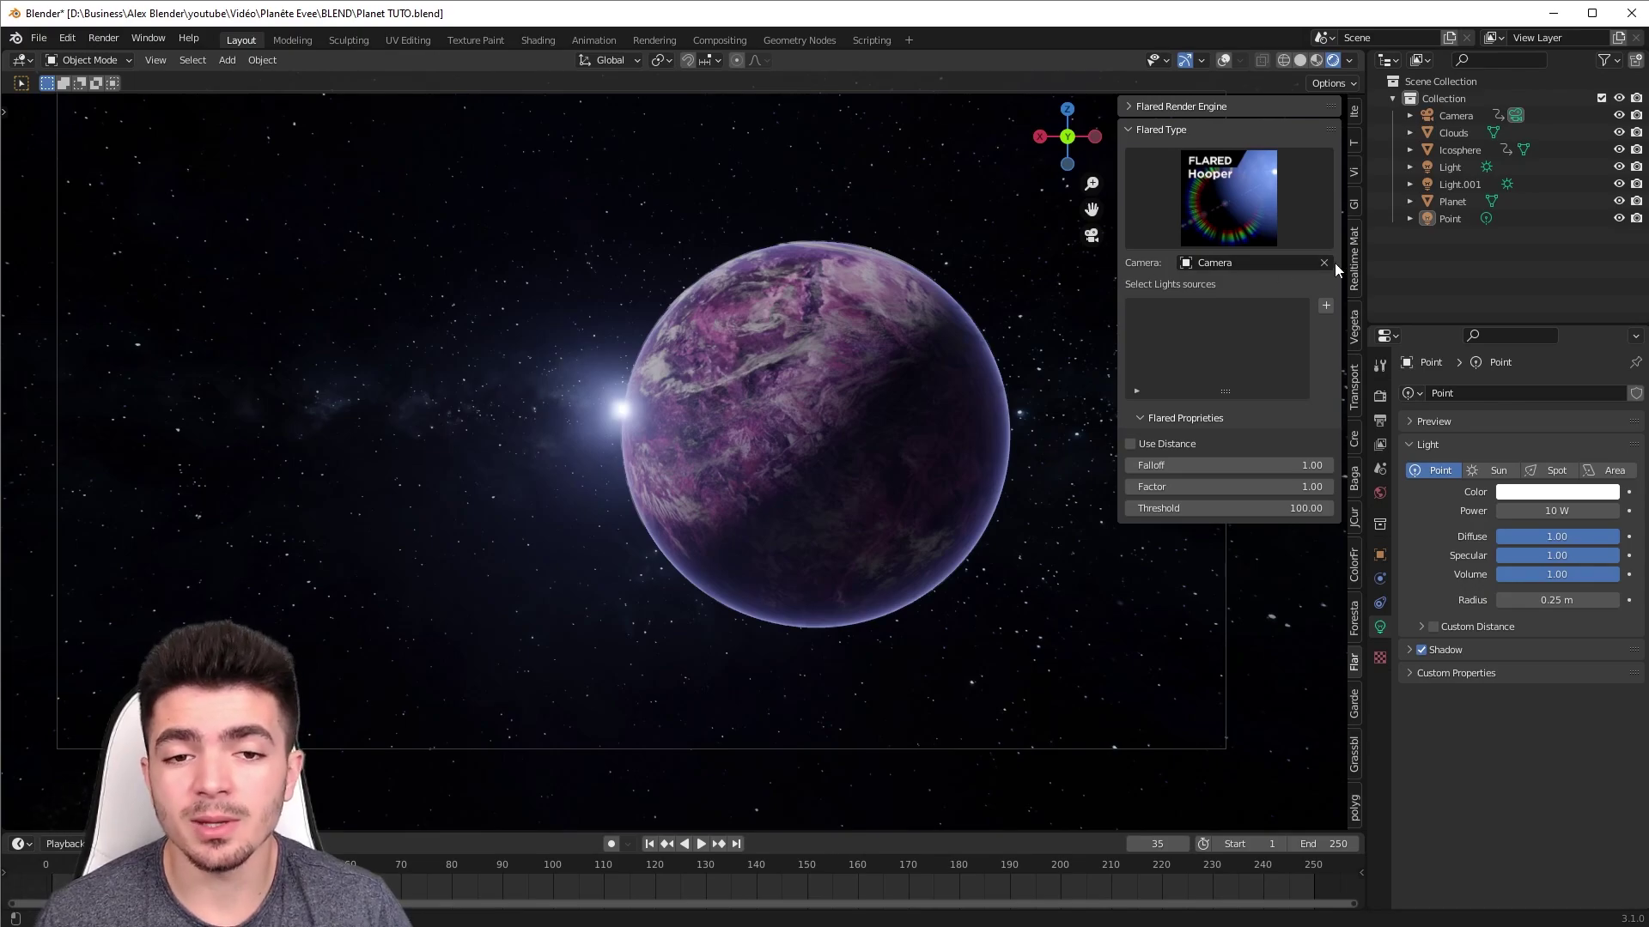
- Orbit out of the camera view, turn on overlays and switch to Solid shading
scroll(628, 311, down, 3)
mouse_move(625, 312)
middle_down()
mouse_move(579, 340)
mouse_move(812, 250)
middle_up()
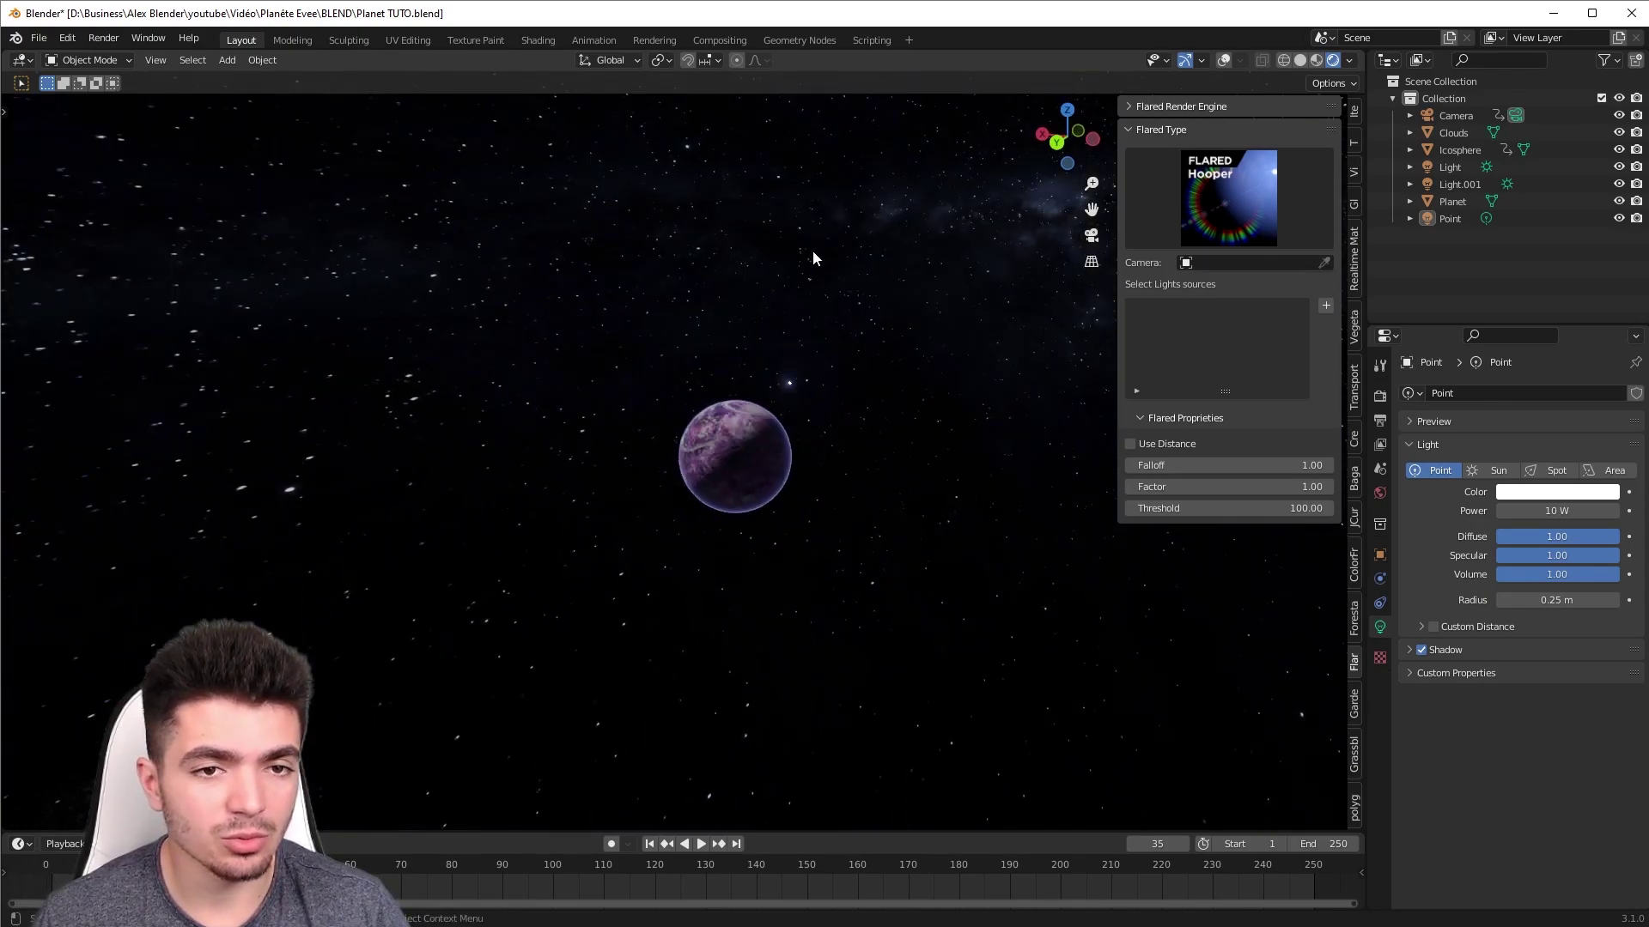
click(1222, 60)
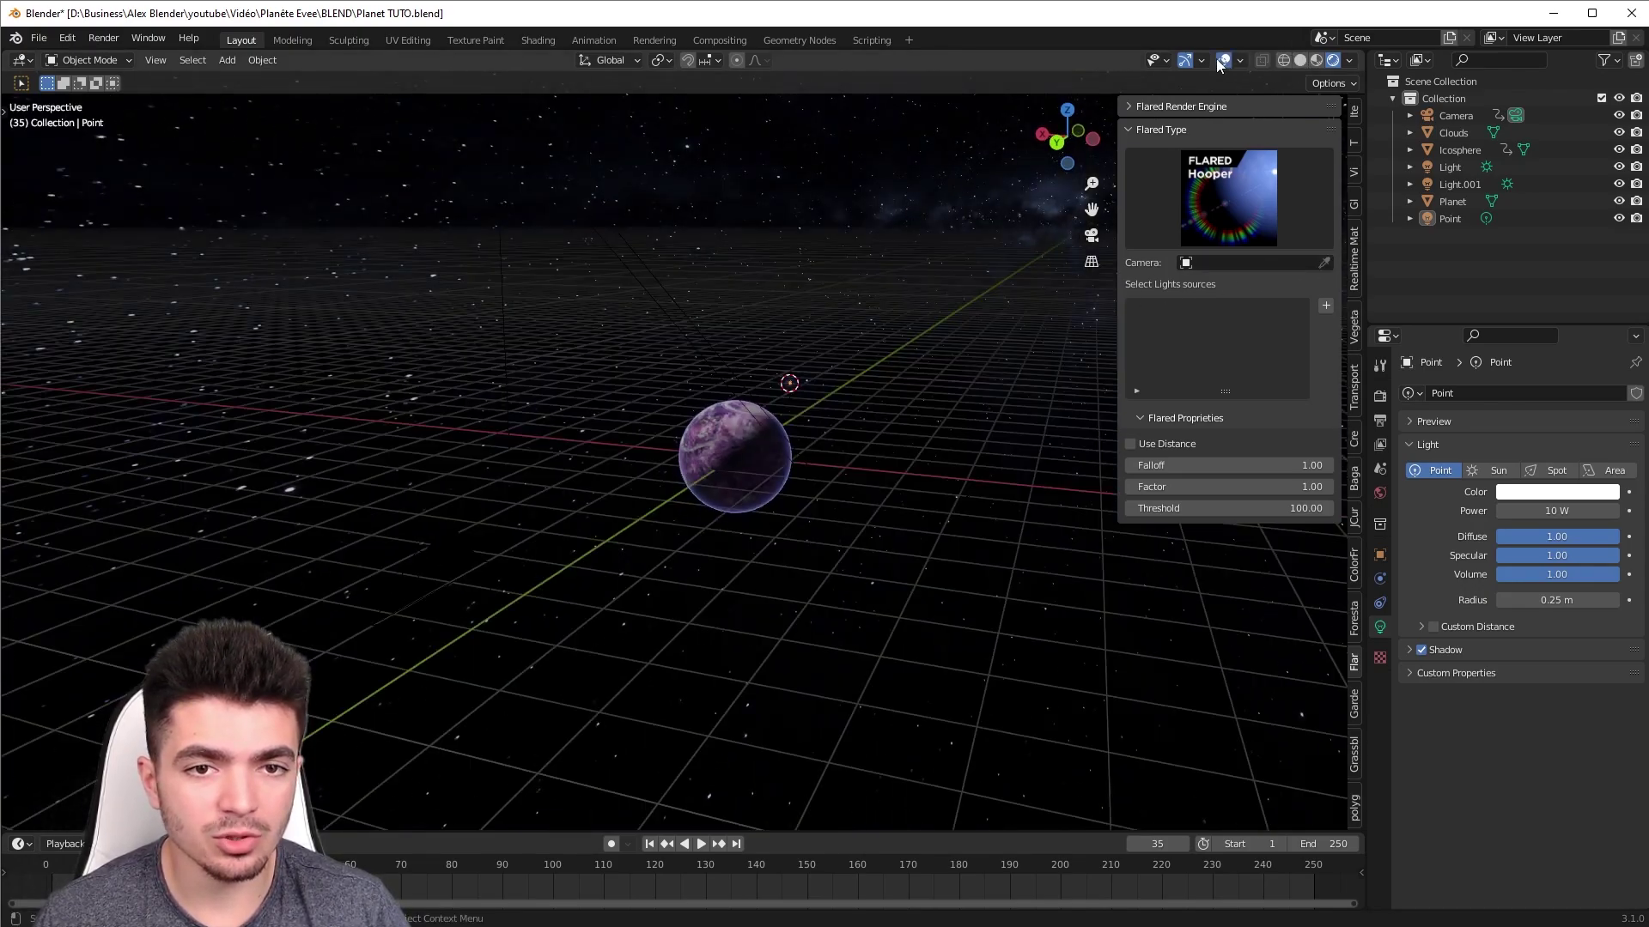
click(1299, 60)
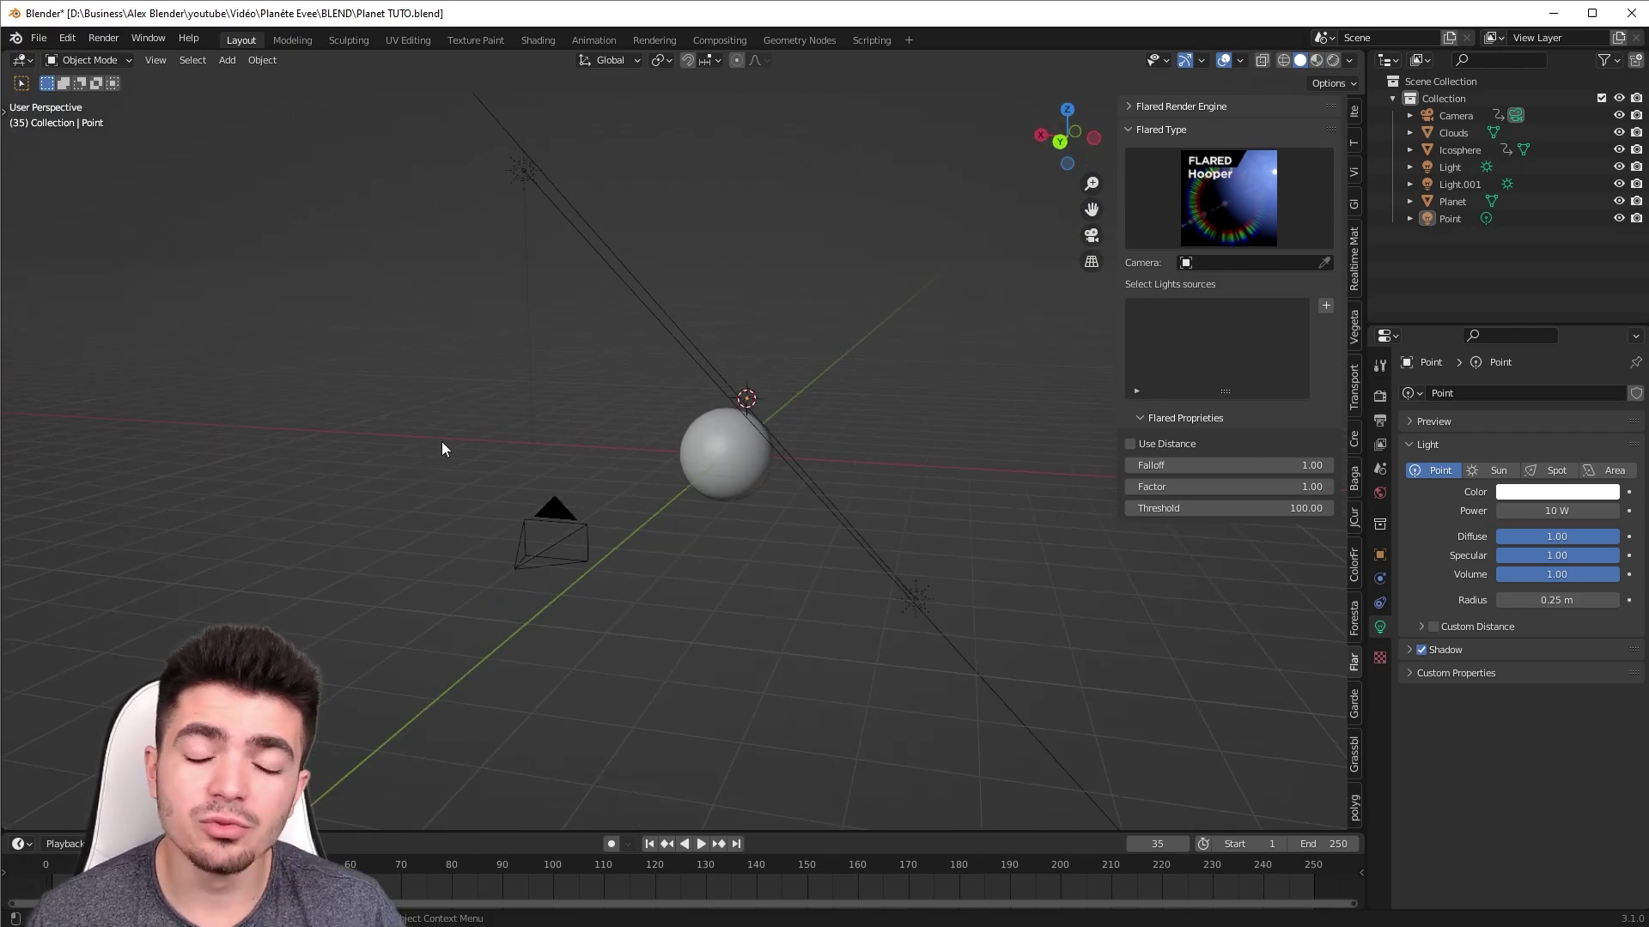
middle_drag(441, 449, 448, 451)
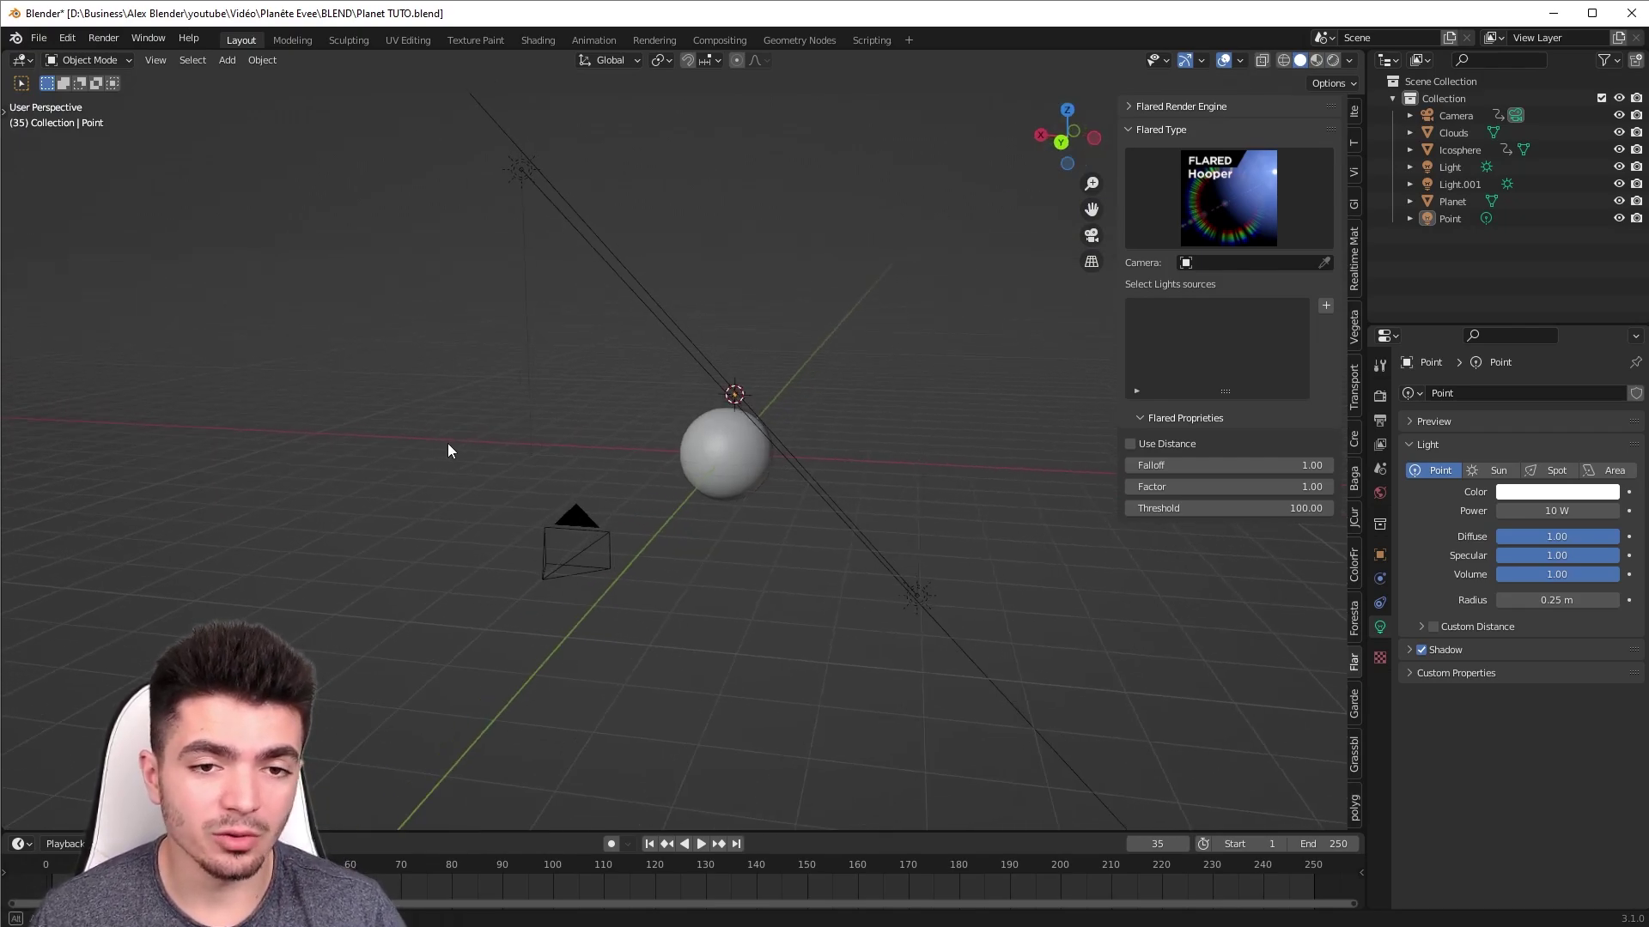
- Set the Flared camera to Camera and choose the Octagonal flare type
click(1256, 265)
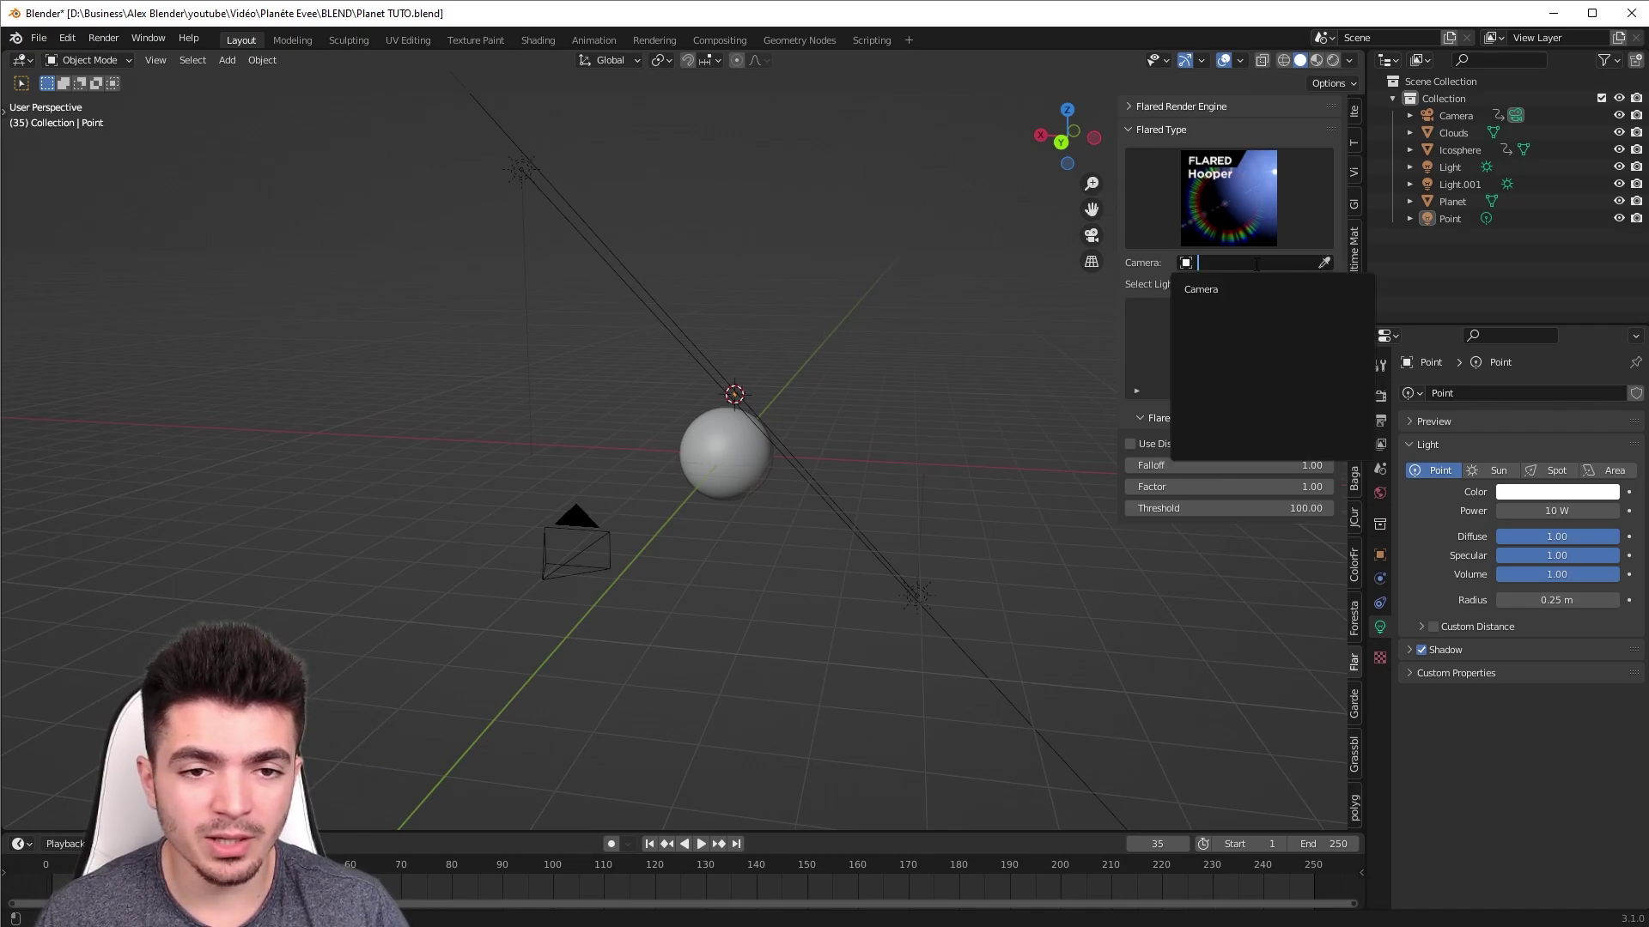
click(1190, 292)
click(1234, 207)
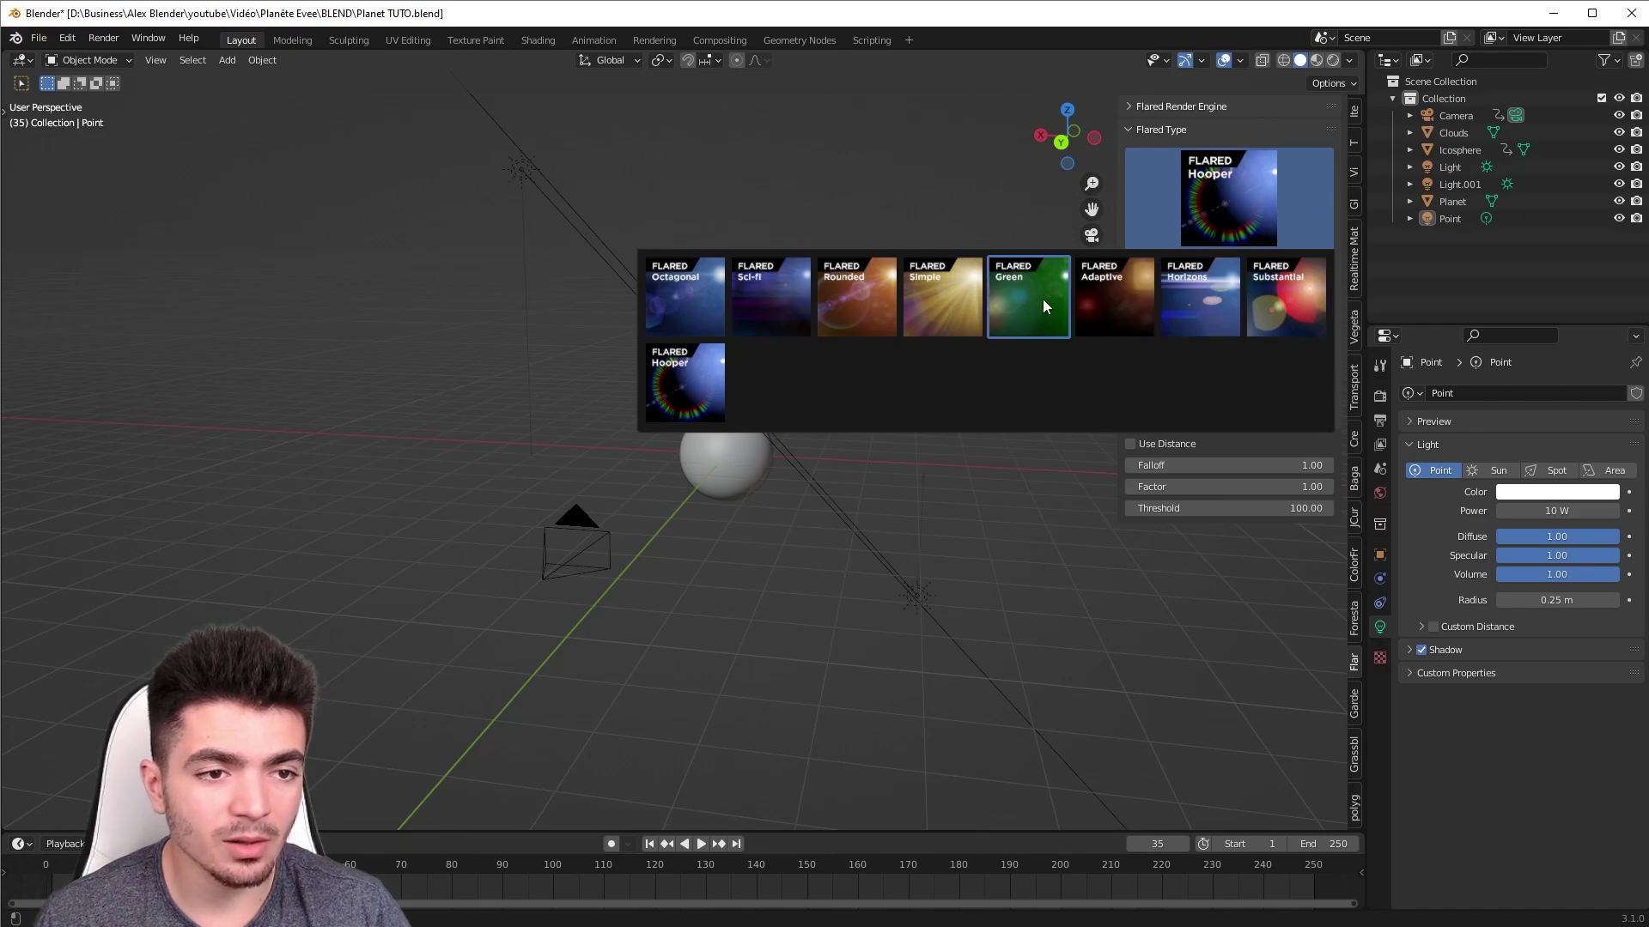
click(682, 309)
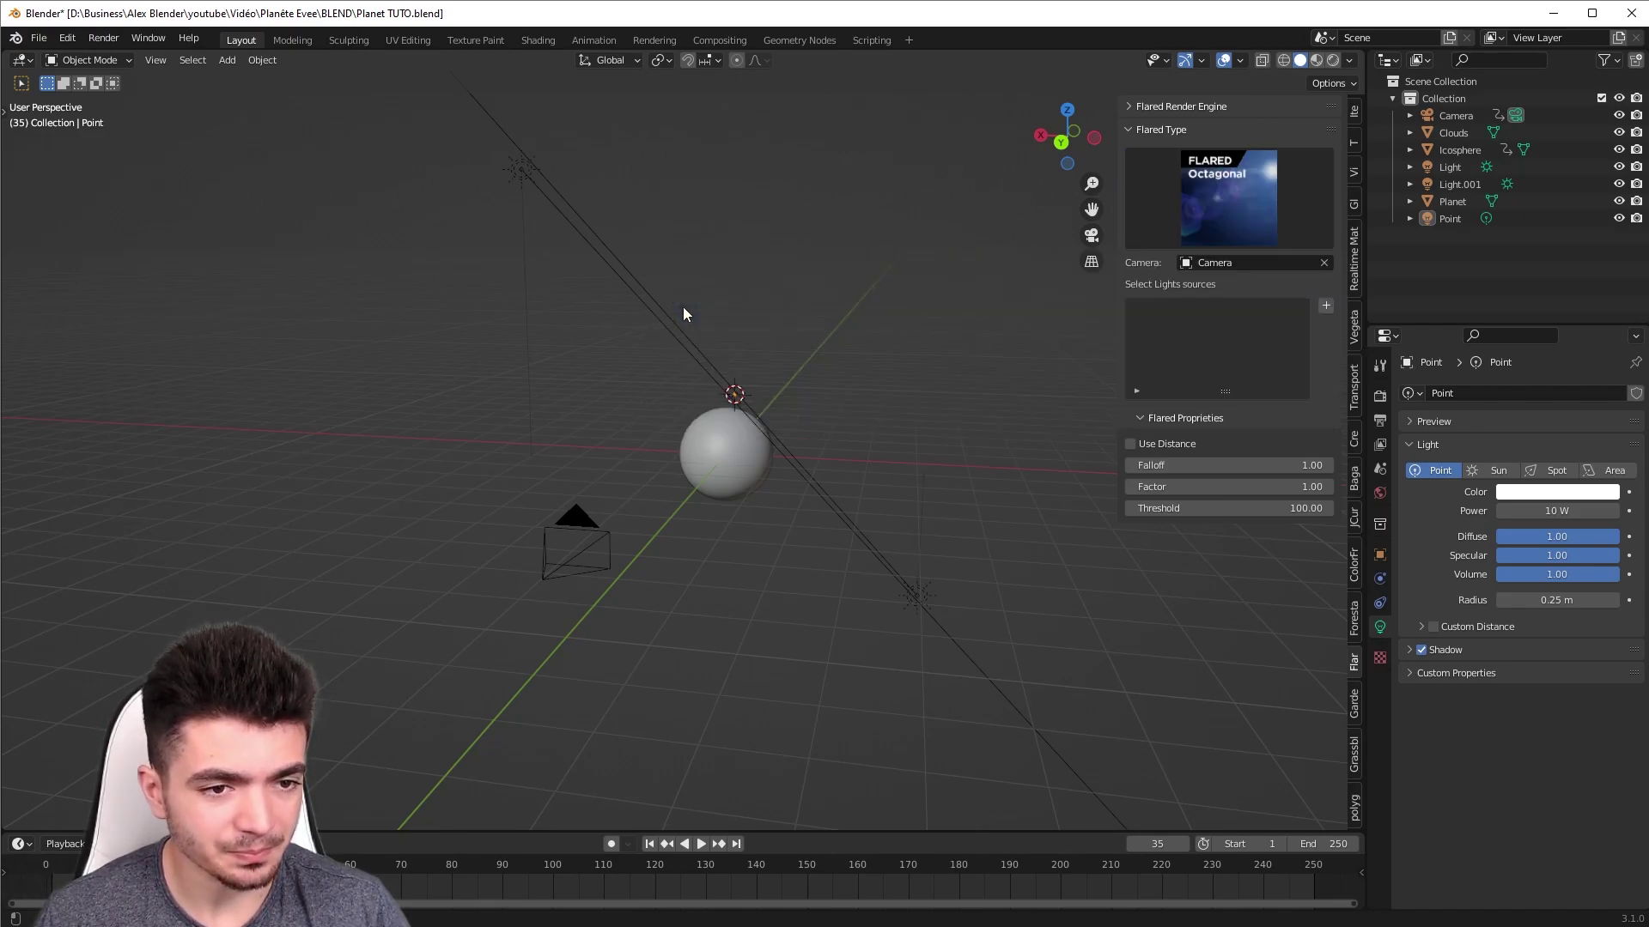
- Select the Point light and add an Octagonal (OCT) flare to it in the light sources list
mouse_move(683, 309)
middle_down()
mouse_move(800, 331)
mouse_move(813, 345)
mouse_move(666, 343)
mouse_move(863, 432)
middle_up()
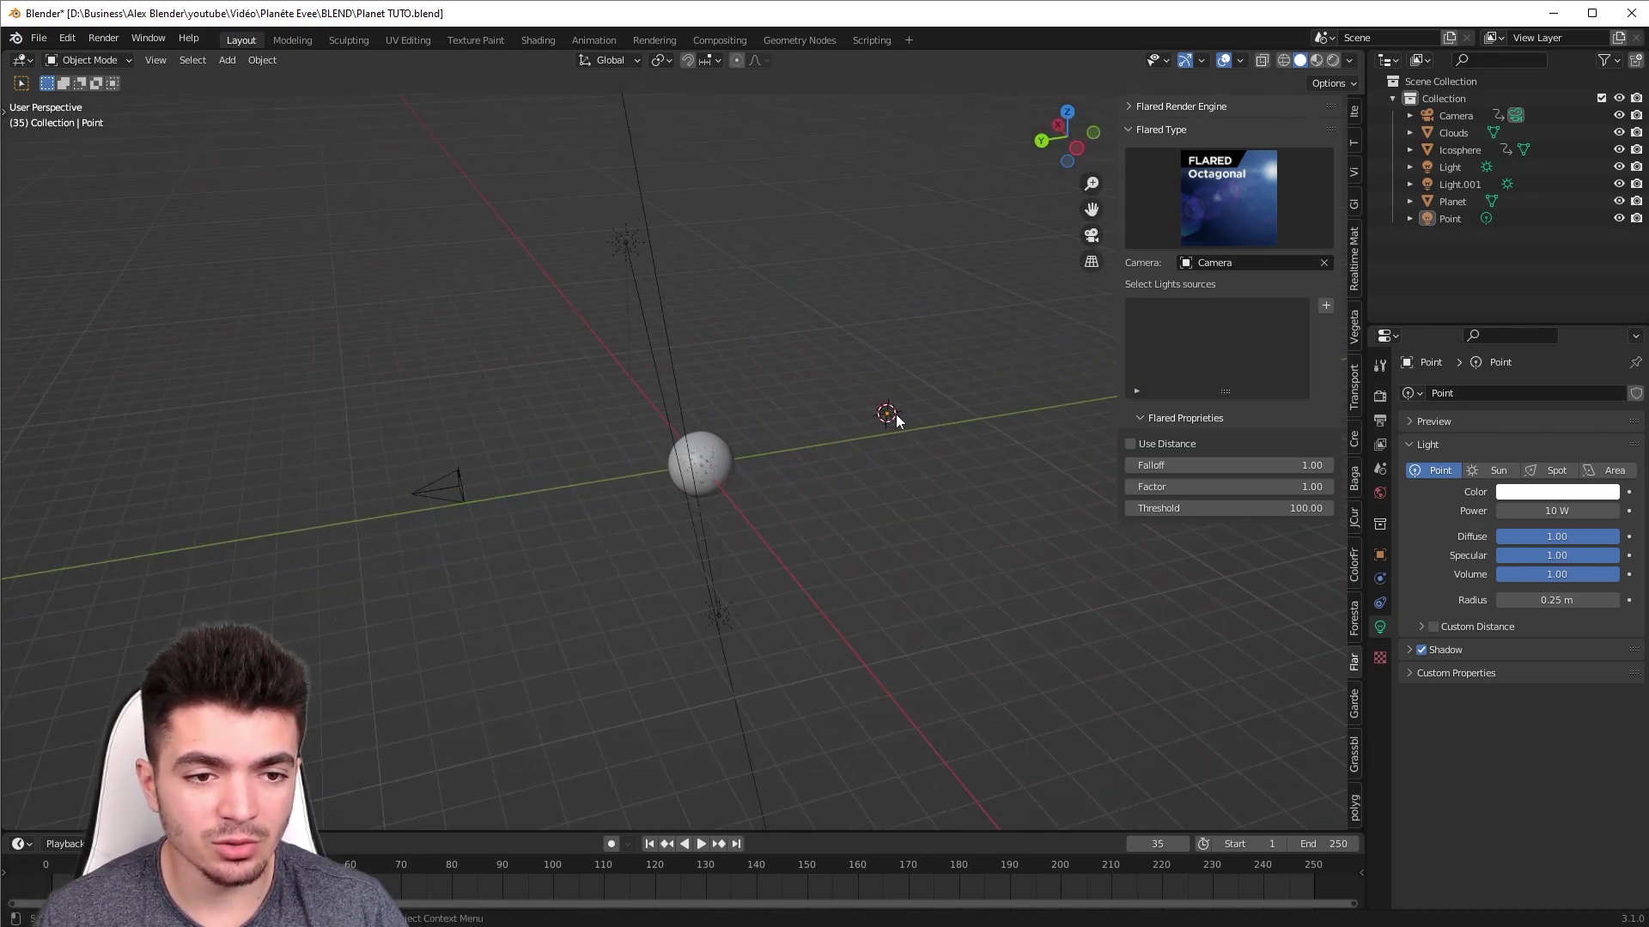
click(895, 414)
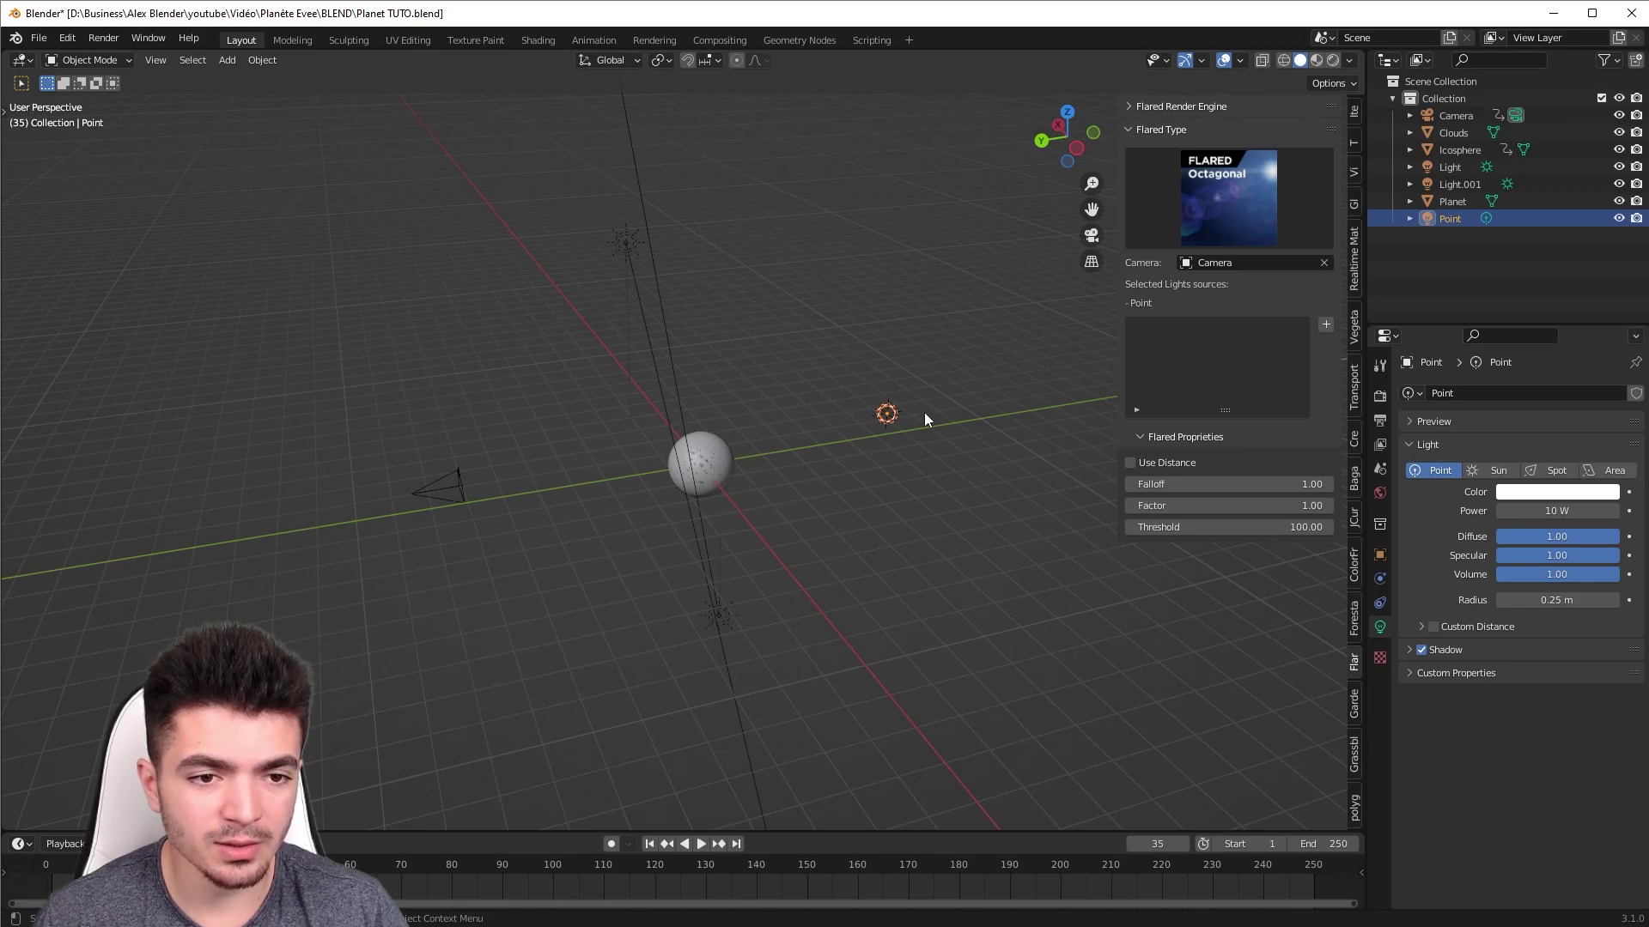
middle_drag(867, 448, 954, 437)
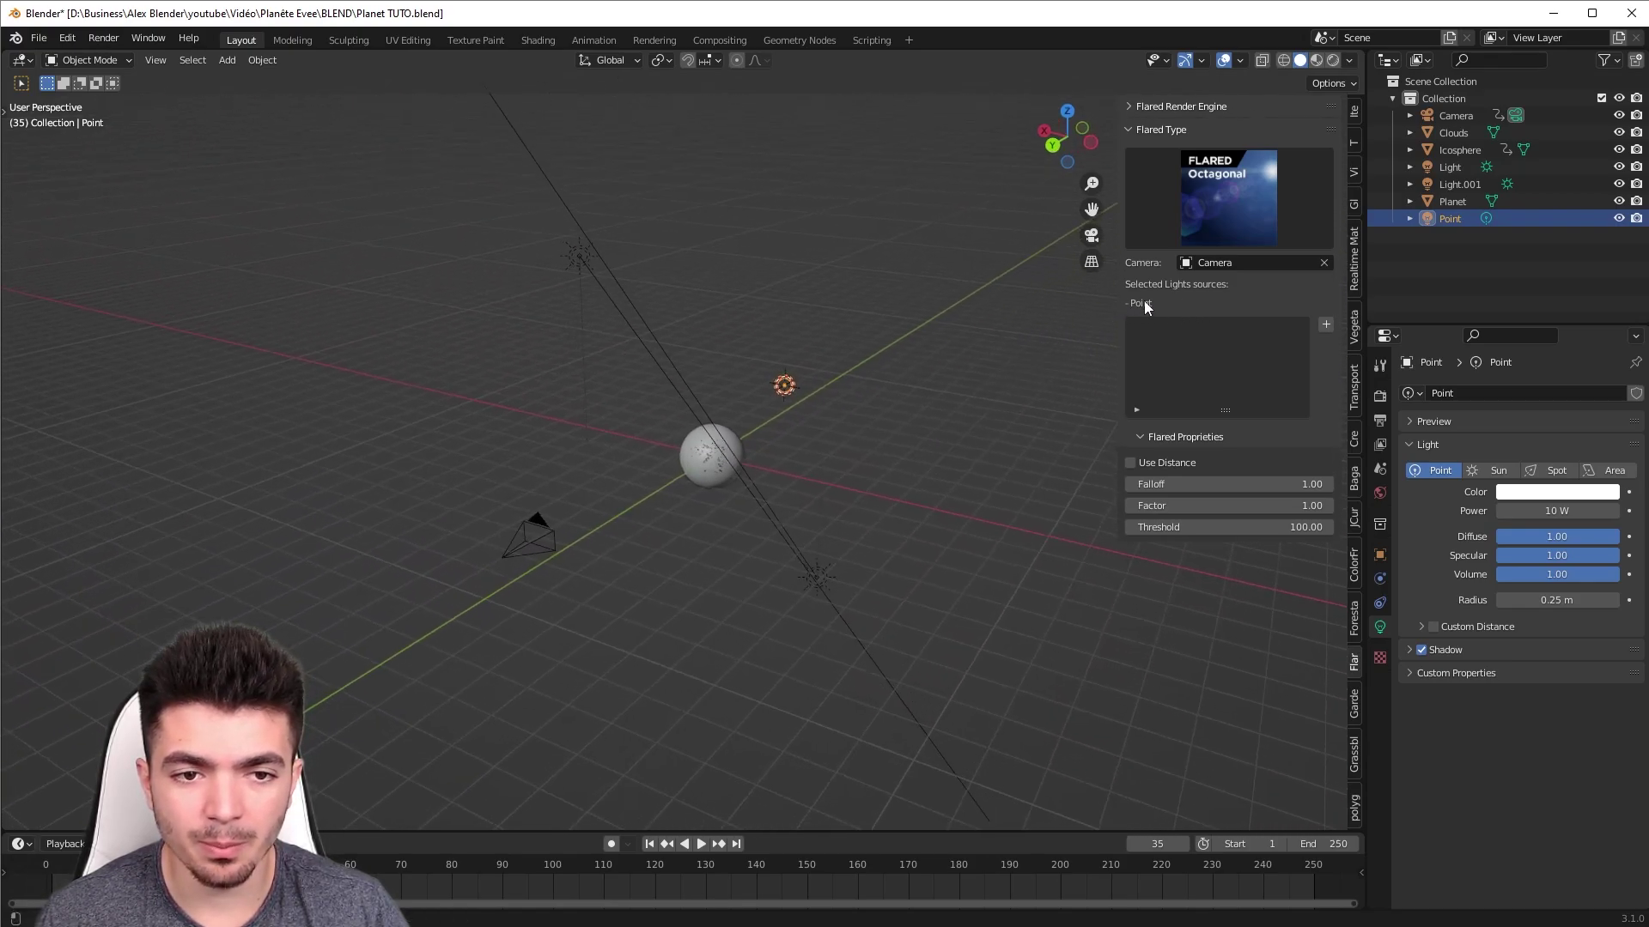
click(1325, 325)
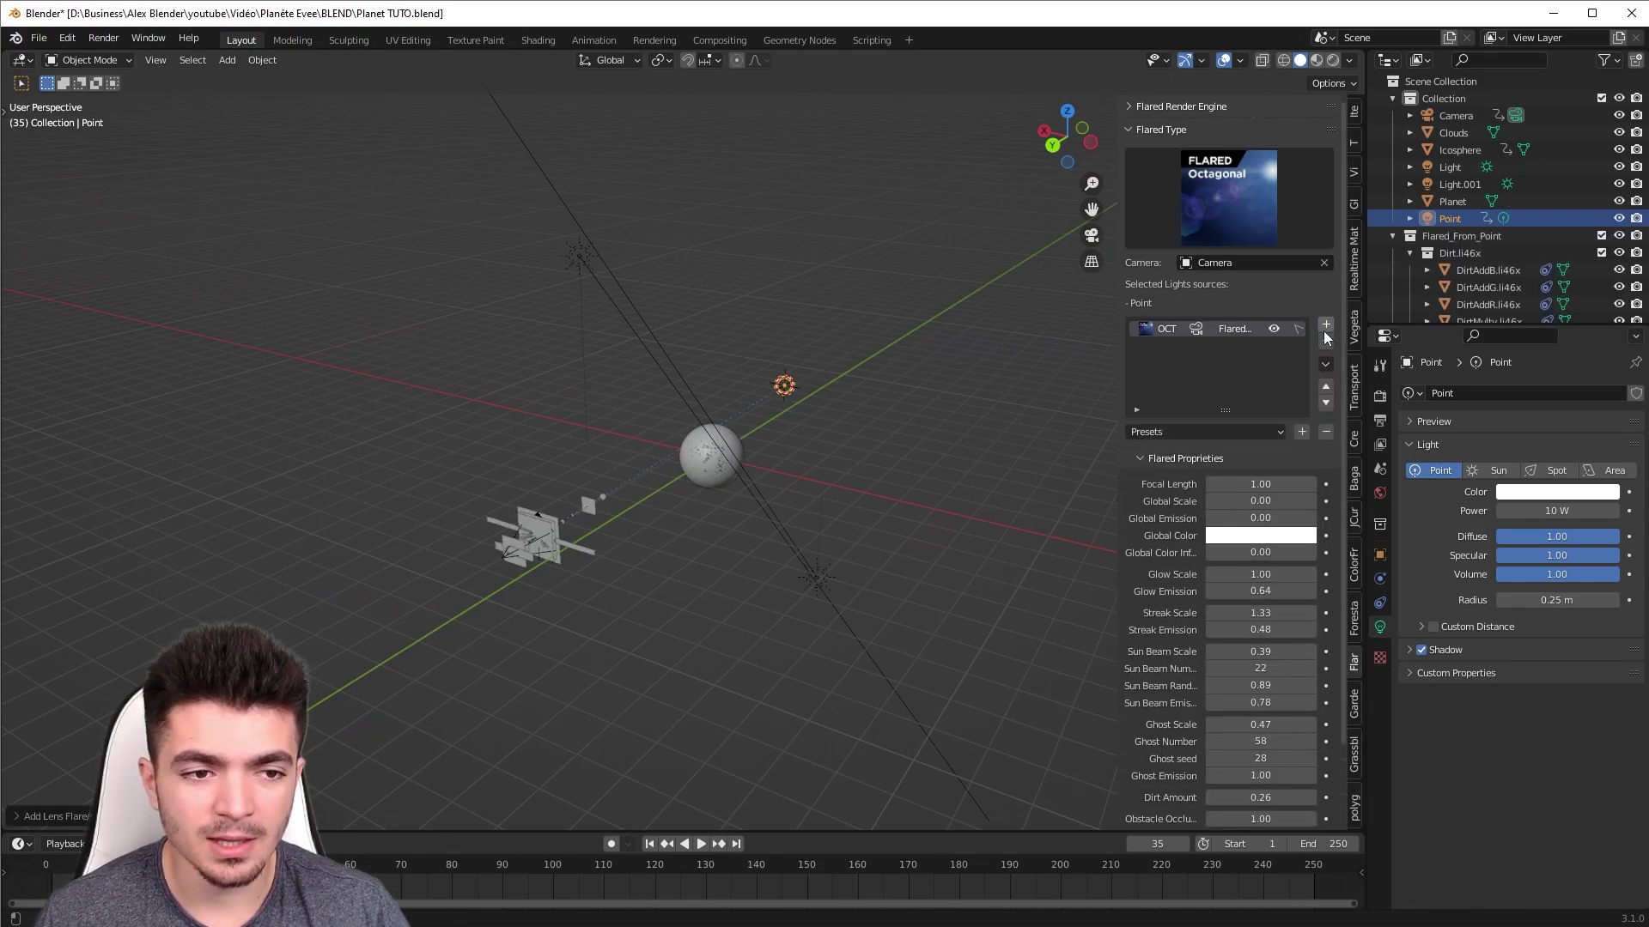
mouse_move(743, 560)
middle_down()
mouse_move(656, 599)
mouse_move(578, 605)
mouse_move(668, 521)
middle_up()
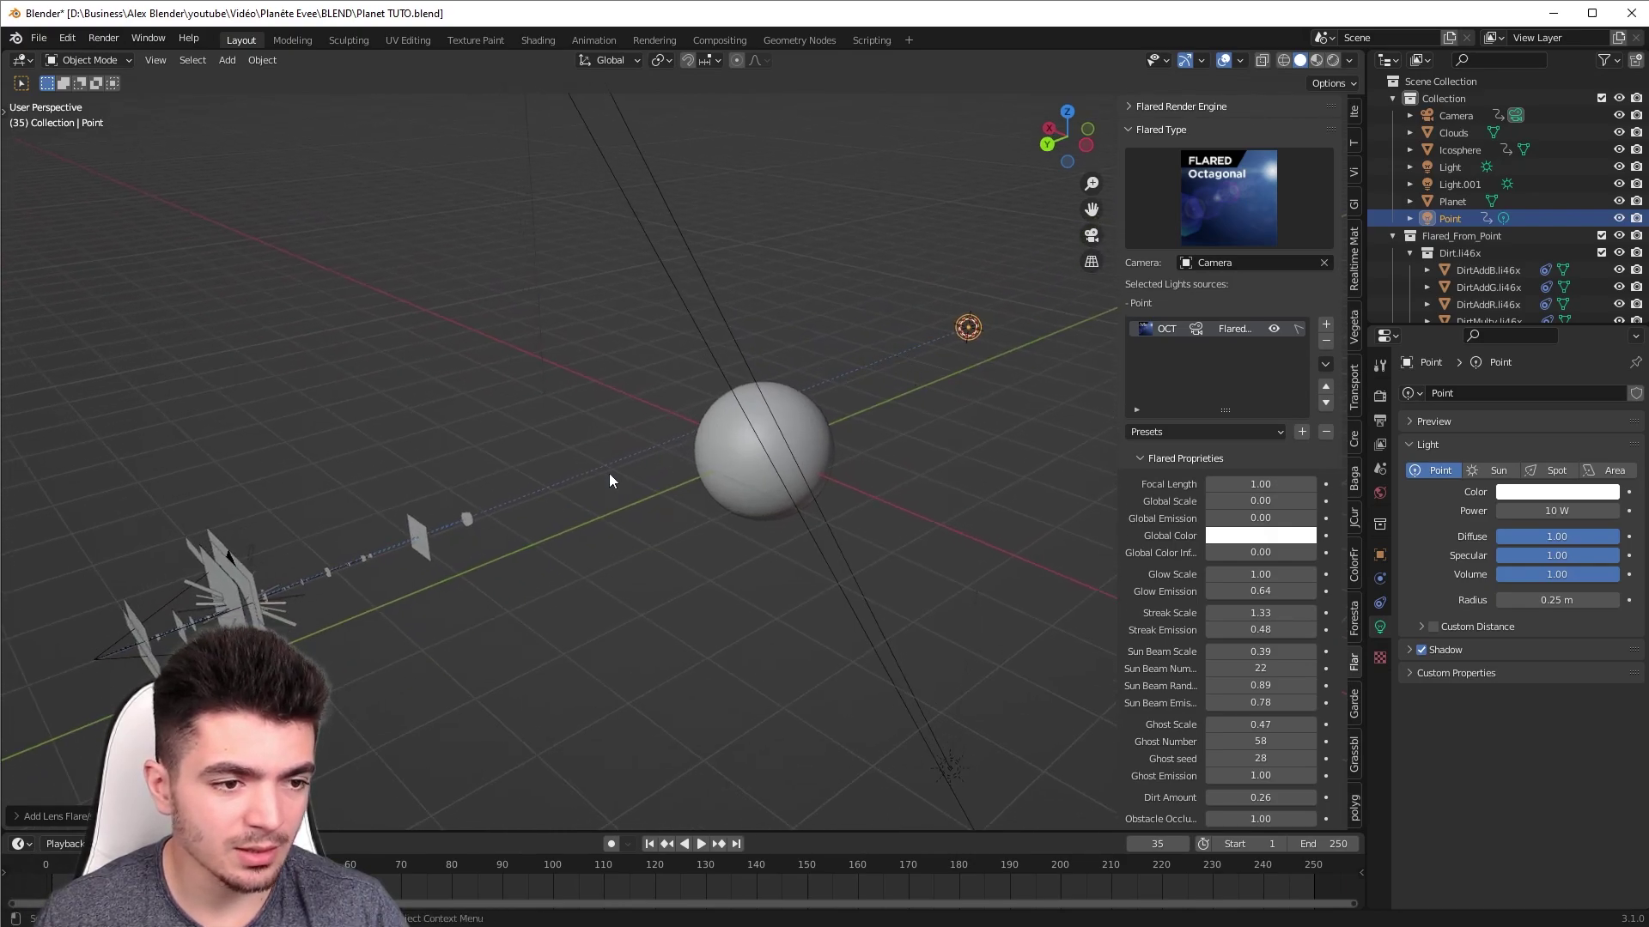
- Switch to camera view with rendered shading to see the flare over the planet
scroll(451, 543, up, 2)
scroll(586, 466, up, 2)
scroll(677, 440, up, 2)
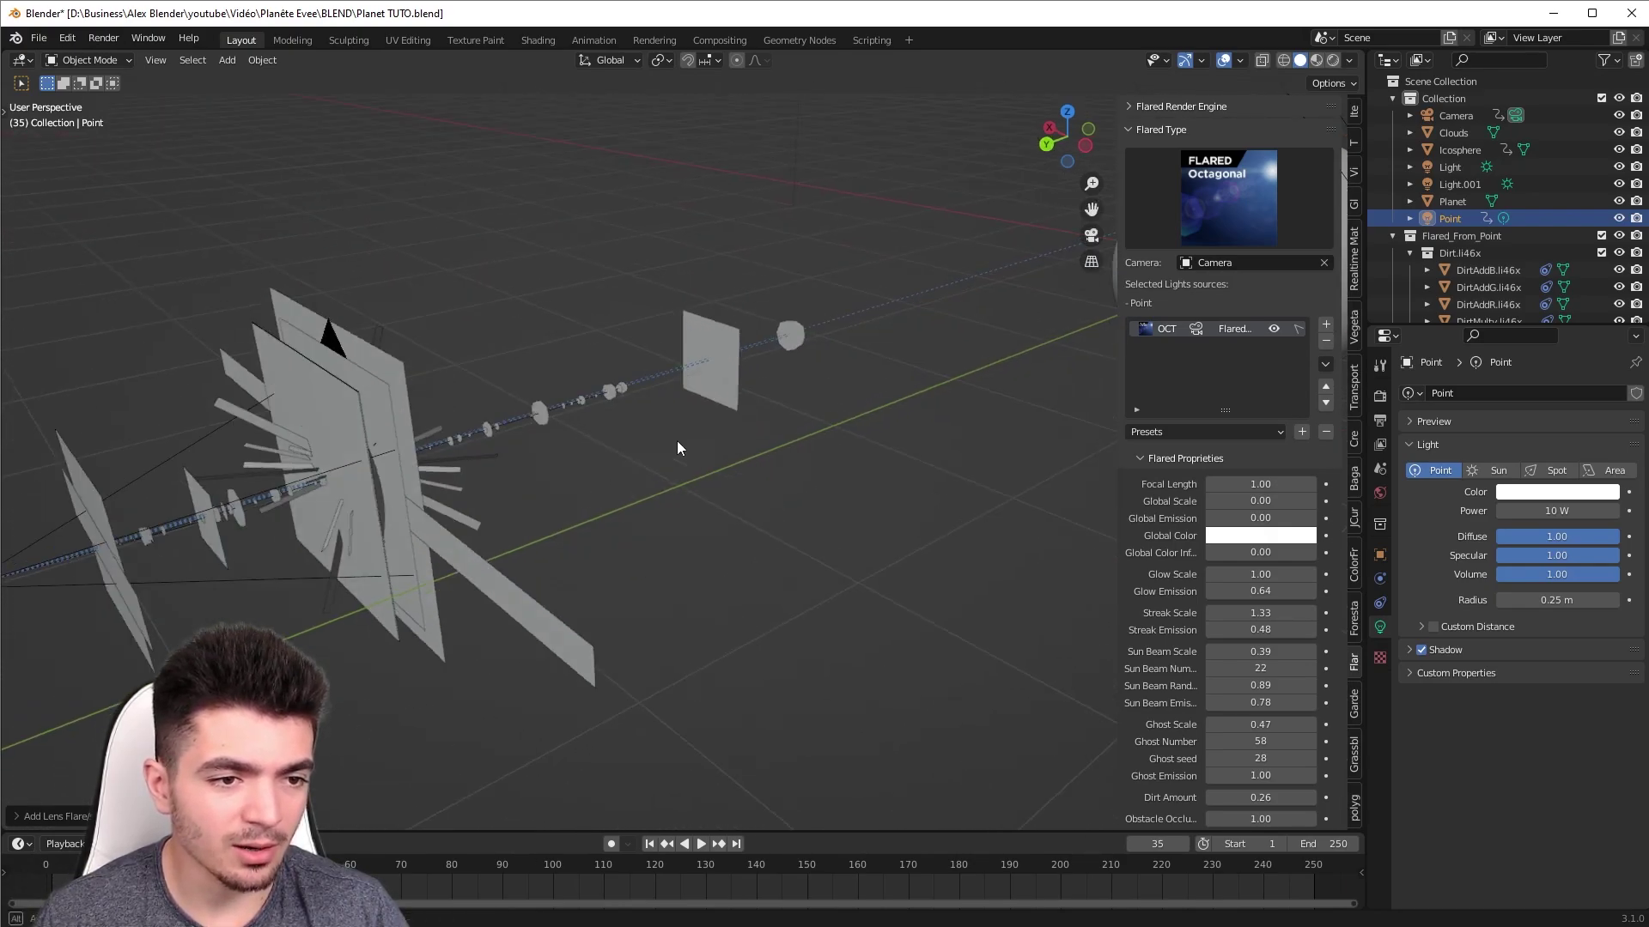
scroll(583, 453, down, 3)
scroll(785, 468, up, 3)
scroll(924, 352, up, 2)
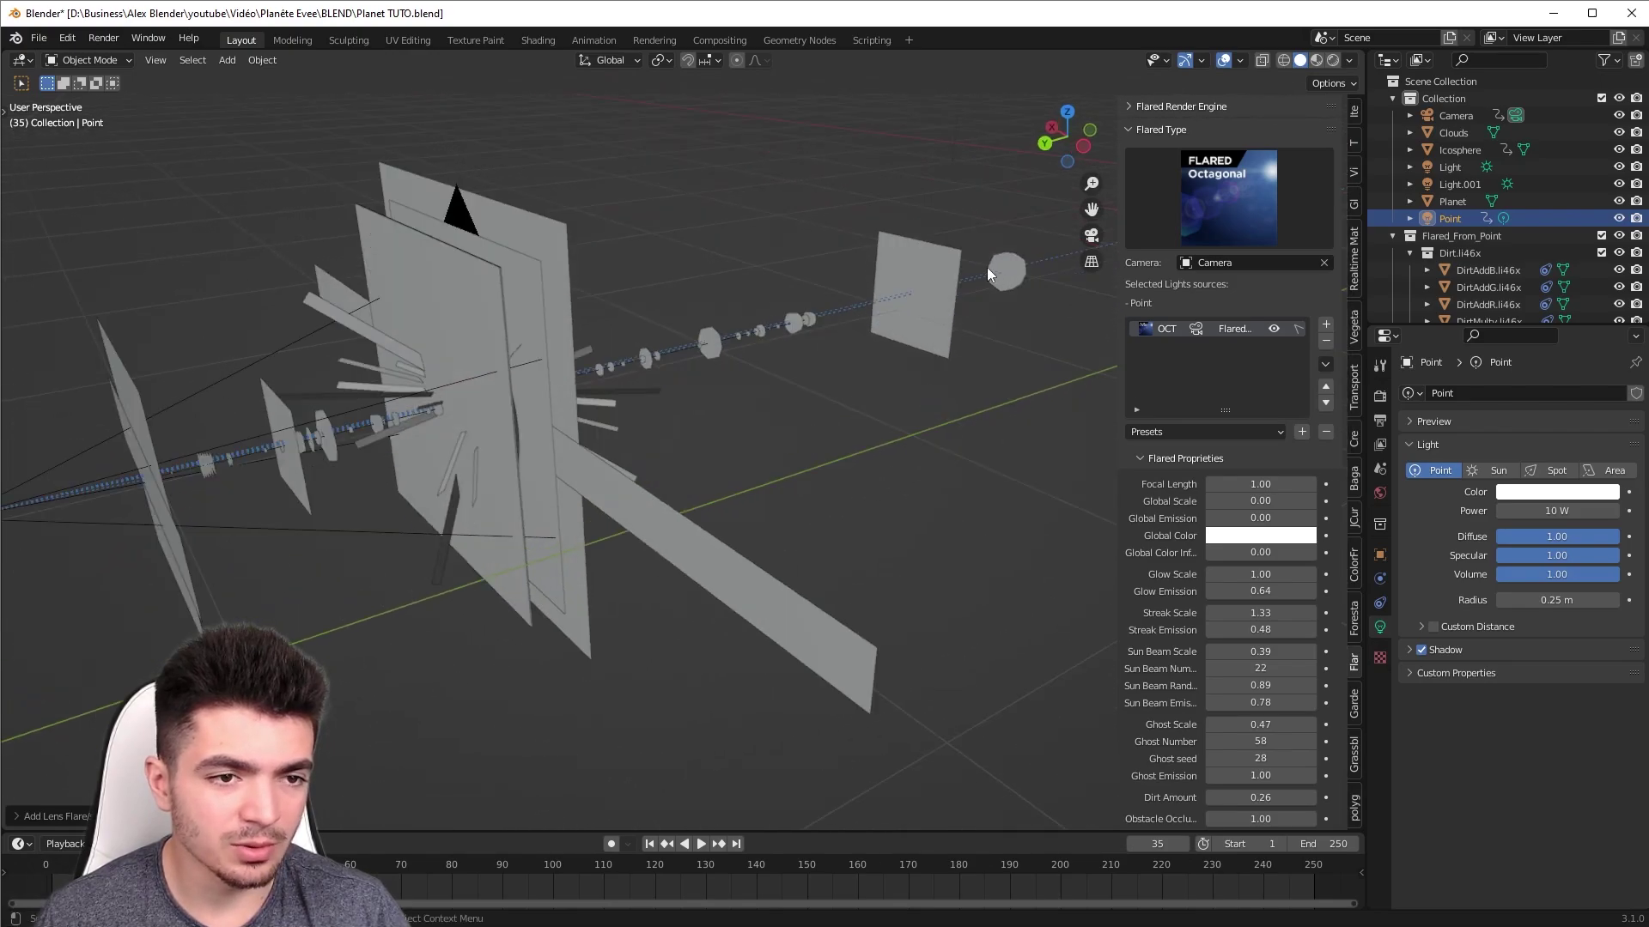
scroll(170, 442, down, 5)
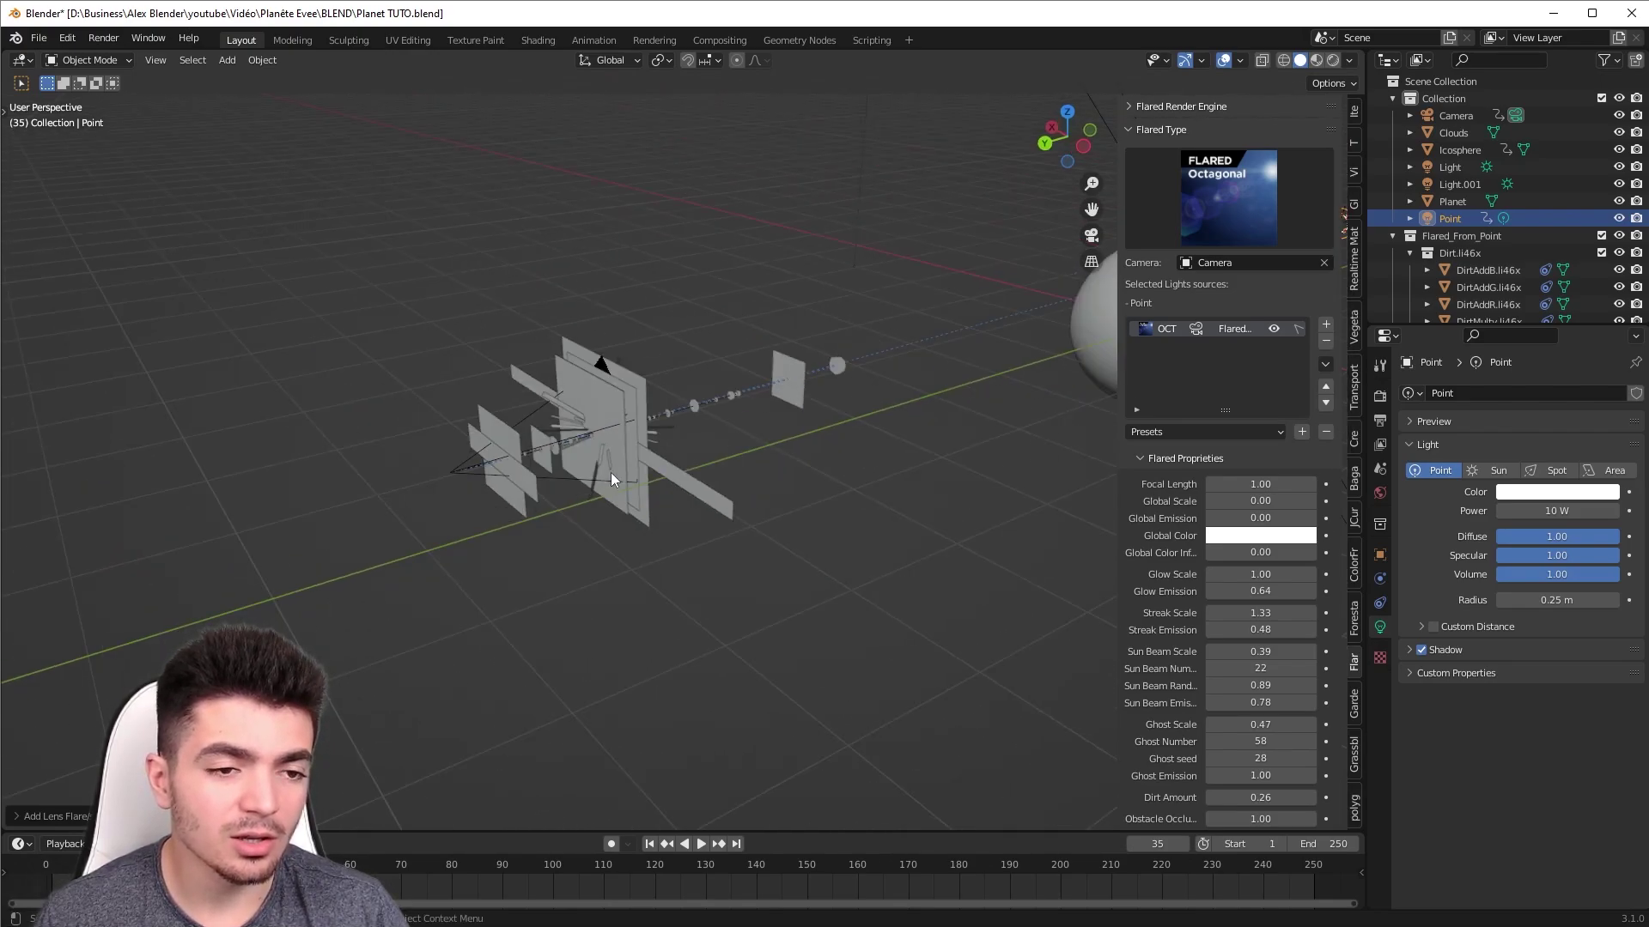
scroll(601, 446, up, 2)
scroll(652, 461, up, 1)
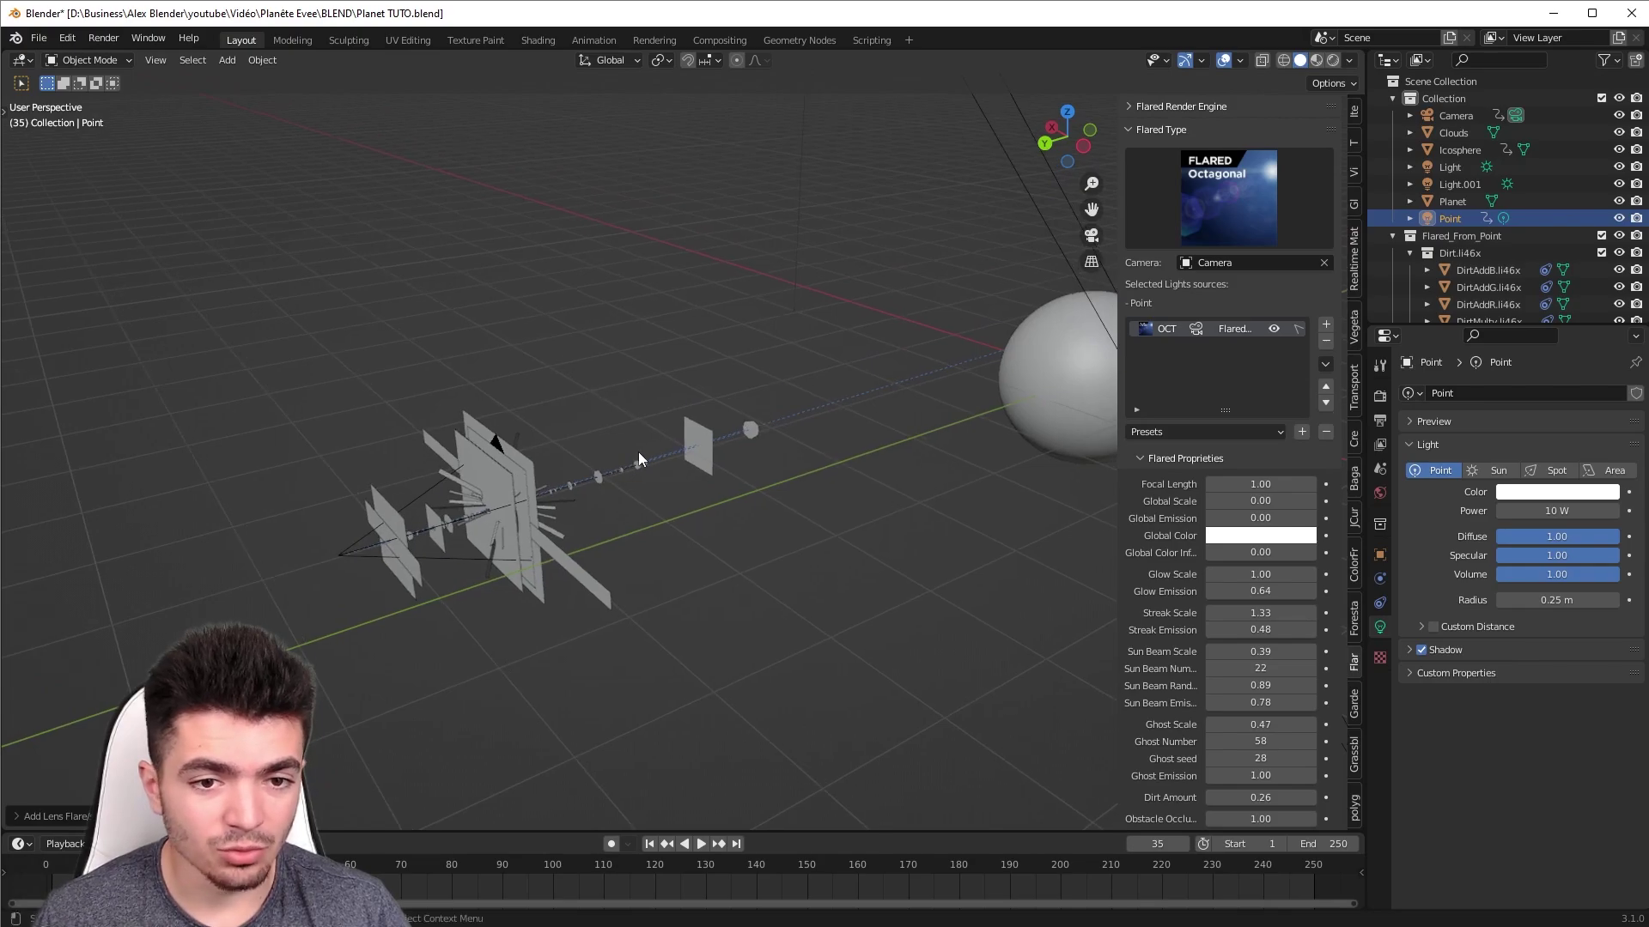
key(KP_0)
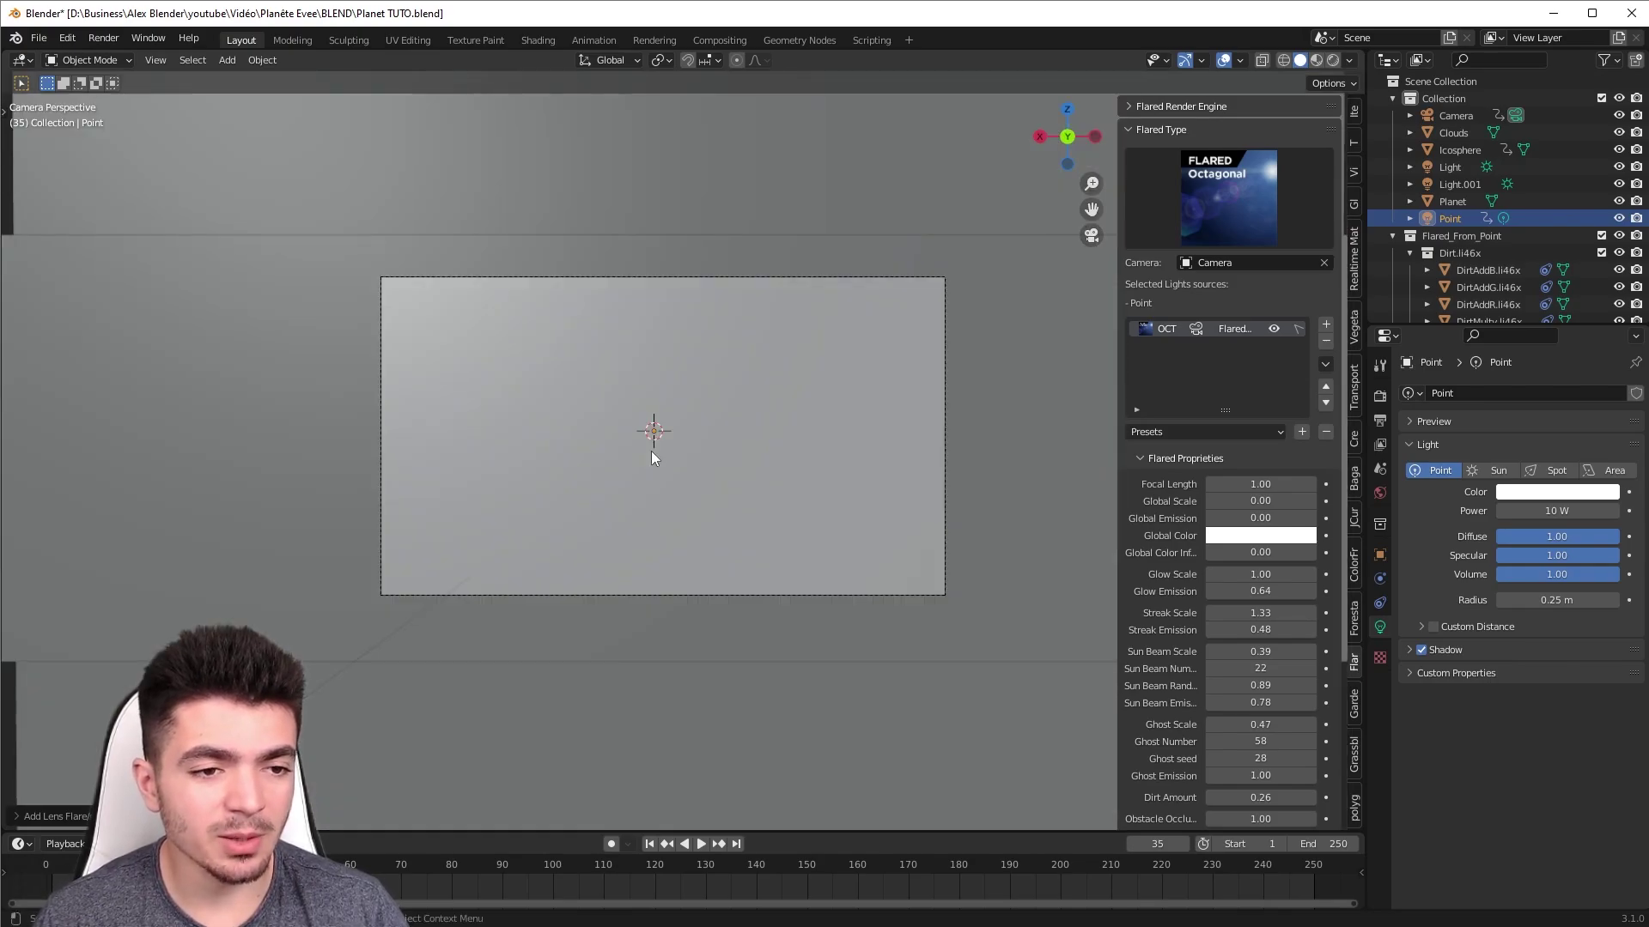
click(1332, 60)
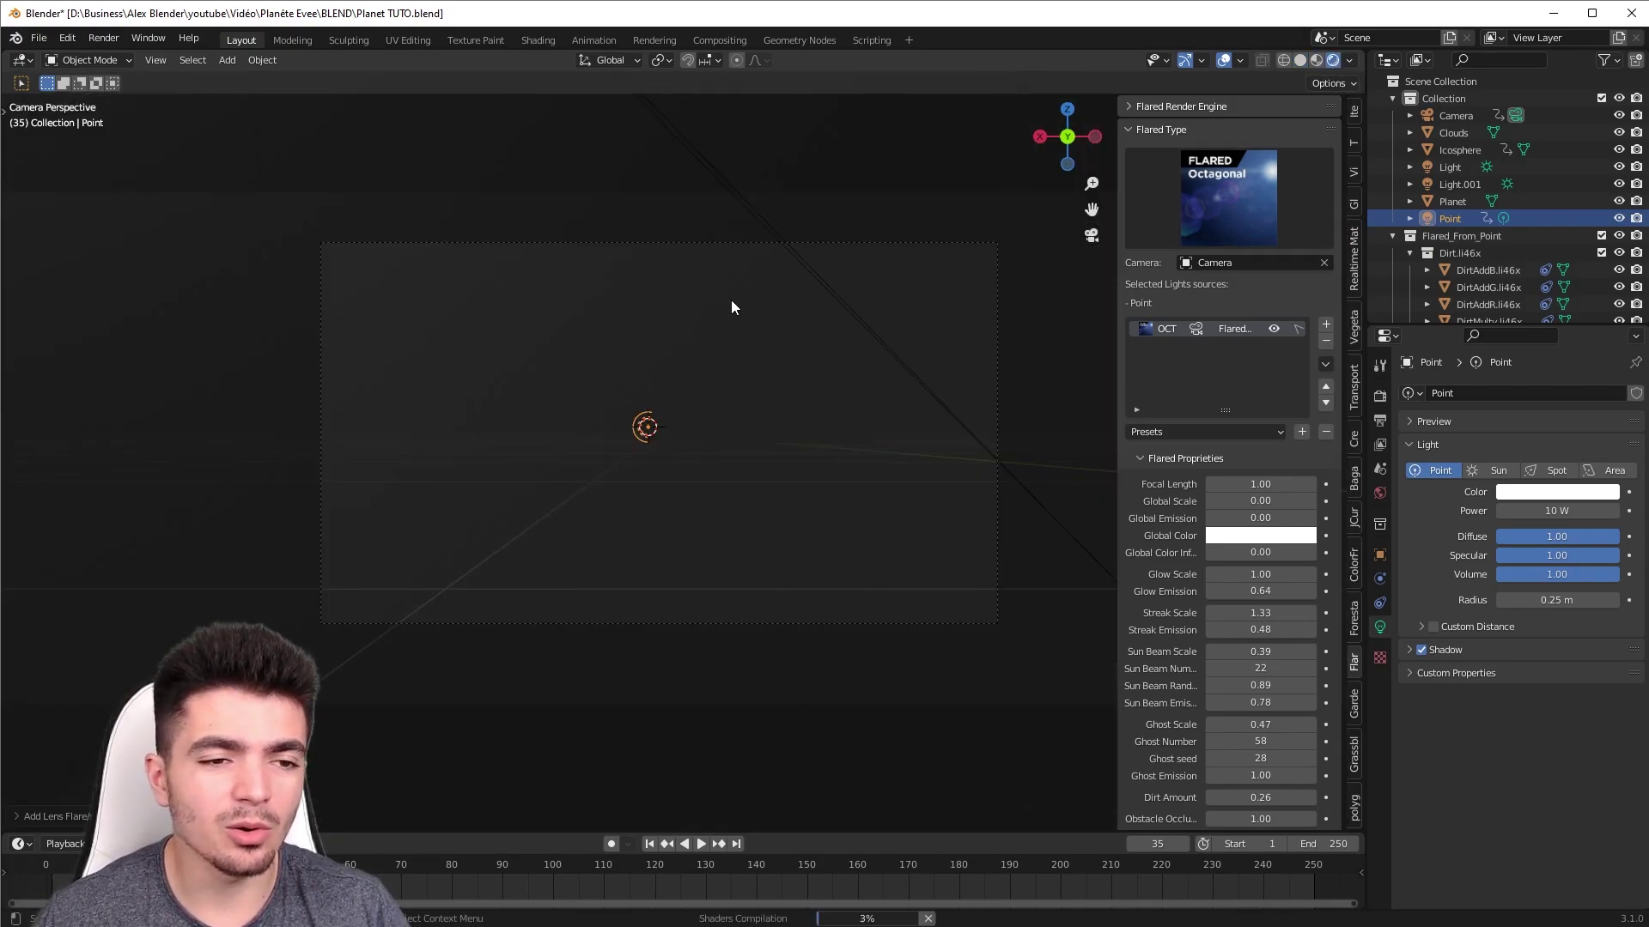
- Pan around, return to camera perspective and select the camera
scroll(769, 433, up, 2)
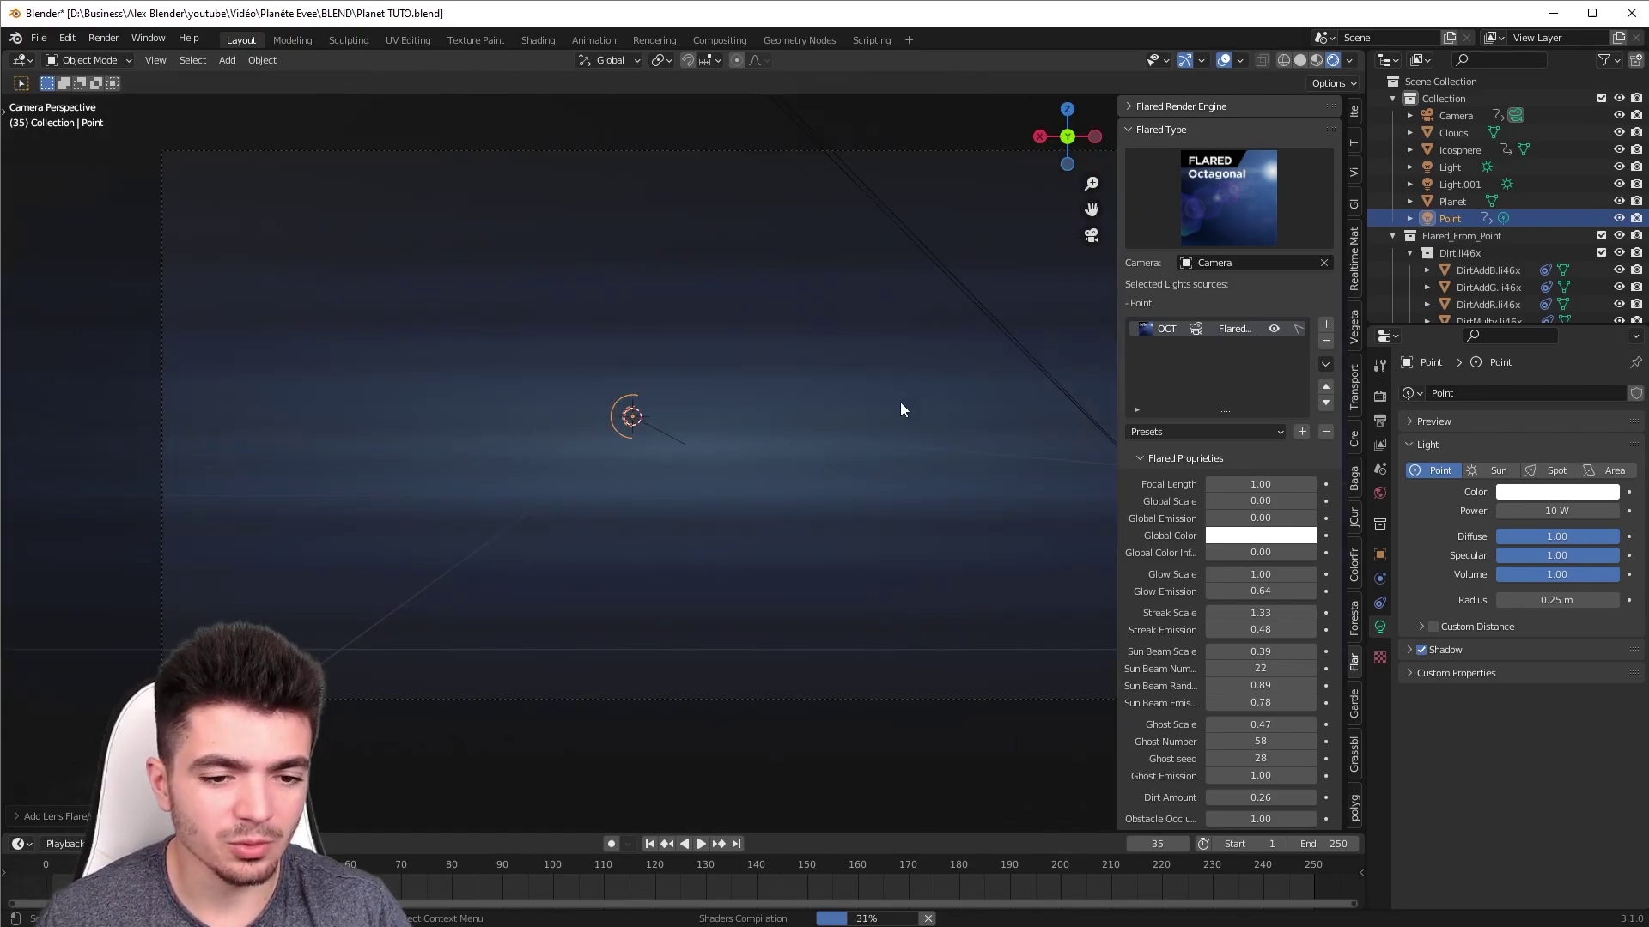
shift+middle_drag(829, 419, 800, 438)
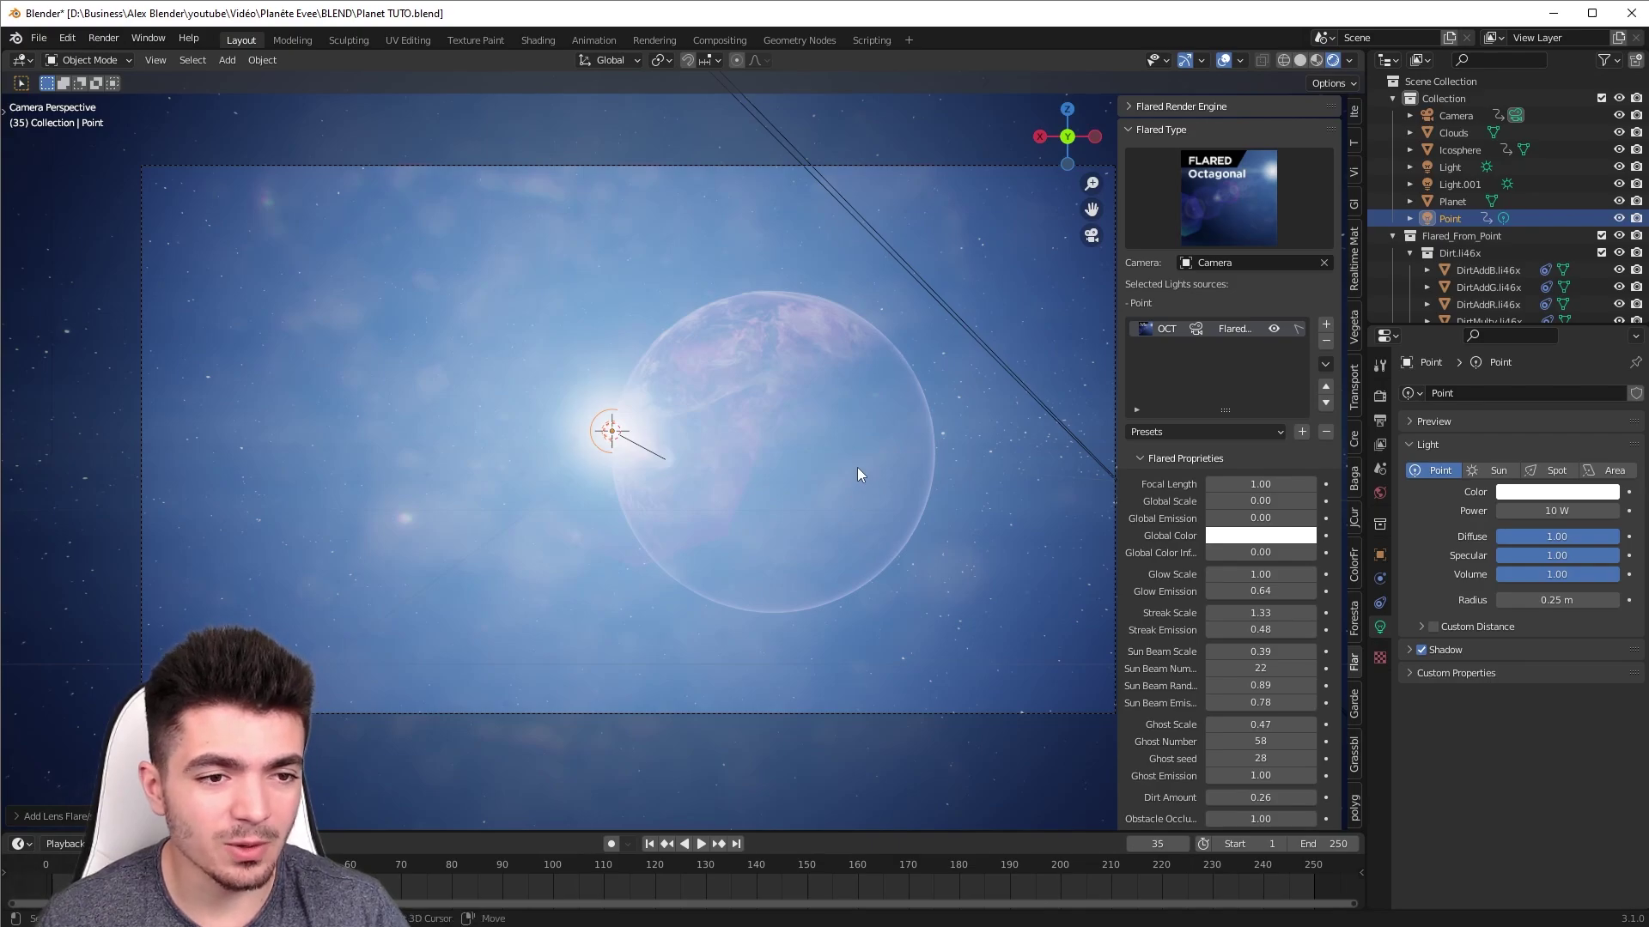
shift+middle_drag(857, 470, 818, 503)
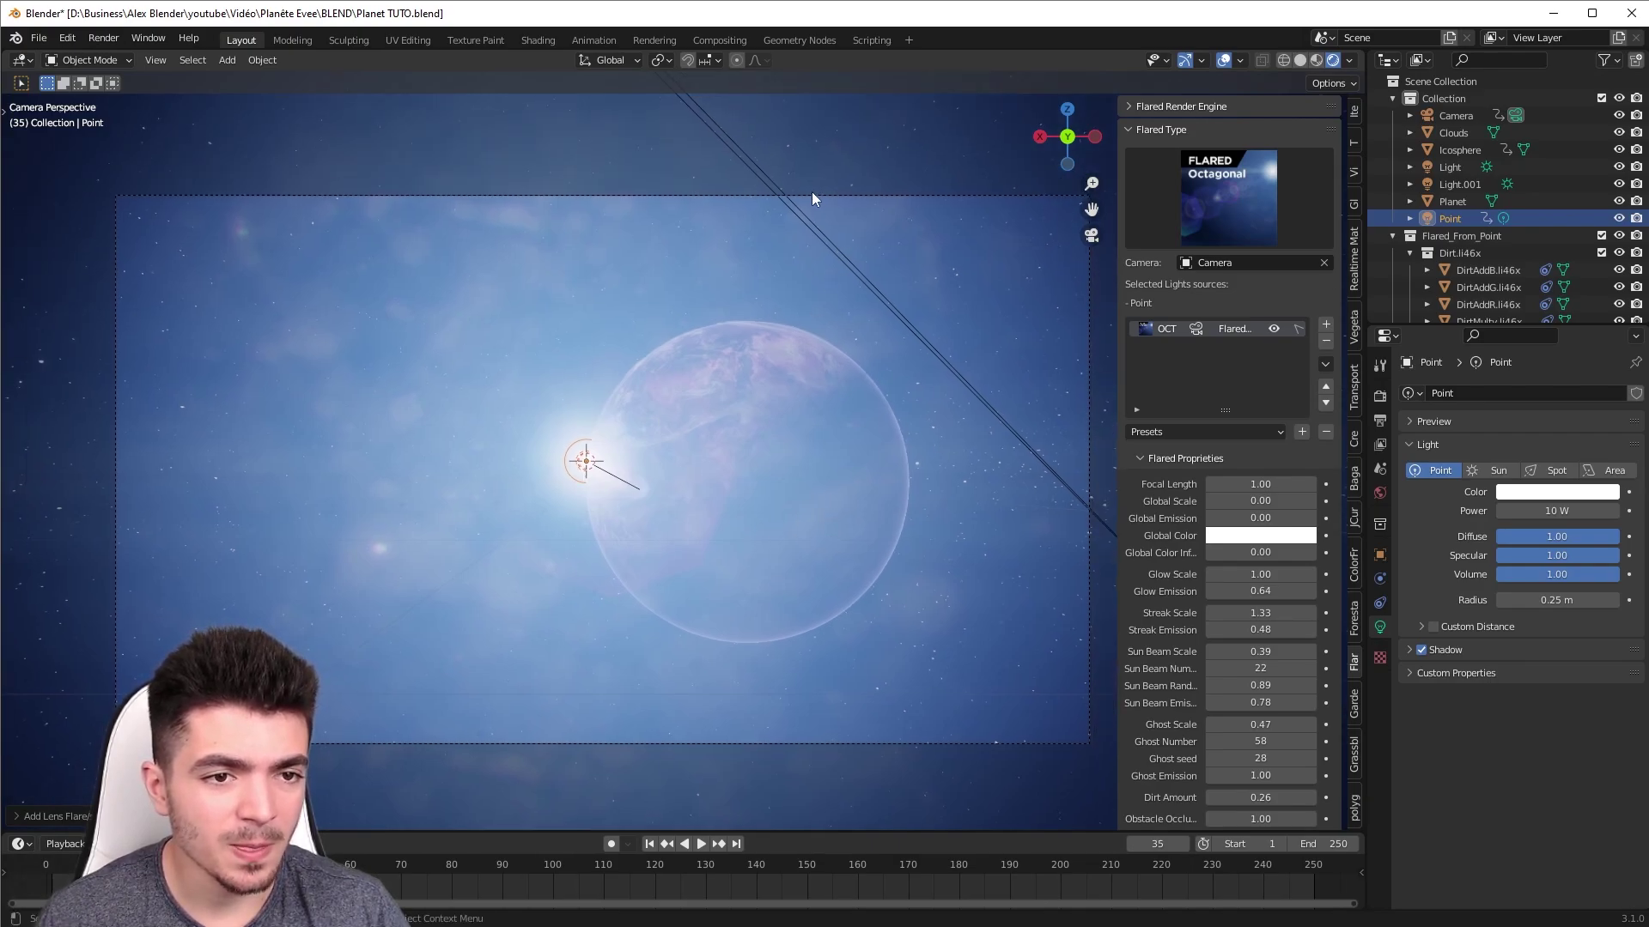
mouse_move(718, 322)
middle_down()
mouse_move(558, 441)
mouse_move(502, 445)
mouse_move(595, 461)
mouse_move(518, 474)
mouse_move(529, 450)
mouse_move(412, 425)
mouse_move(307, 450)
mouse_move(564, 338)
mouse_move(646, 362)
middle_up()
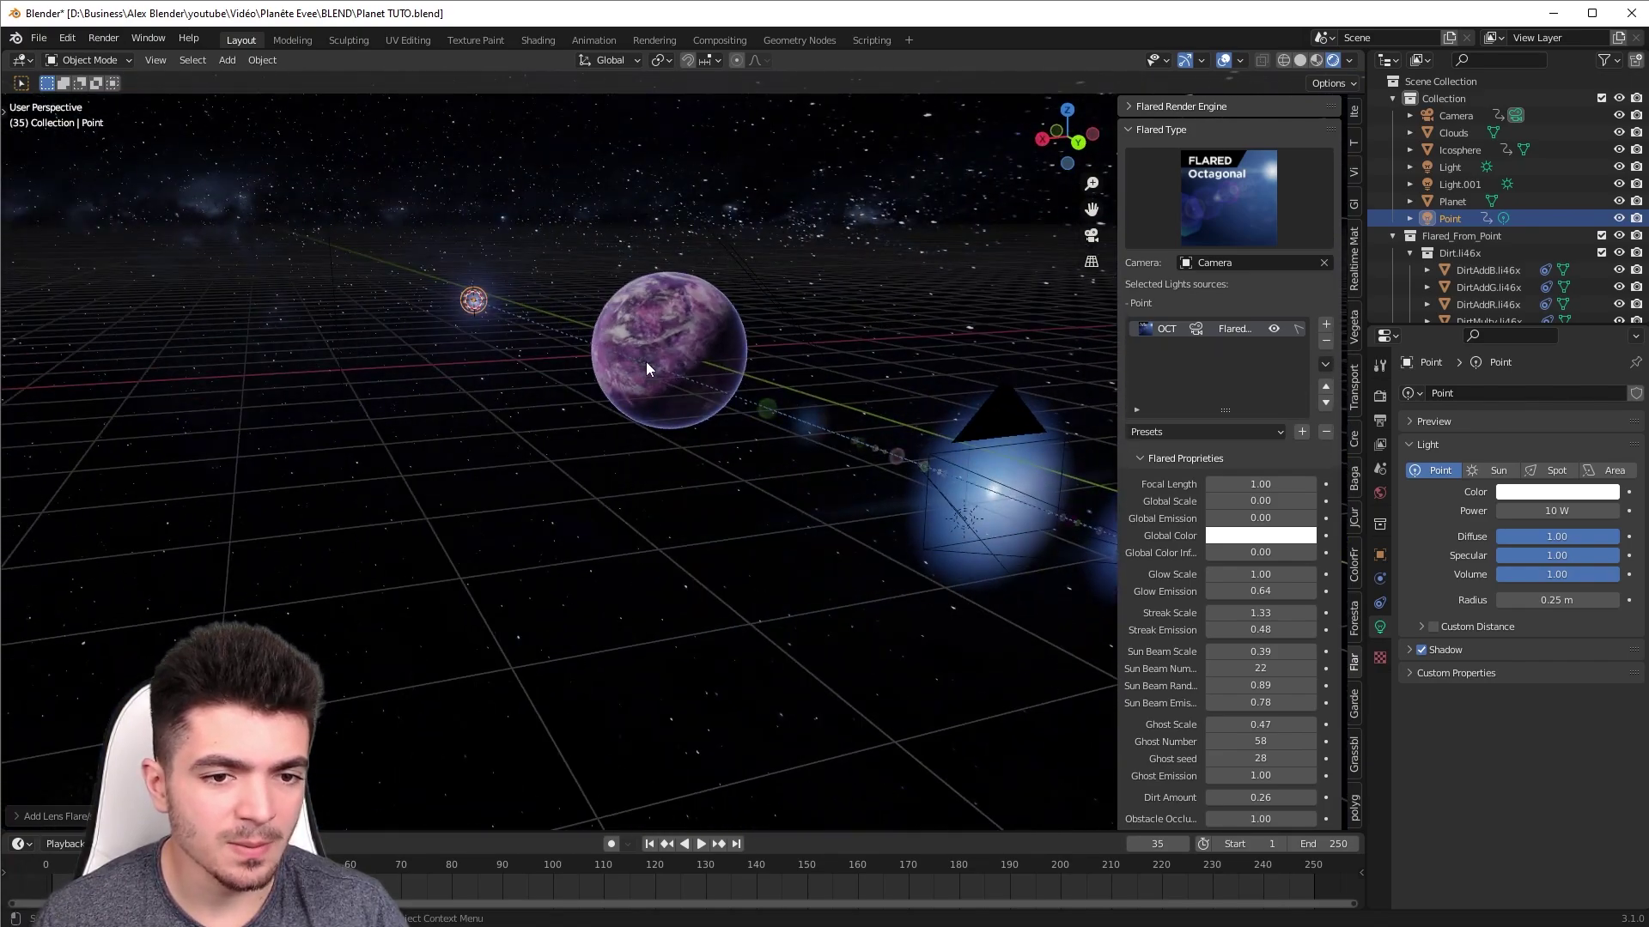
key(KP_0)
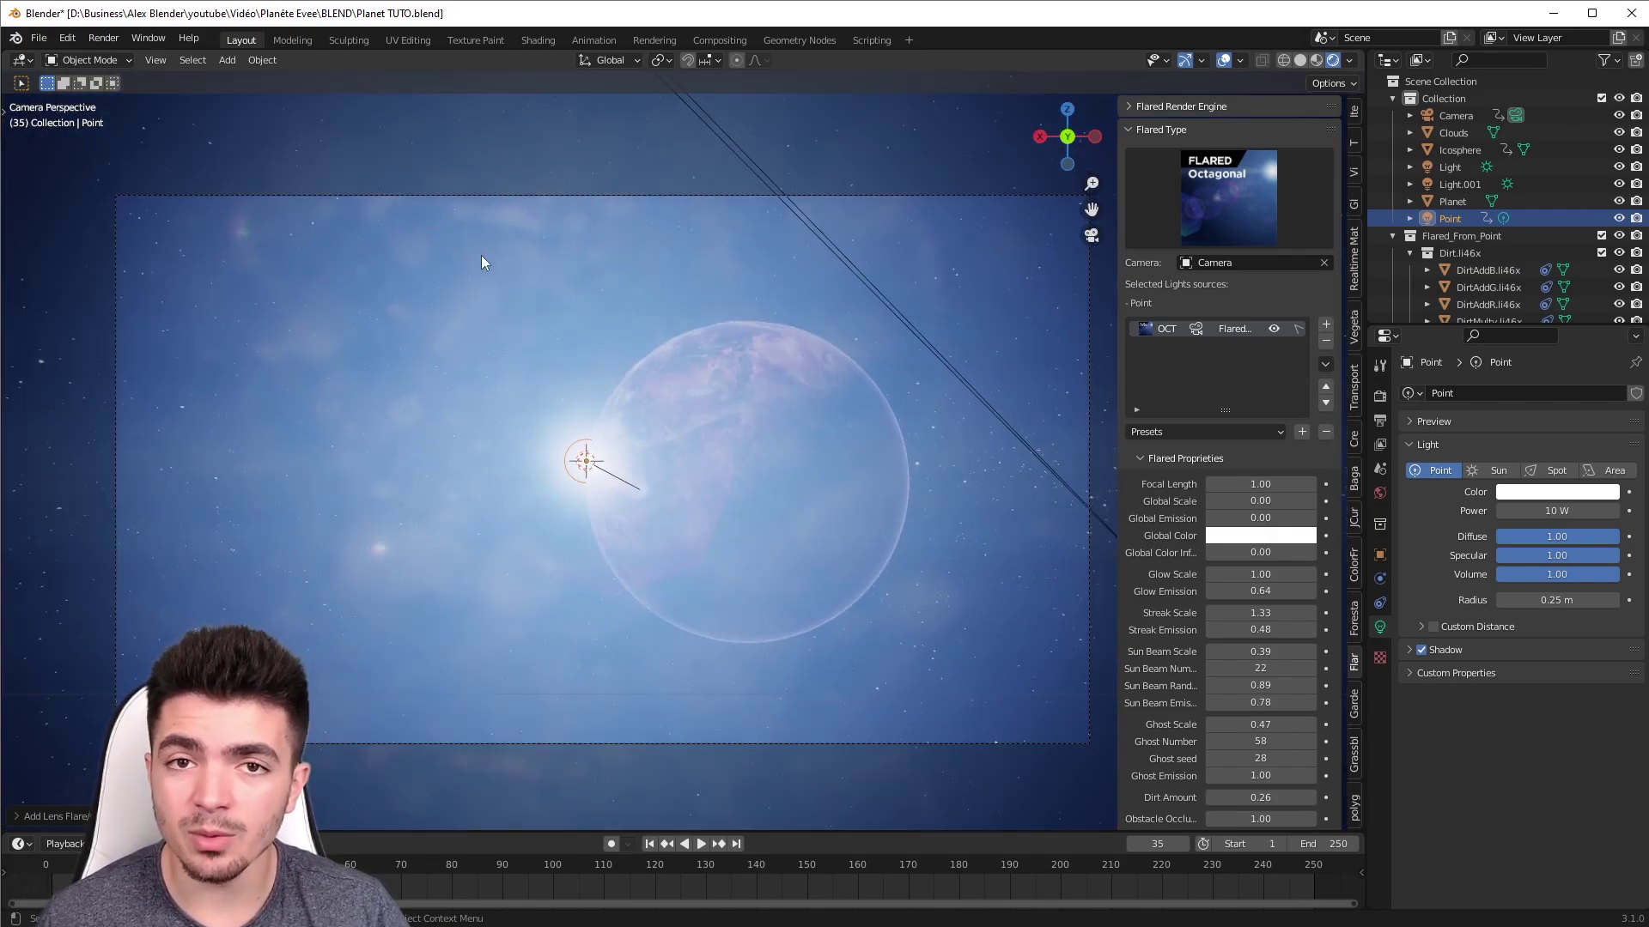
click(397, 196)
- Move the camera, enable Camera to View and orbit to centre the planet in frame
key(g)
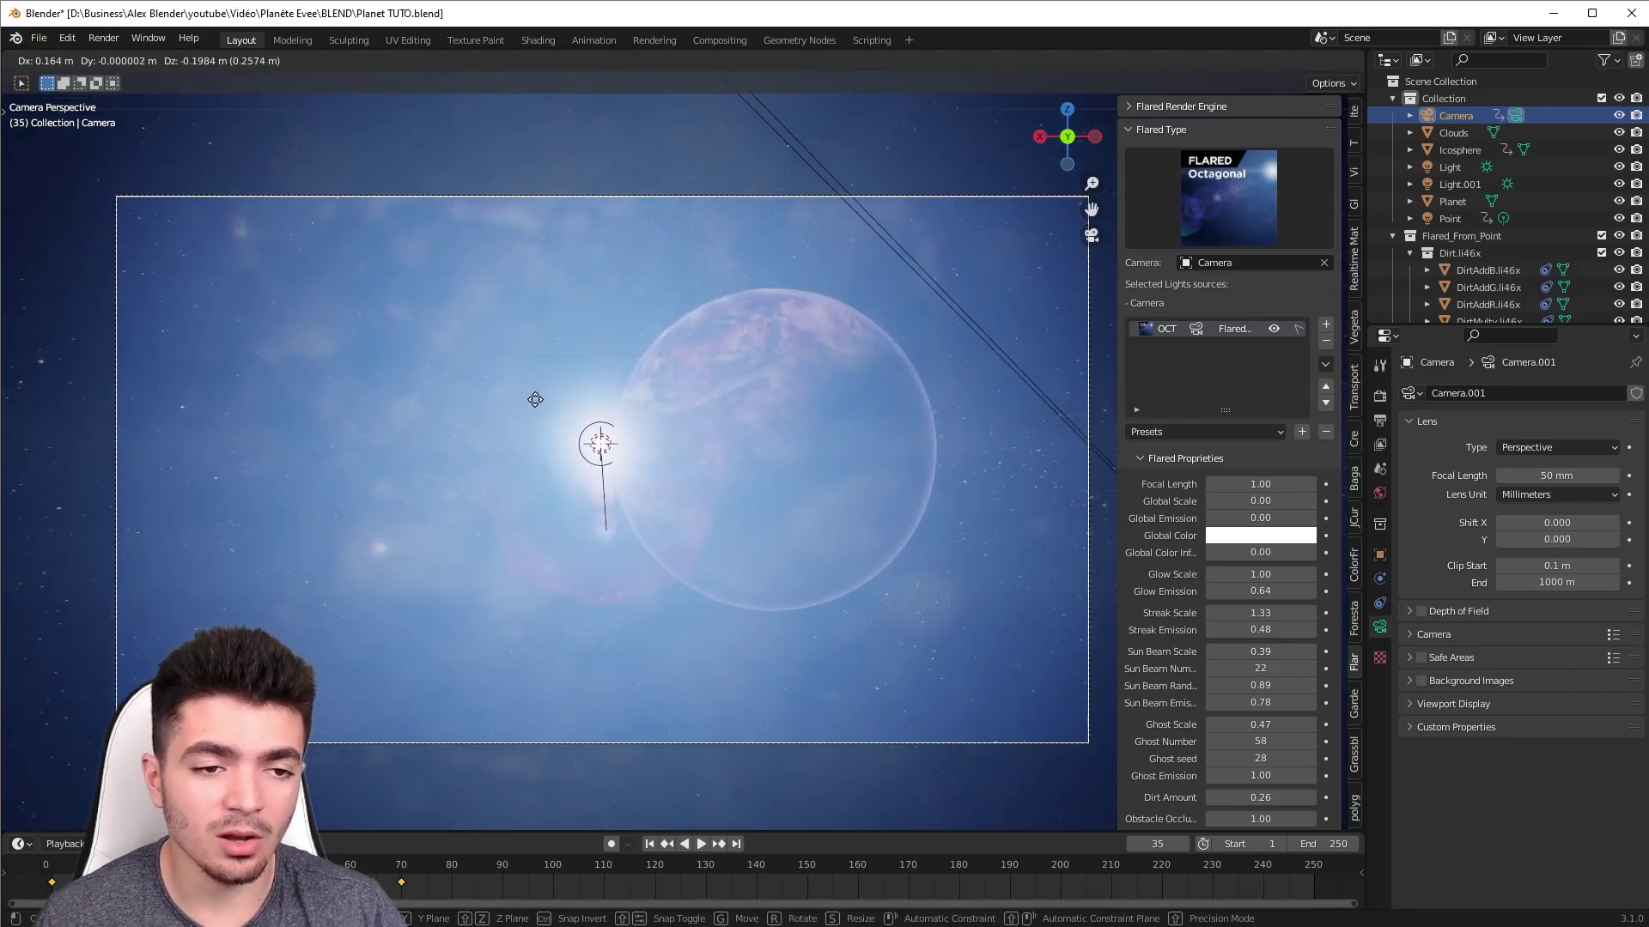
click(612, 343)
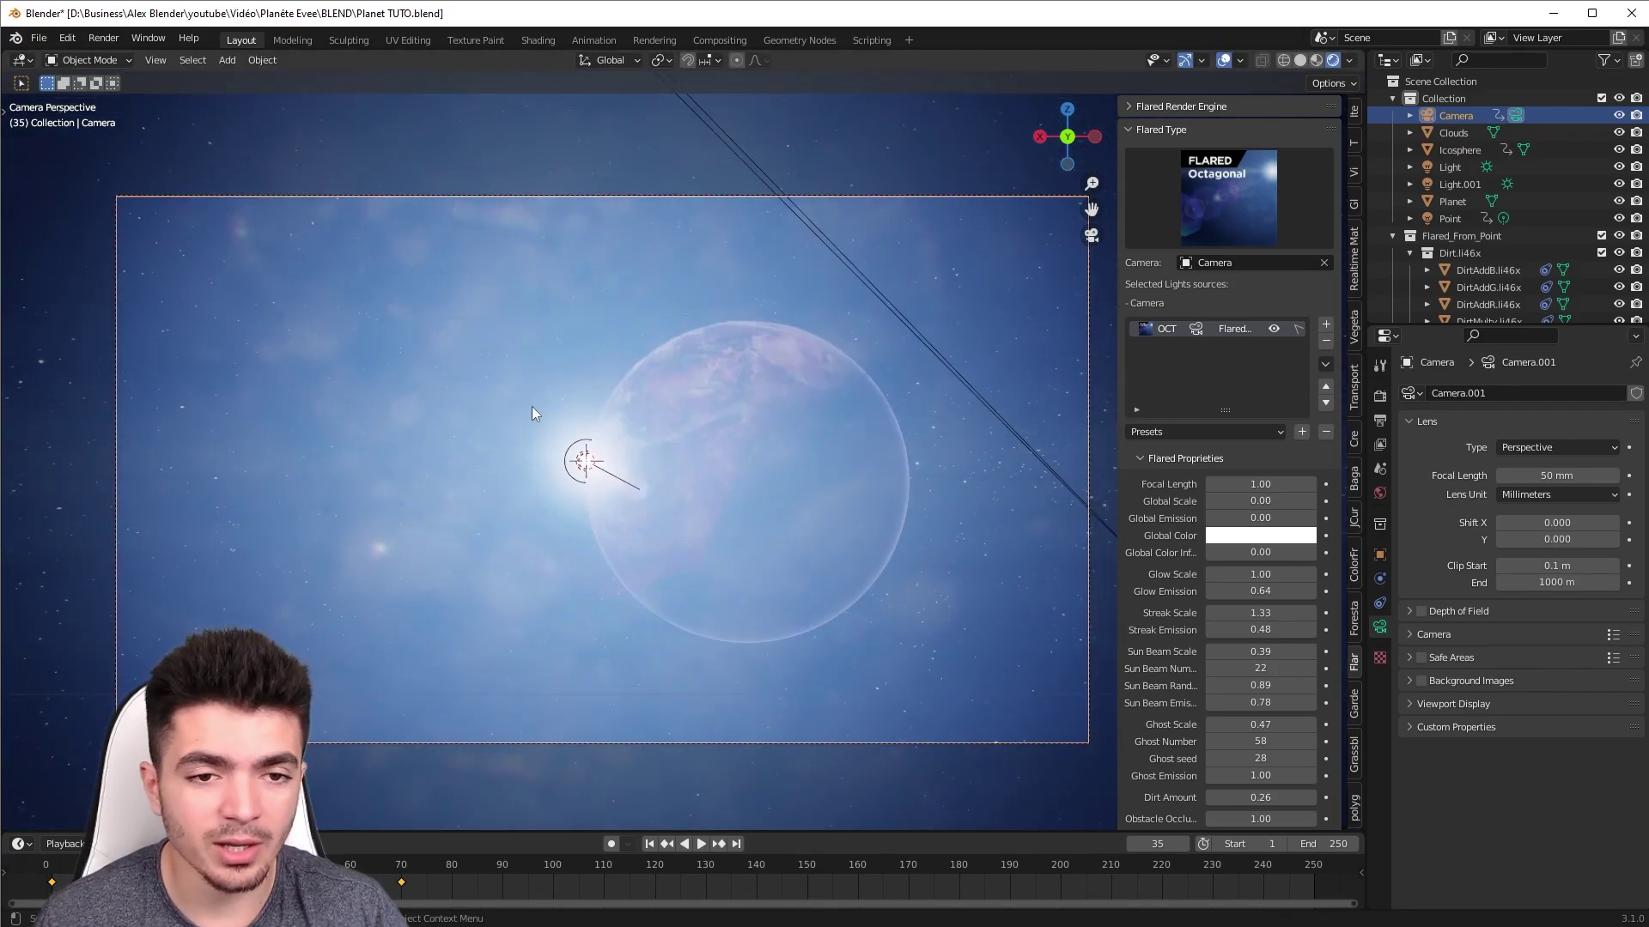
scroll(532, 405, up, 2)
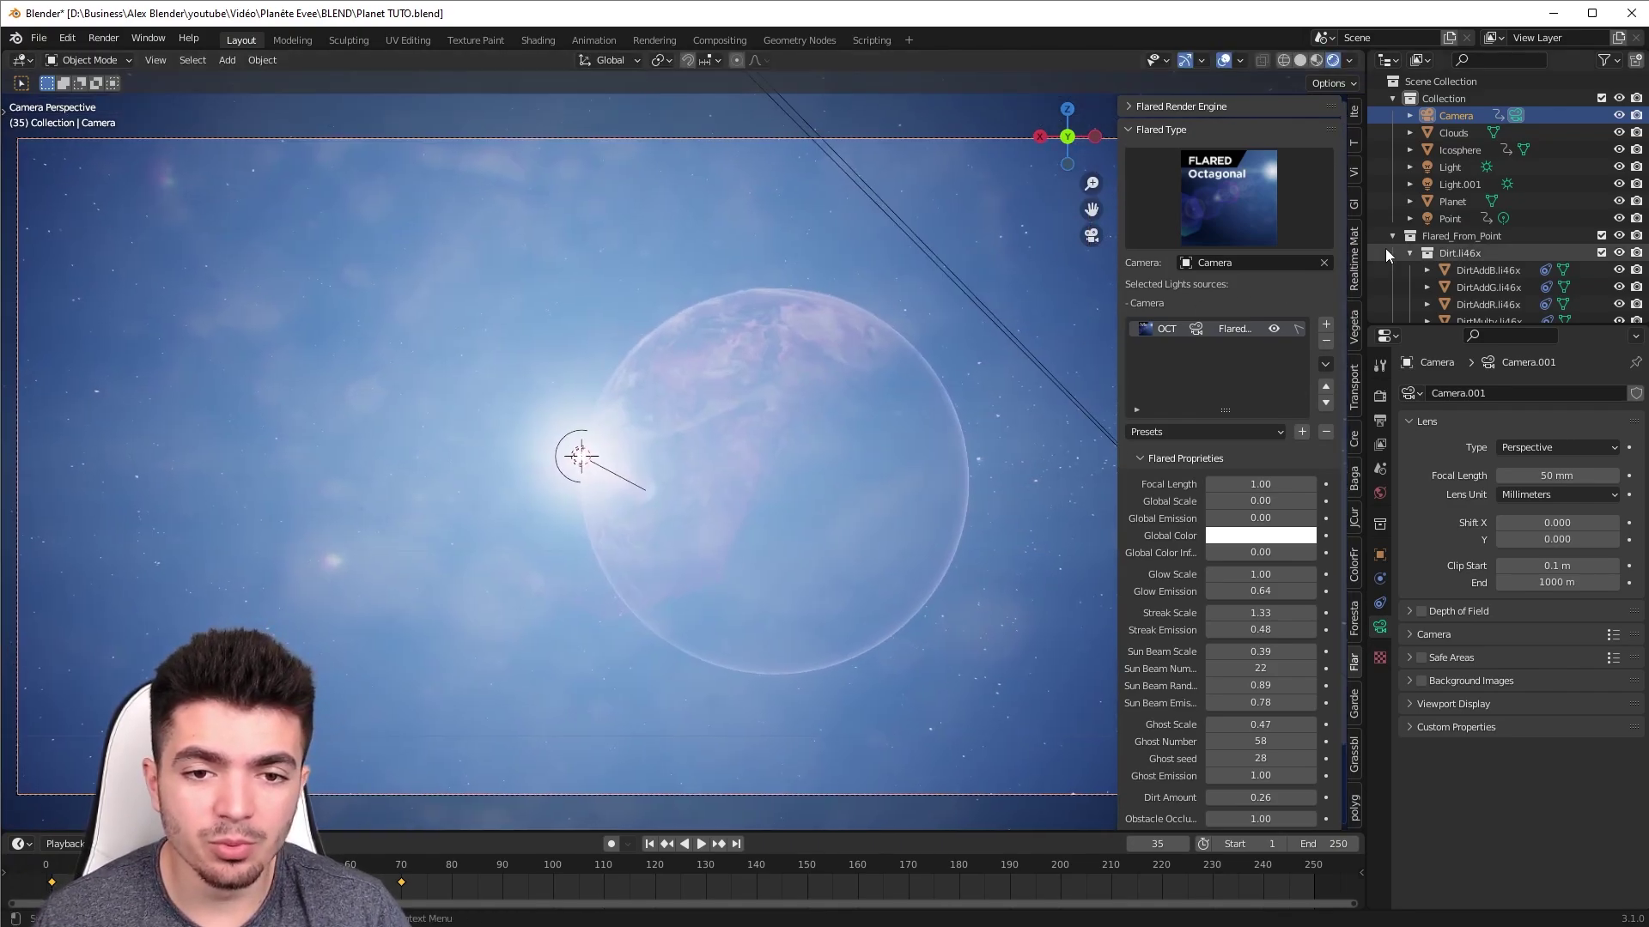
click(1354, 113)
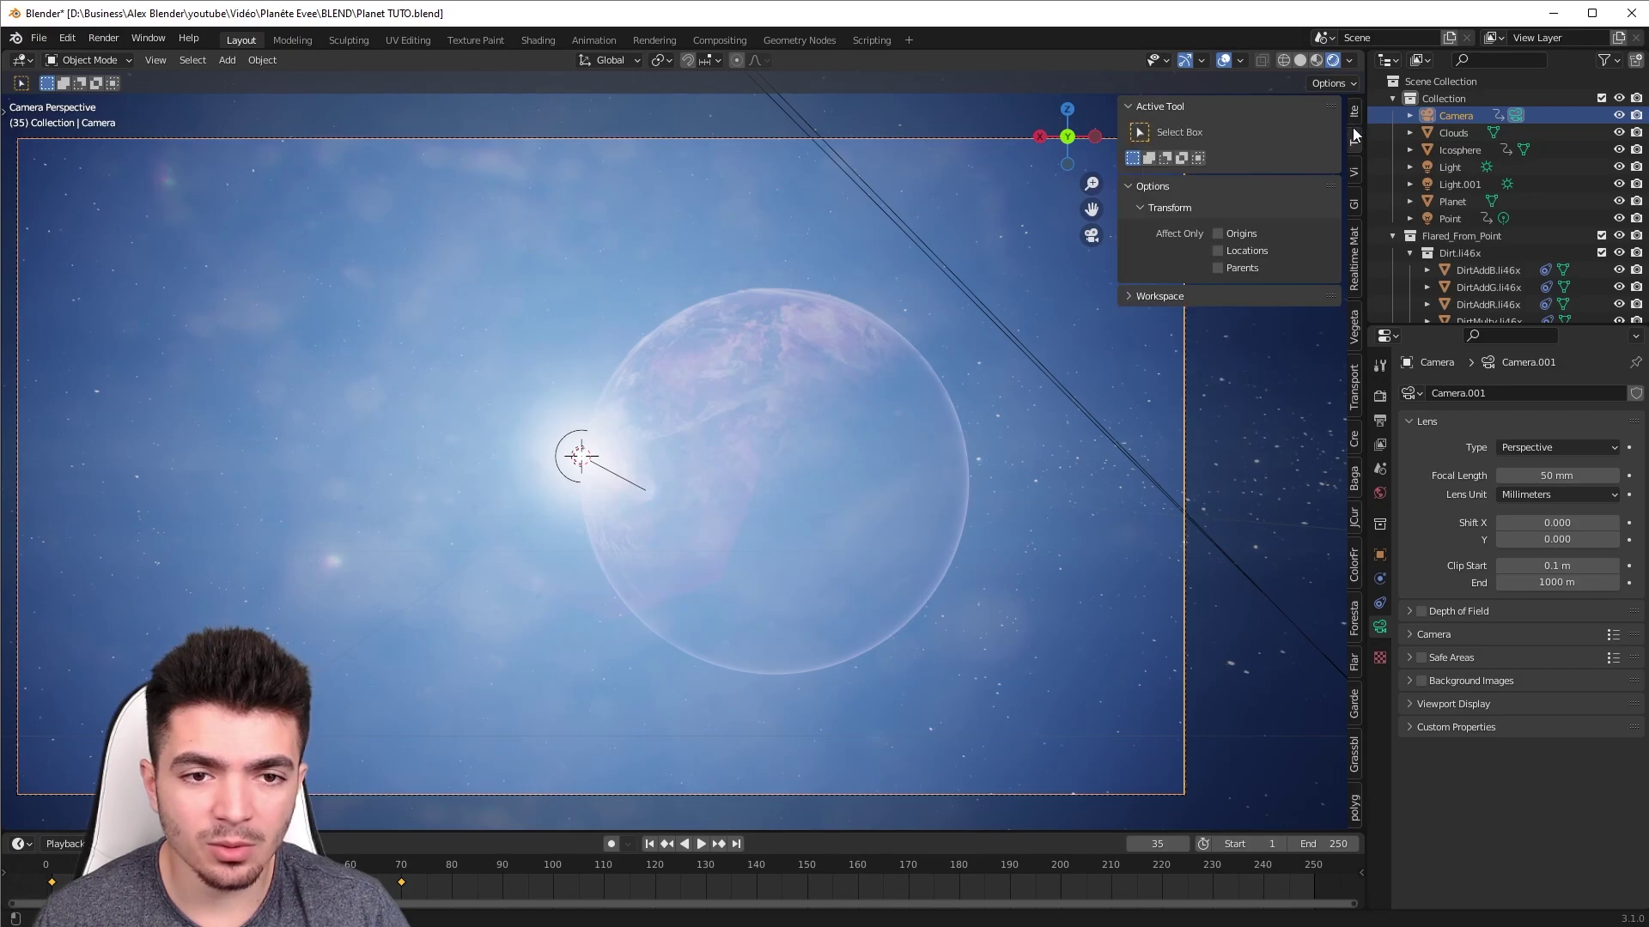
click(1352, 165)
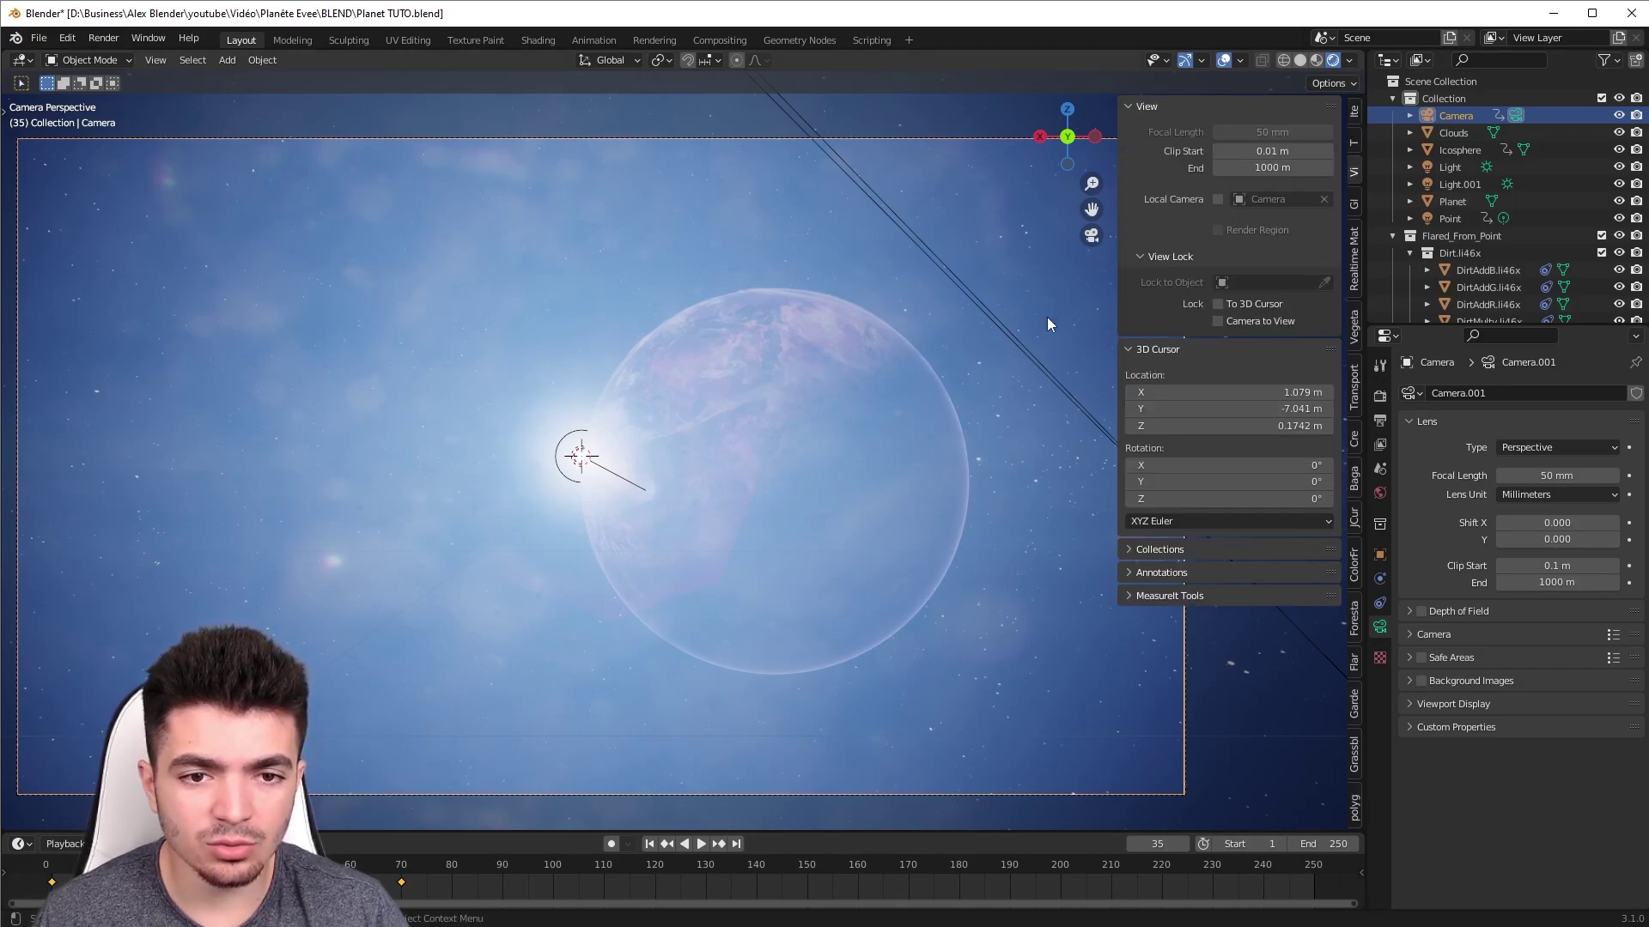
click(1218, 321)
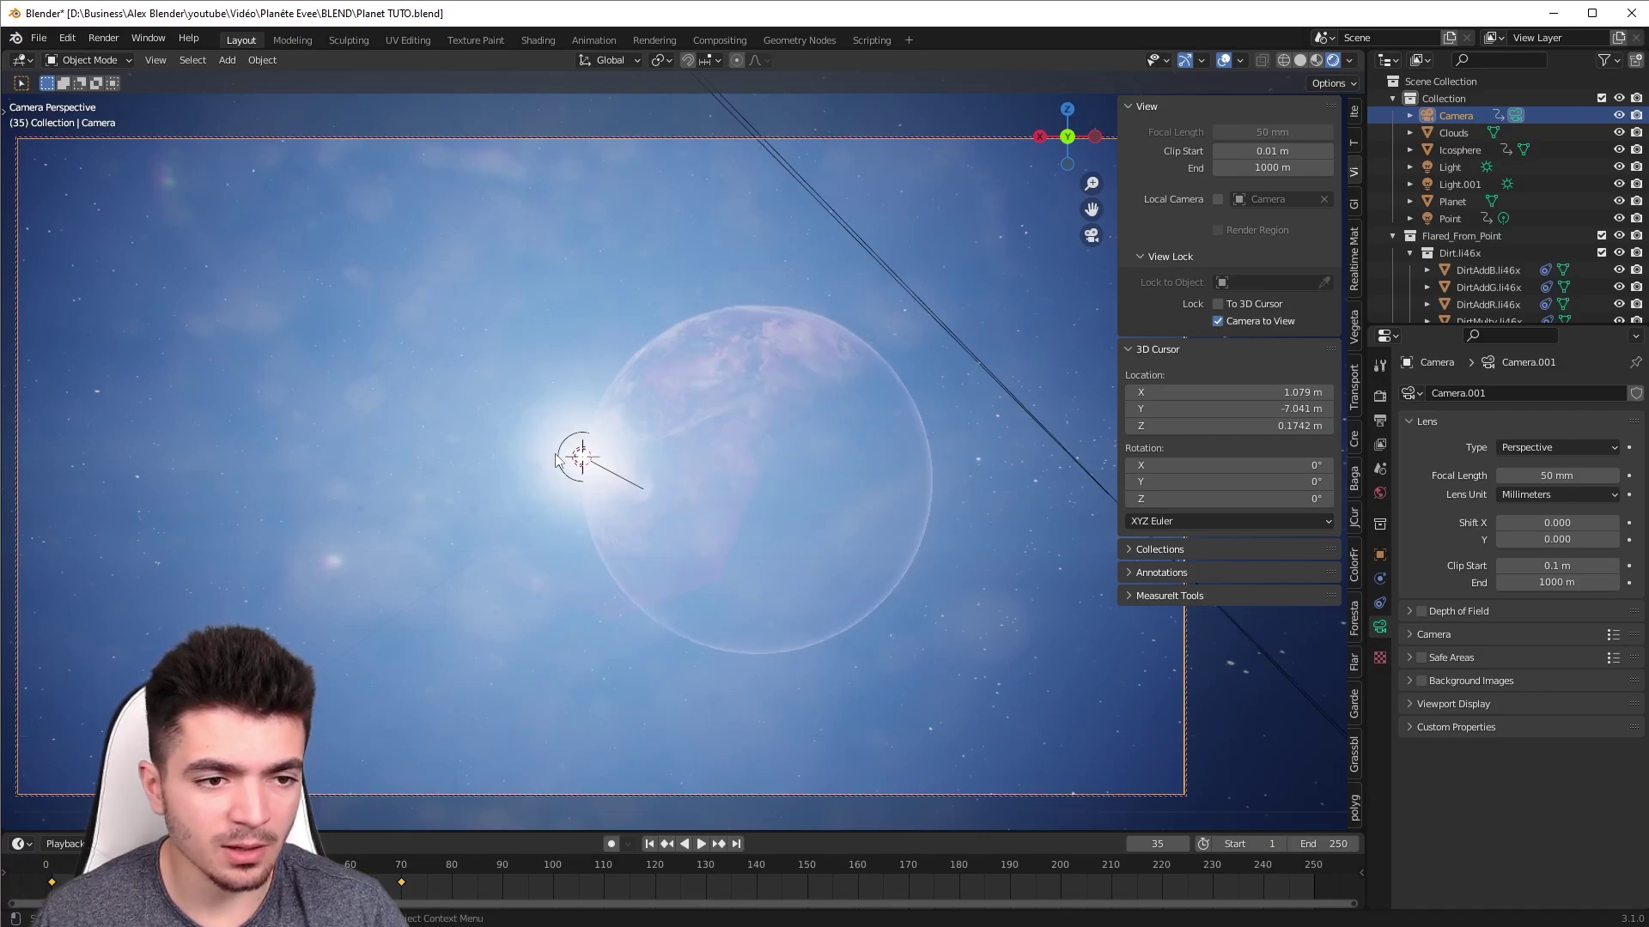
mouse_move(563, 446)
middle_down()
mouse_move(698, 404)
mouse_move(626, 450)
mouse_move(505, 476)
mouse_move(333, 433)
mouse_move(527, 400)
mouse_move(673, 426)
mouse_move(680, 482)
mouse_move(567, 452)
mouse_move(441, 480)
mouse_move(704, 507)
mouse_move(608, 487)
middle_up()
mouse_move(685, 421)
middle_down()
mouse_move(669, 390)
mouse_move(563, 404)
mouse_move(559, 456)
mouse_move(450, 462)
mouse_move(455, 415)
mouse_move(576, 397)
mouse_move(581, 455)
middle_up()
- Select the Point light and start a move, cancelling to keep it in place
click(581, 455)
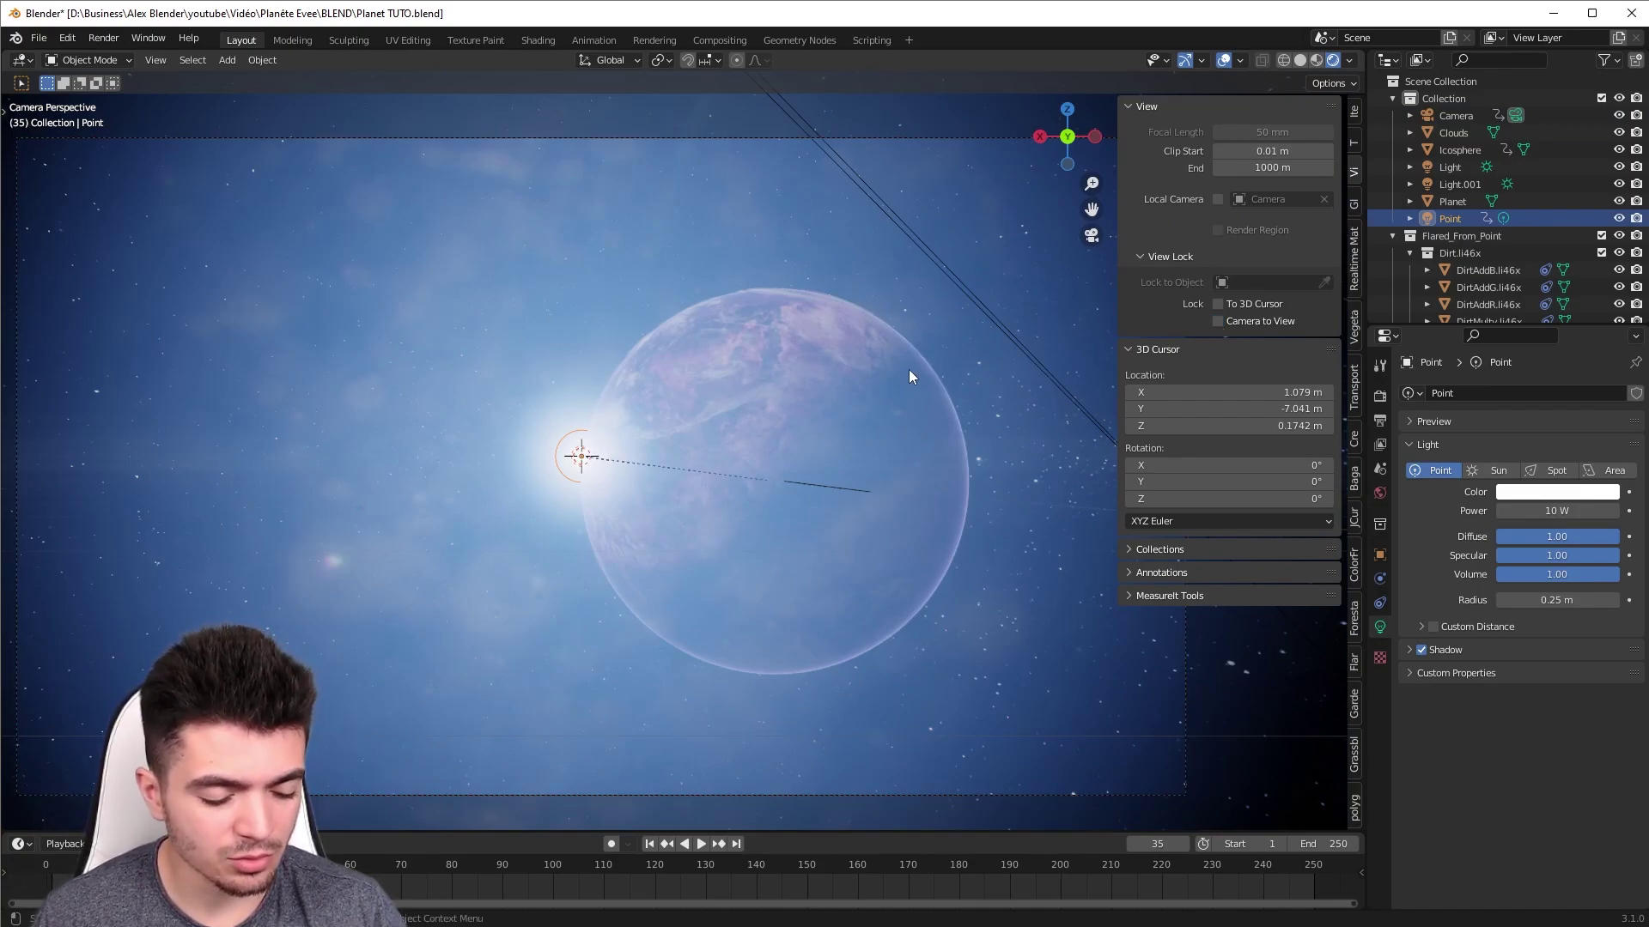
key(g)
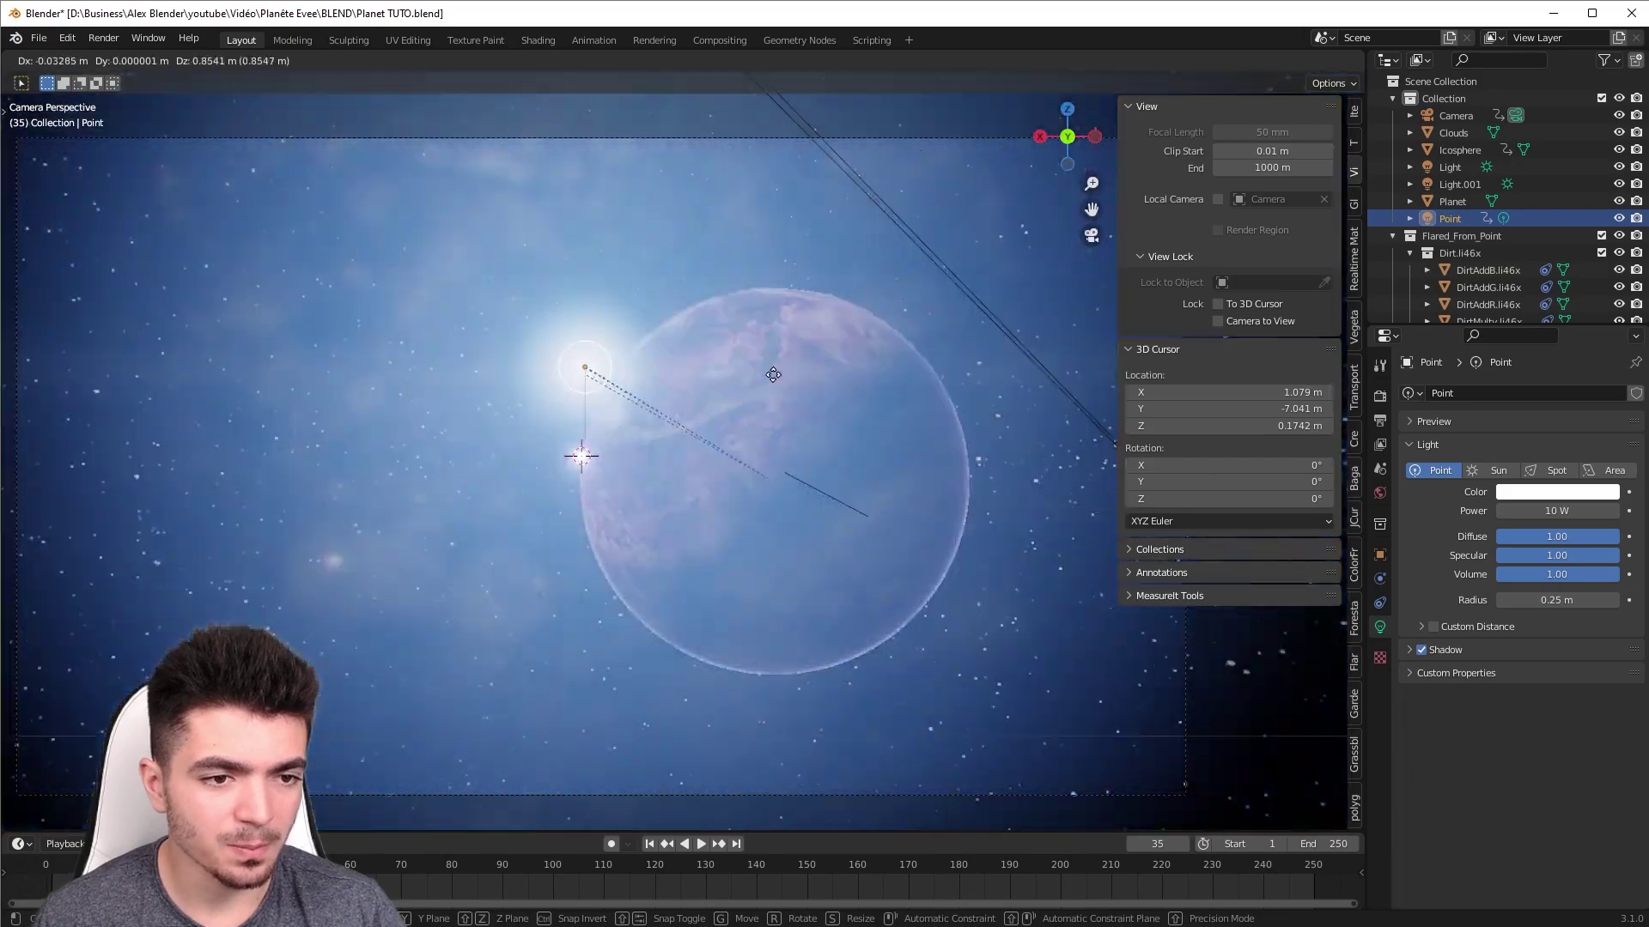
key(Escape)
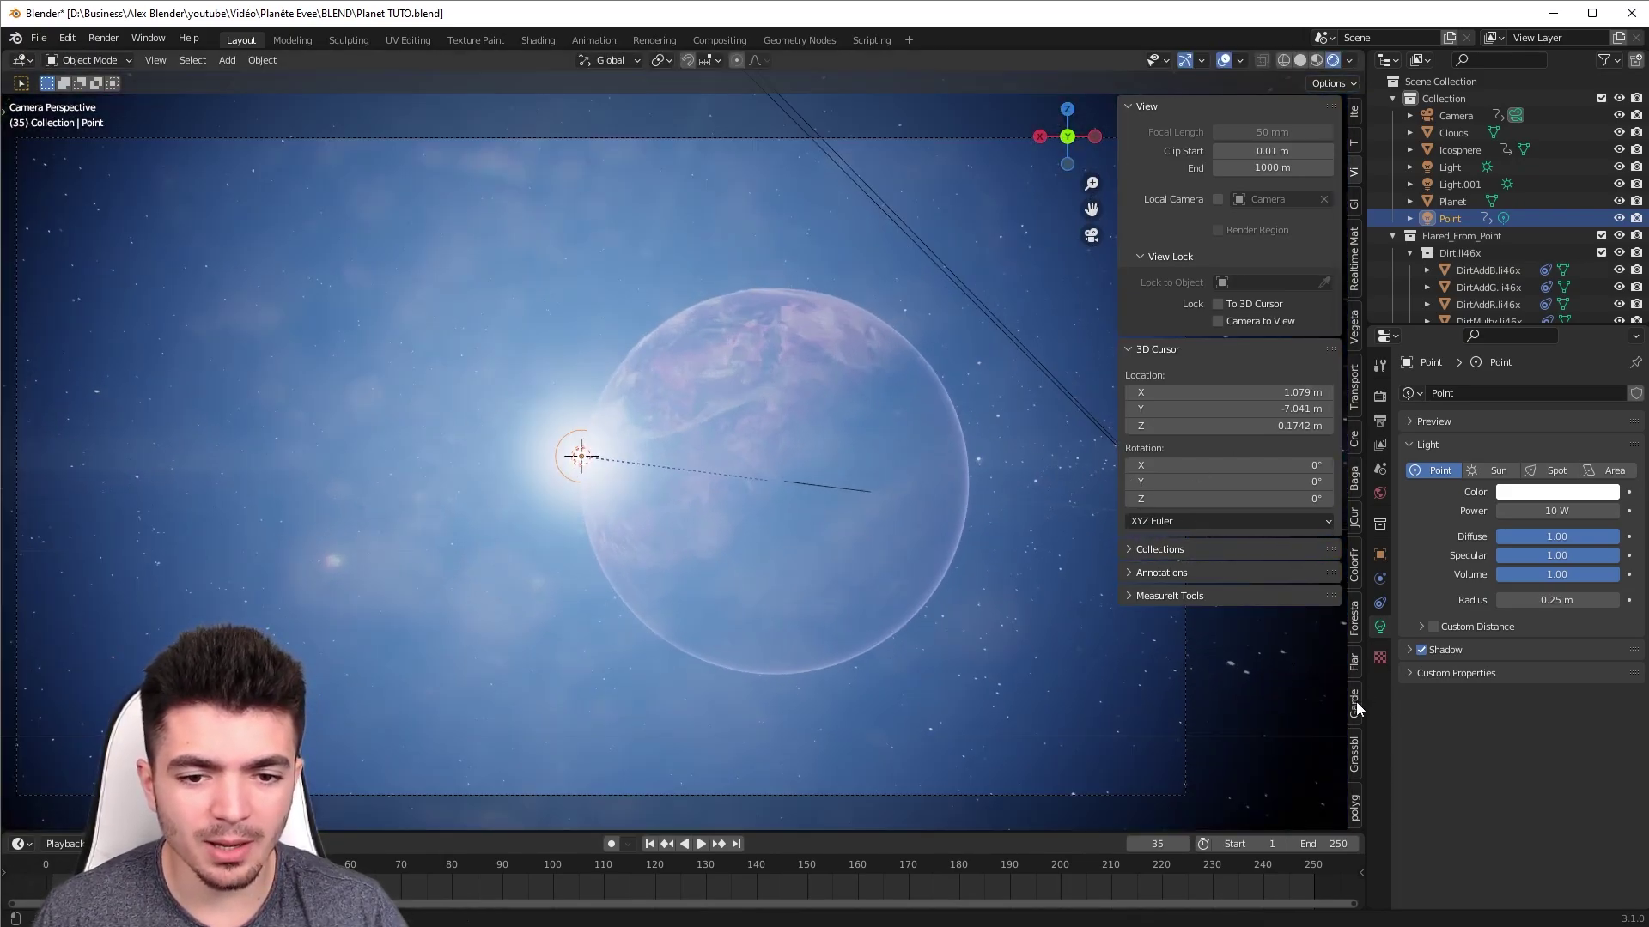
- In the Flared settings, change the Octagonal flare's Global Color from white to bright green
click(1355, 662)
scroll(1133, 403, down, 3)
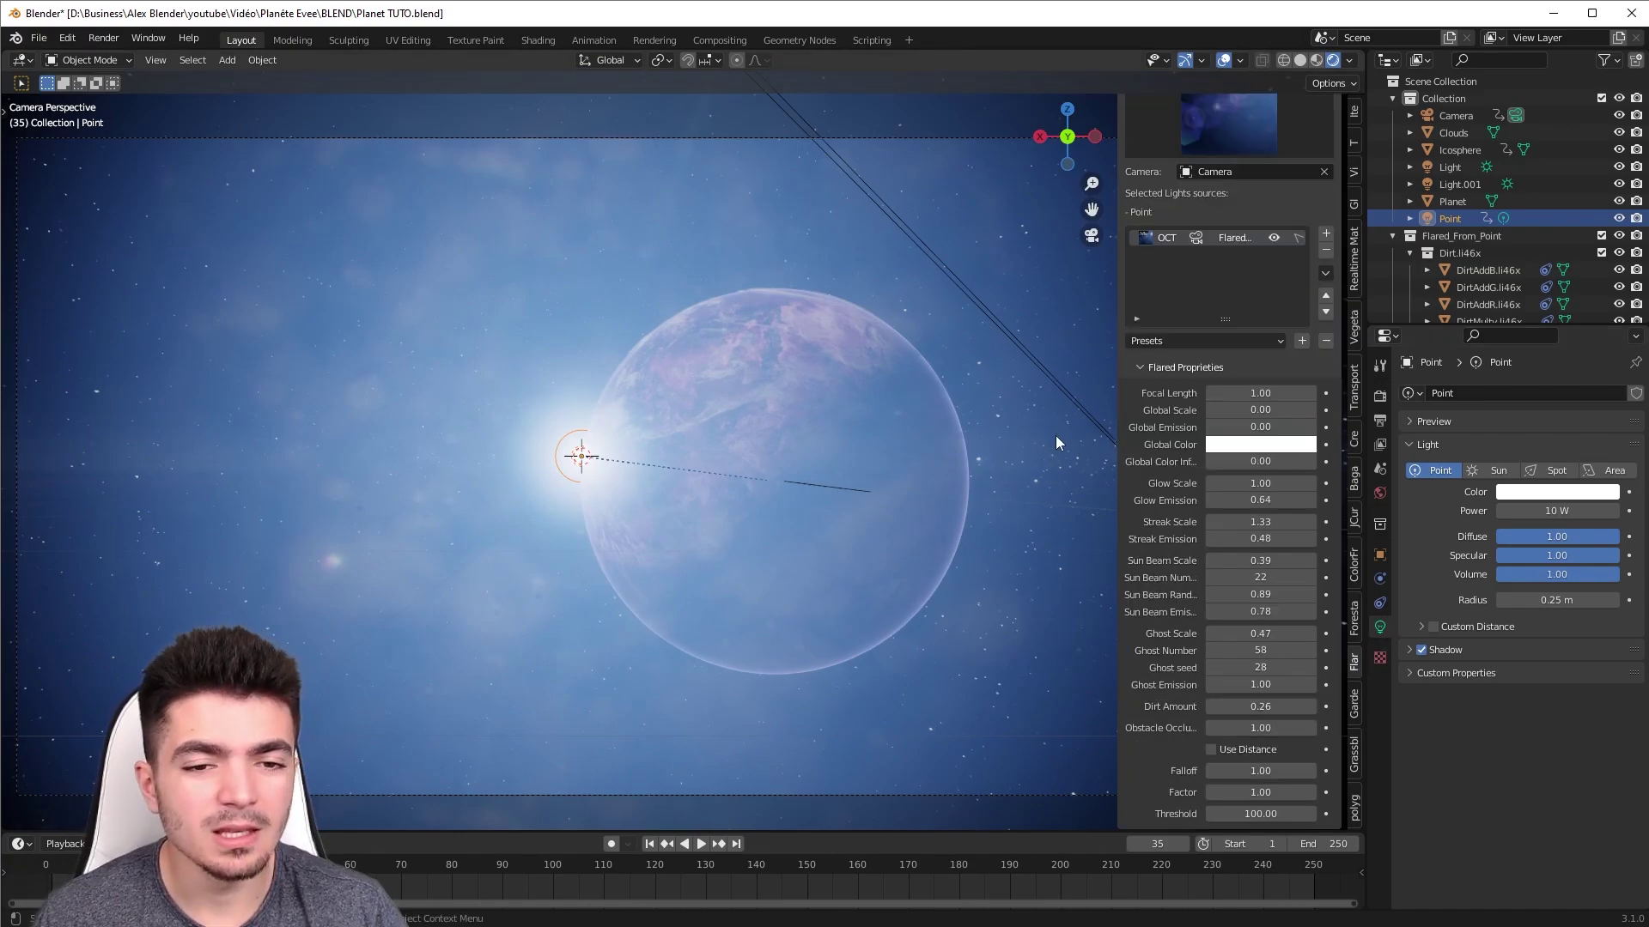
mouse_move(1260, 409)
mouse_down()
mouse_move(1279, 410)
mouse_move(1228, 410)
mouse_up()
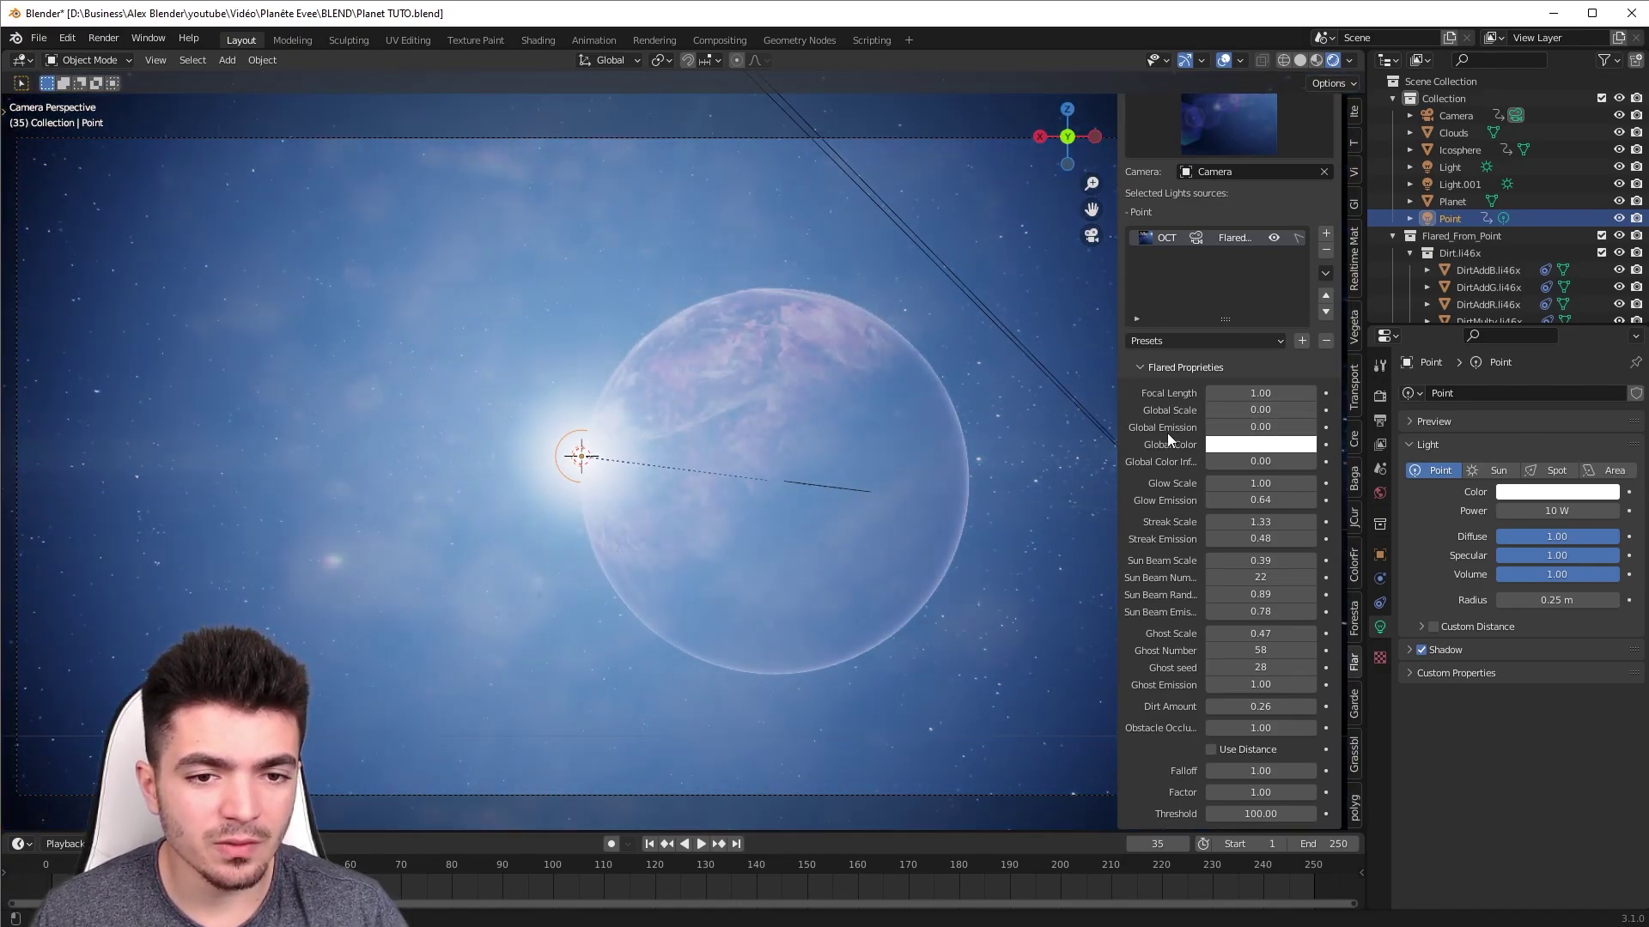
mouse_move(1261, 427)
mouse_down()
mouse_move(1288, 426)
mouse_move(1228, 427)
mouse_up()
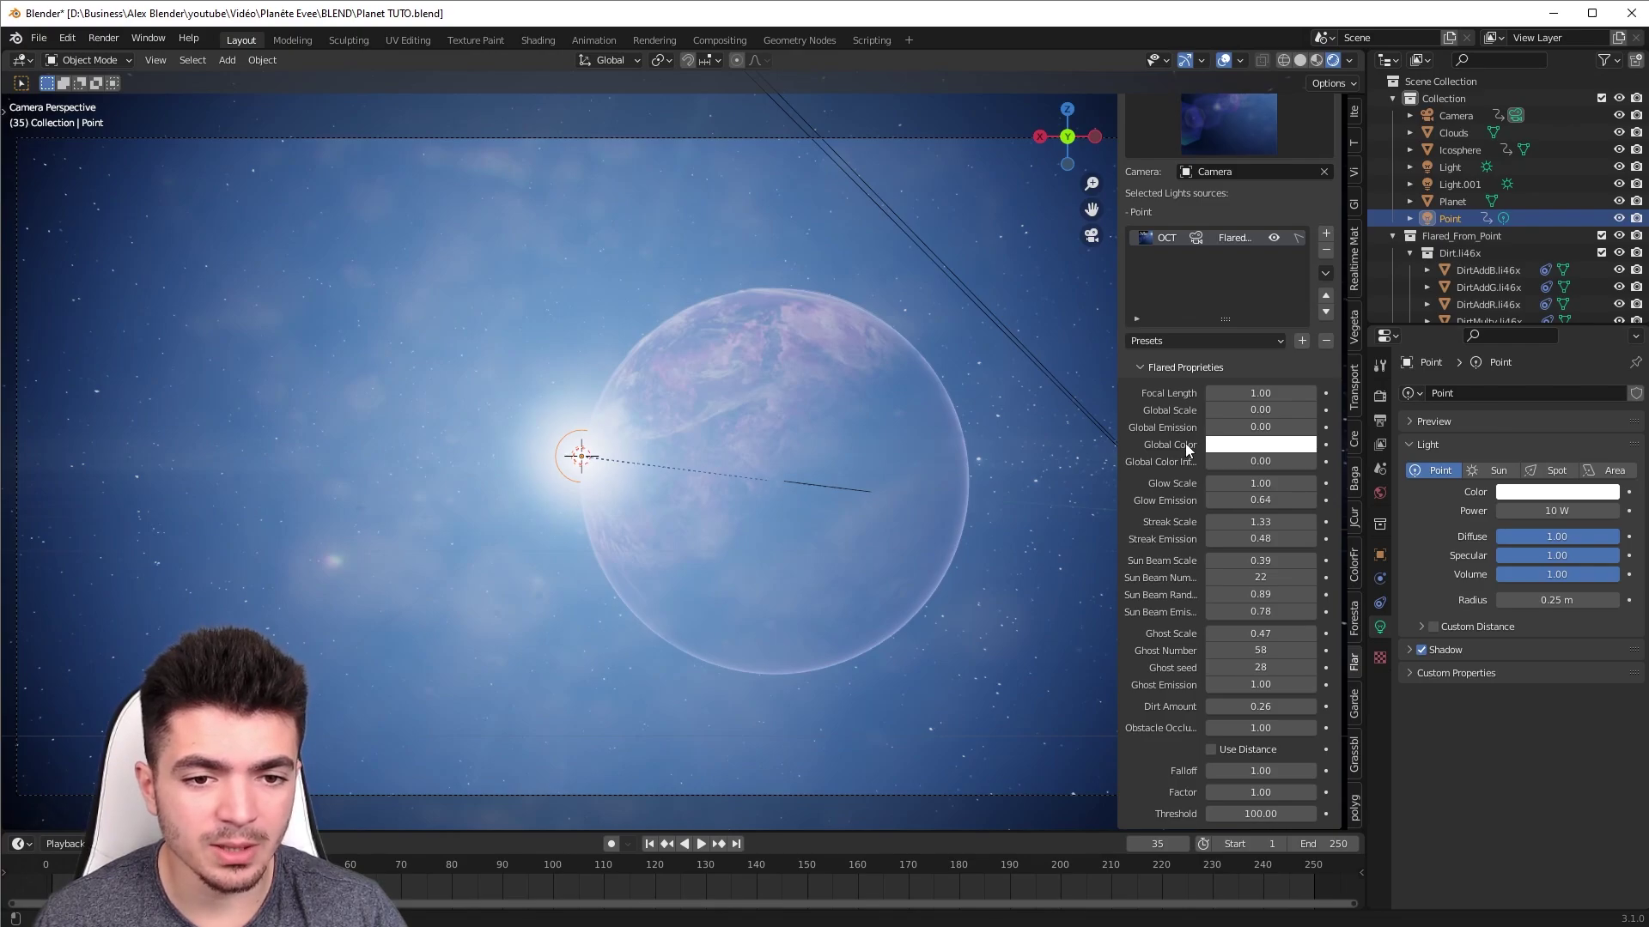
click(1254, 448)
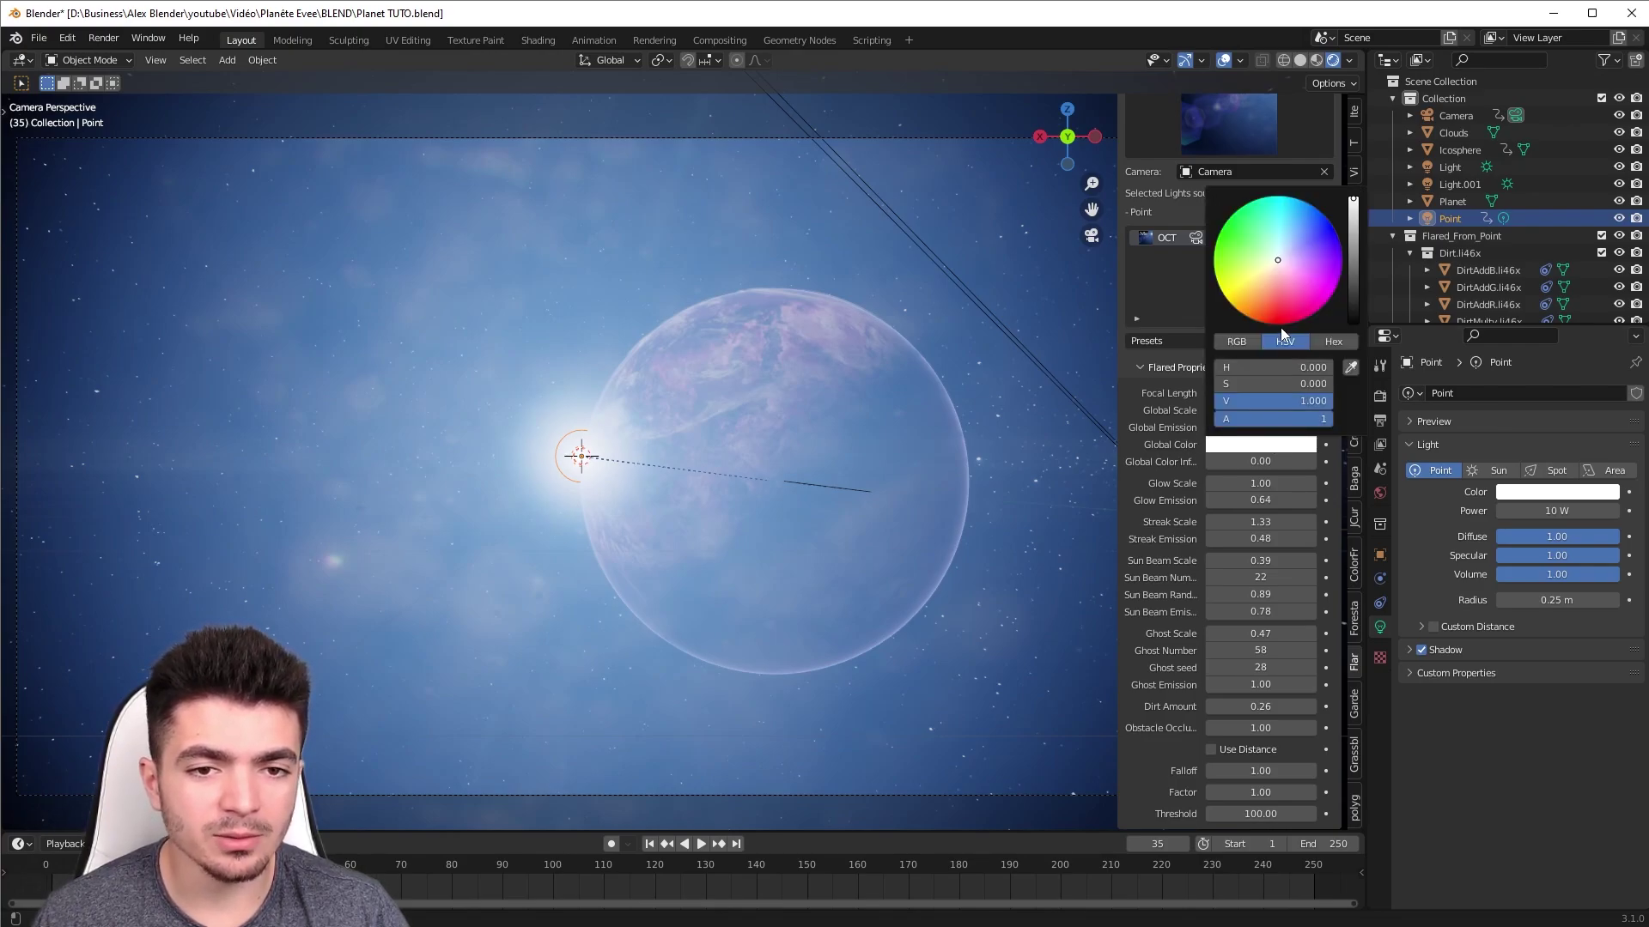
click(1221, 233)
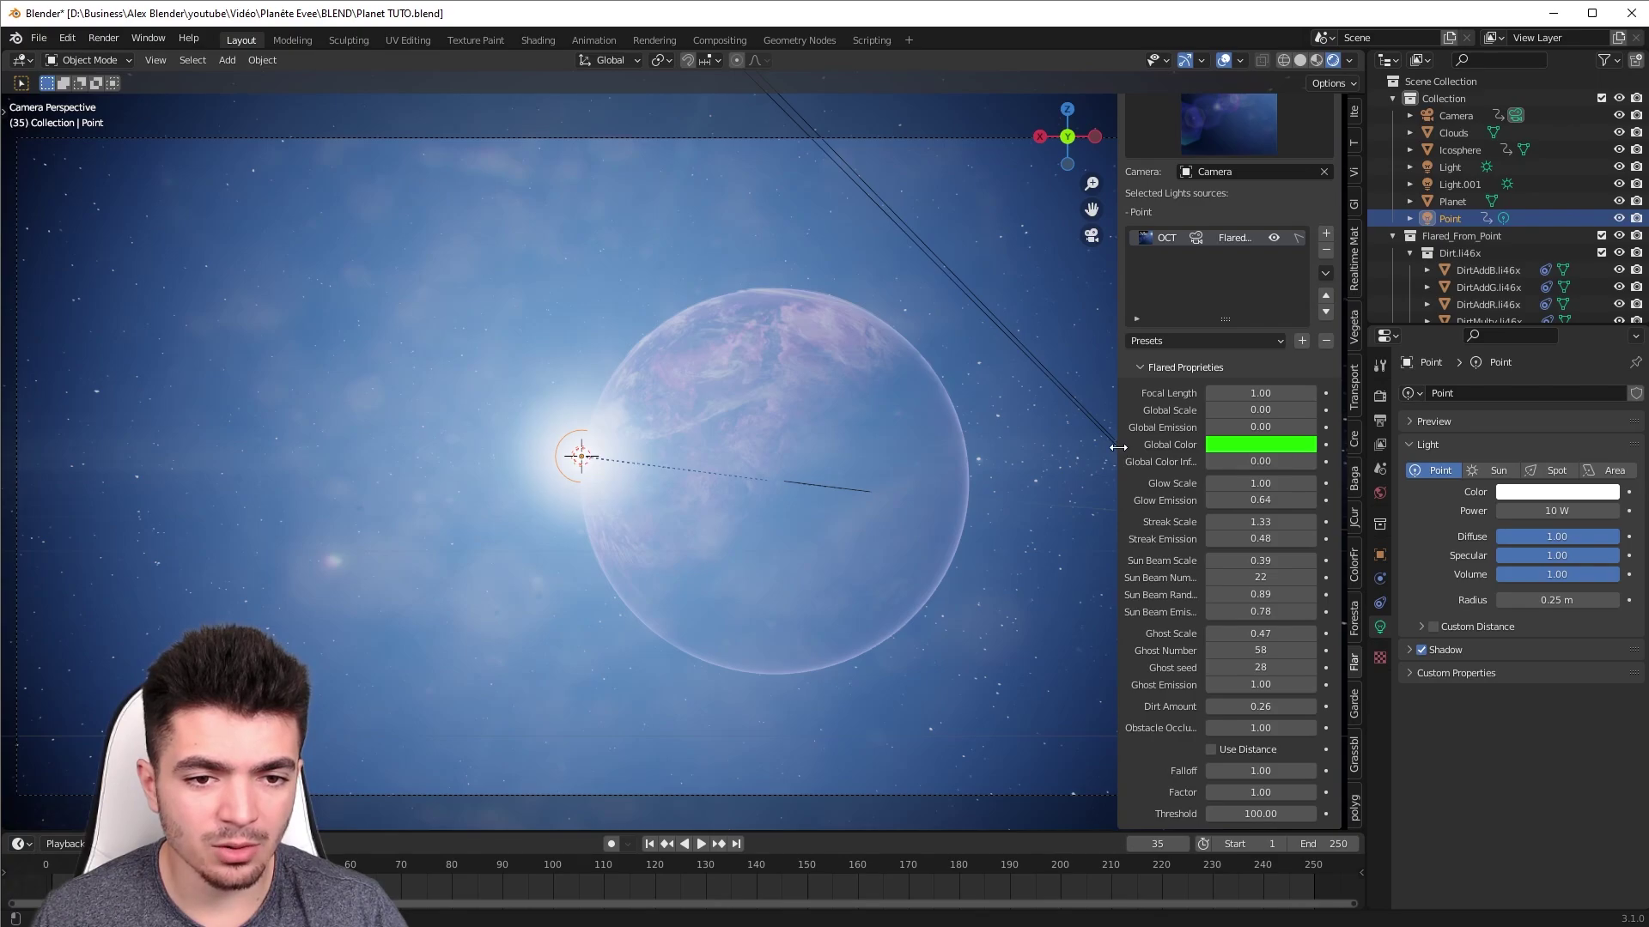
drag(1118, 448, 1042, 447)
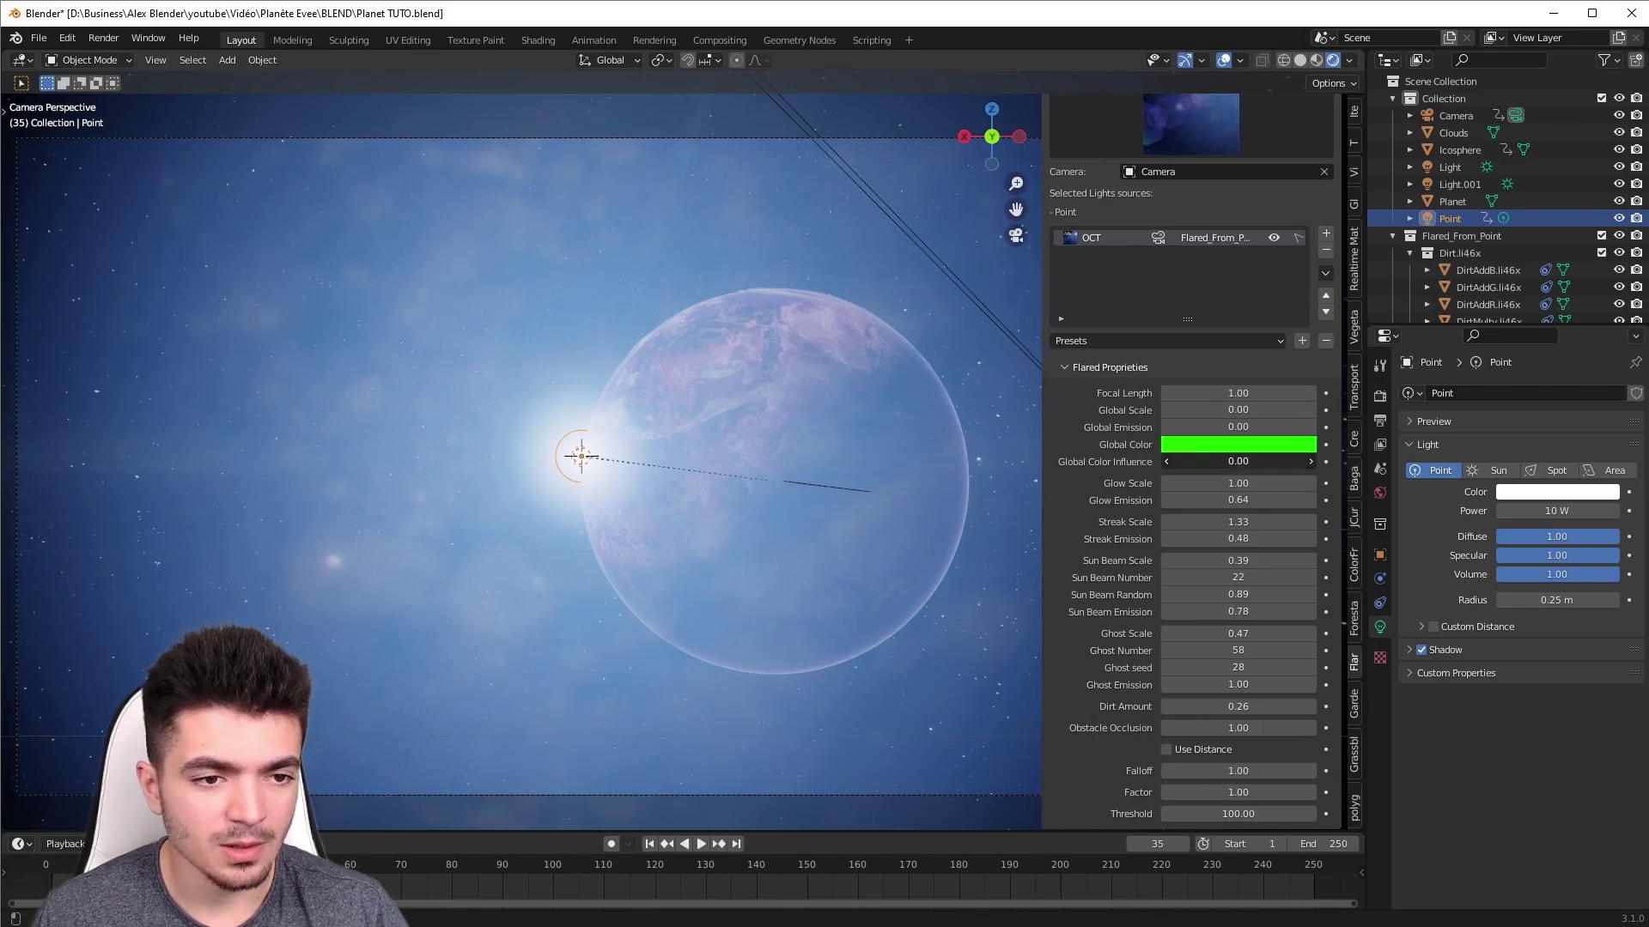
- Raise Global Color Influence to 0.49 and set Glow Scale to 0.58
drag(1238, 461, 1262, 462)
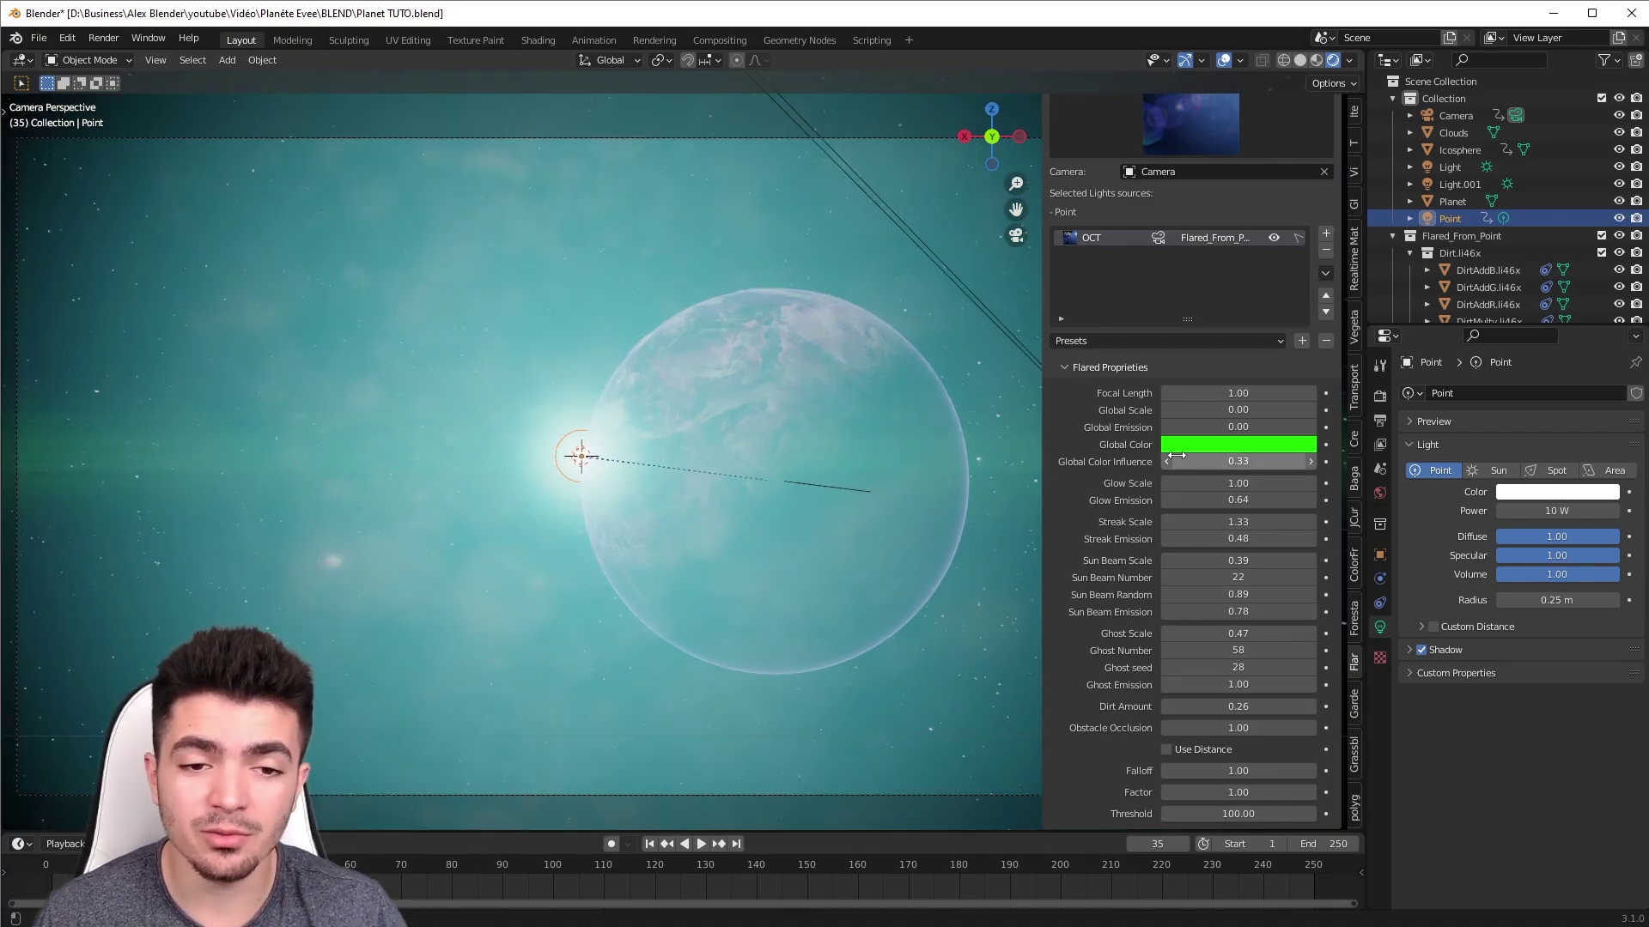
mouse_move(1176, 456)
mouse_down()
mouse_move(1226, 465)
mouse_move(1178, 464)
mouse_up()
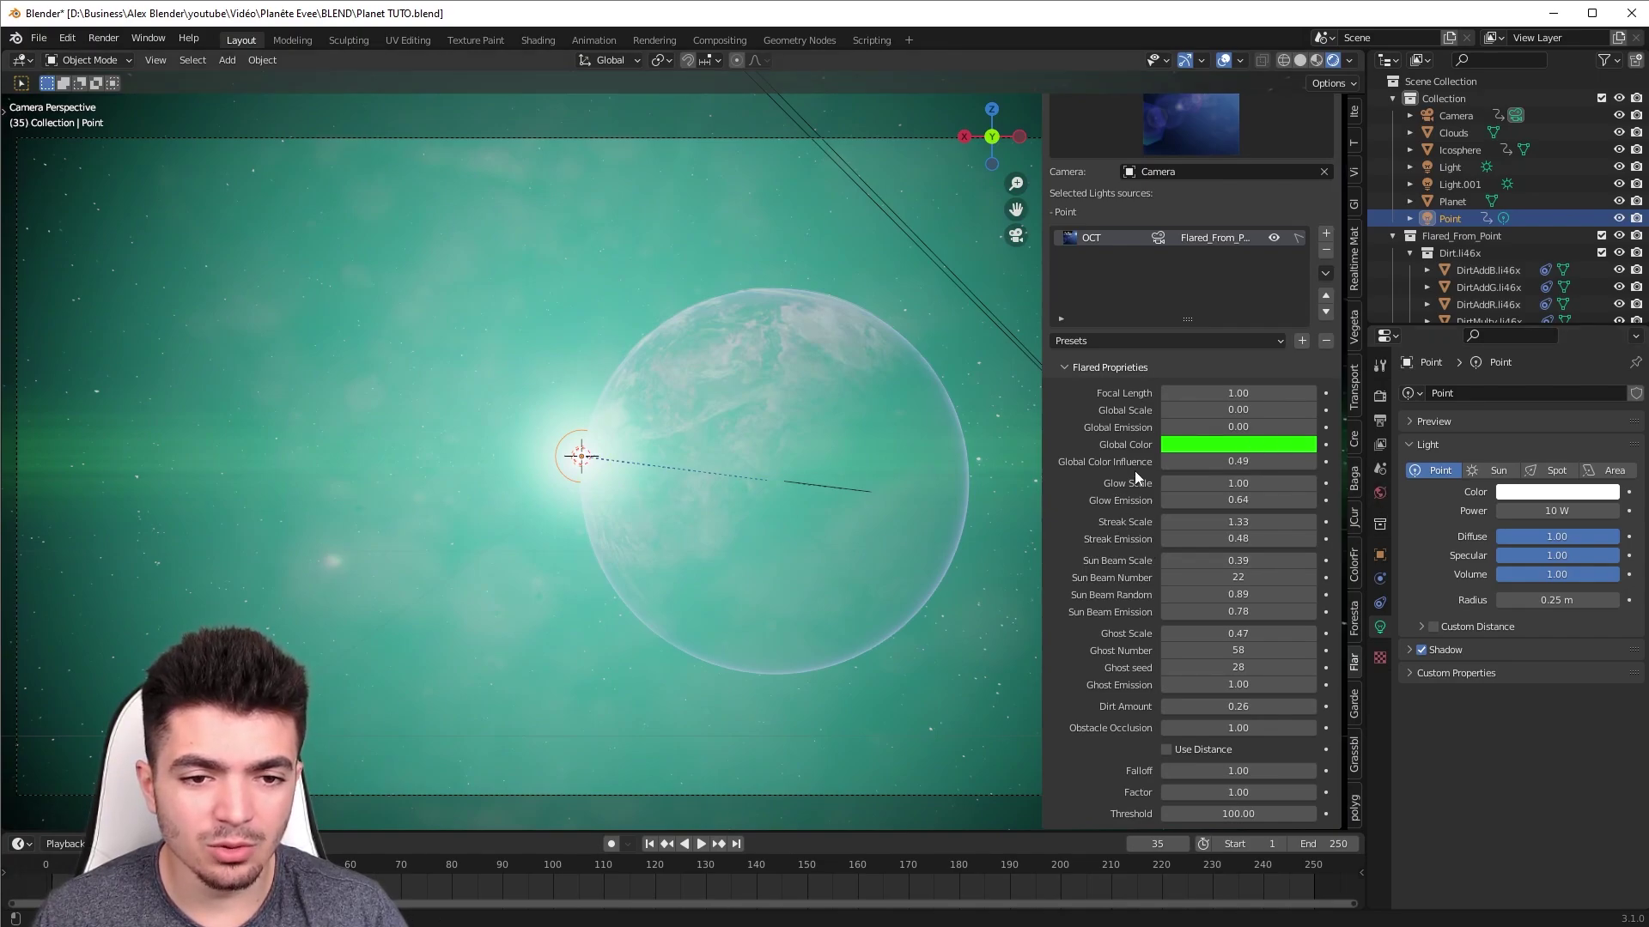
click(1230, 483)
text(2)
key(Return)
drag(1238, 483, 1185, 483)
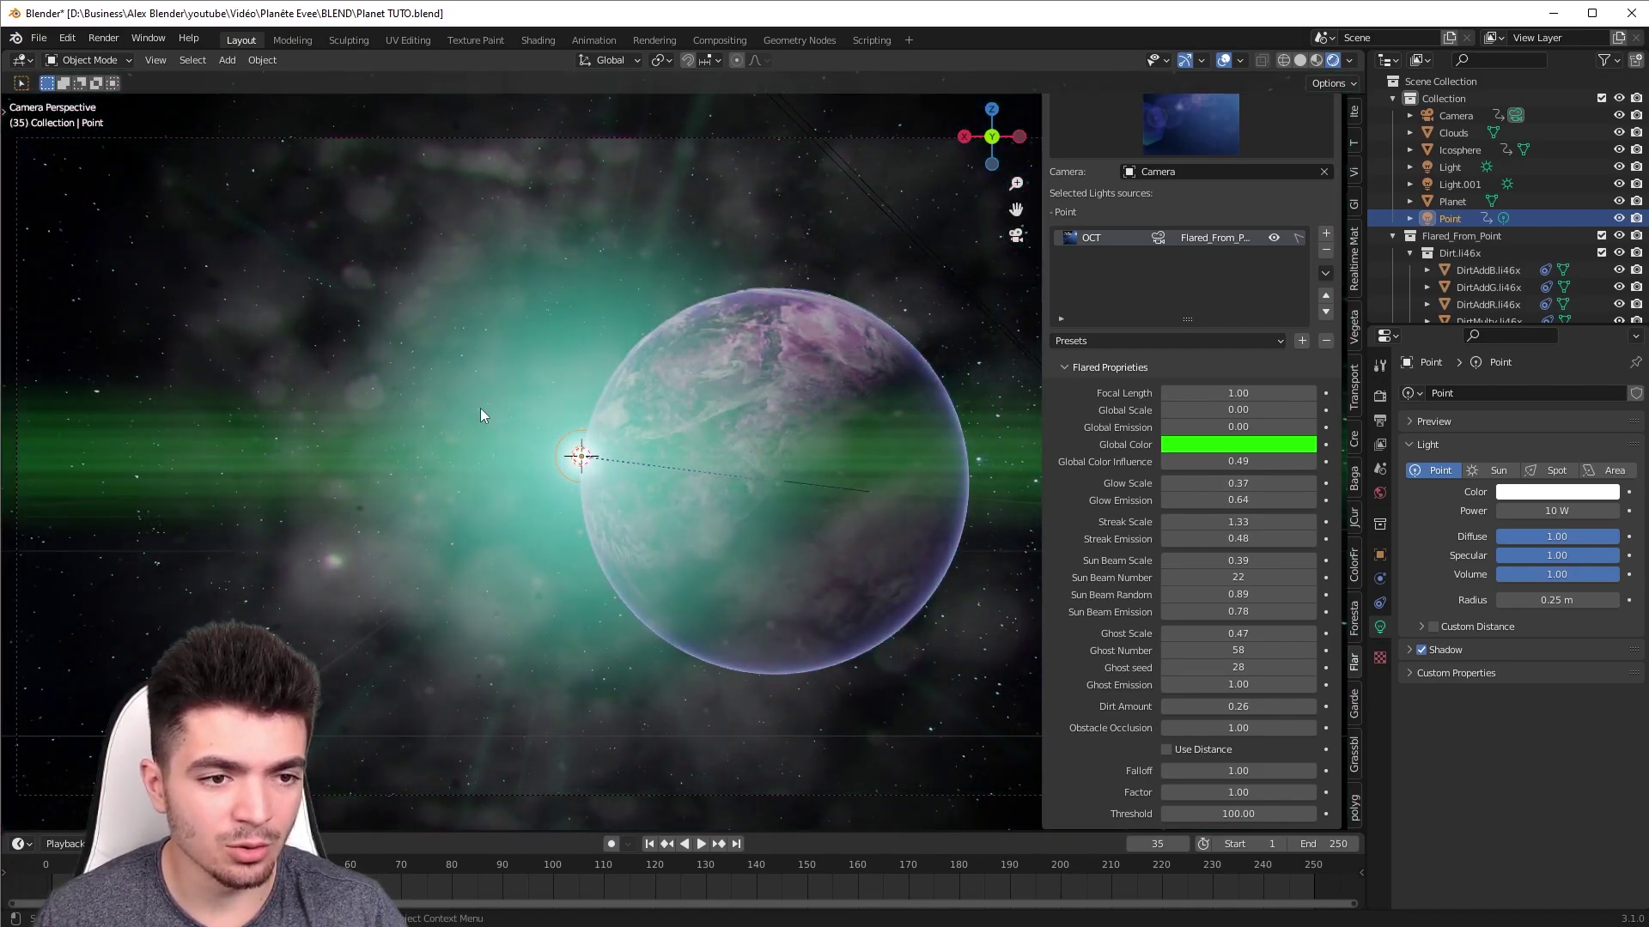
mouse_move(1239, 483)
mouse_down()
mouse_move(1219, 483)
mouse_move(1270, 483)
mouse_up()
scroll(571, 429, down, 2)
scroll(576, 438, up, 1)
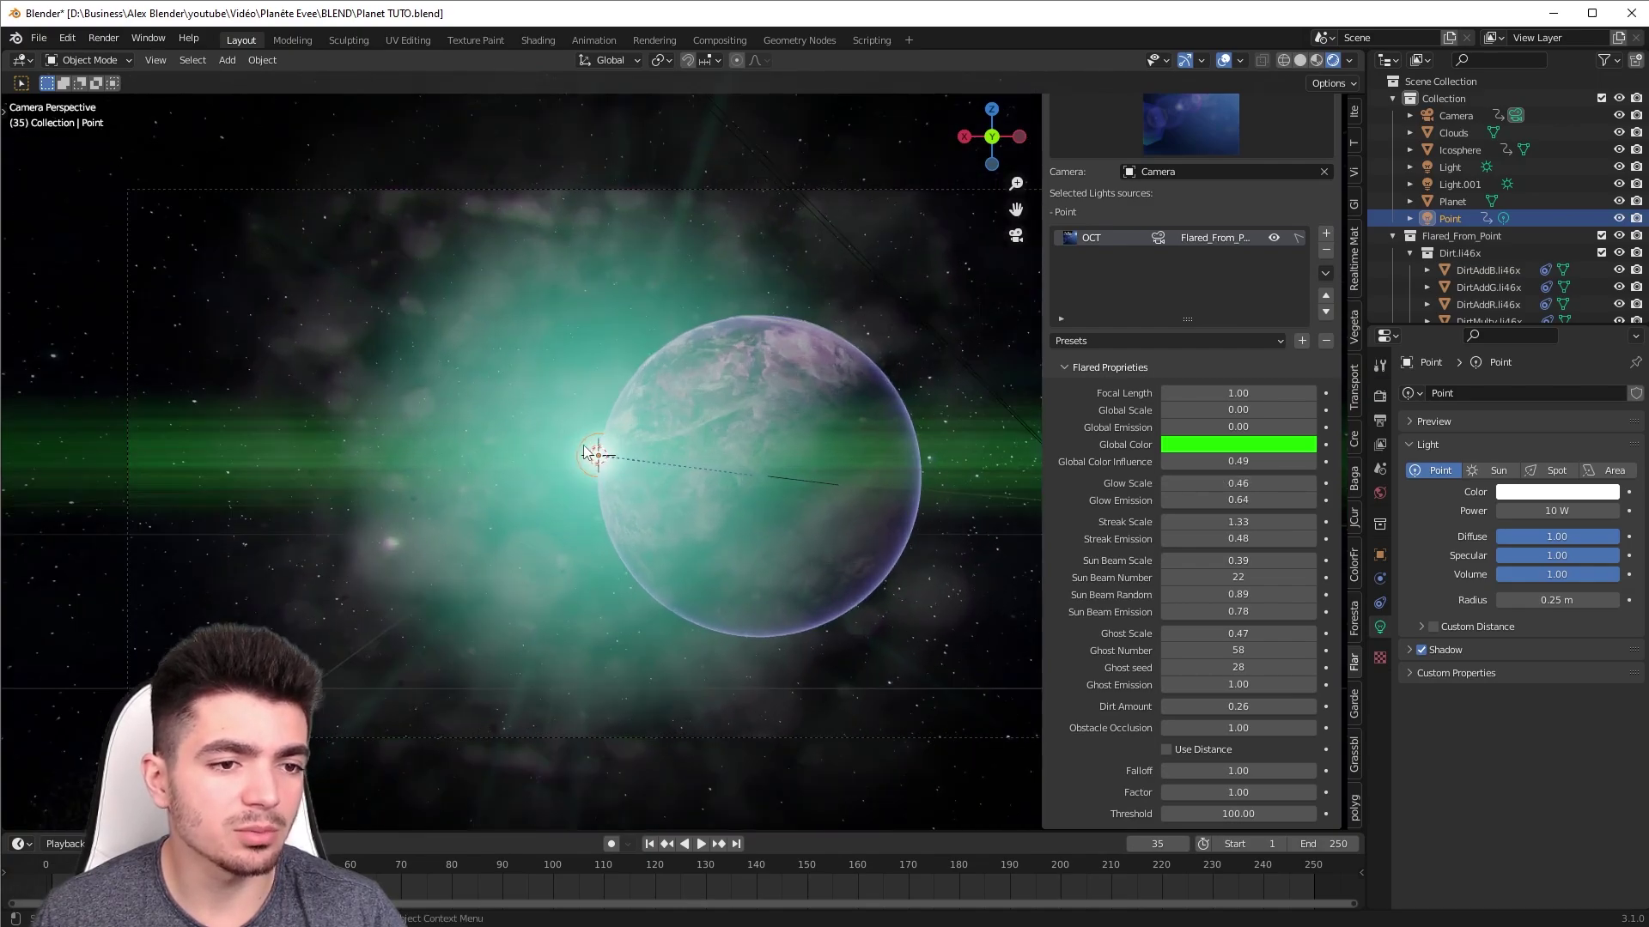
scroll(586, 451, up, 1)
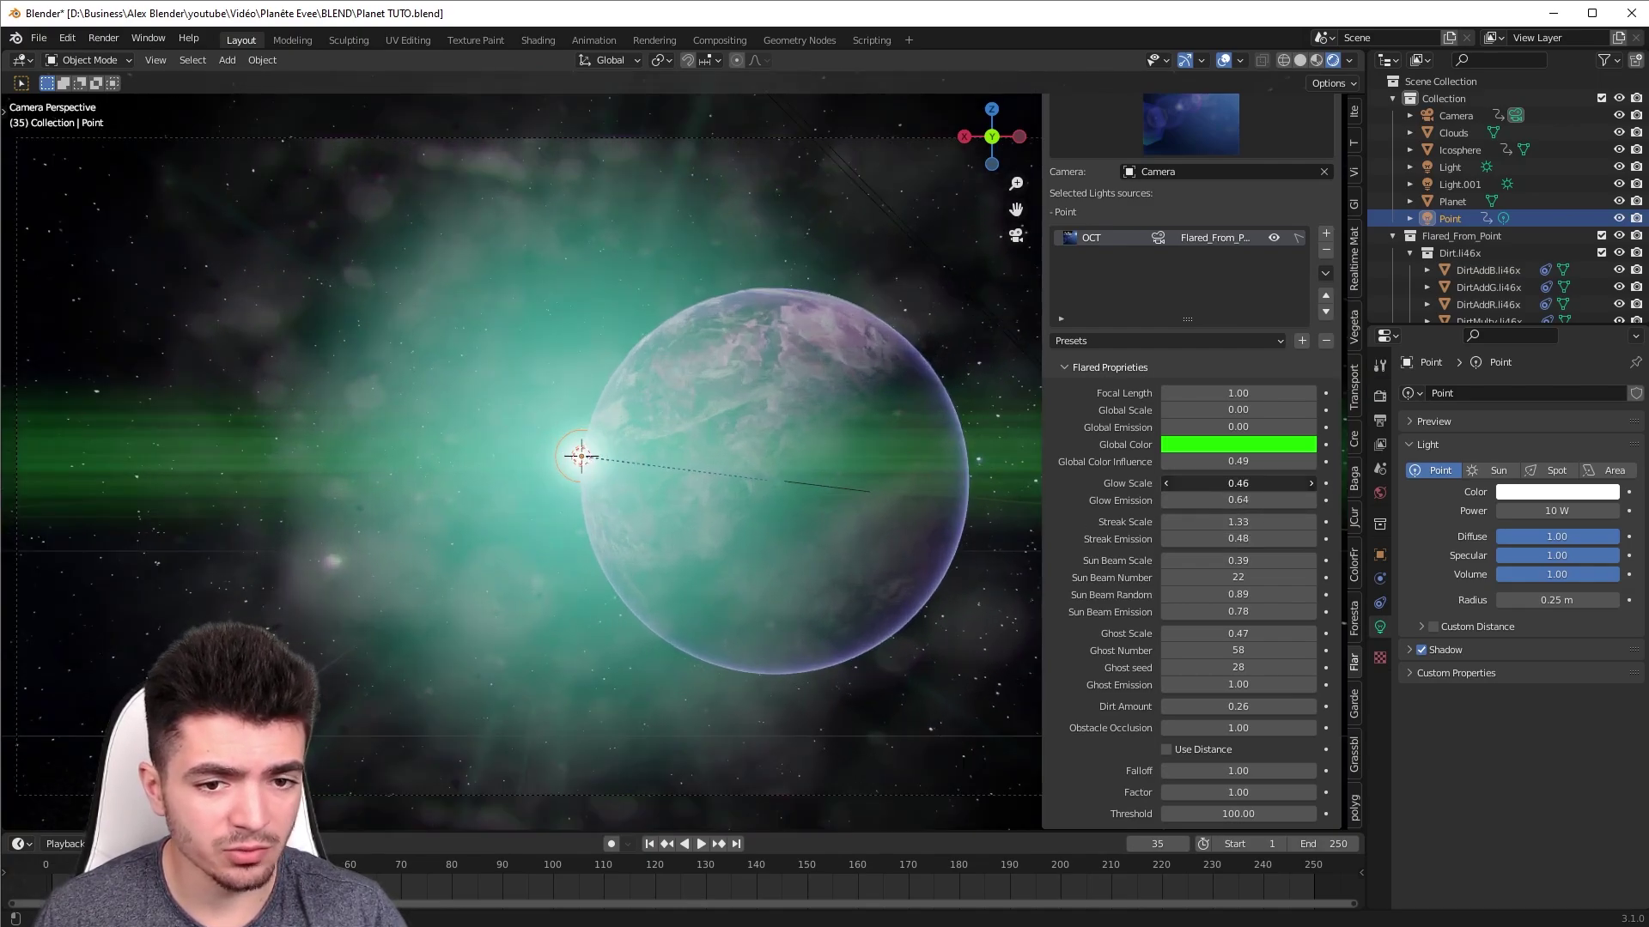
drag(1238, 484, 1288, 484)
scroll(603, 348, down, 1)
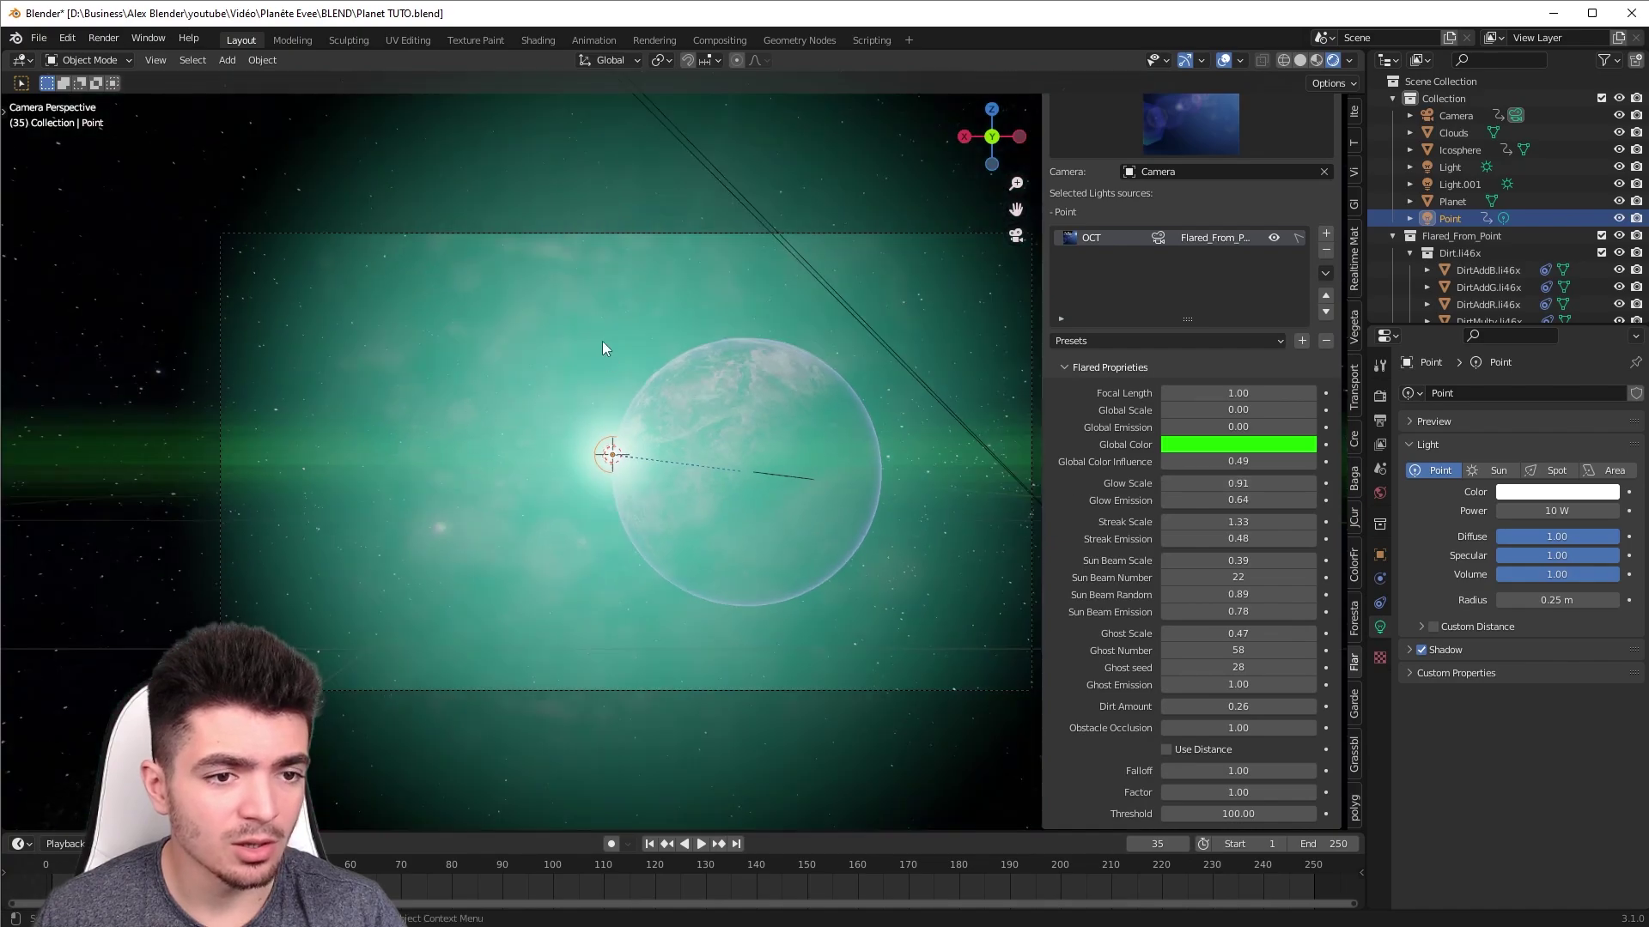
scroll(835, 450, up, 2)
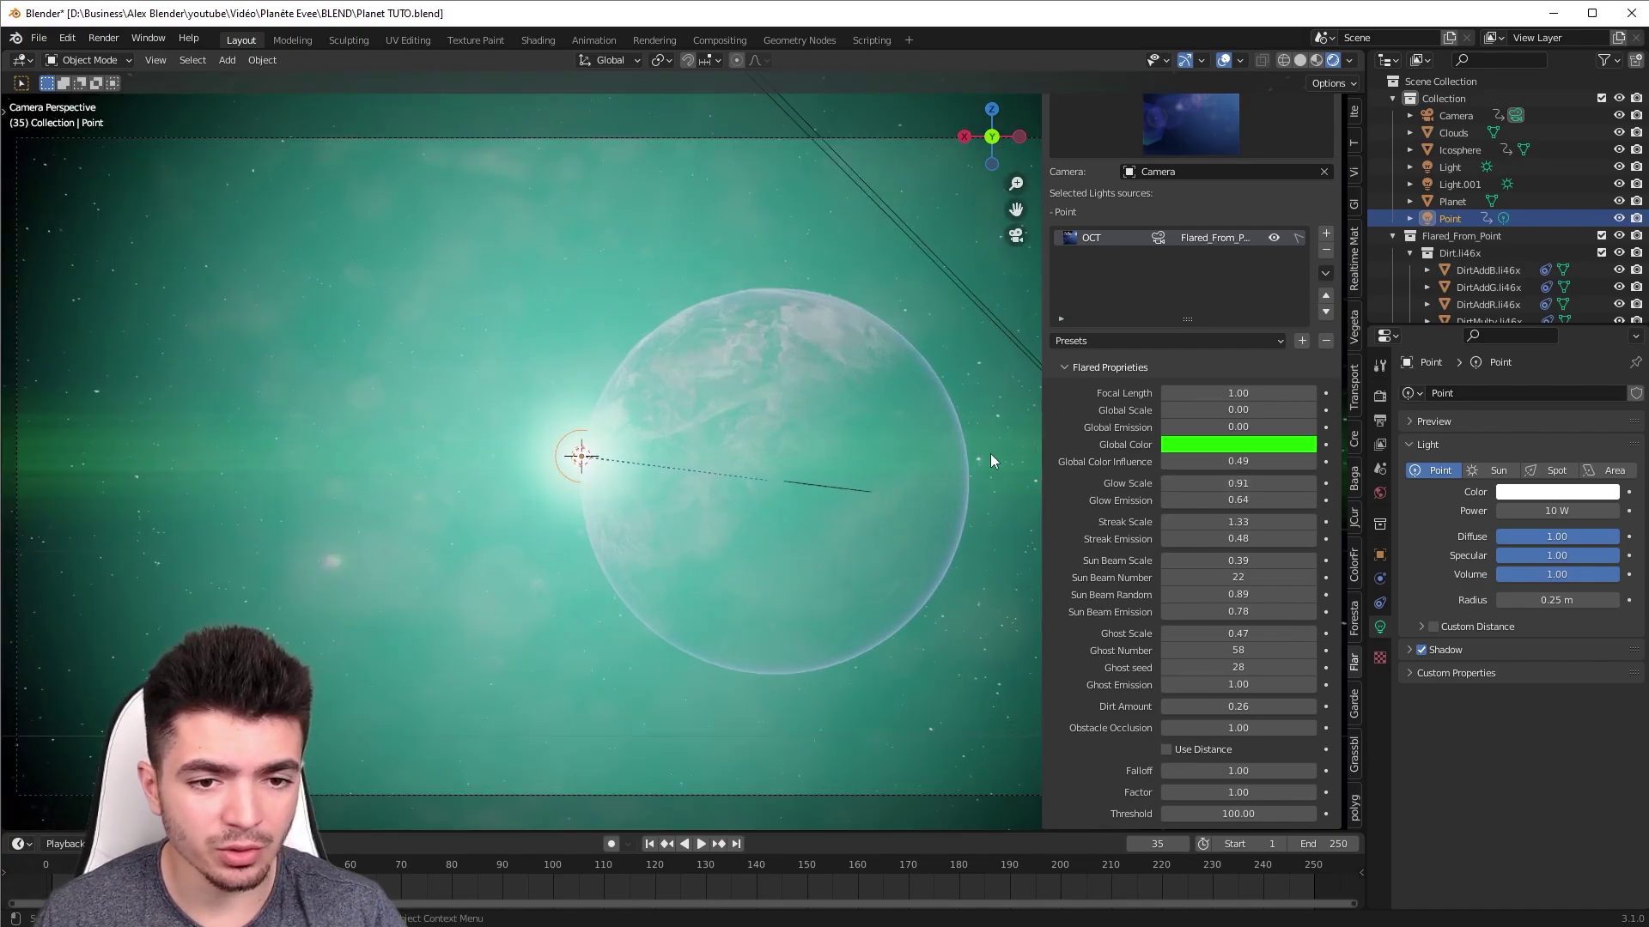
- Set Glow Emission to 0.13 and Streak Scale to 1.24
click(1256, 498)
text(0.19)
key(Return)
click(1238, 500)
text(0.1)
key(Return)
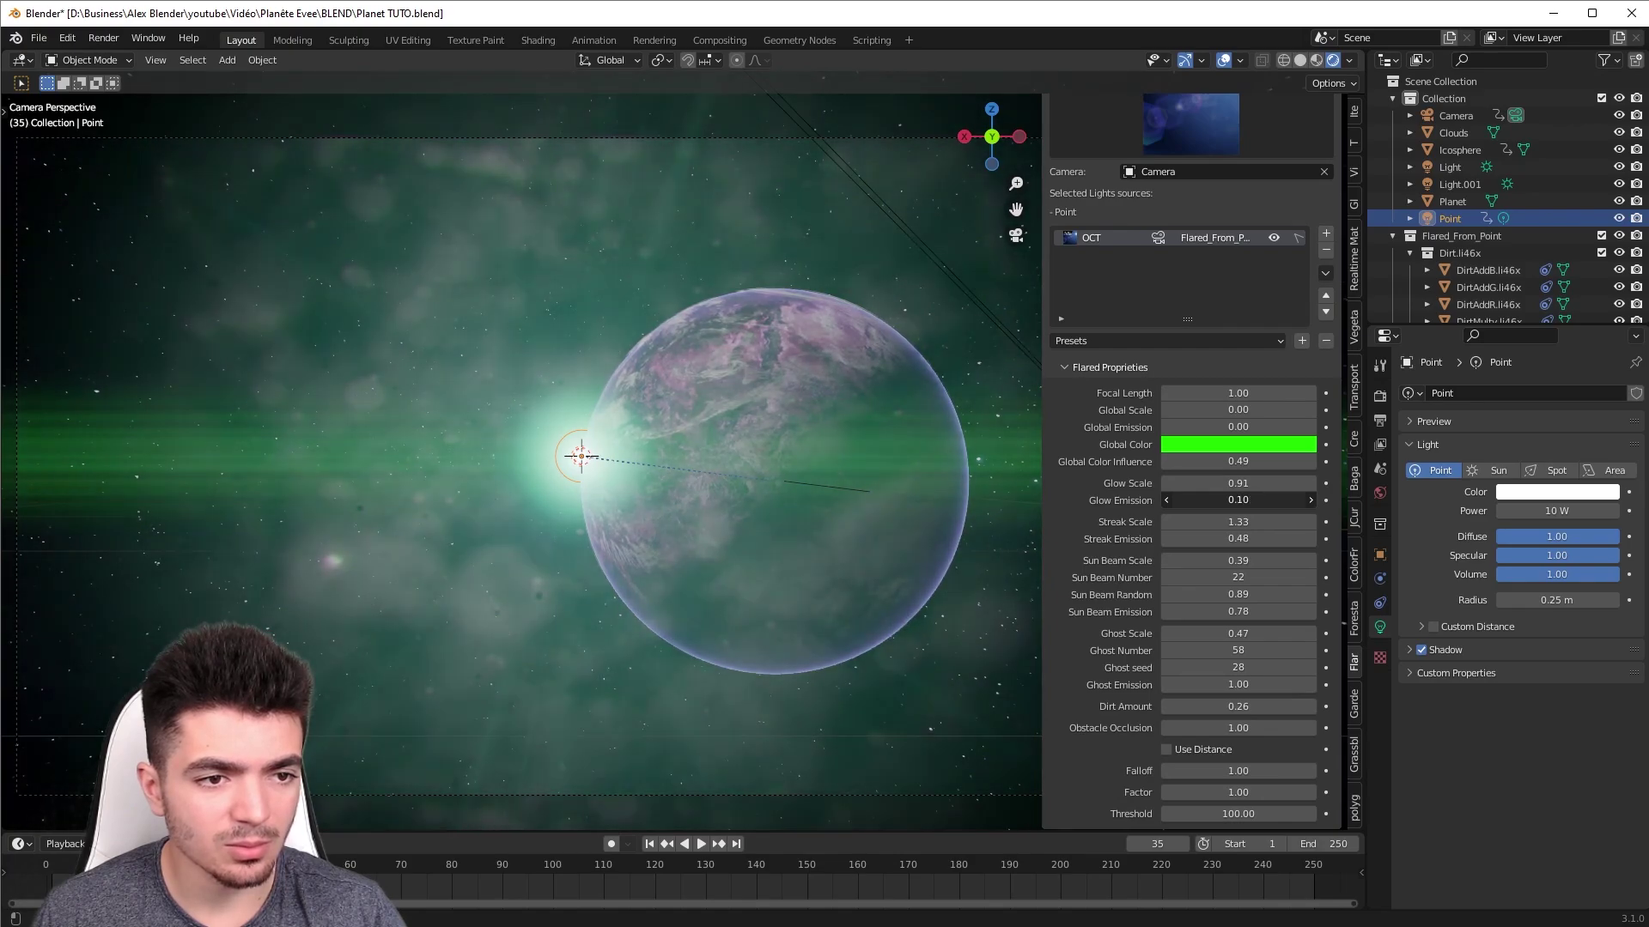
mouse_move(1238, 499)
mouse_down()
mouse_move(1262, 500)
mouse_move(1202, 482)
mouse_move(1263, 483)
mouse_move(1219, 500)
mouse_up()
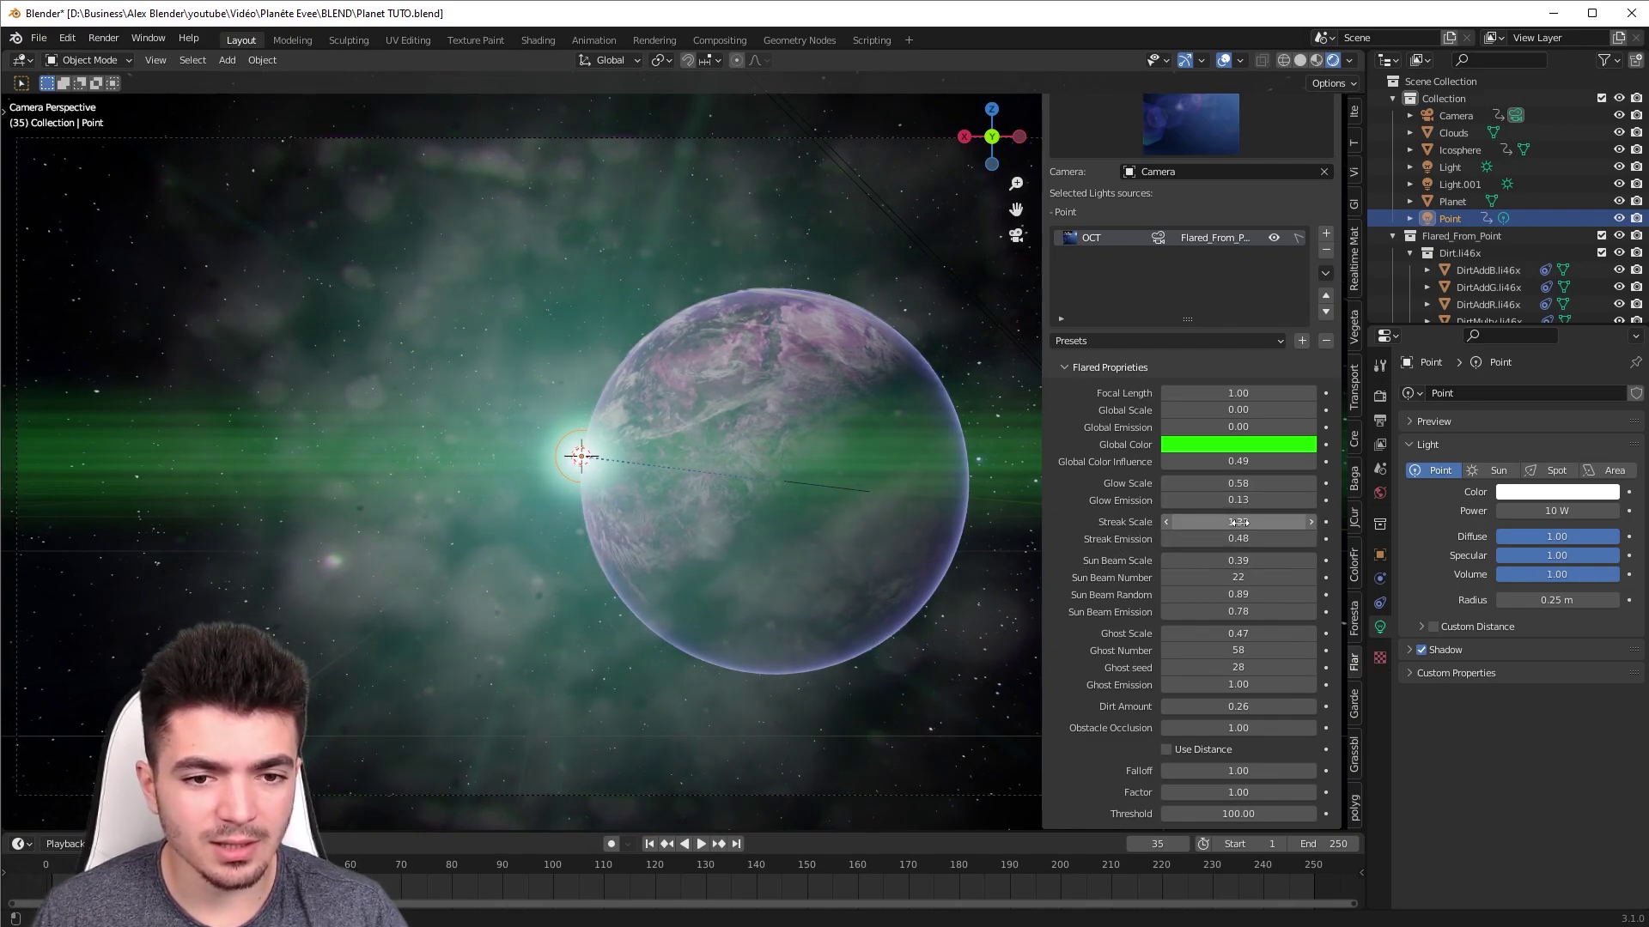
mouse_move(1239, 521)
mouse_down()
mouse_move(1262, 521)
mouse_move(1211, 521)
mouse_up()
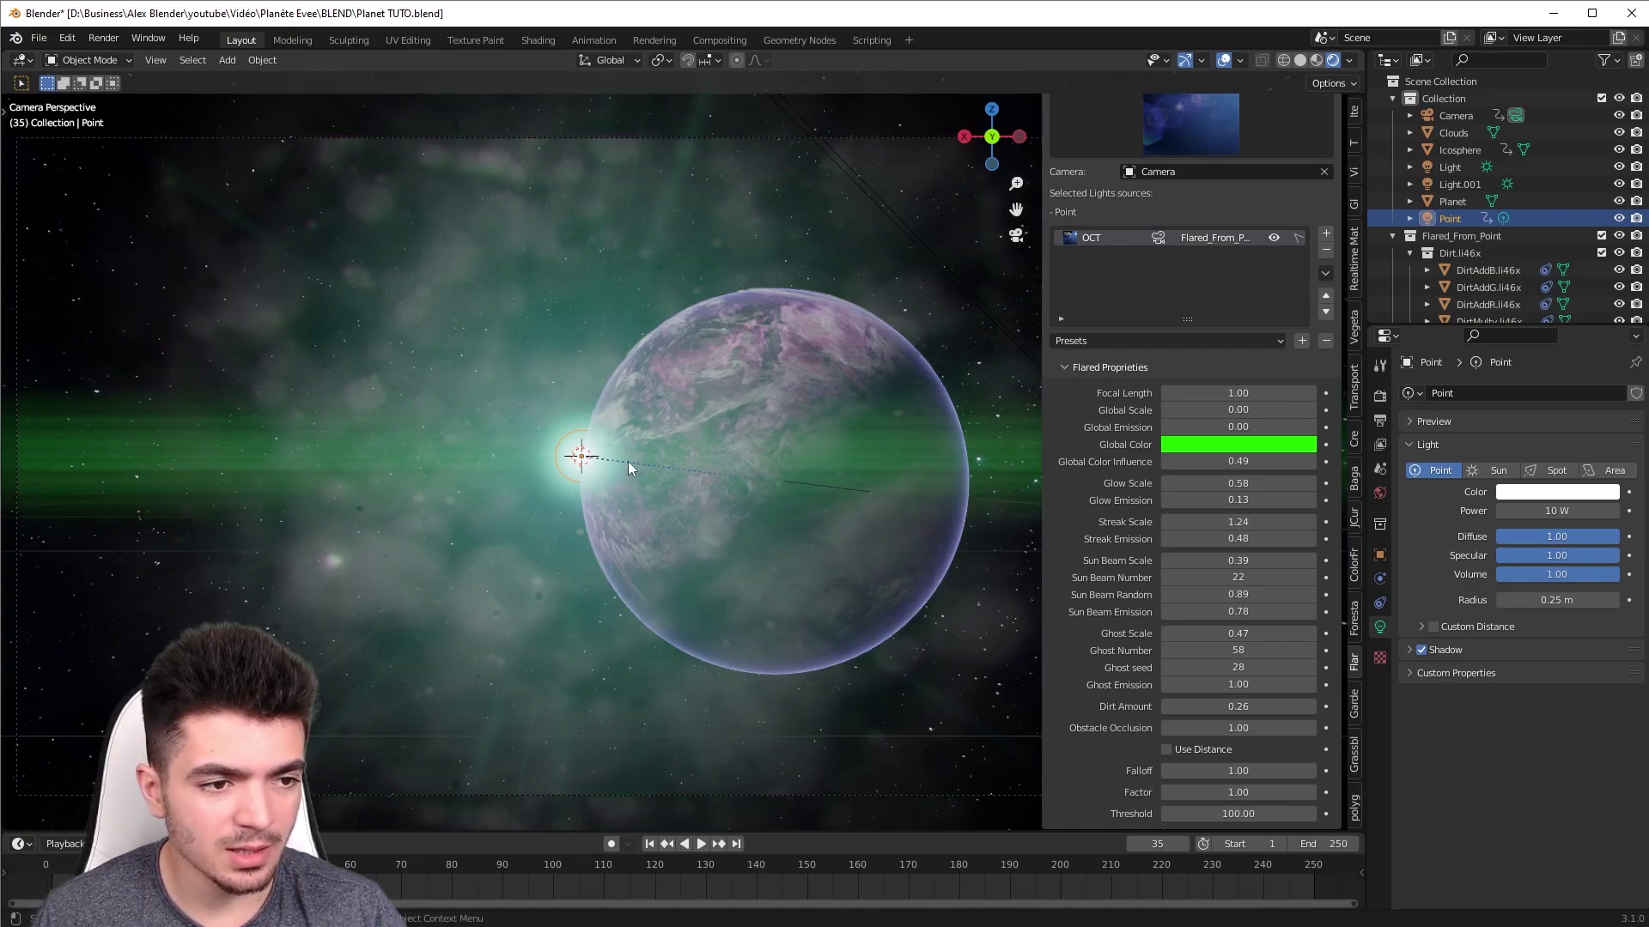
- Lengthen the green streak to Streak Scale 1.84 and fade it with Streak Emission 0.74
scroll(544, 483, down, 3)
scroll(287, 479, up, 5)
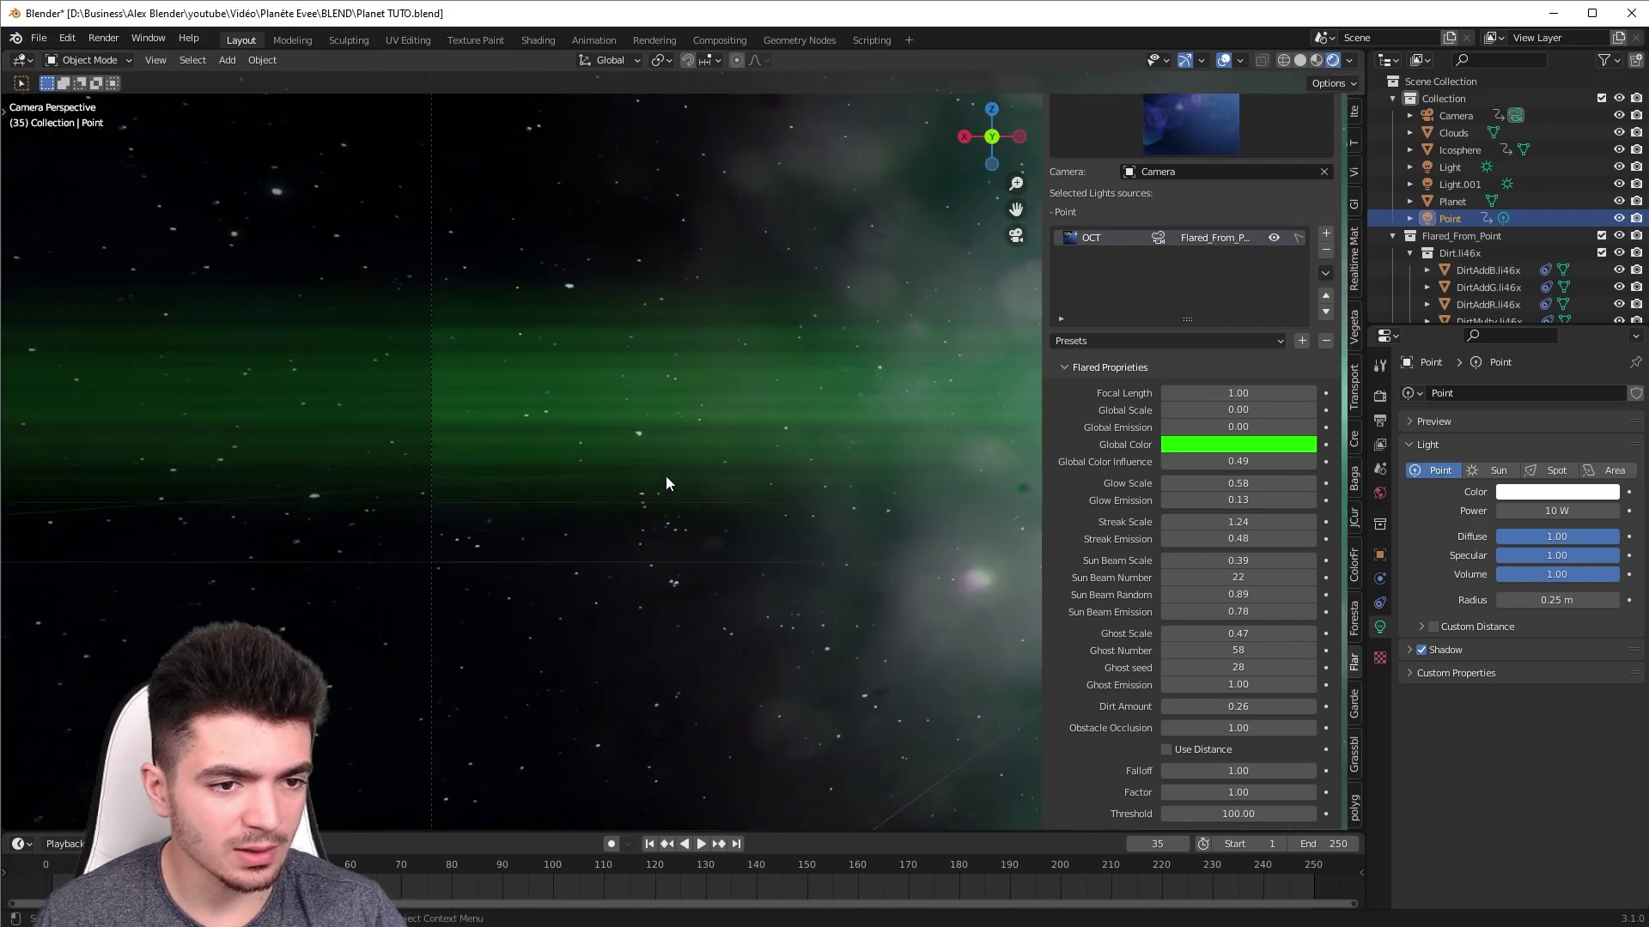
scroll(666, 476, up, 2)
scroll(642, 473, up, 2)
scroll(809, 465, down, 2)
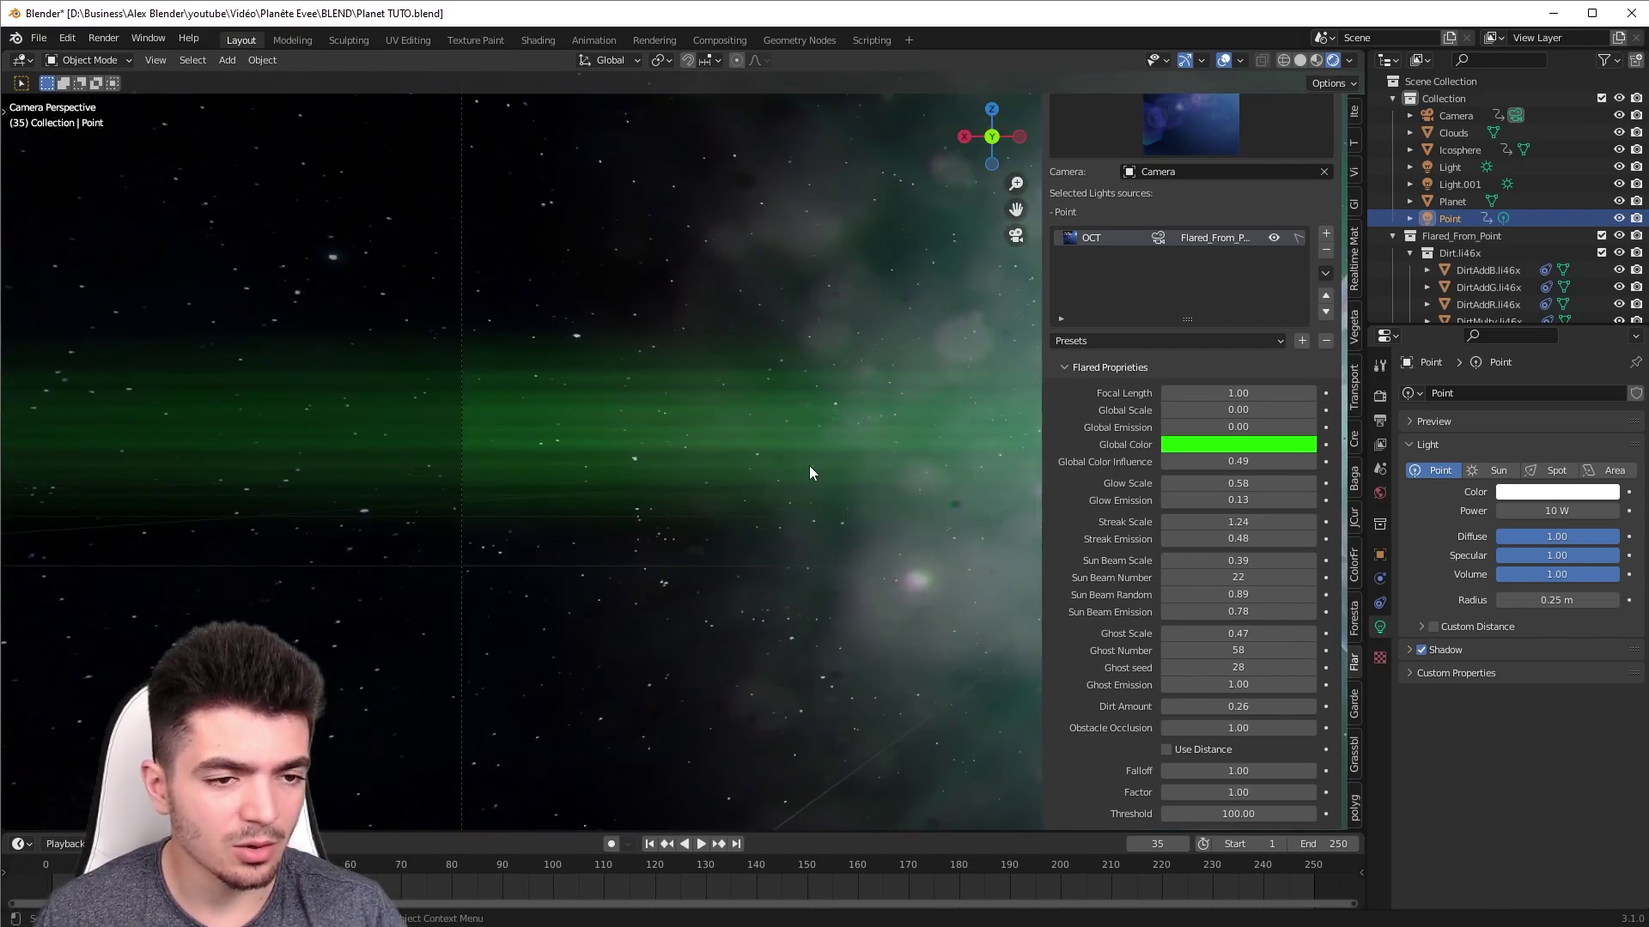
scroll(772, 464, down, 2)
scroll(747, 468, down, 2)
scroll(743, 468, down, 1)
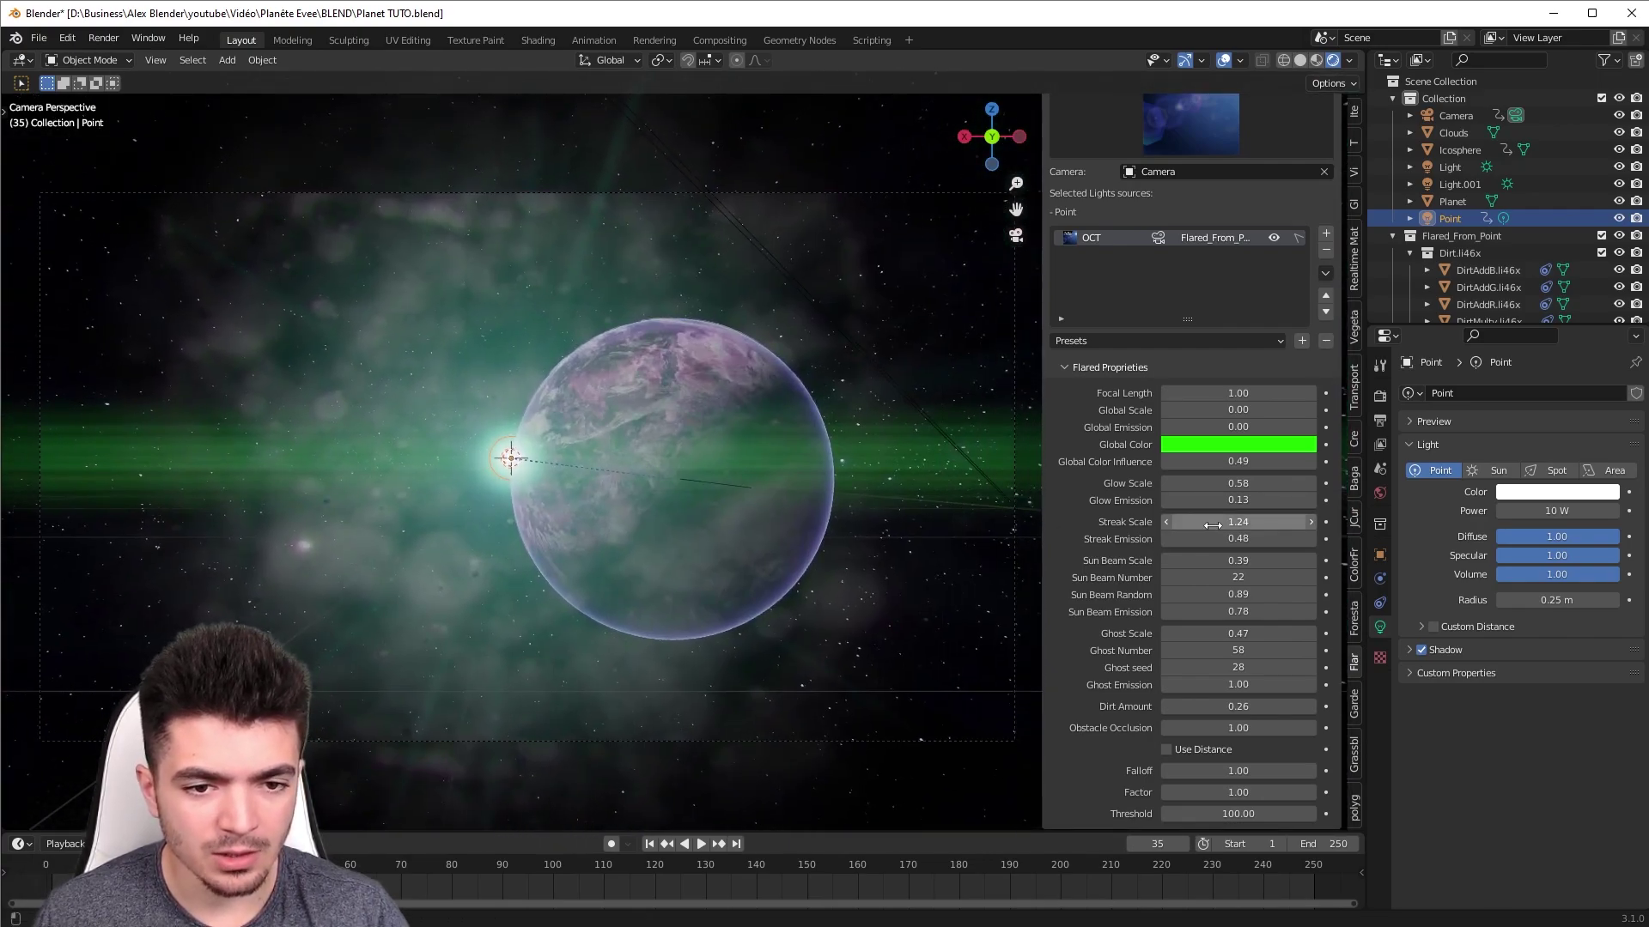
mouse_move(1238, 521)
mouse_down()
mouse_move(1279, 522)
mouse_move(1288, 538)
mouse_up()
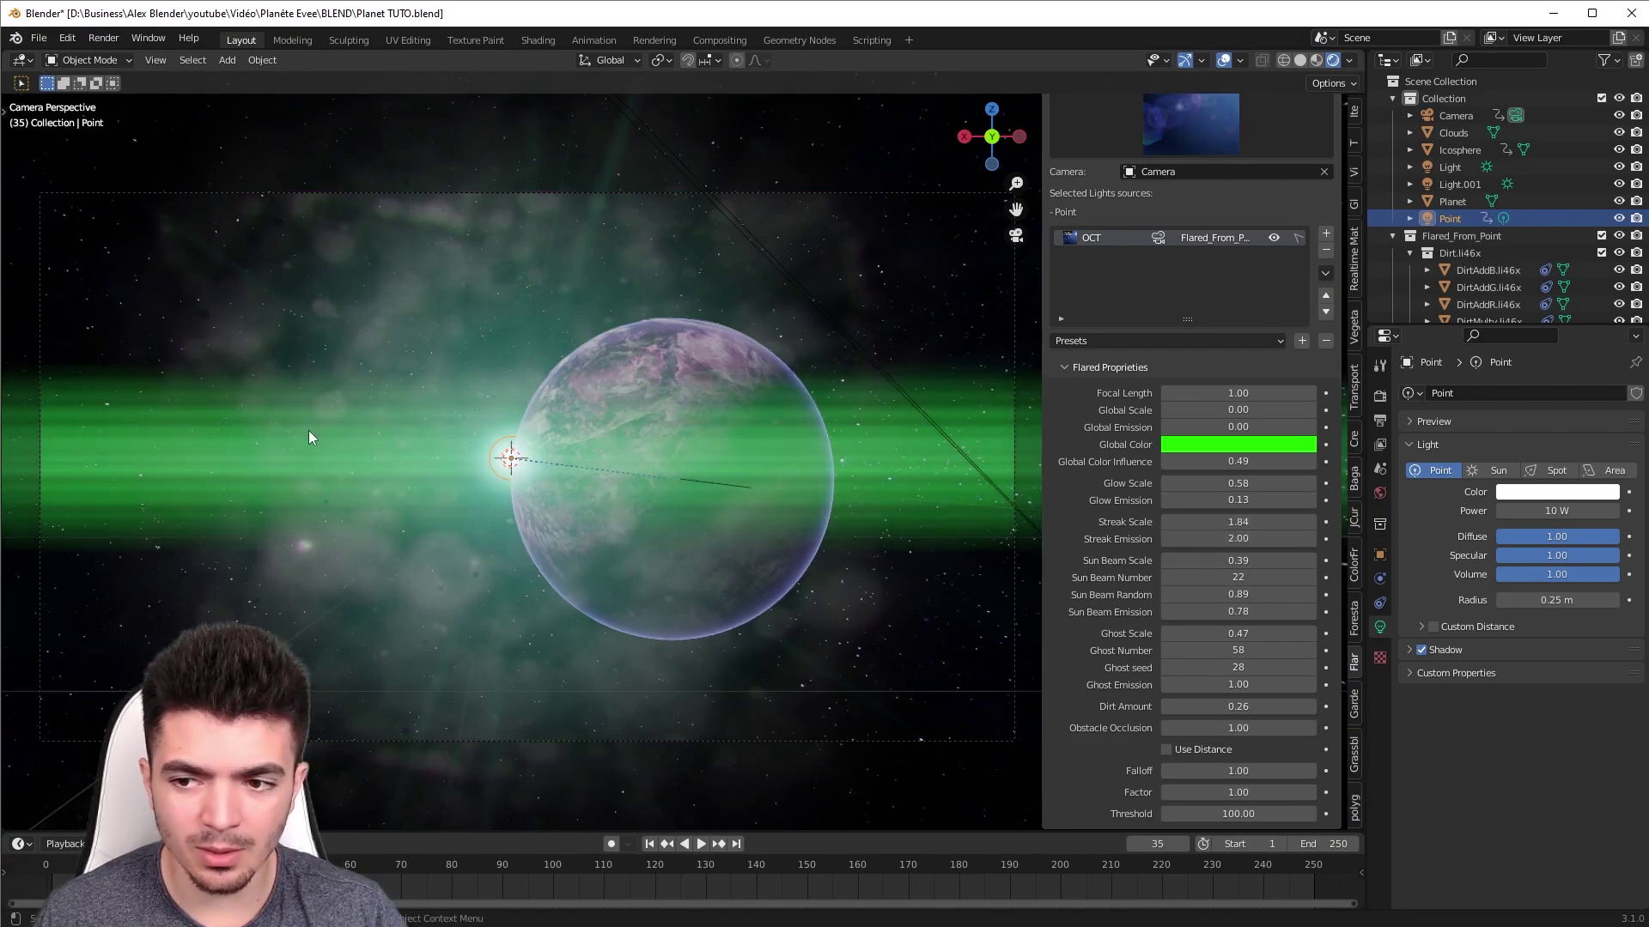
mouse_move(1238, 538)
mouse_down()
mouse_move(1202, 538)
mouse_move(1254, 538)
mouse_up()
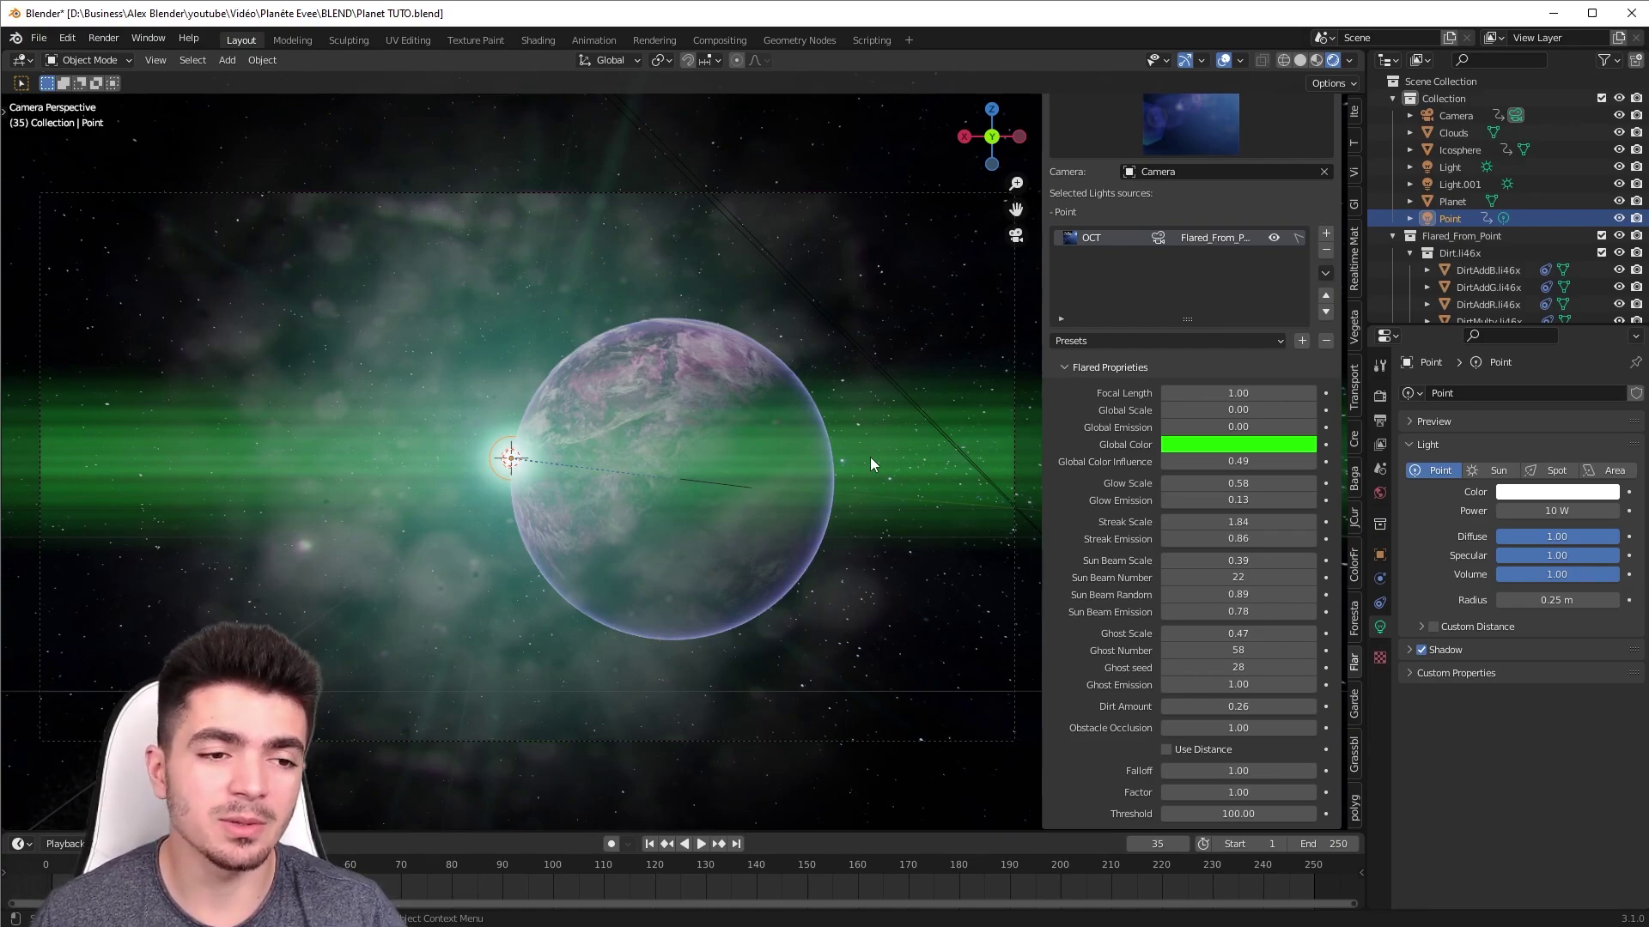
mouse_move(1239, 538)
mouse_down()
mouse_move(1181, 538)
mouse_move(1285, 538)
mouse_up()
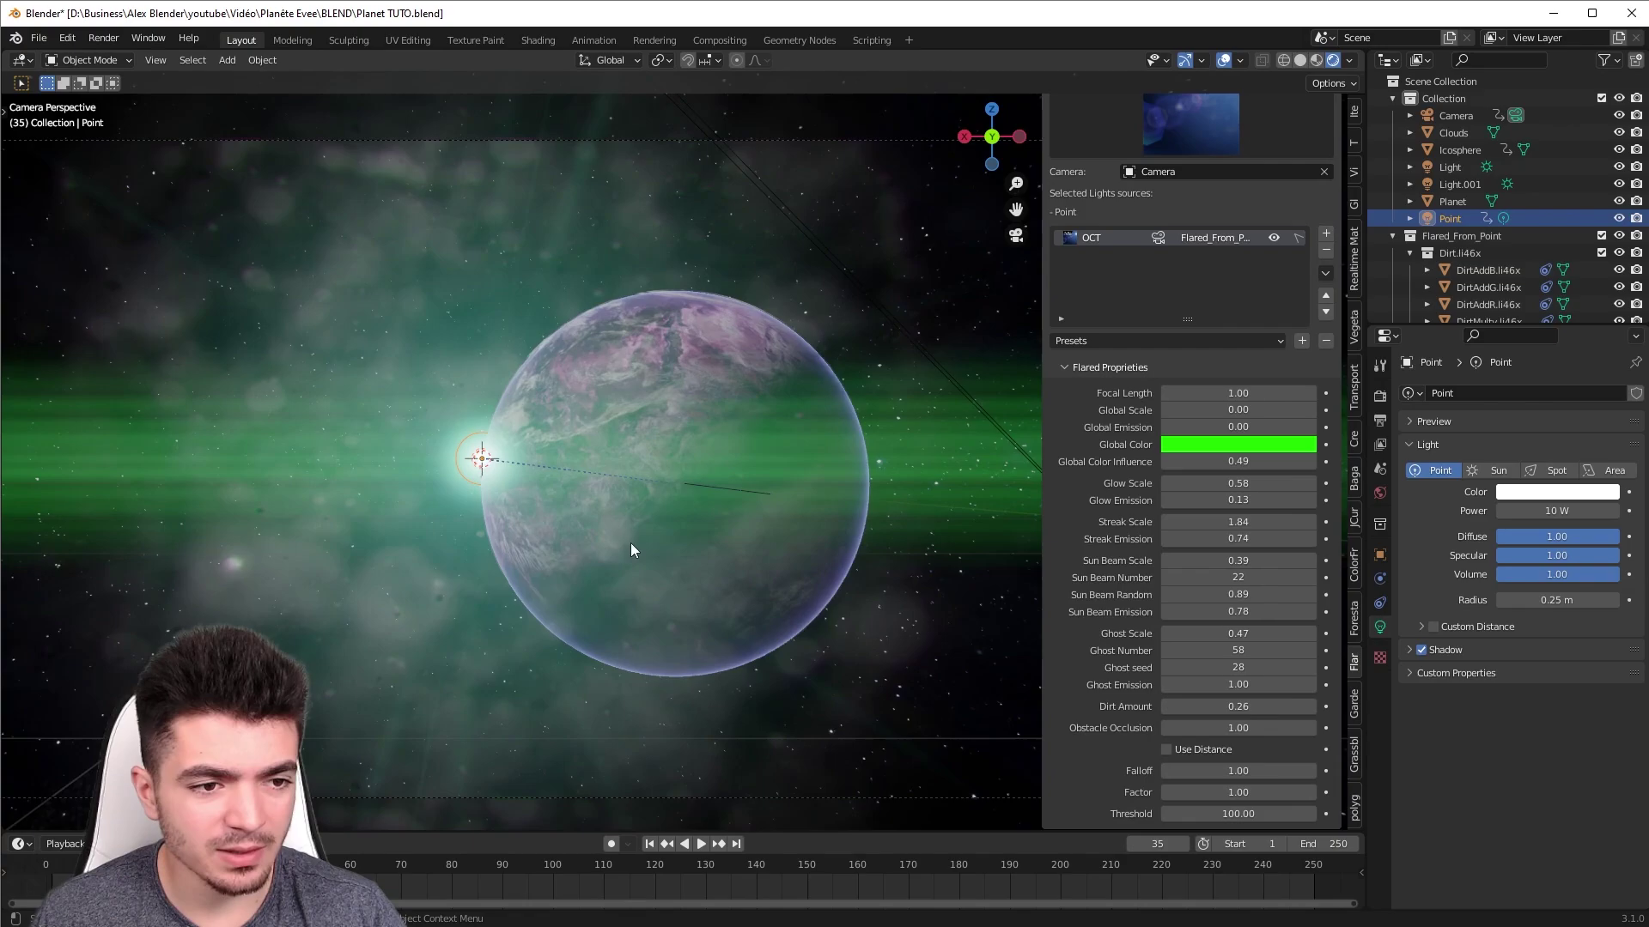
- Set the sun beams to scale 0.47, 24 beams and emission 0.84
scroll(634, 544, up, 2)
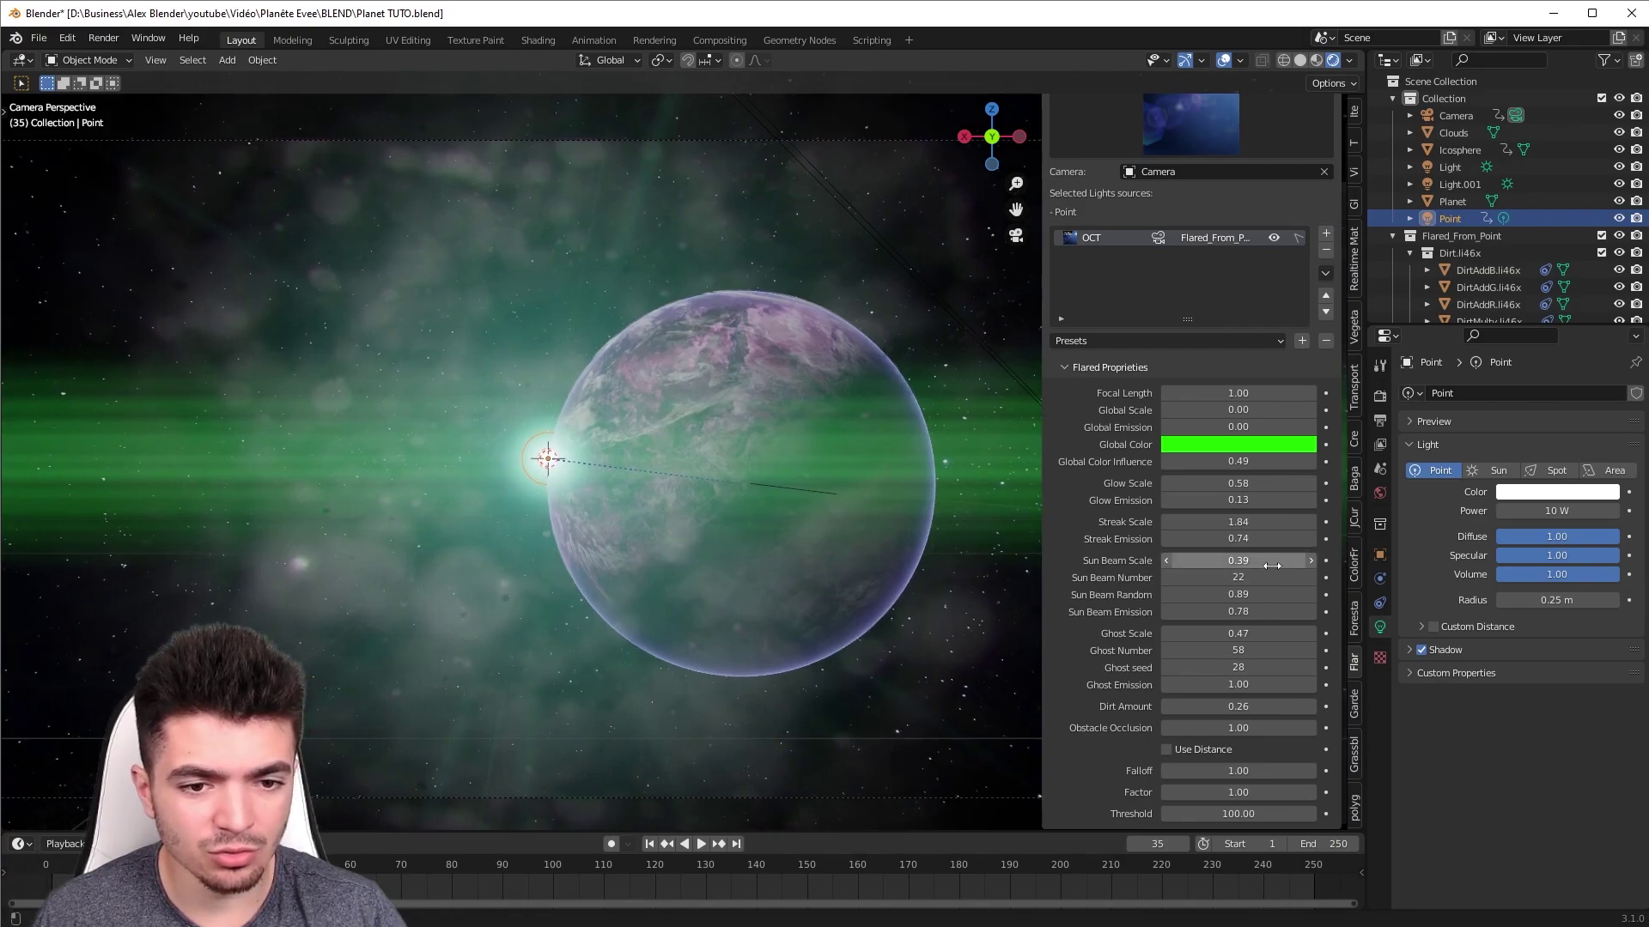
mouse_move(1271, 566)
mouse_down()
mouse_move(1219, 566)
mouse_move(1314, 560)
mouse_move(1202, 521)
mouse_move(1297, 521)
mouse_move(1168, 560)
mouse_move(1263, 560)
mouse_move(1234, 560)
mouse_up()
scroll(842, 552, down, 2)
scroll(429, 497, up, 2)
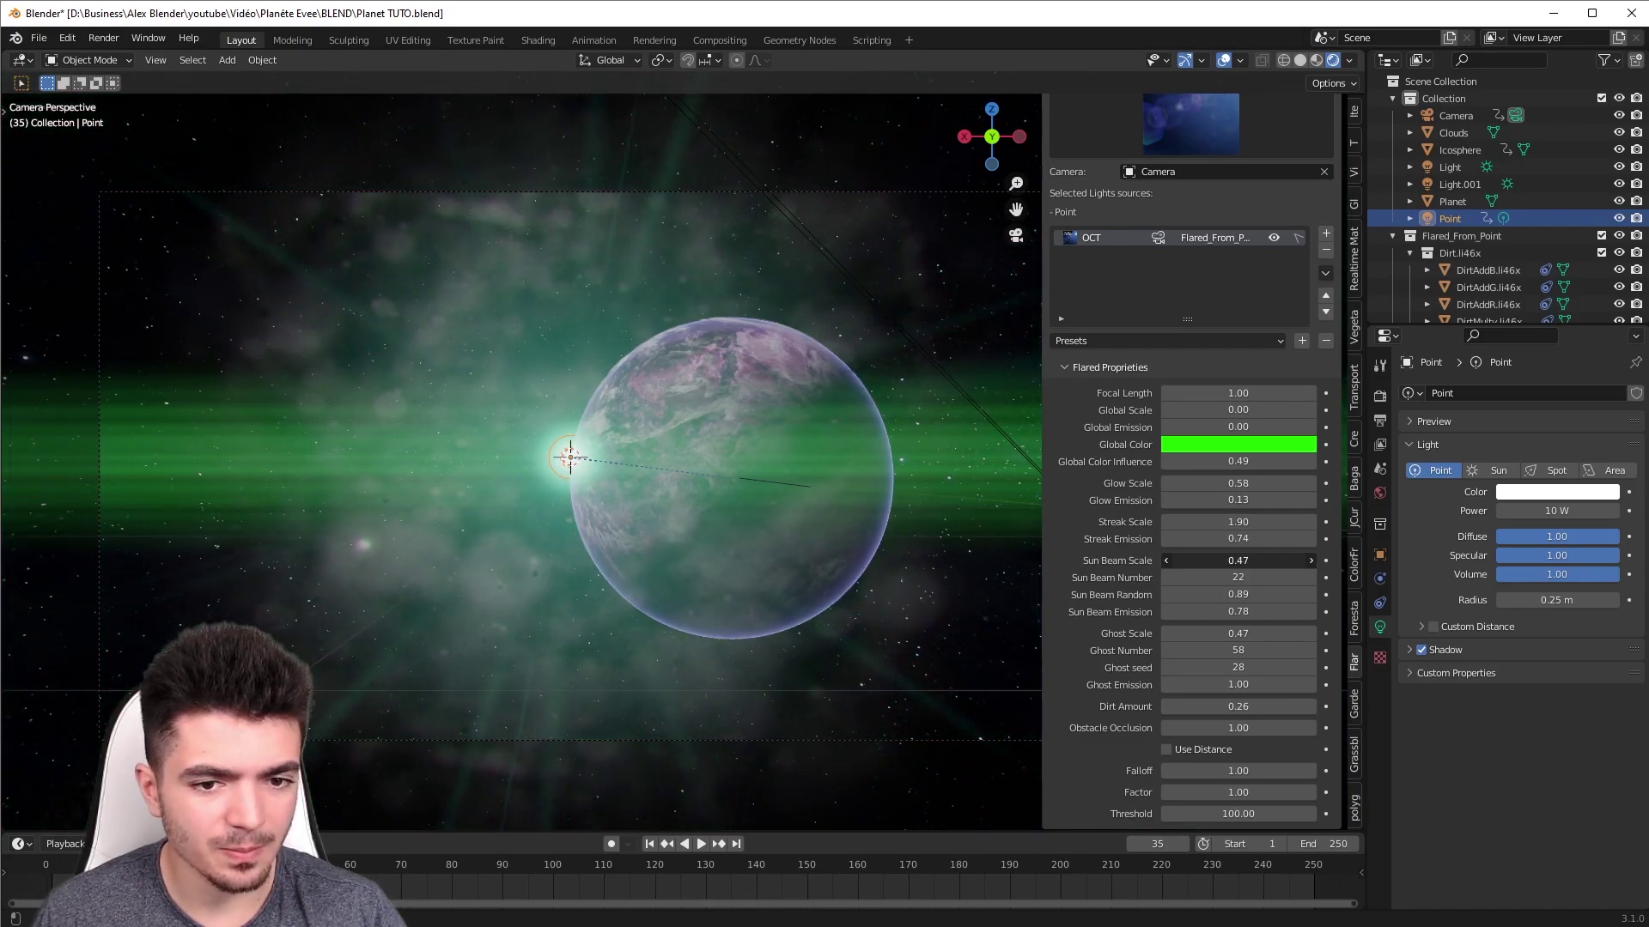
mouse_move(1238, 577)
mouse_down()
mouse_move(1271, 577)
mouse_move(1193, 577)
mouse_up()
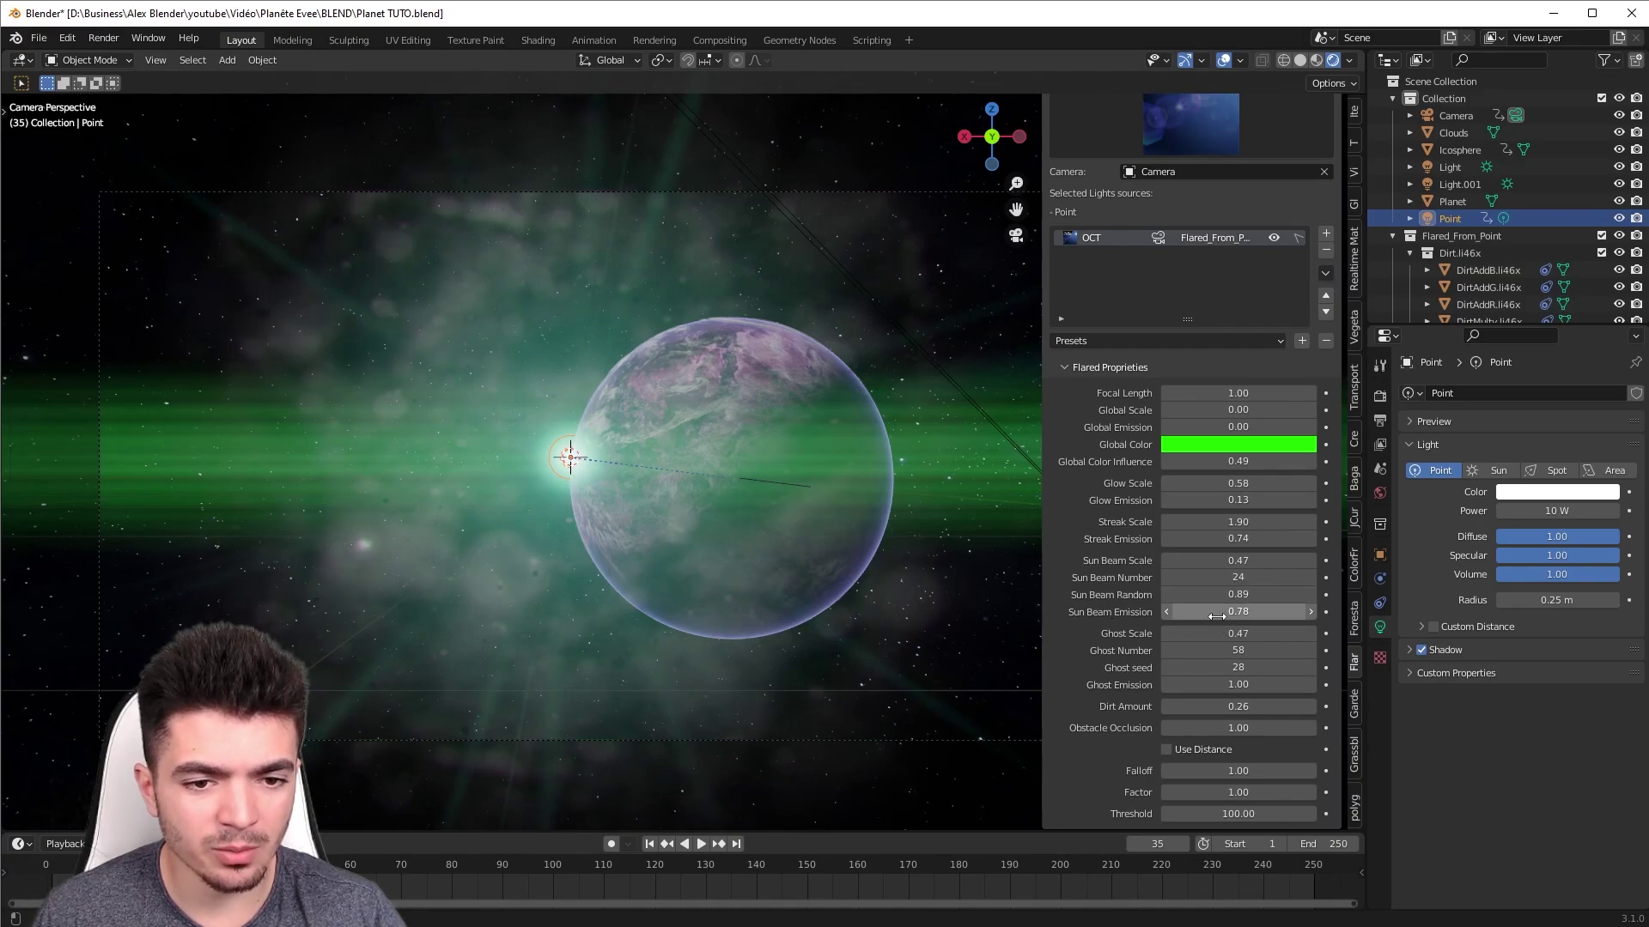
mouse_move(1216, 616)
mouse_down()
mouse_move(1270, 616)
mouse_move(1206, 612)
mouse_up()
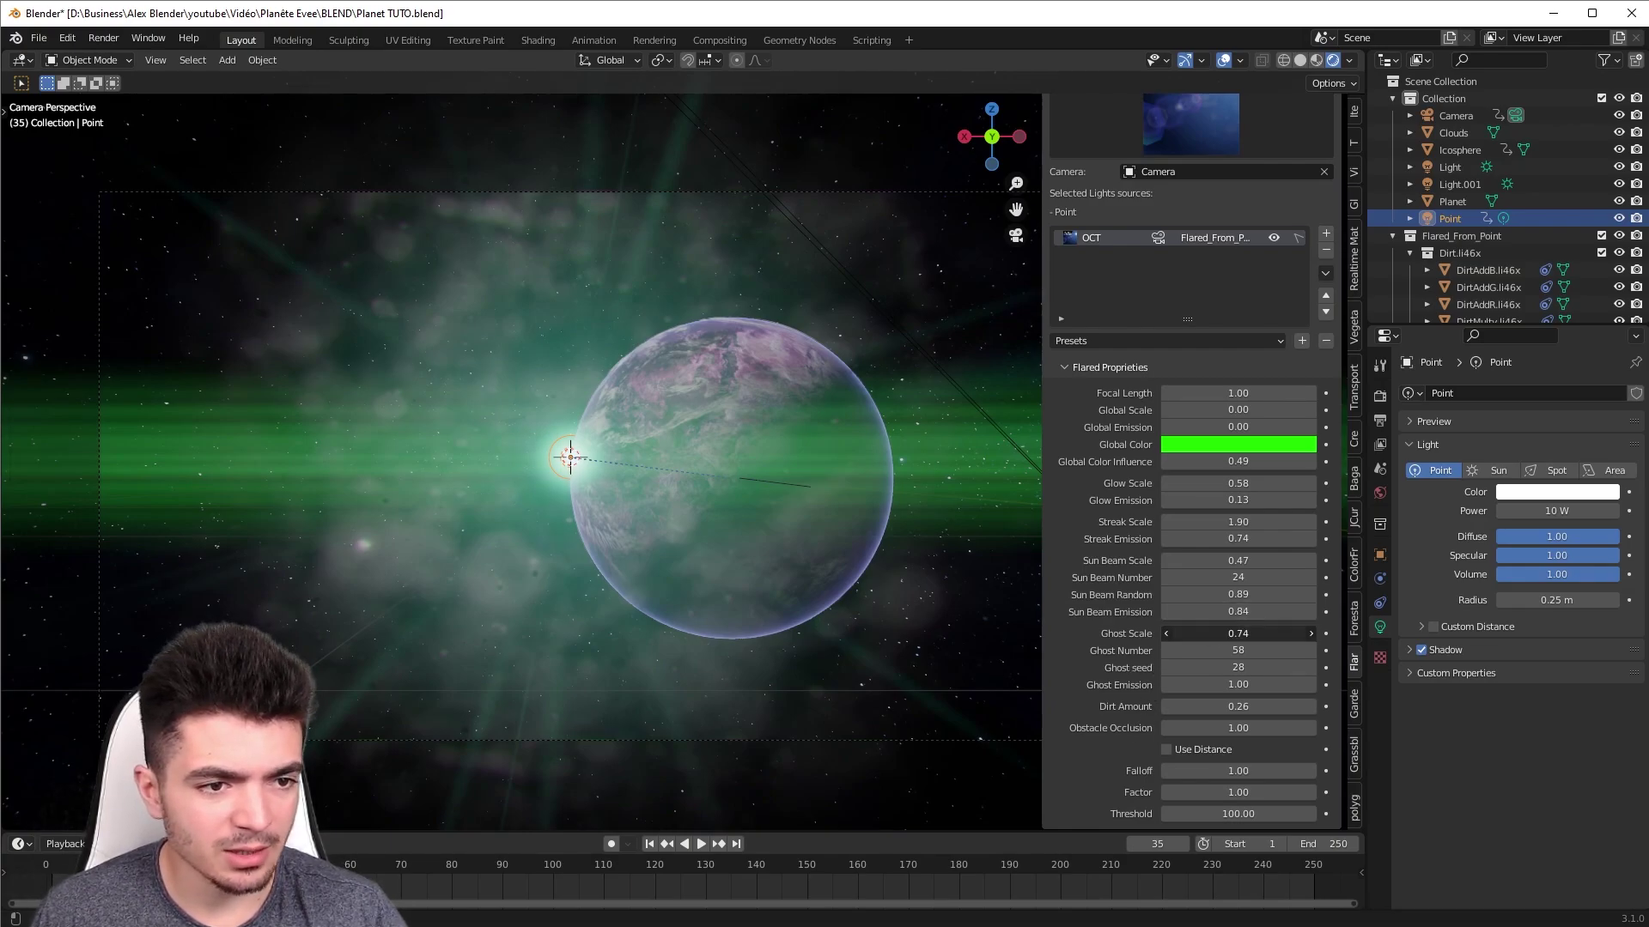
- Set ghosts to scale 0.59 with 61 ghosts, keeping the Octagonal flare type
drag(1238, 633, 1271, 633)
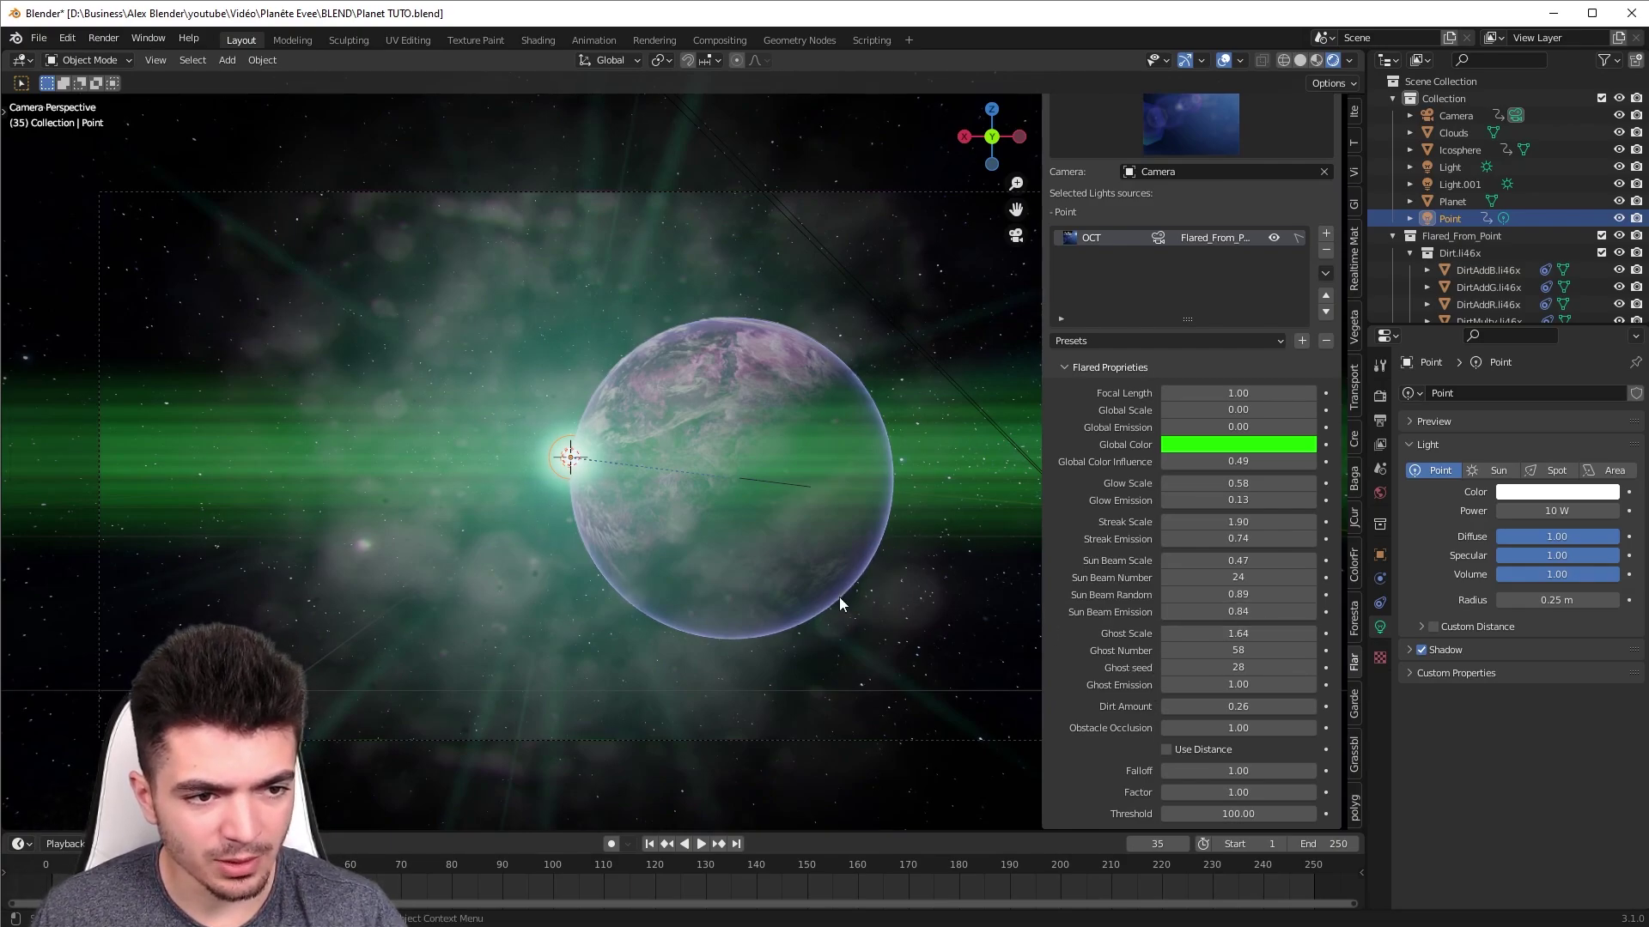
middle_drag(838, 596, 765, 606)
key(KP_0)
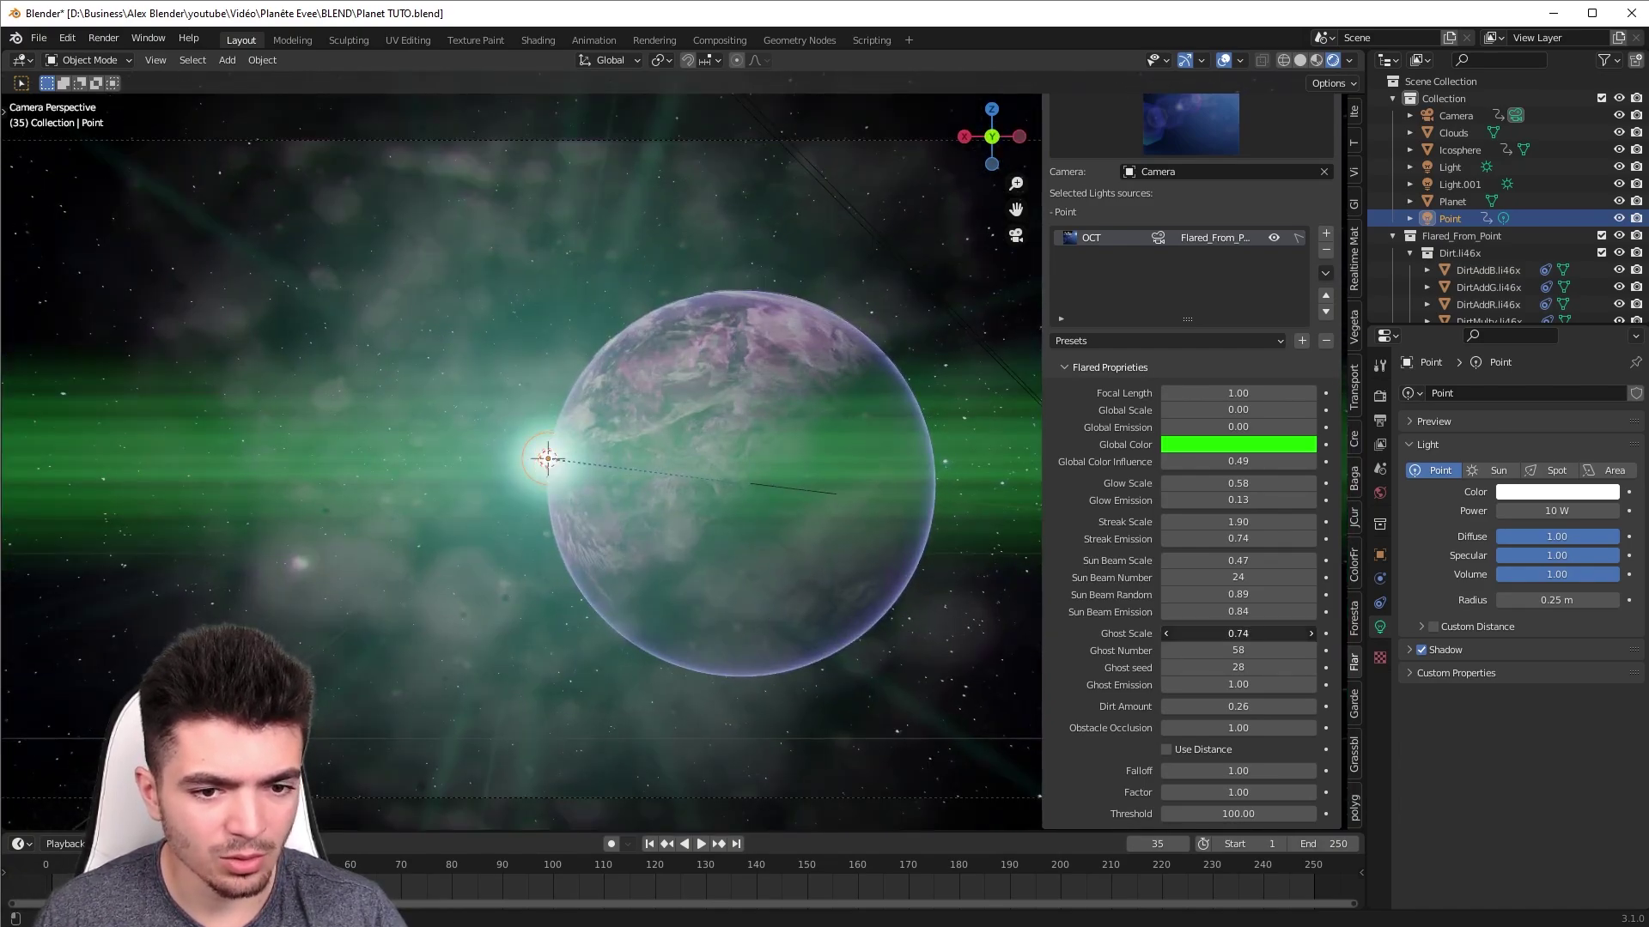
drag(1238, 650, 1185, 632)
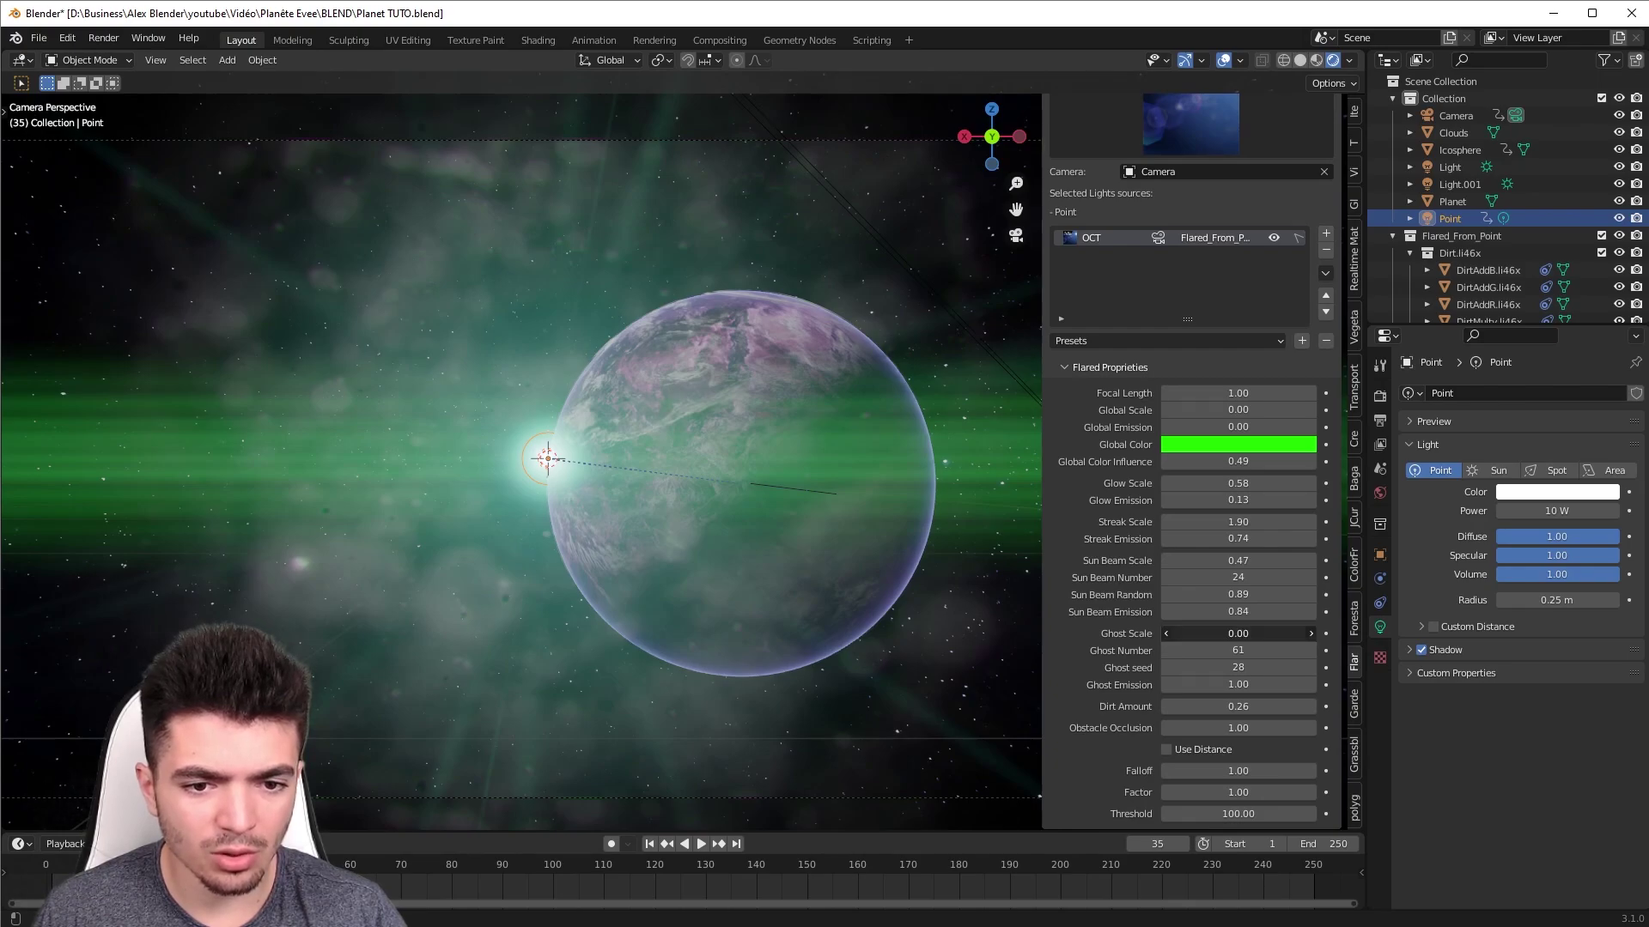
scroll(1185, 300, up, 3)
click(1120, 175)
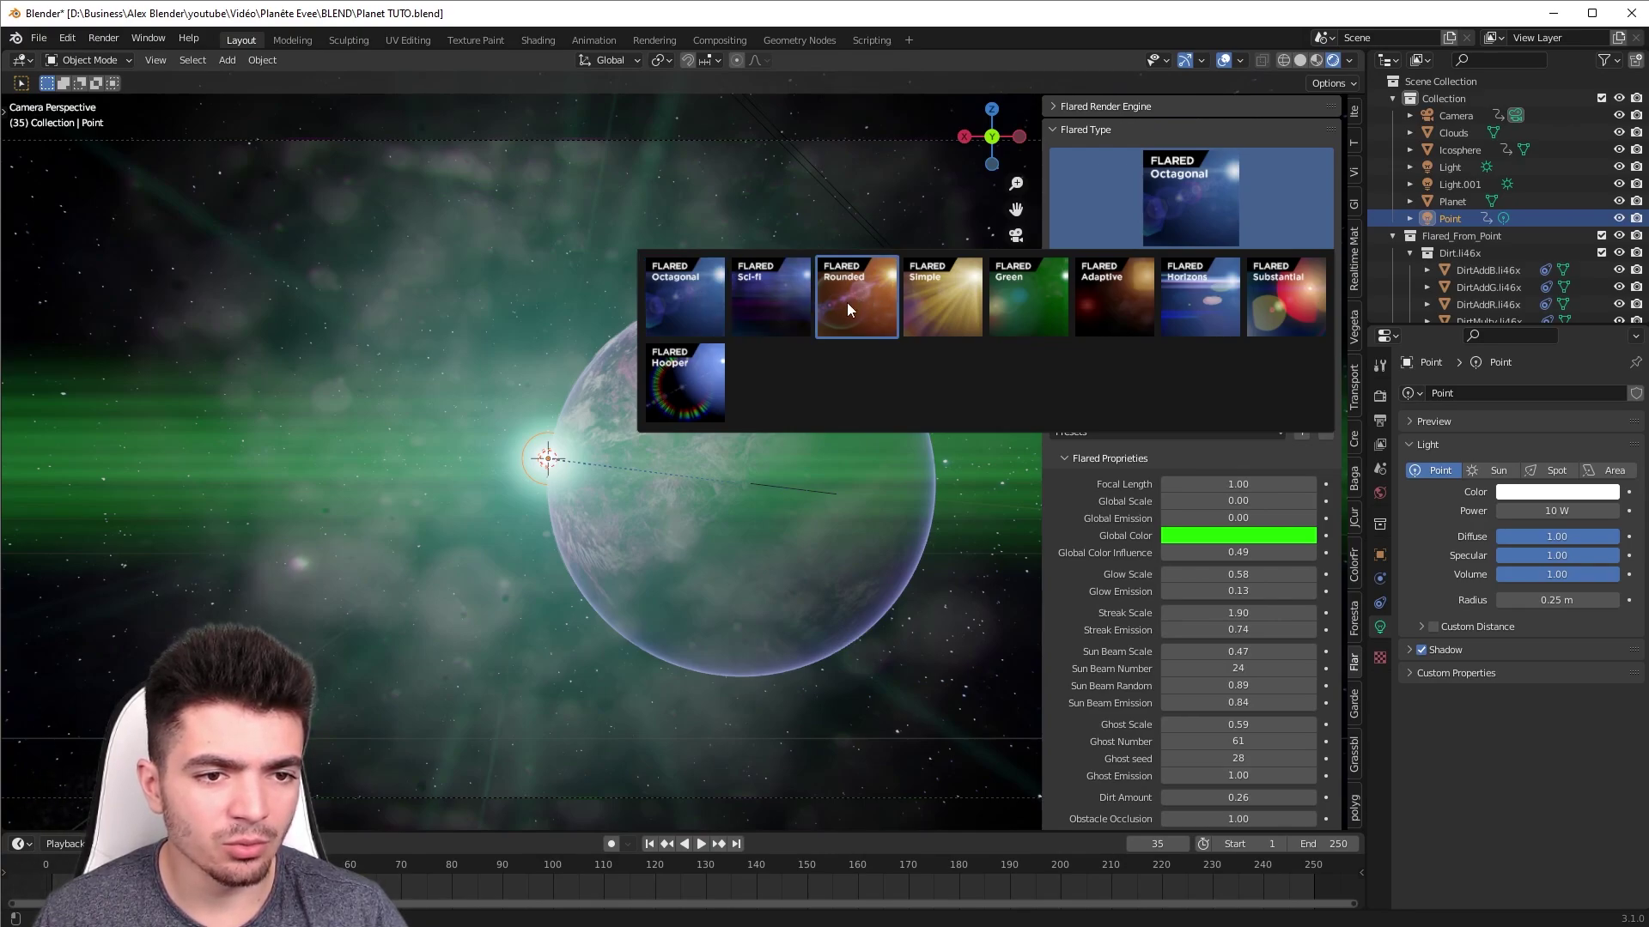
scroll(1237, 706, down, 3)
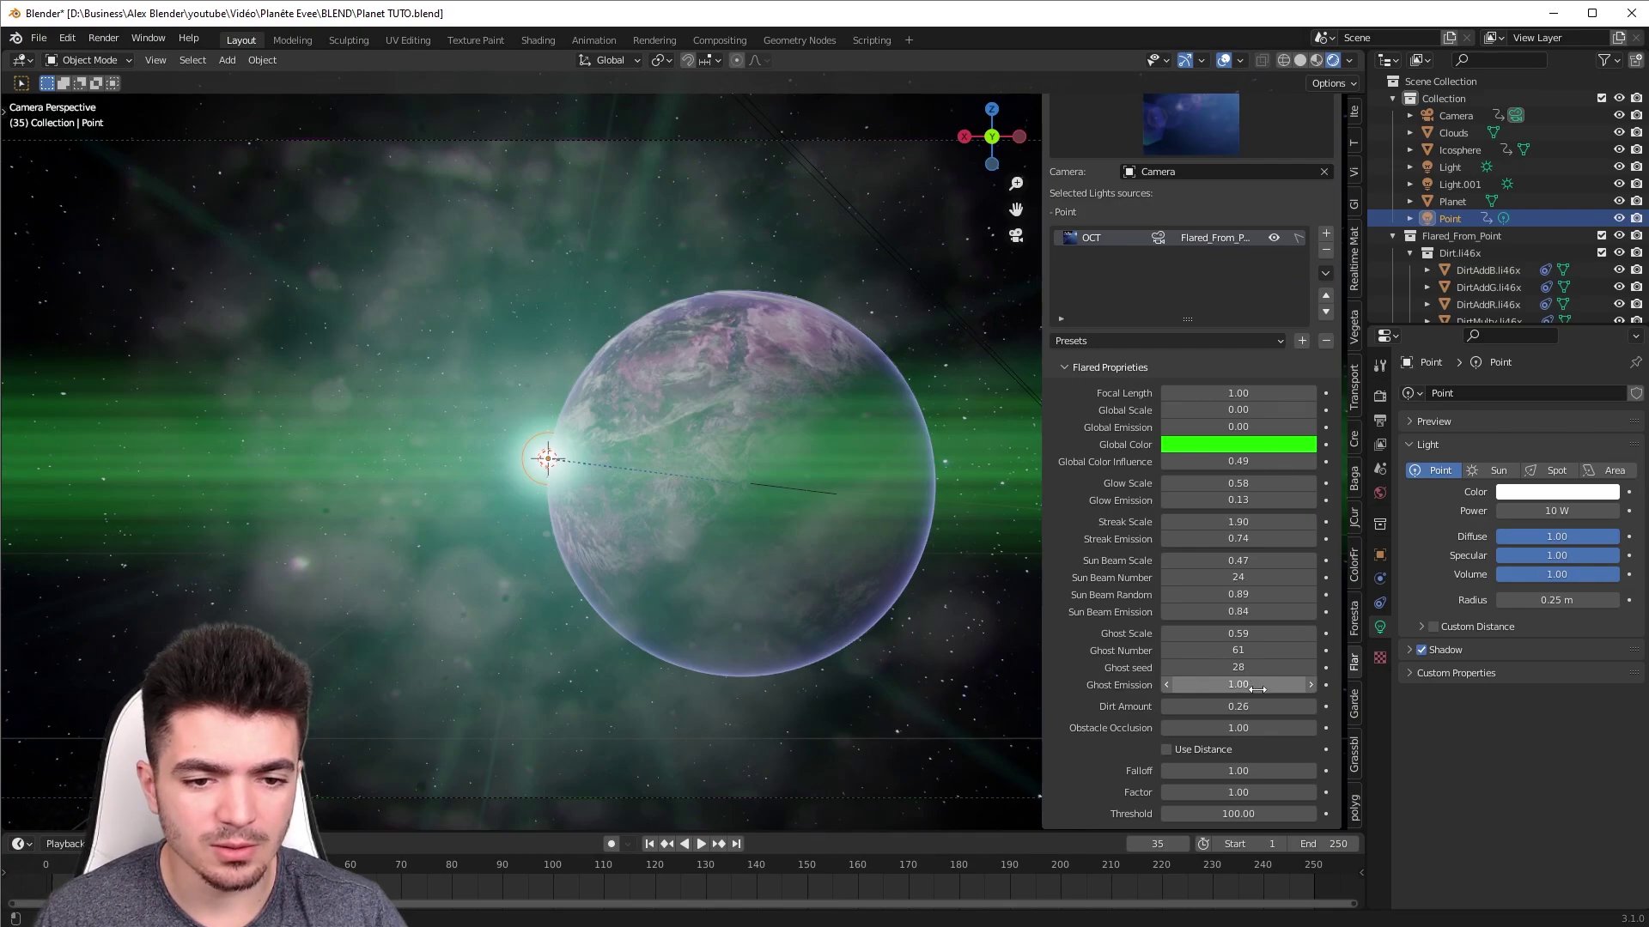
- Set the ghost seed to 35 and ghost emission to 1.00
click(1202, 674)
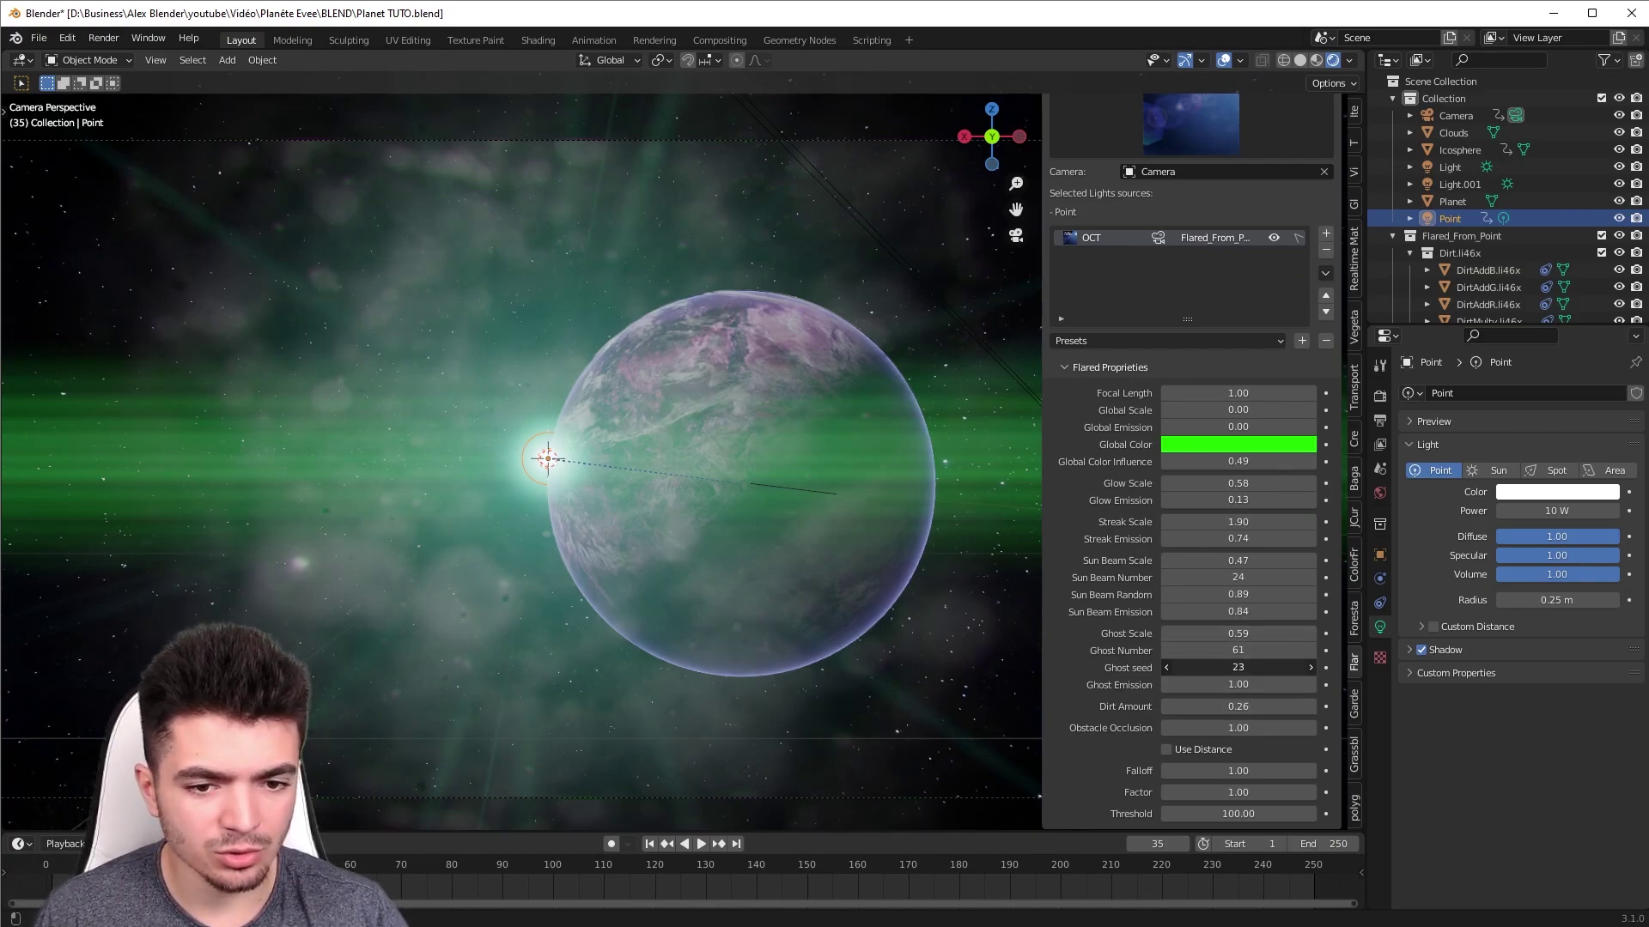
drag(1238, 667, 1224, 685)
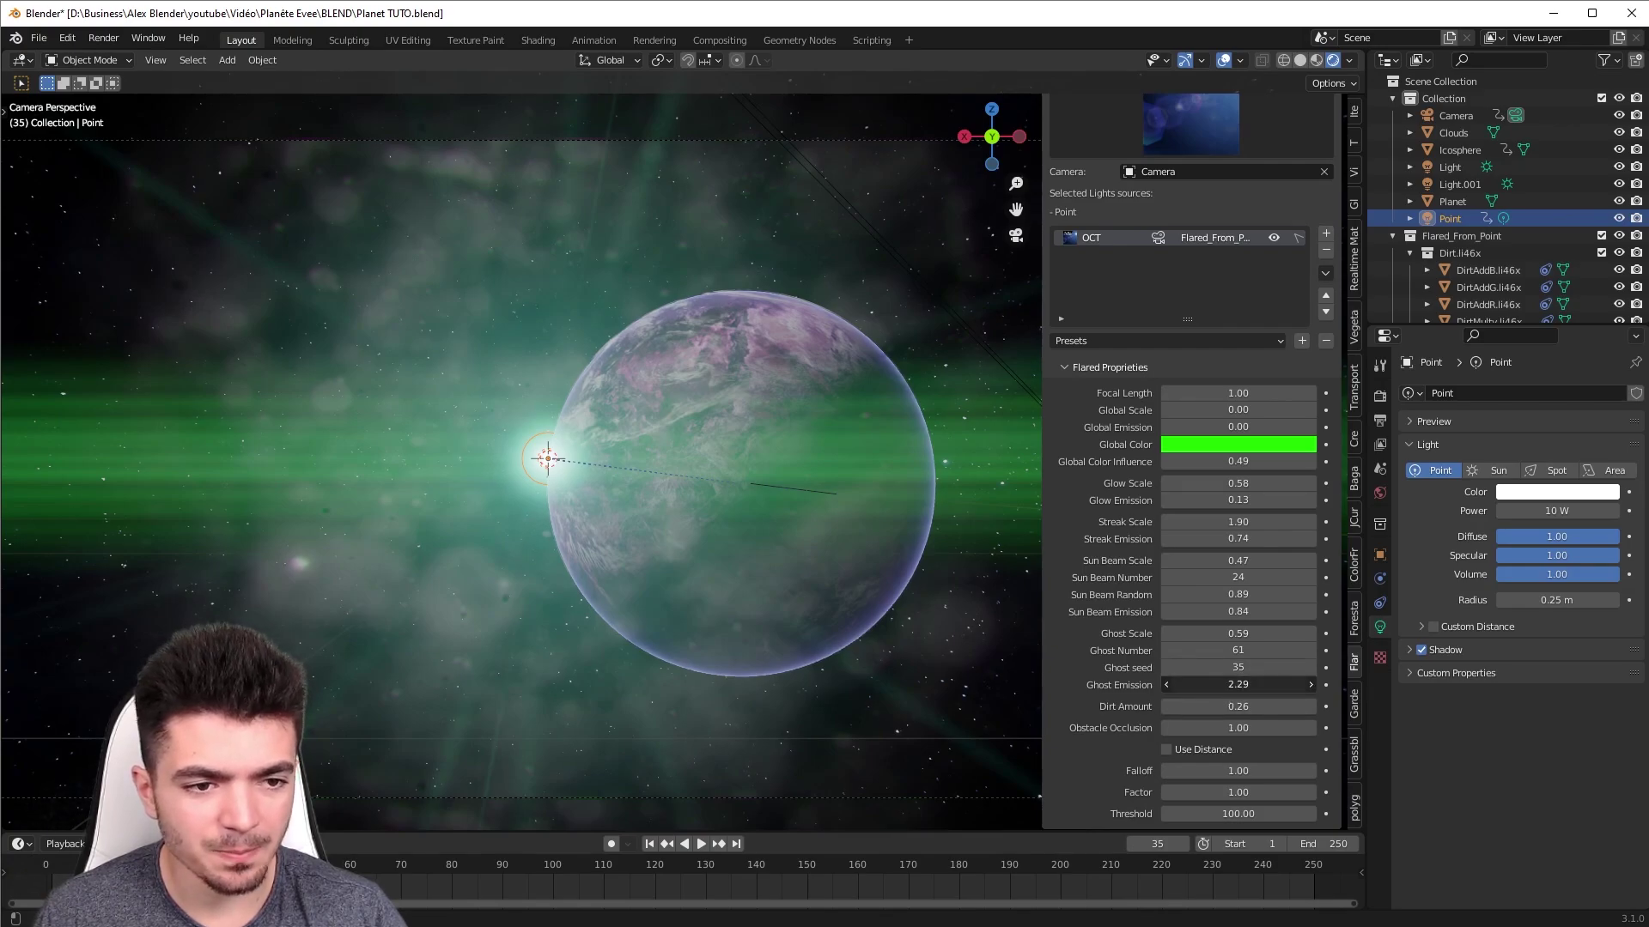
text(1)
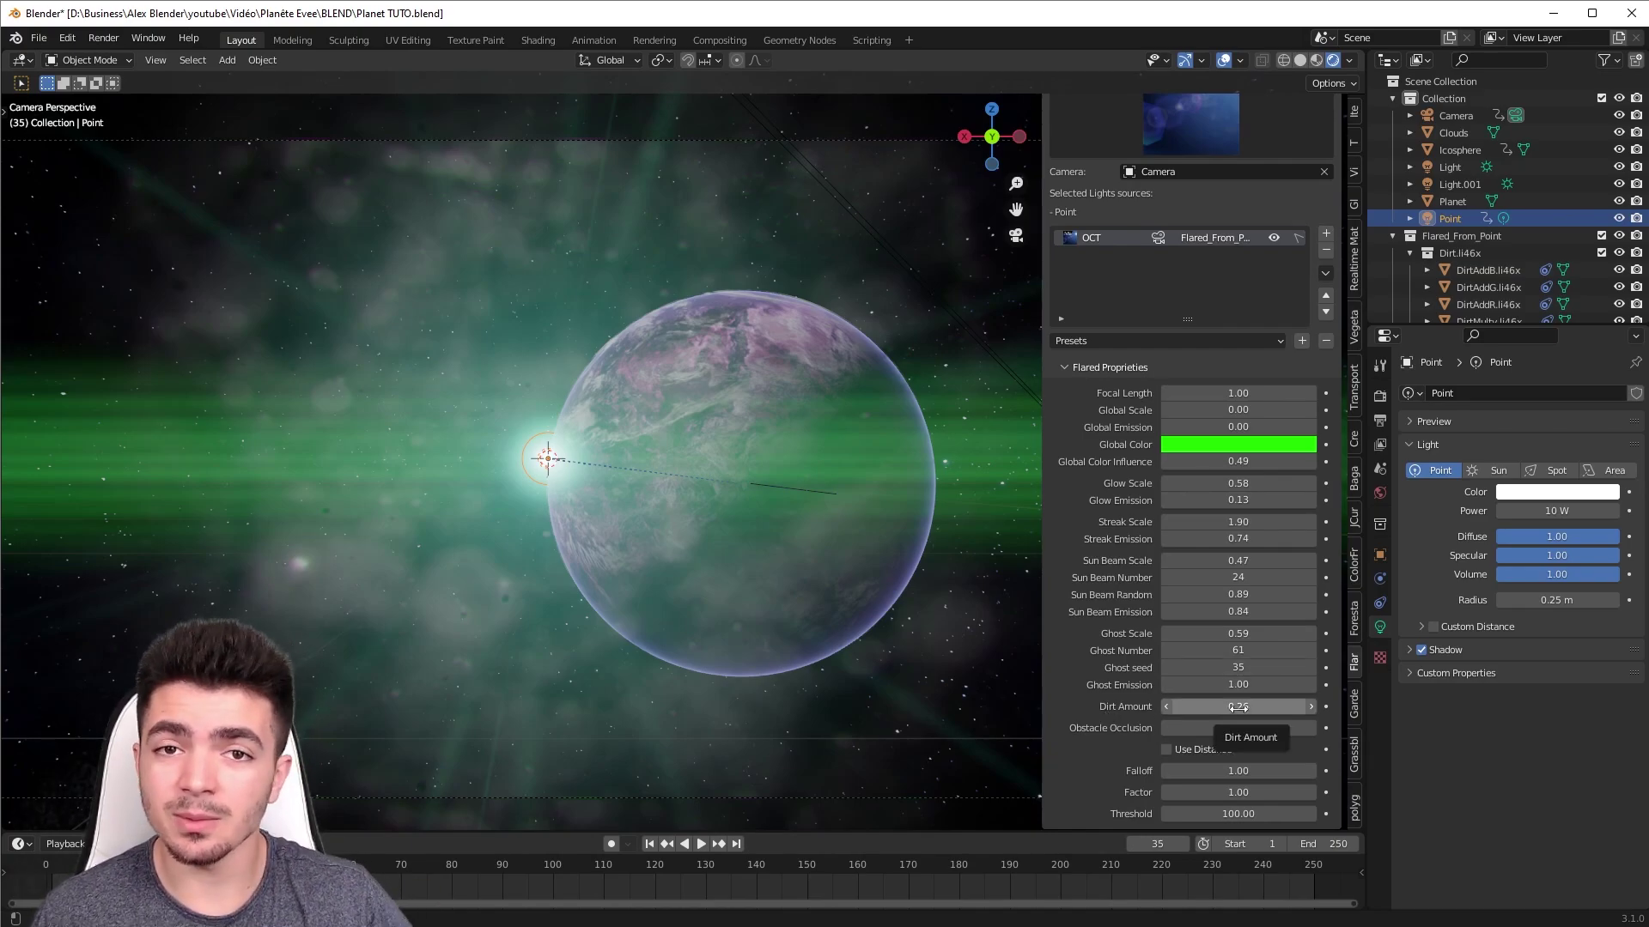
- Lower Dirt Amount to 0.06 and set Obstacle Occlusion to 1.00
drag(1234, 707, 1194, 706)
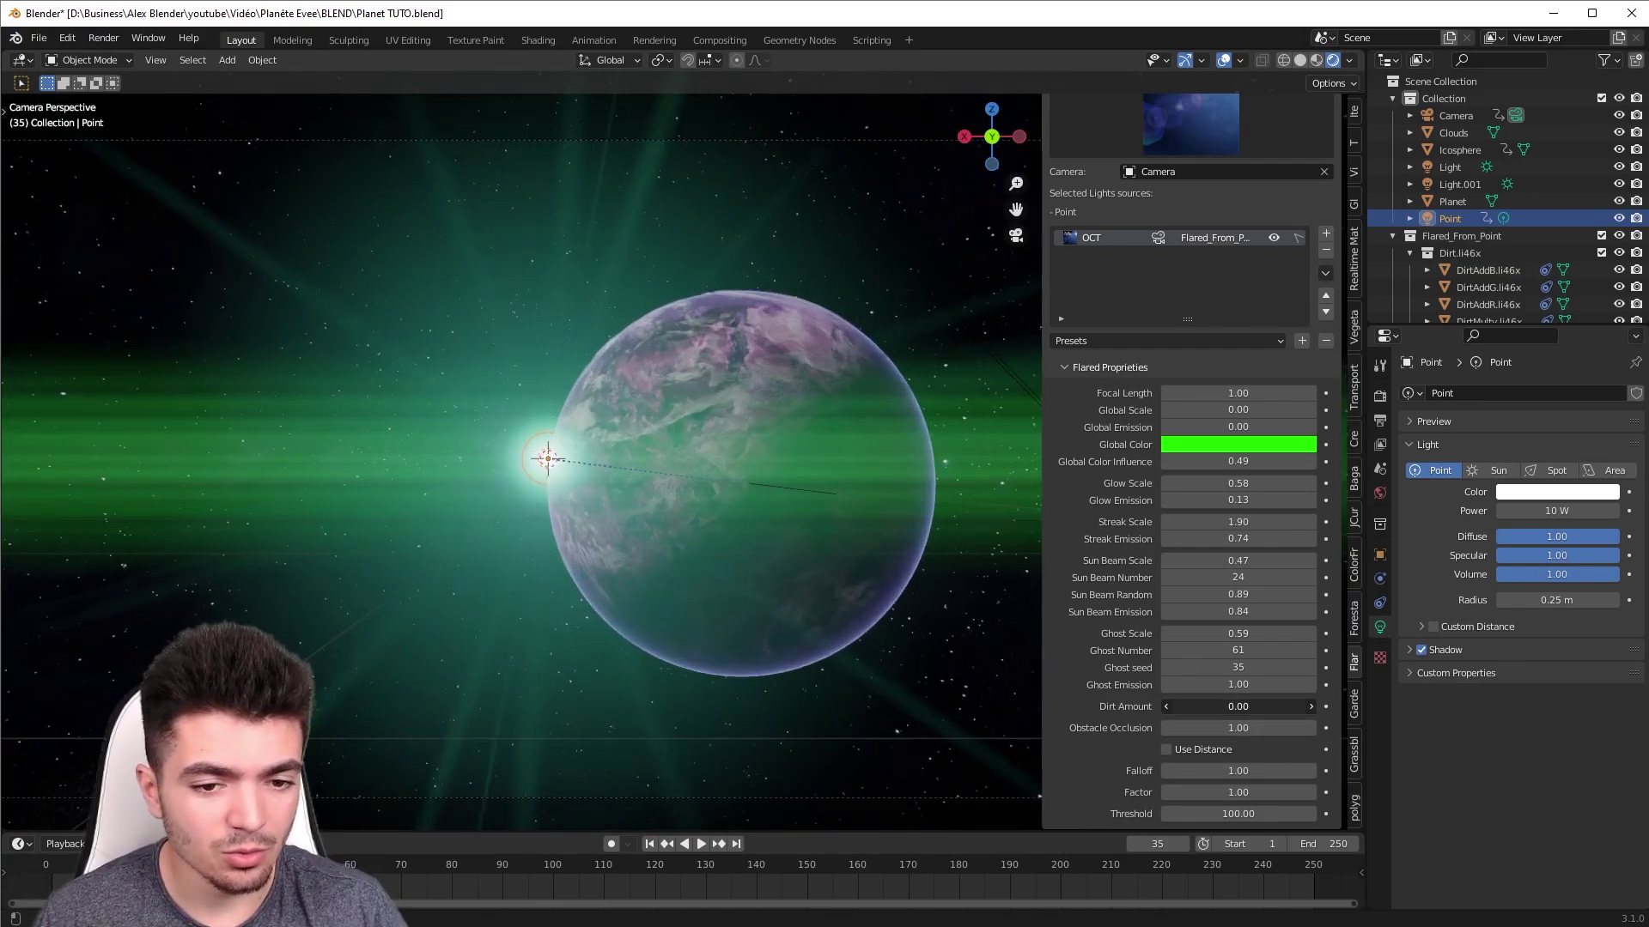
mouse_move(1238, 707)
mouse_down()
mouse_move(1313, 707)
mouse_move(1169, 707)
mouse_move(1270, 707)
mouse_move(1202, 707)
mouse_up()
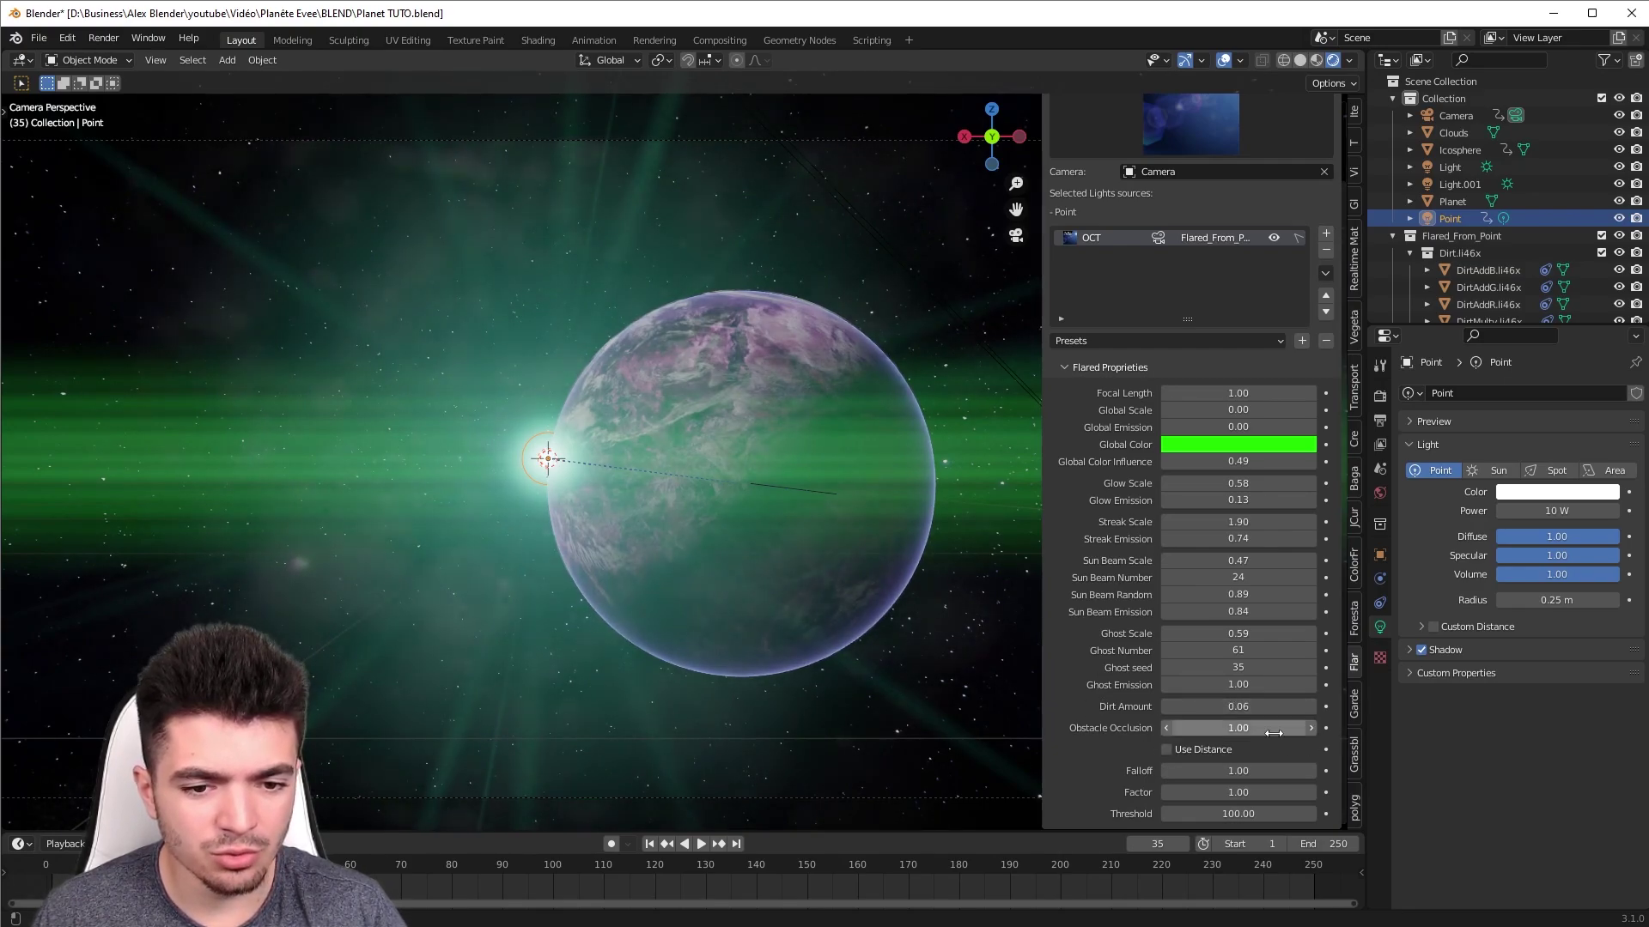
drag(1238, 728, 1254, 728)
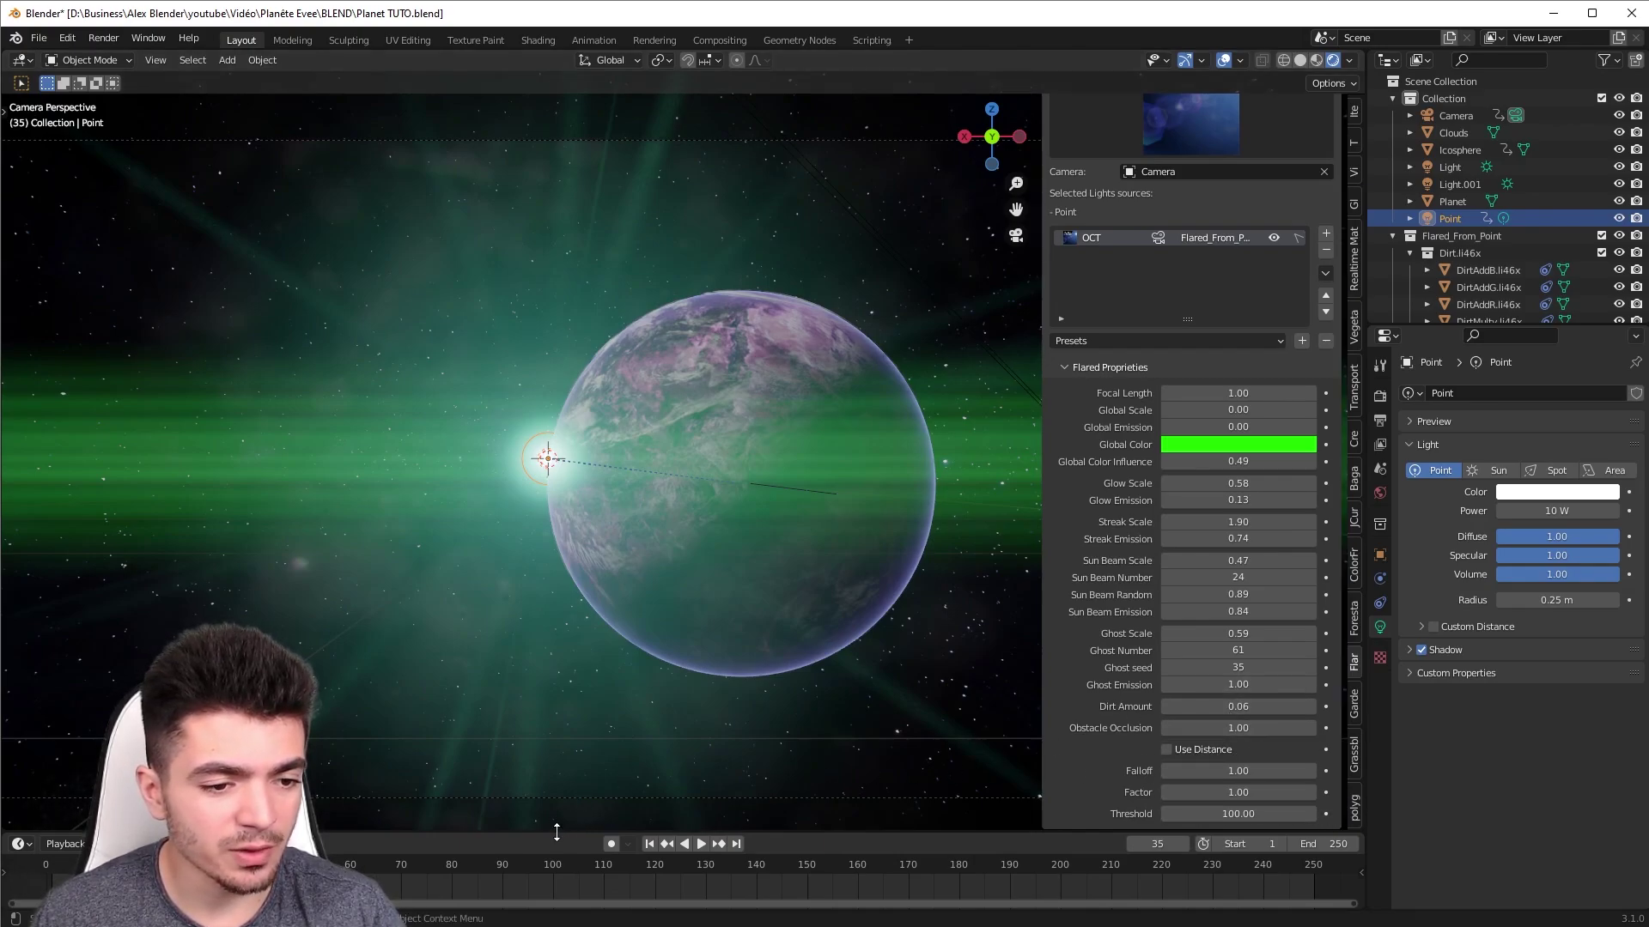
- Select the Camera, play its animation, and rewind to frame 1
drag(532, 832, 532, 827)
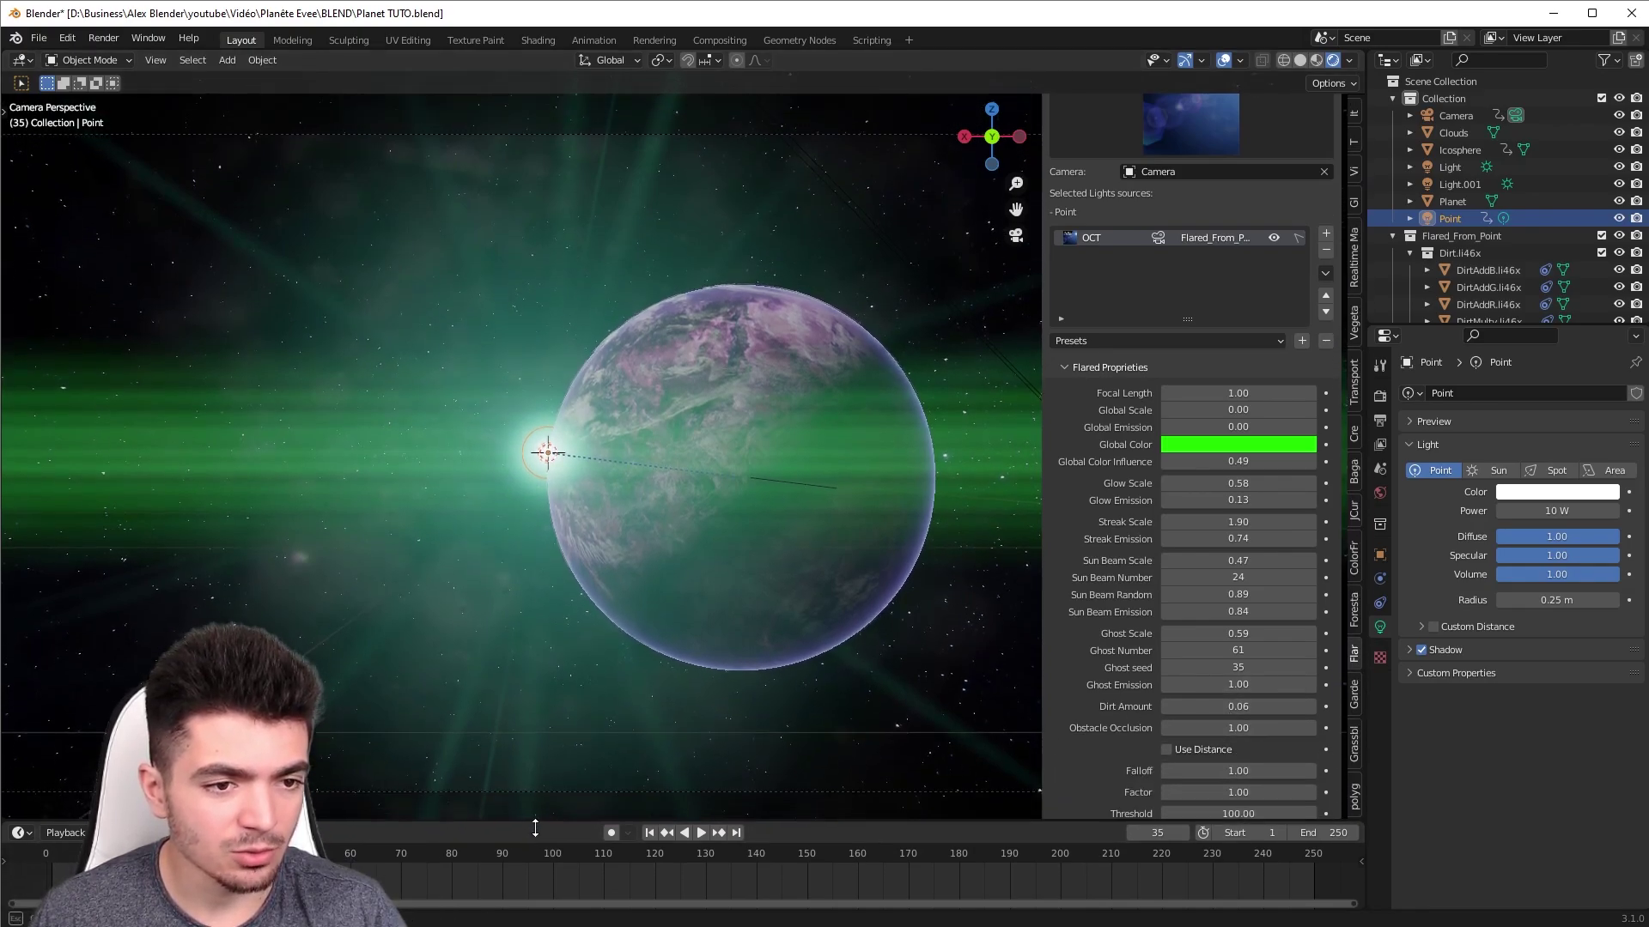
click(685, 796)
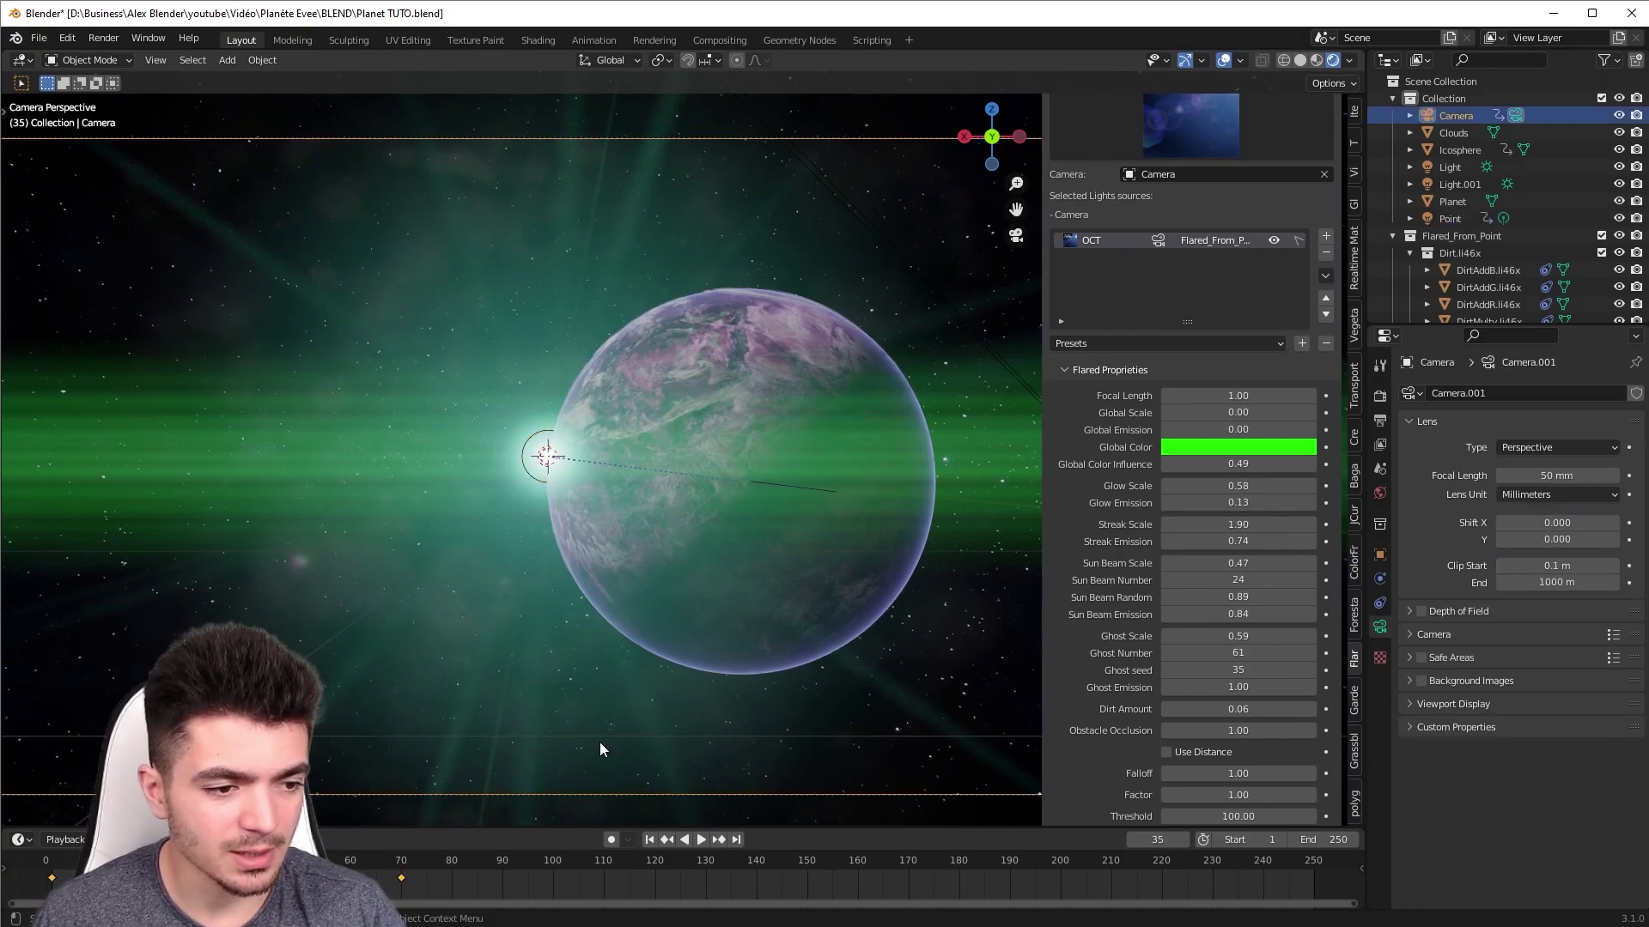
click(147, 871)
key(space)
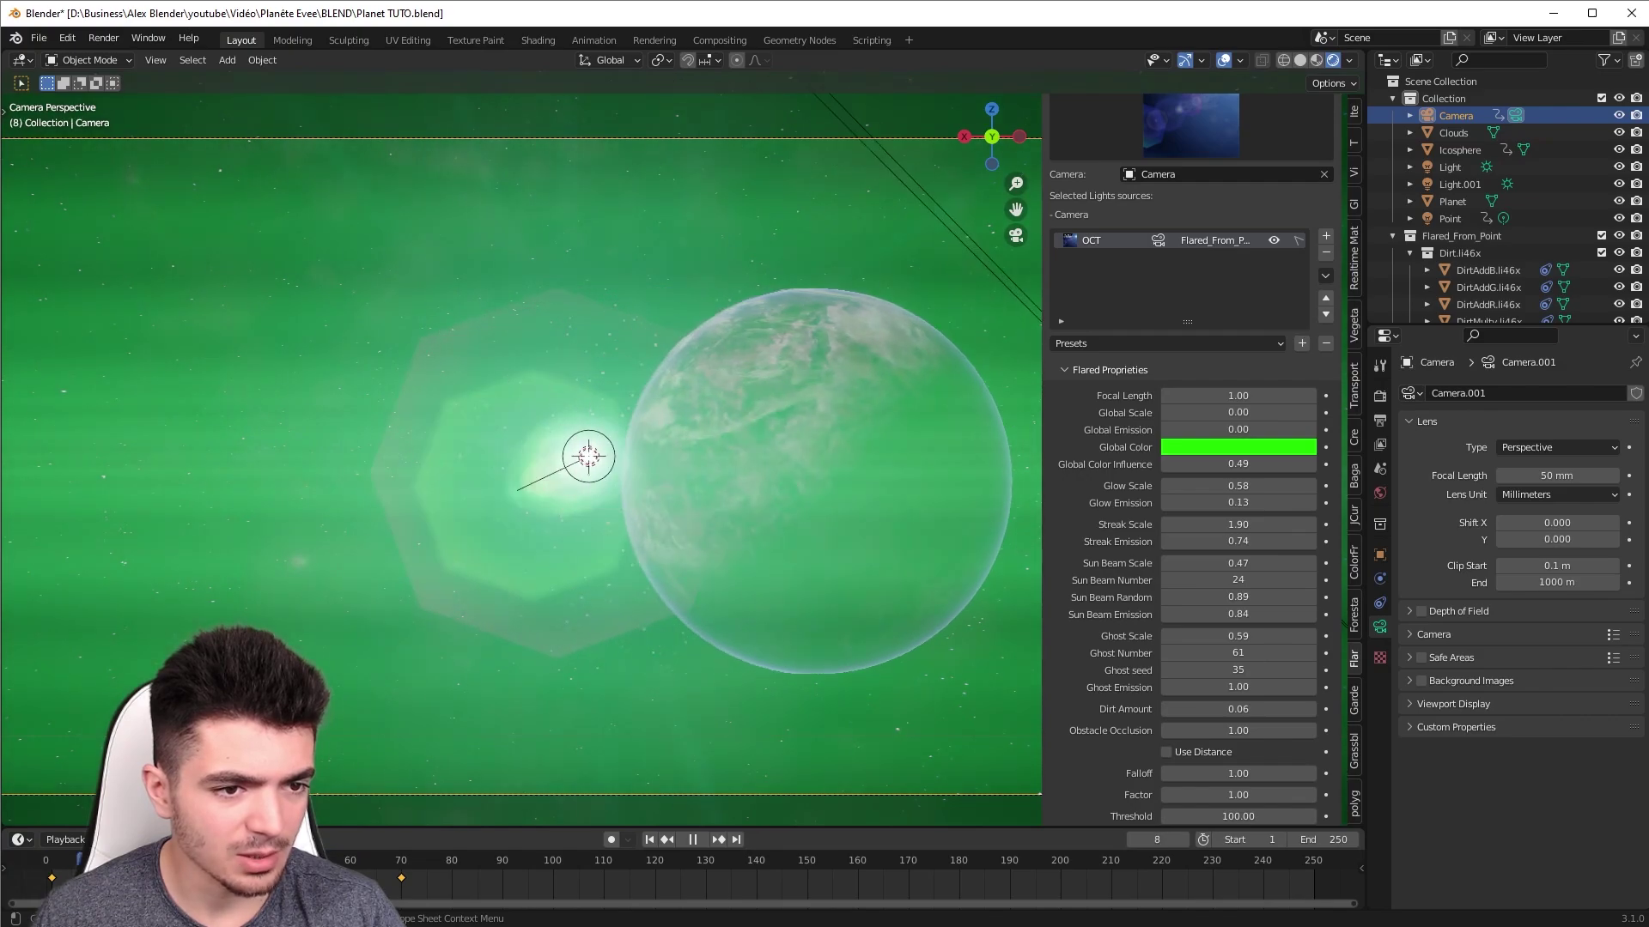
drag(408, 895, 52, 882)
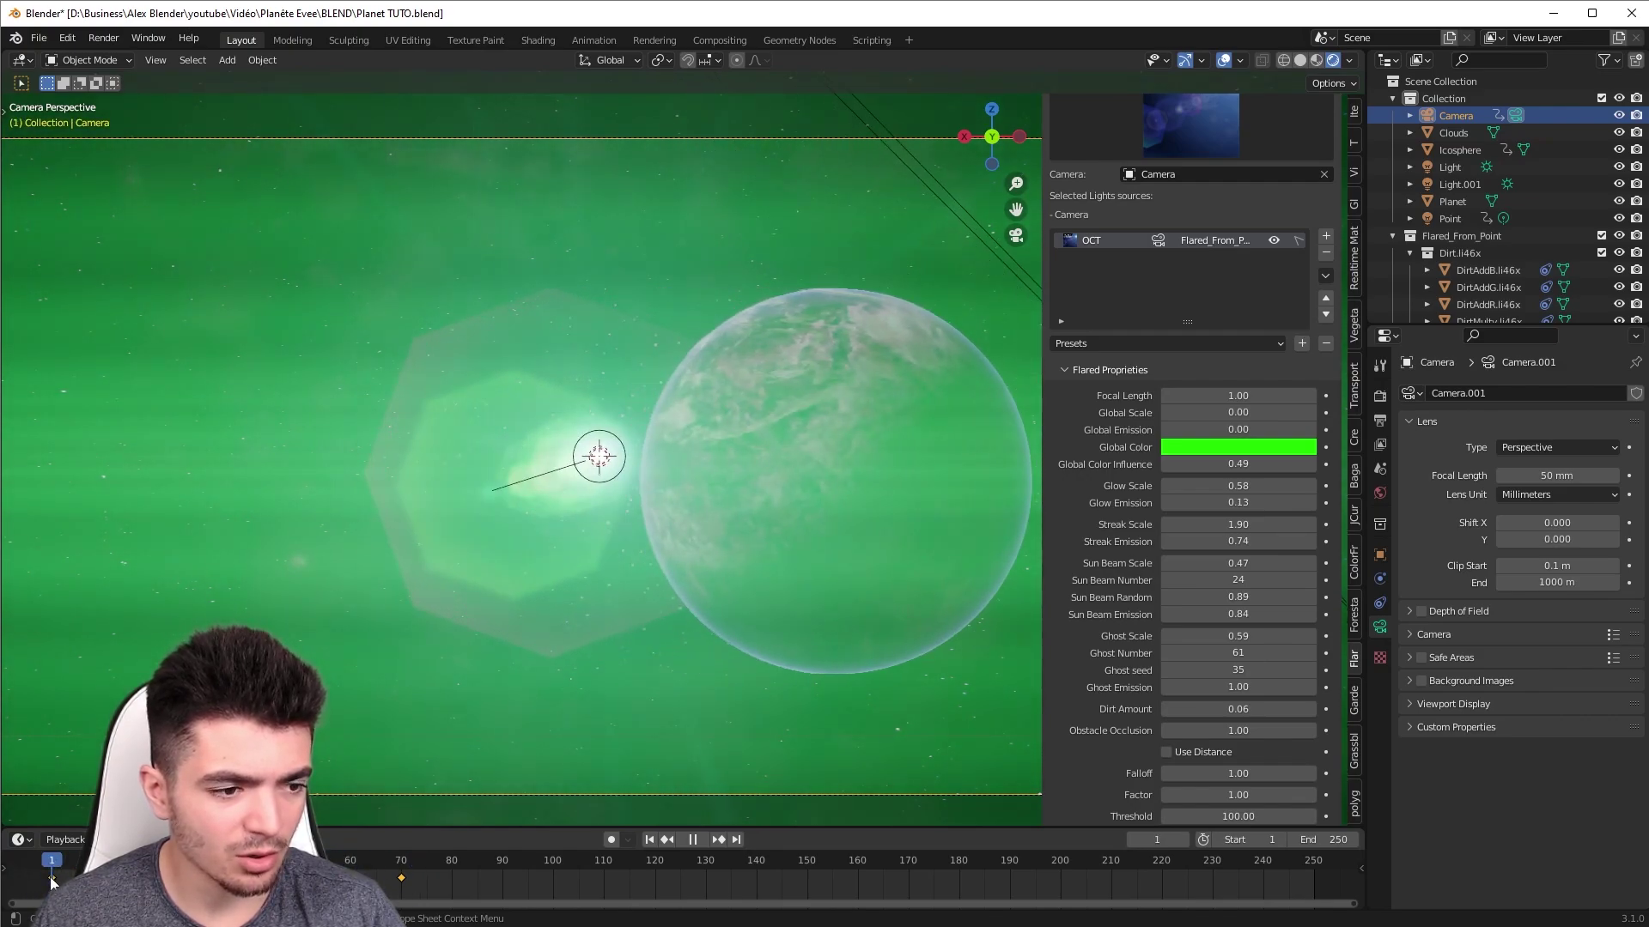
- Reduce ghosts to scale 0.41 with 55 ghosts and replay to watch the flare dim
scroll(496, 420, up, 1)
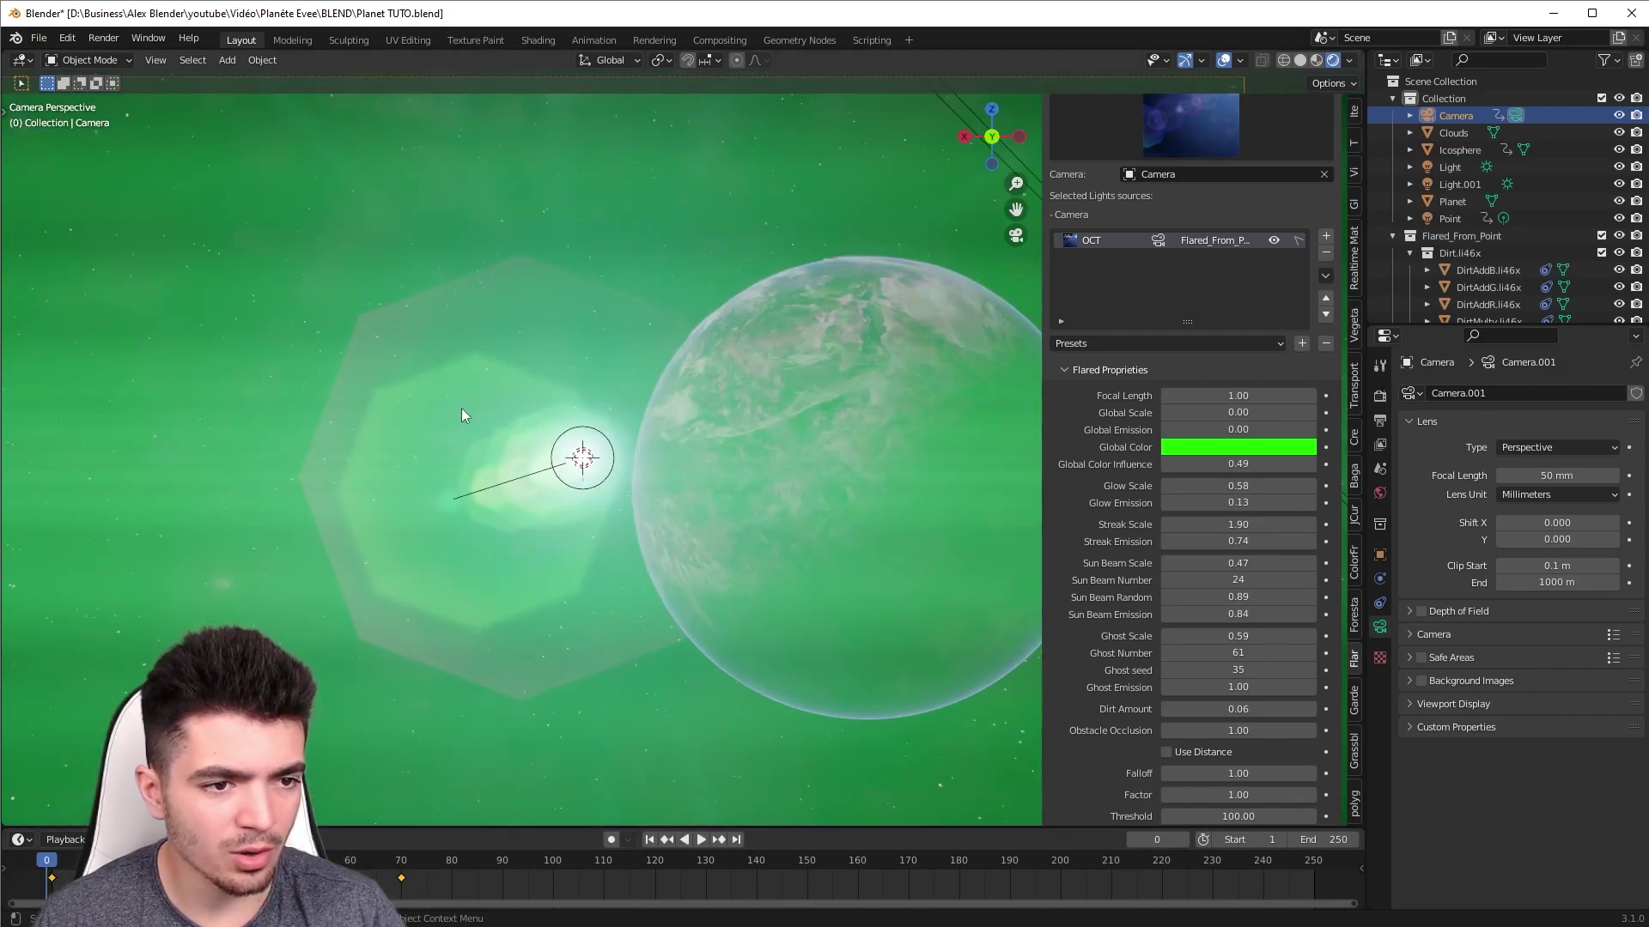
drag(1238, 635, 1211, 635)
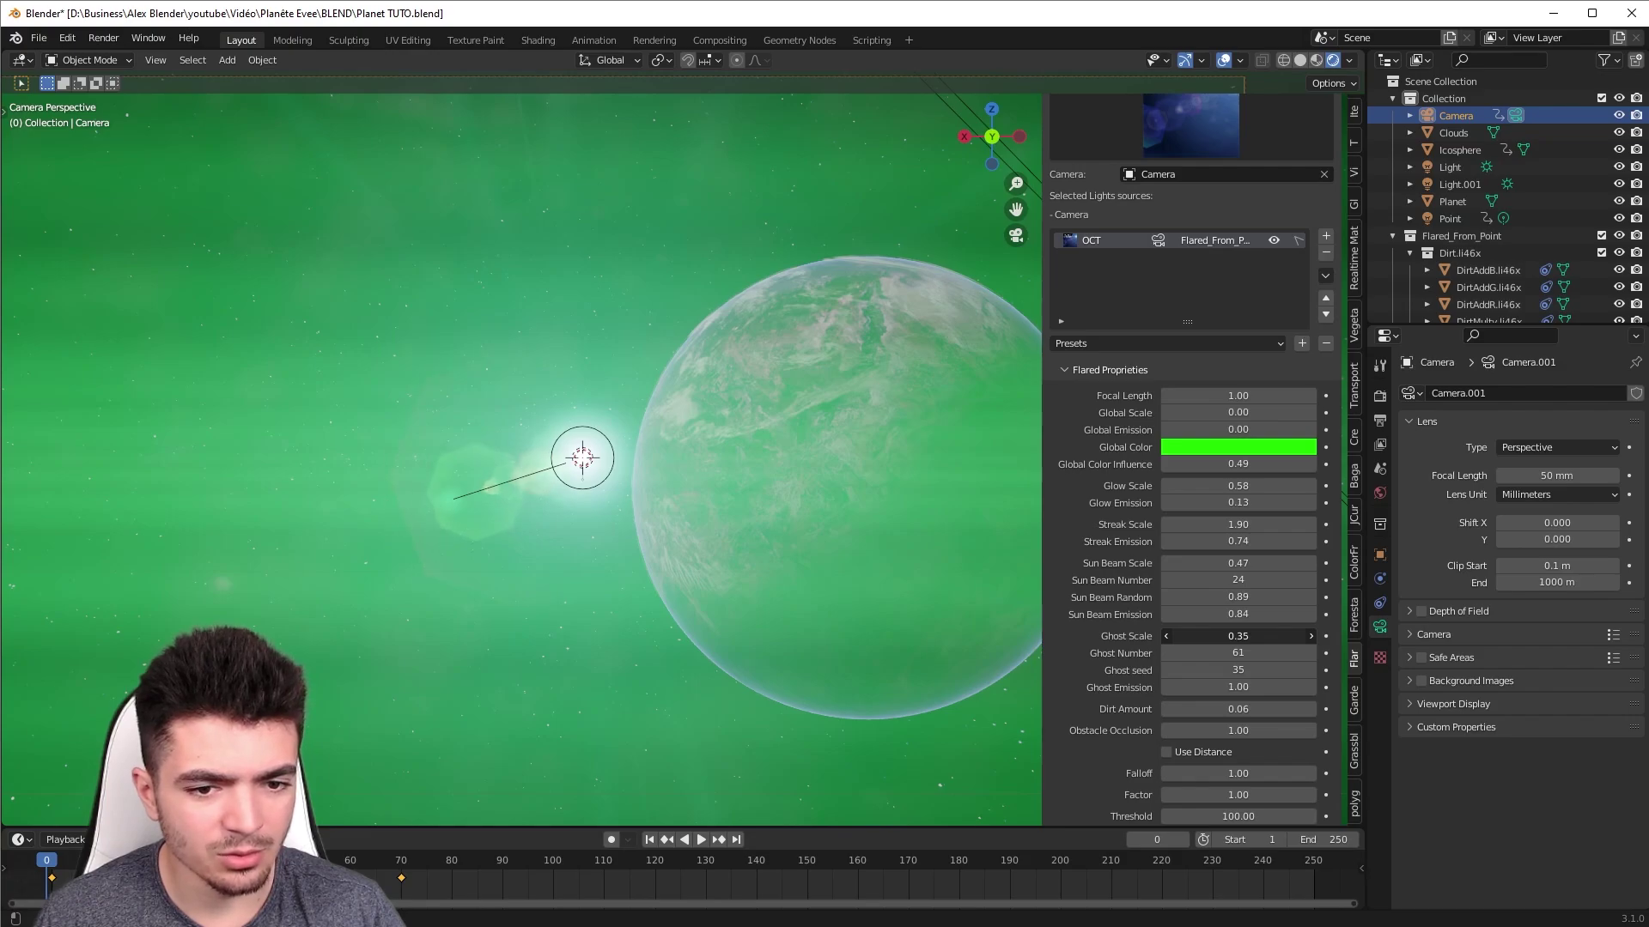
mouse_move(1238, 636)
mouse_down()
mouse_move(1254, 635)
mouse_move(1224, 653)
mouse_up()
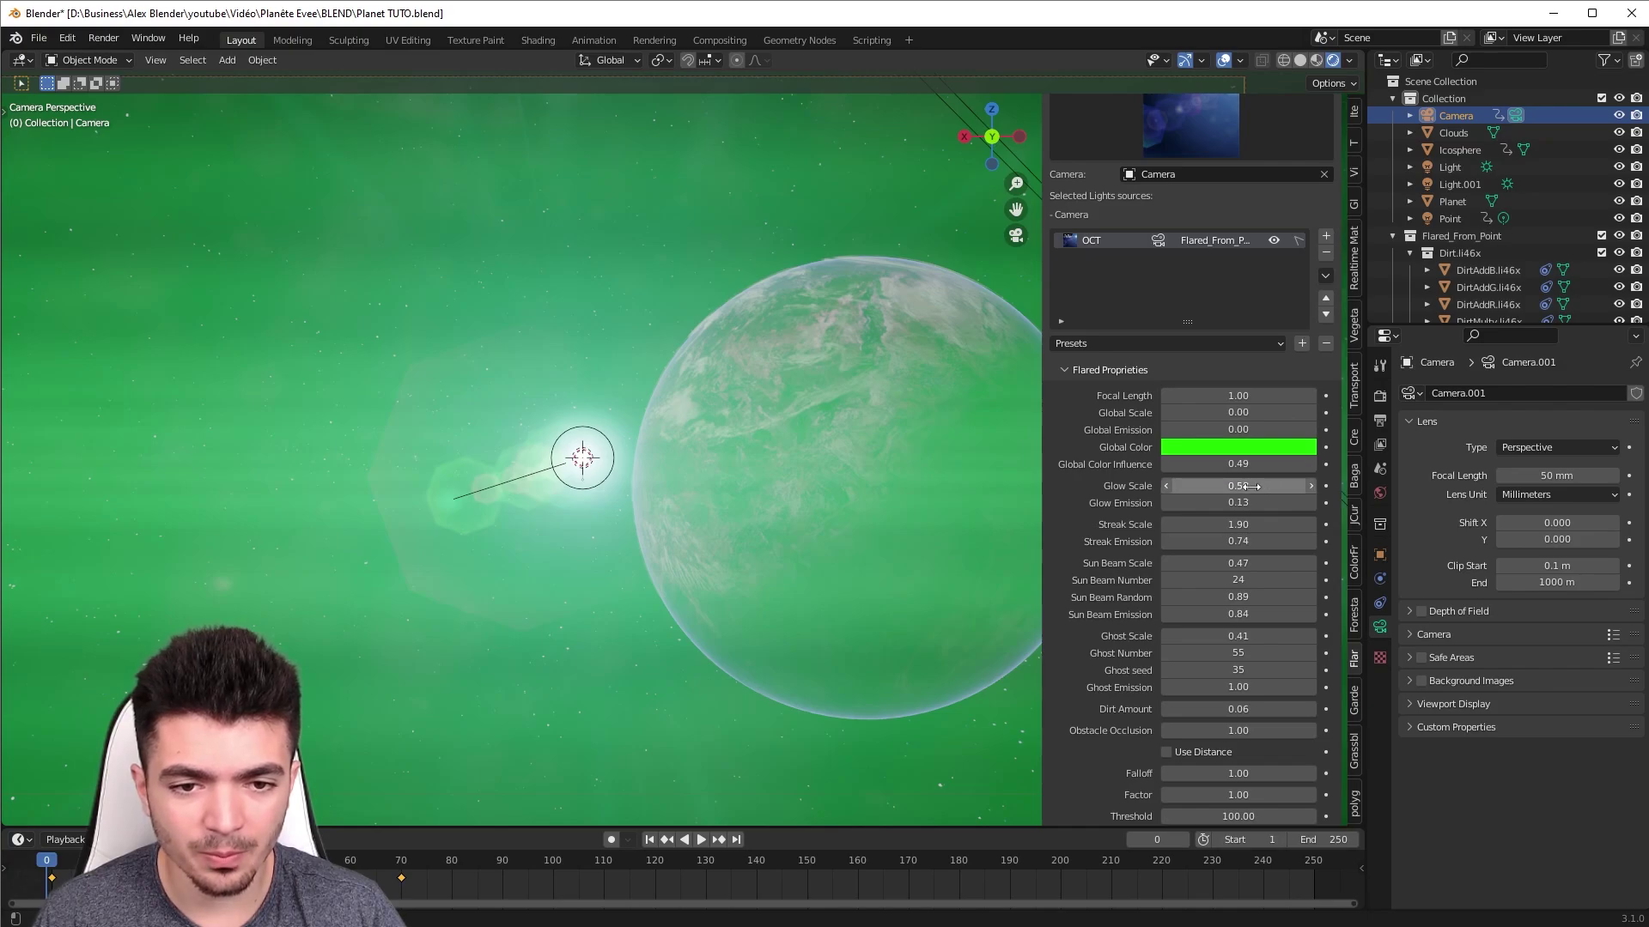
right_click(1202, 486)
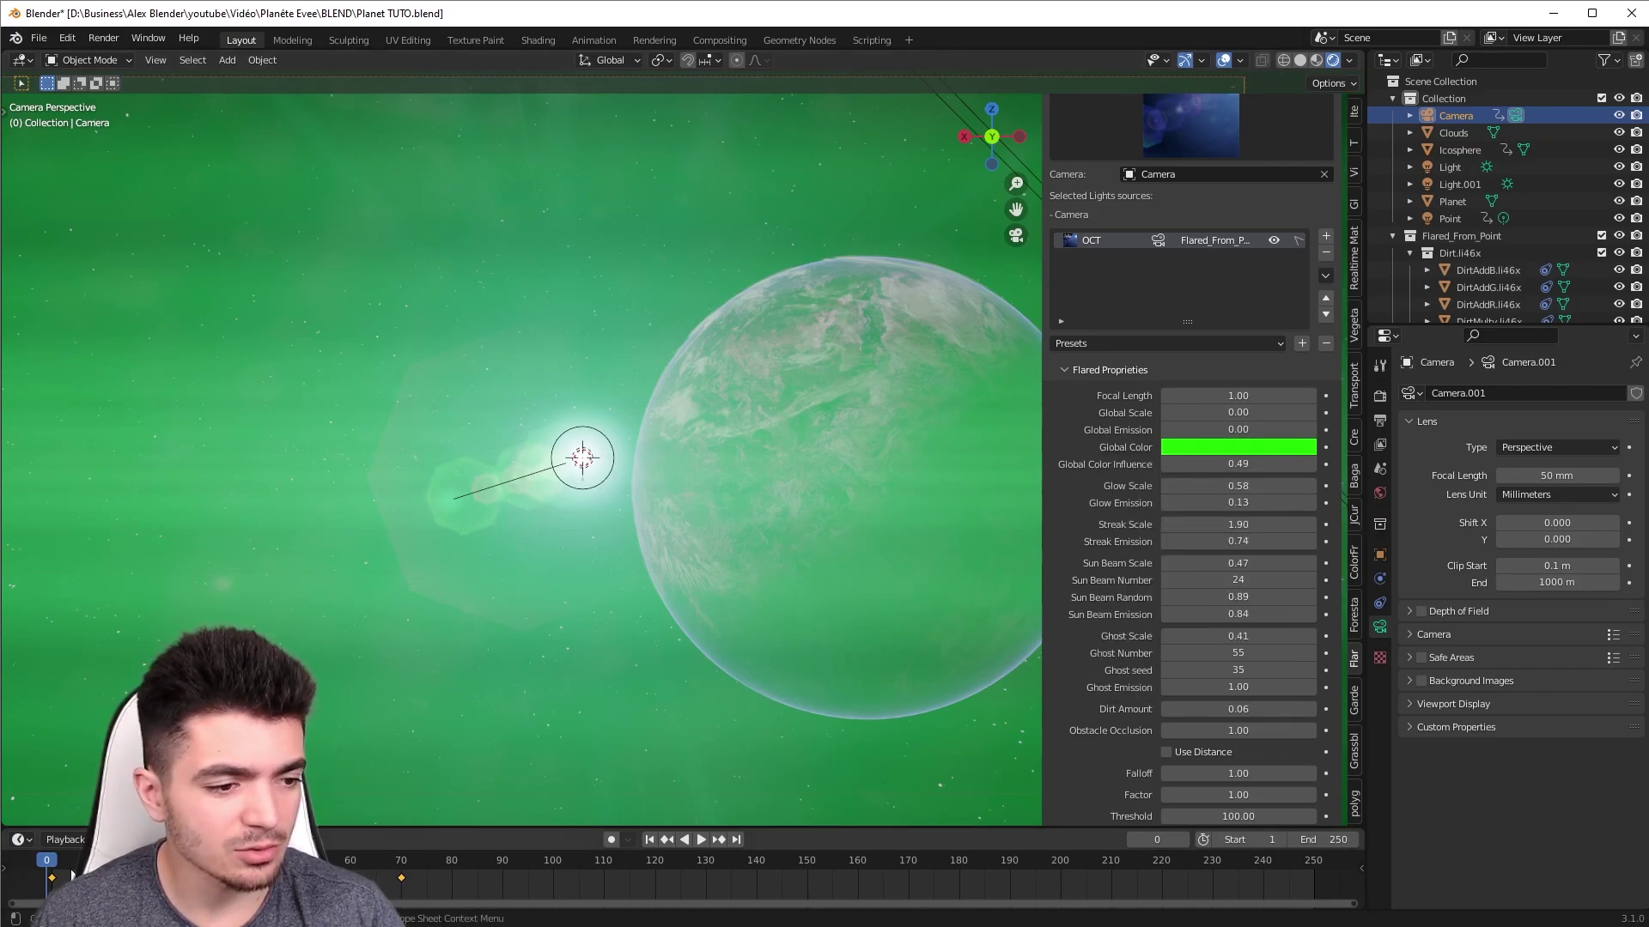
key(space)
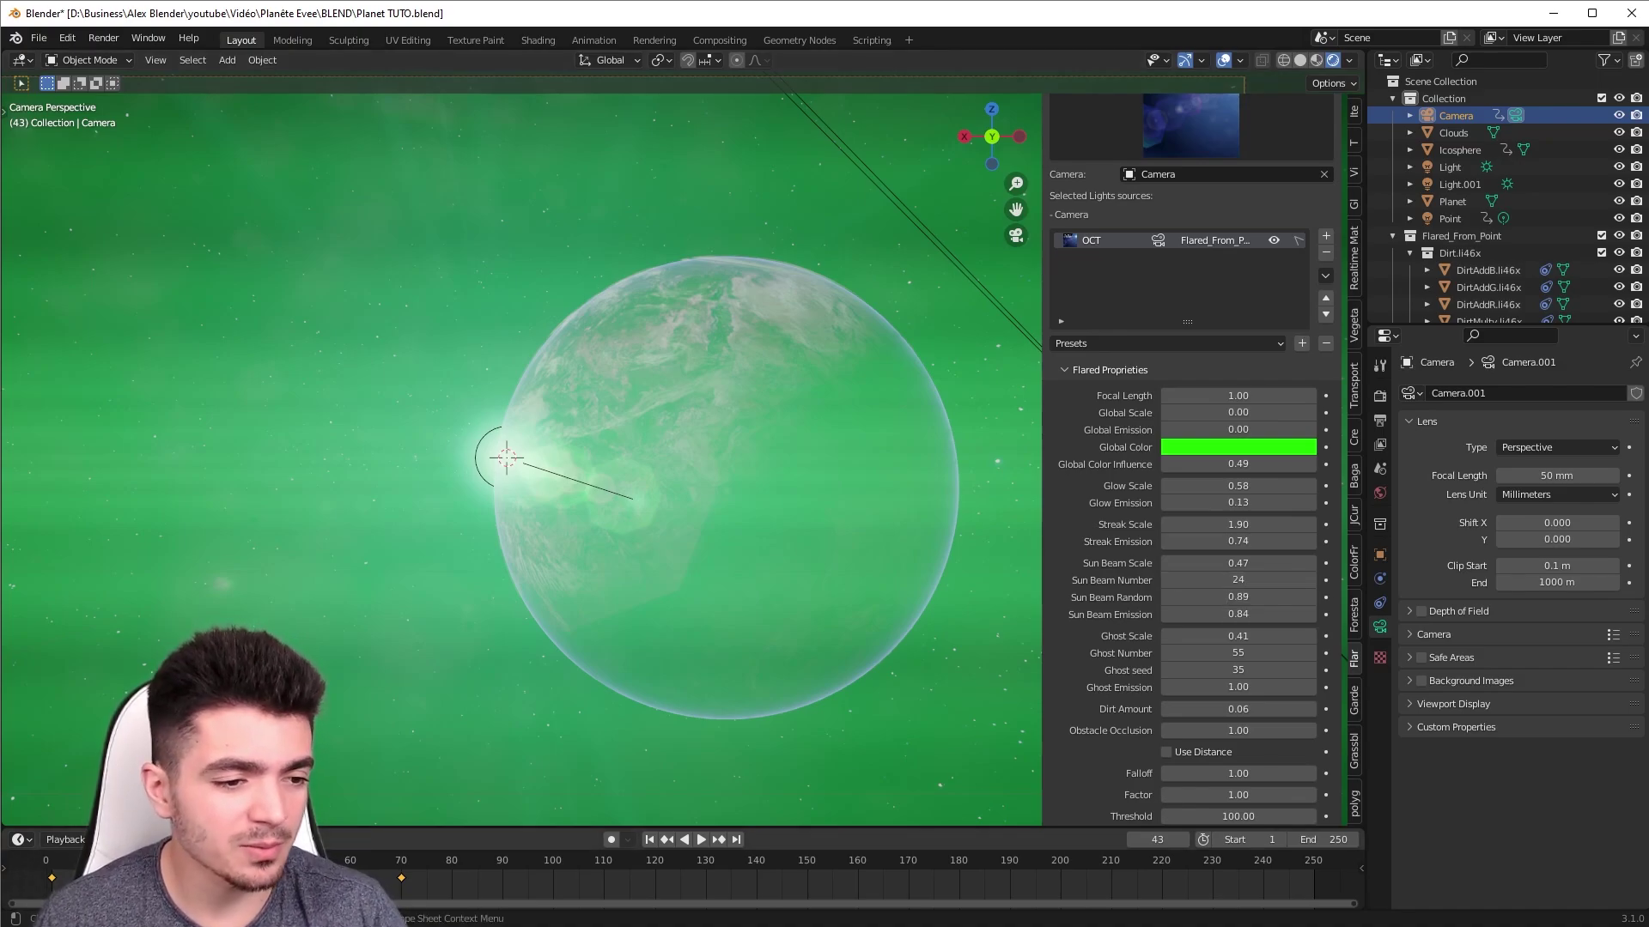
key(shift+ctrl+space)
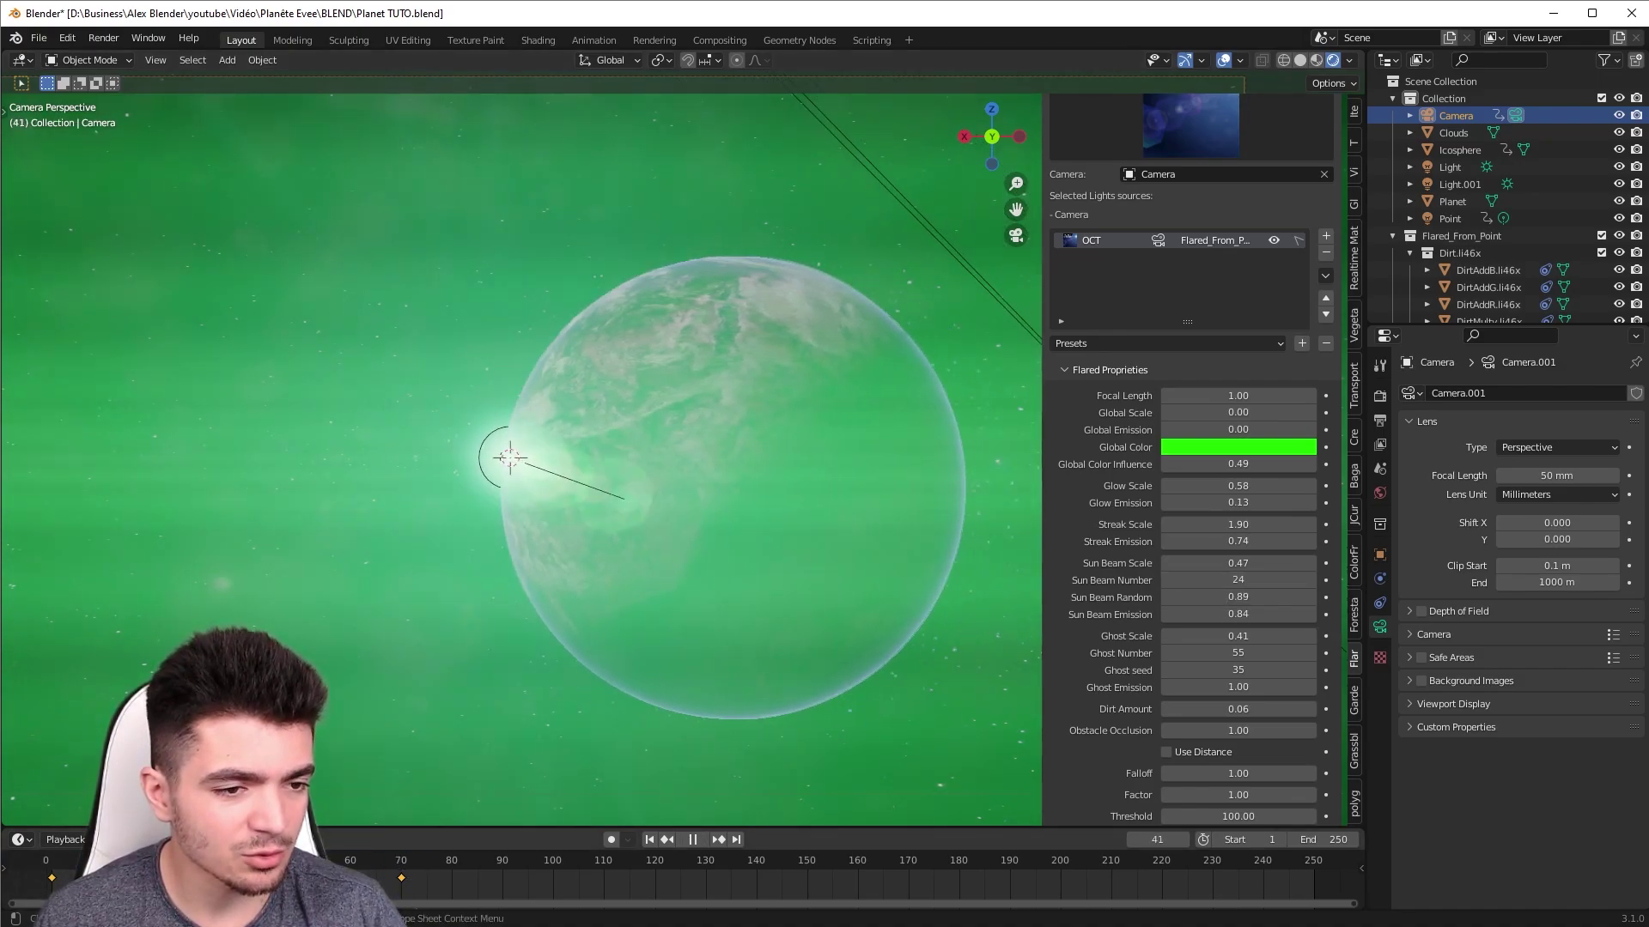
click(550, 437)
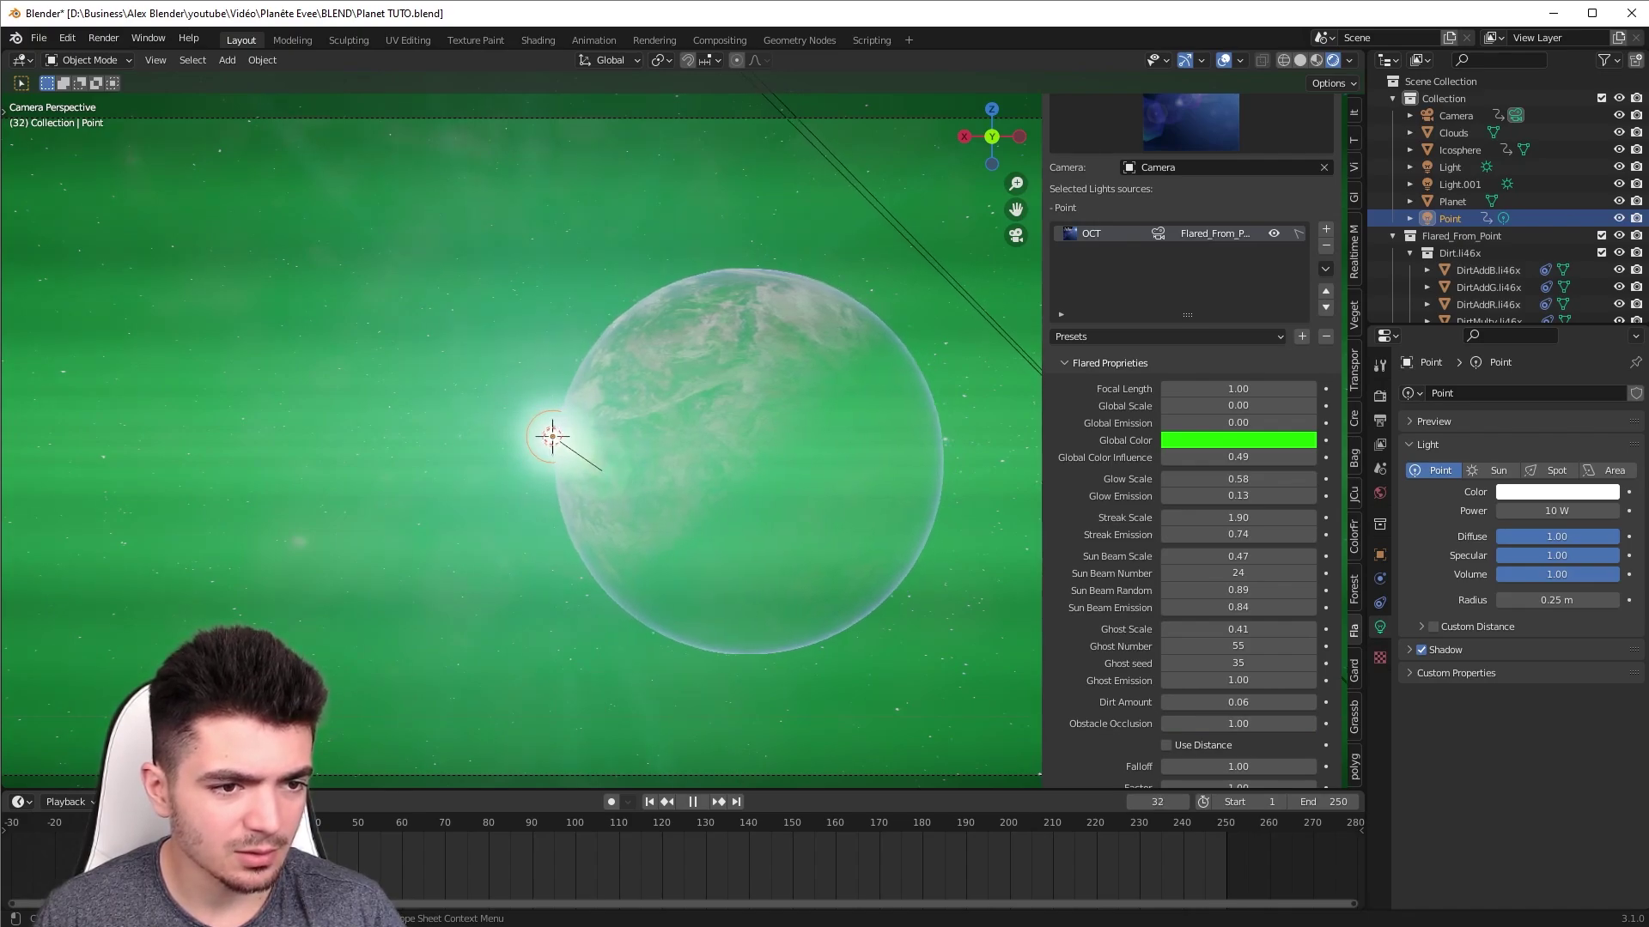
- Keyframe Obstacle Occlusion at 1.00 on frame 33 and 0.00 on frame 38
scroll(1271, 689, down, 2)
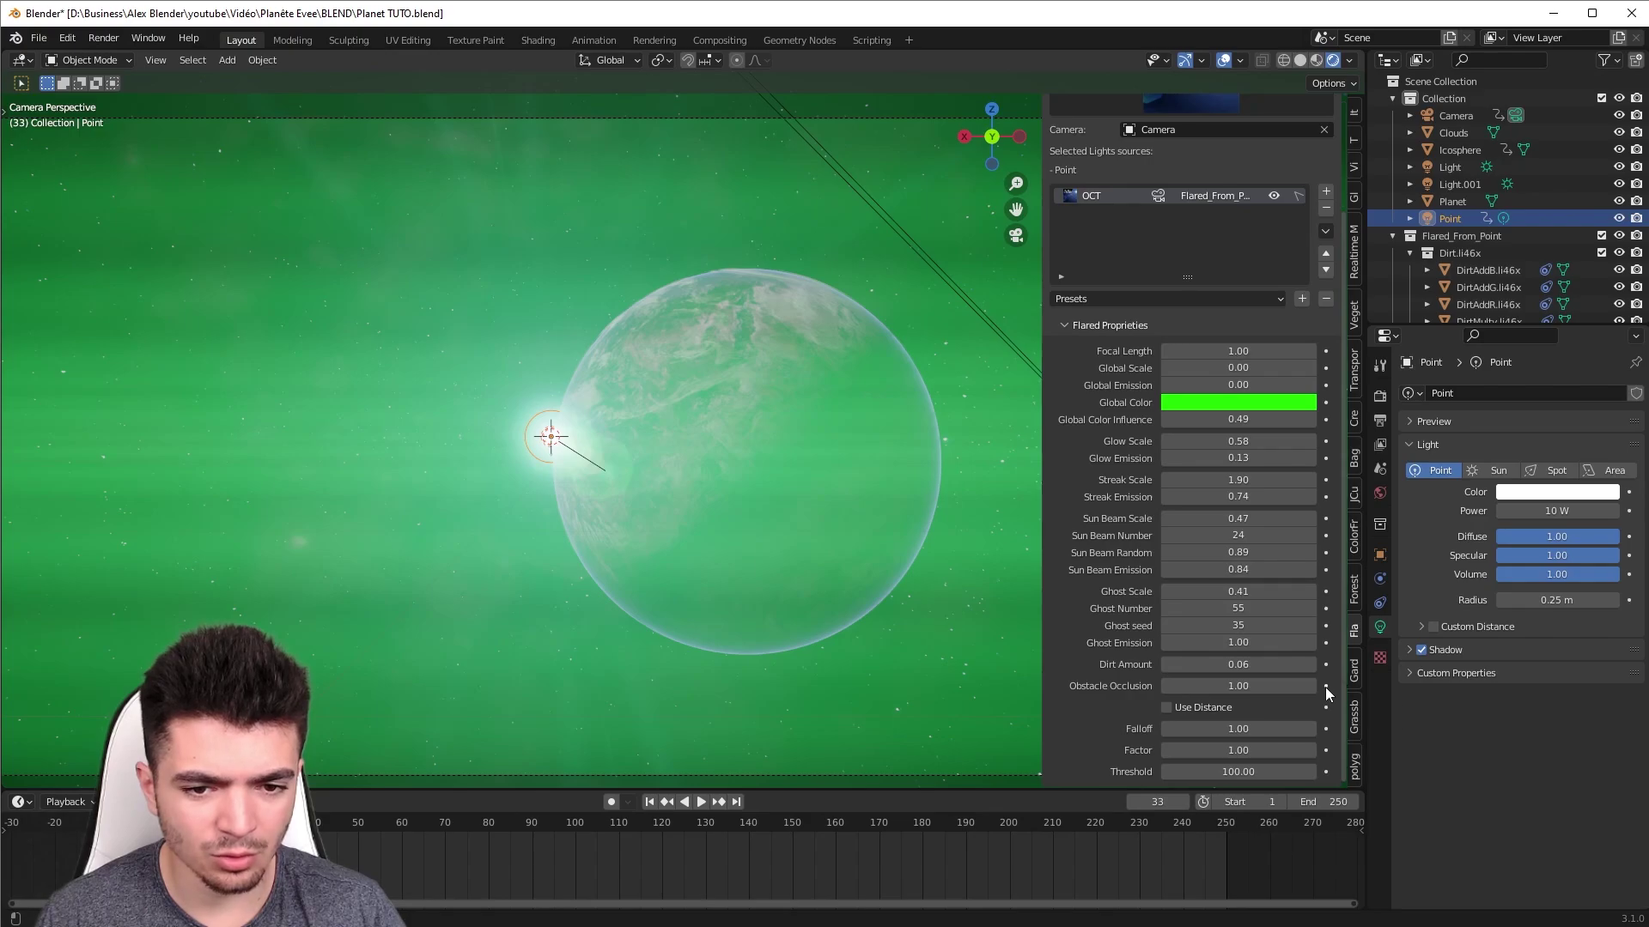
right_click(1202, 687)
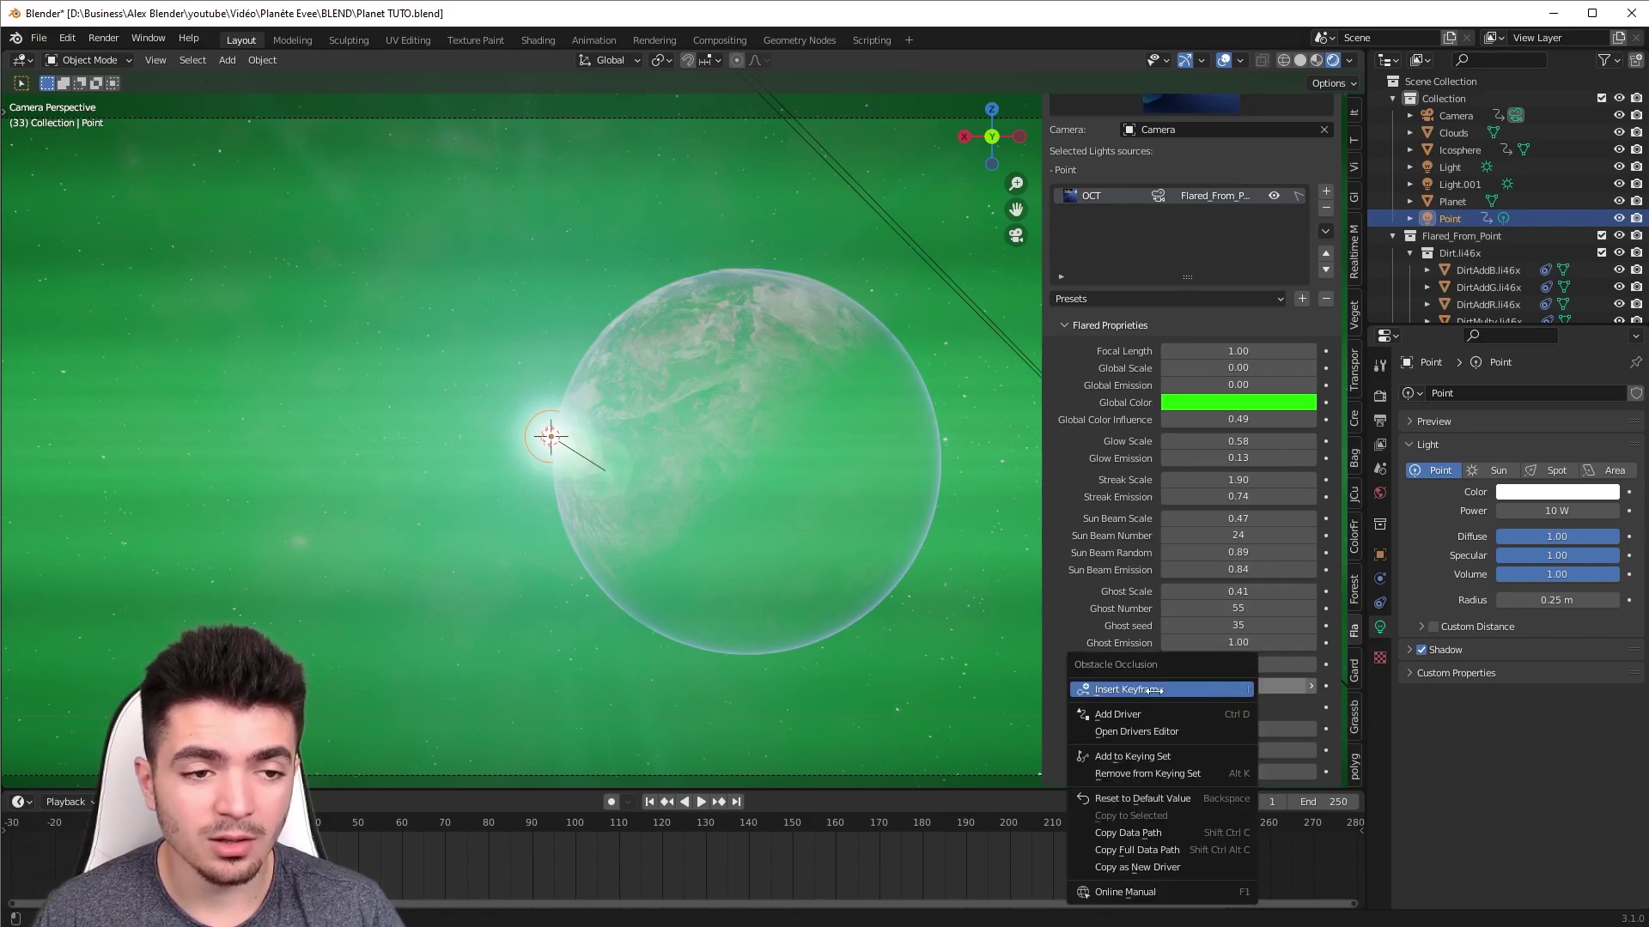
click(1202, 690)
key(space)
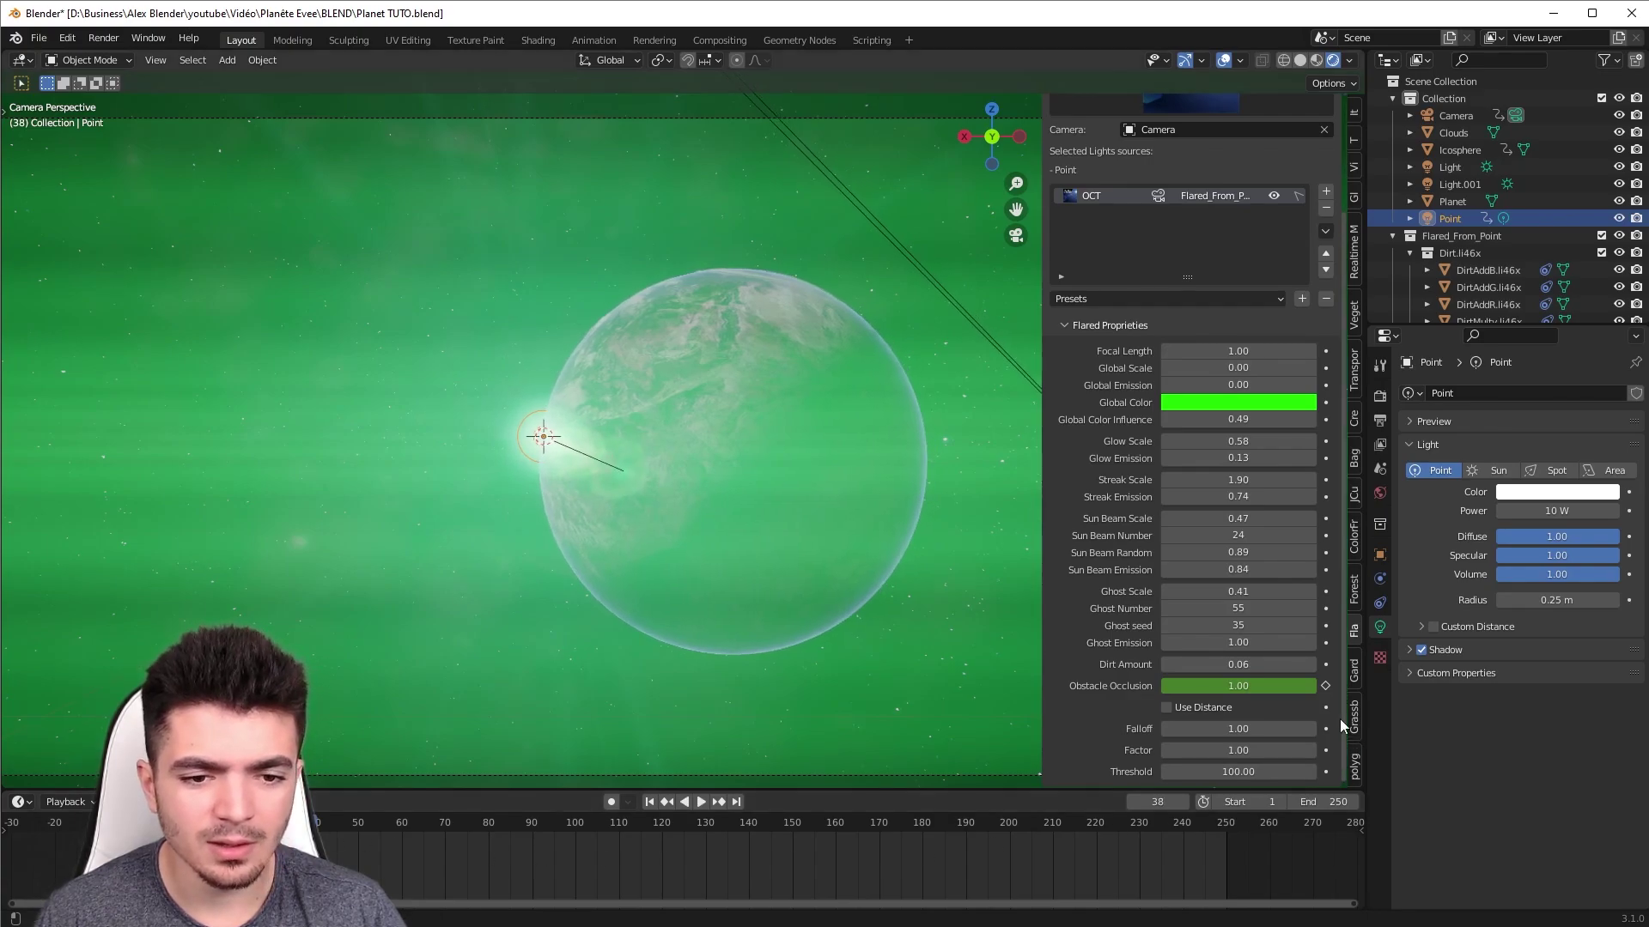
key(space)
drag(1237, 687, 1168, 687)
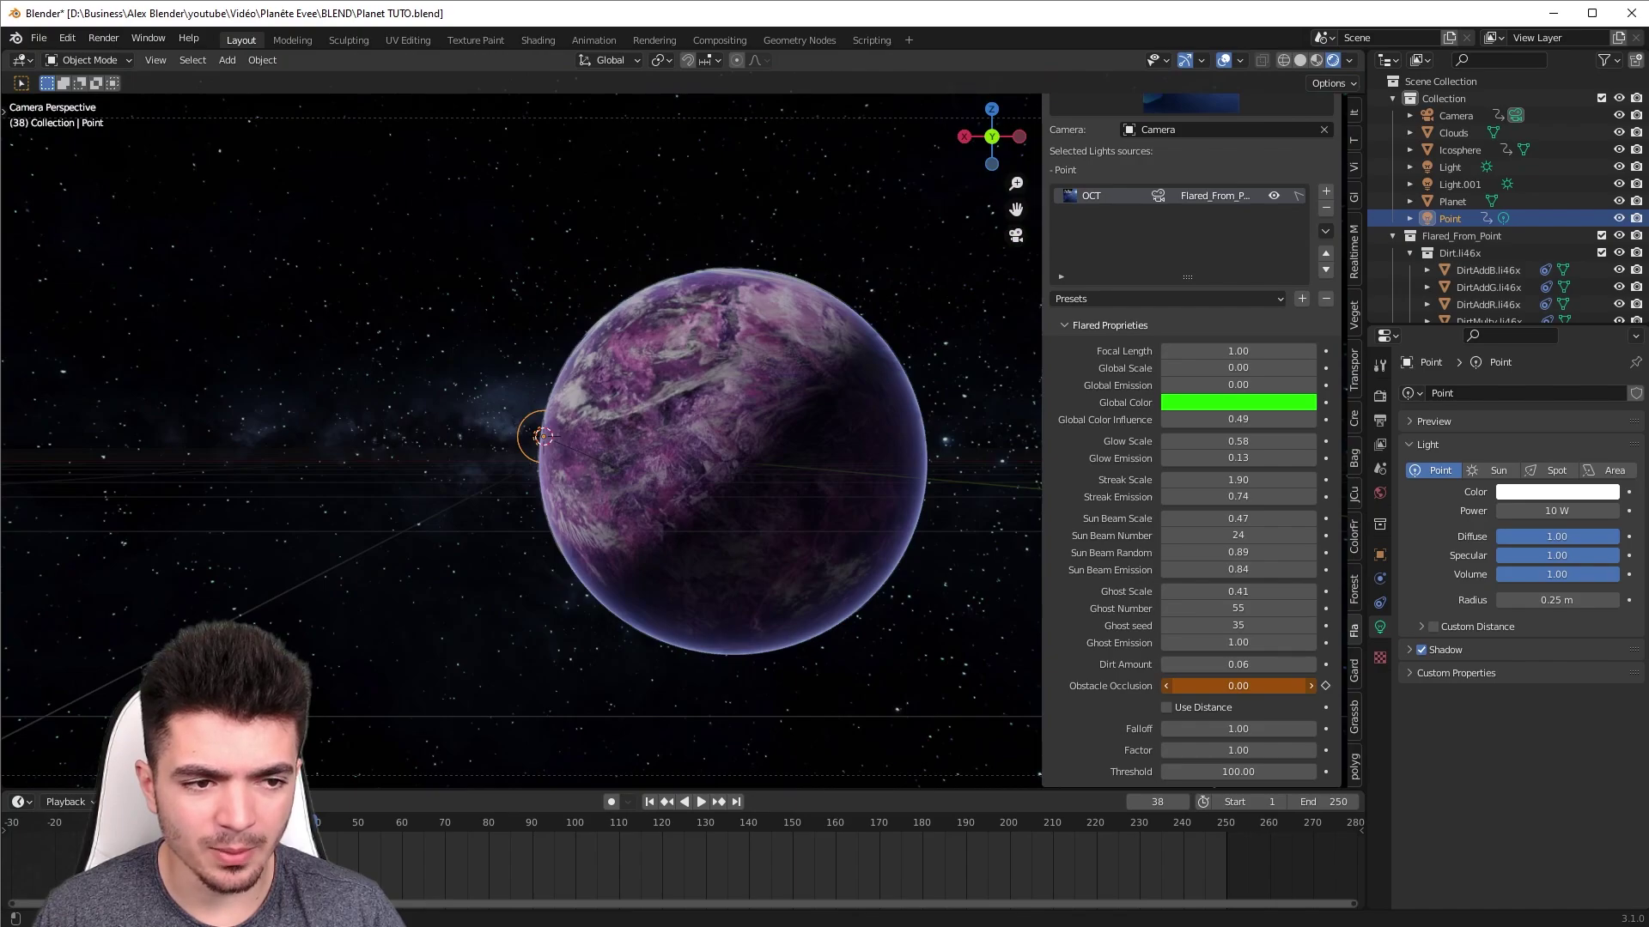
click(1325, 686)
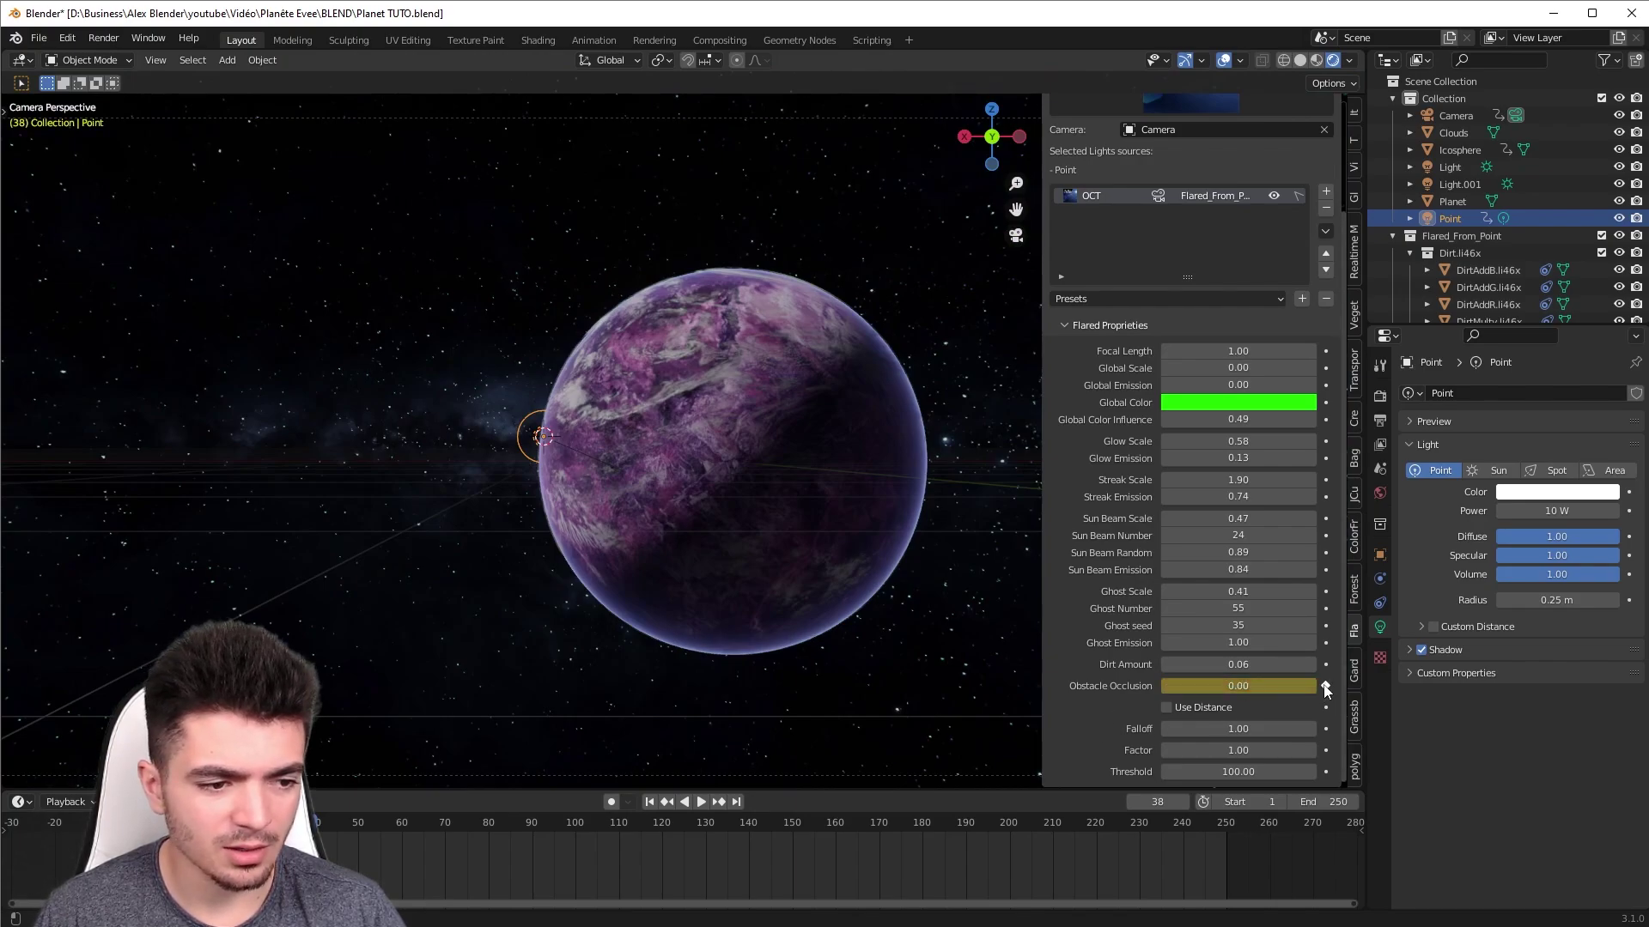
- Replay the animation from the start to check the flare fading out
key(shift+Left)
key(space)
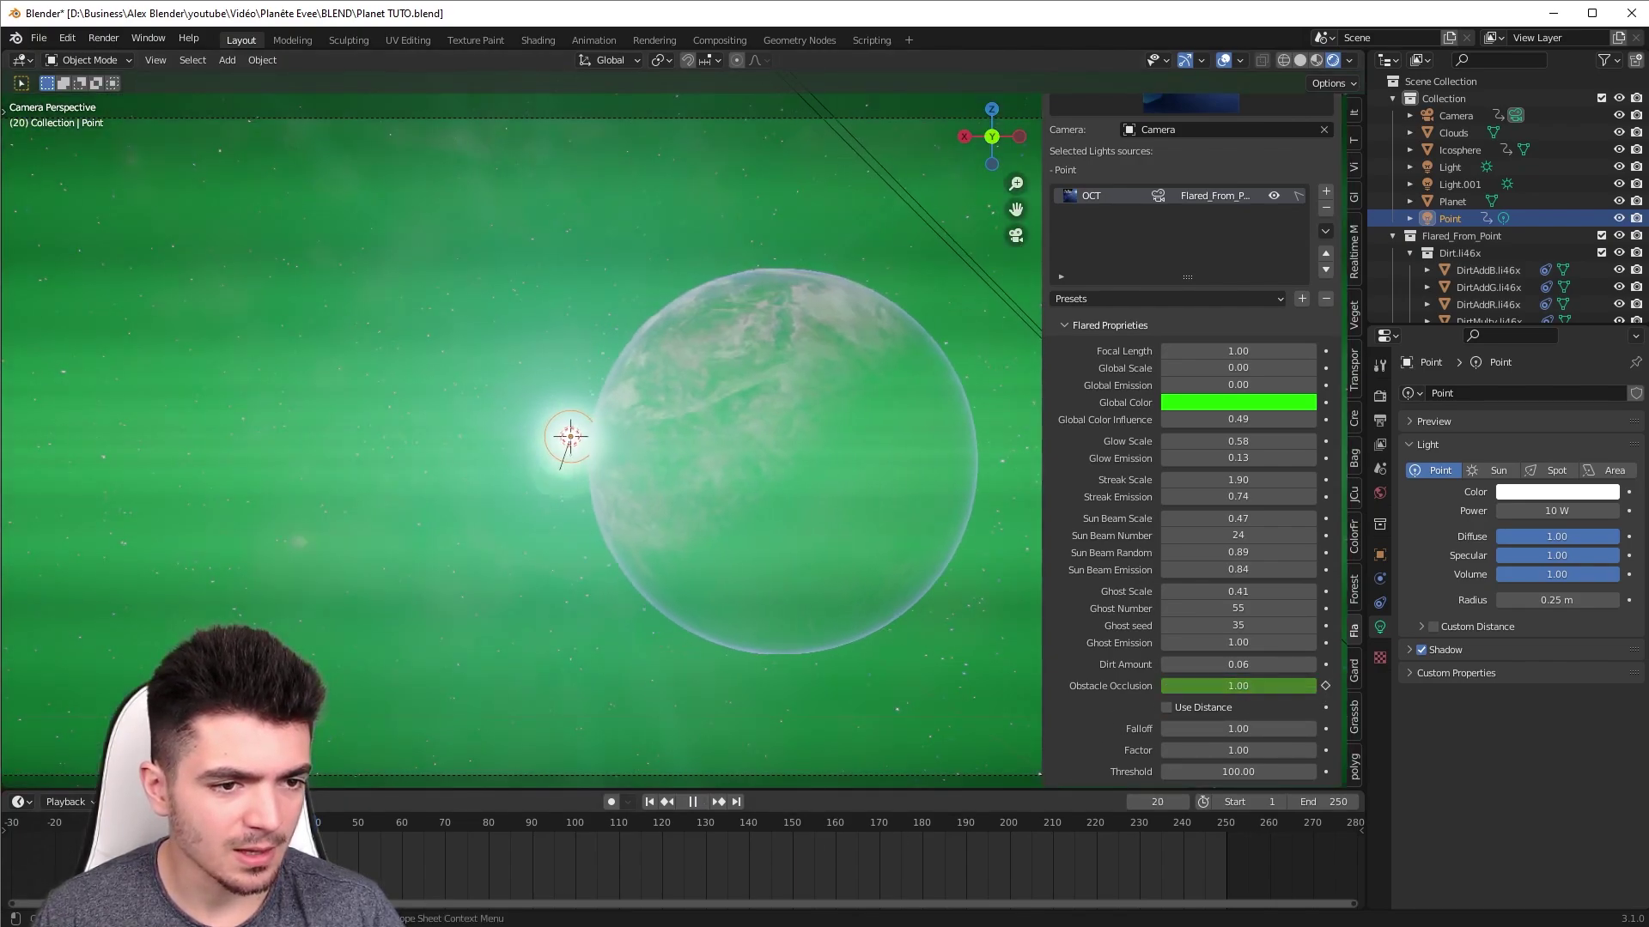
key(space)
key(space)
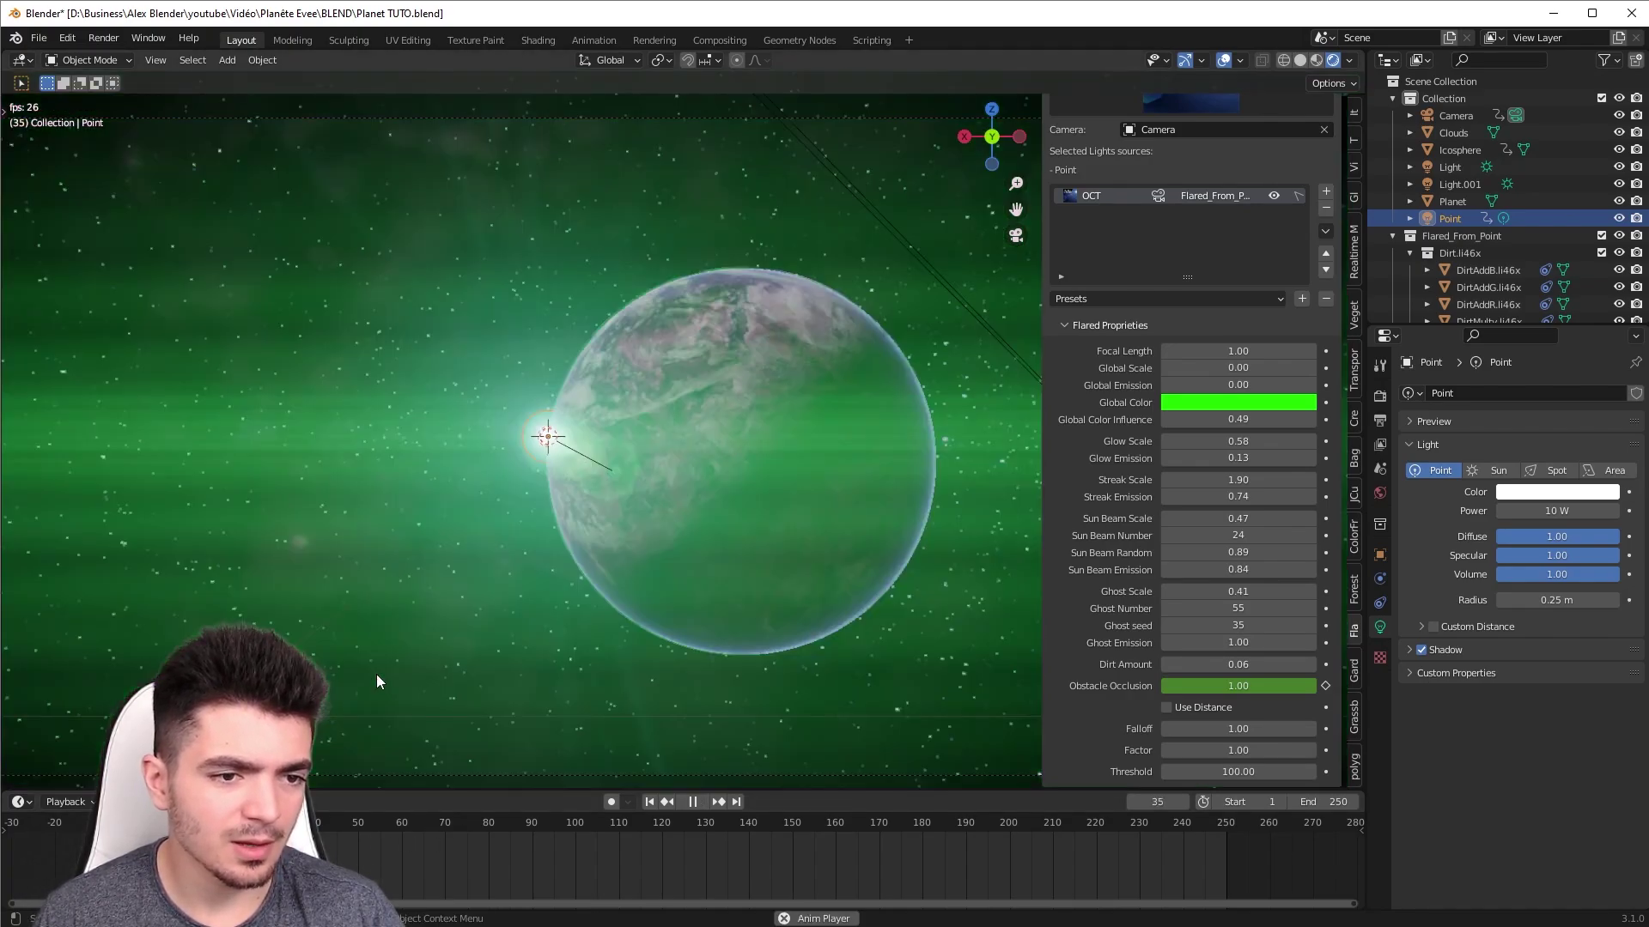
key(space)
key(shift+ctrl+space)
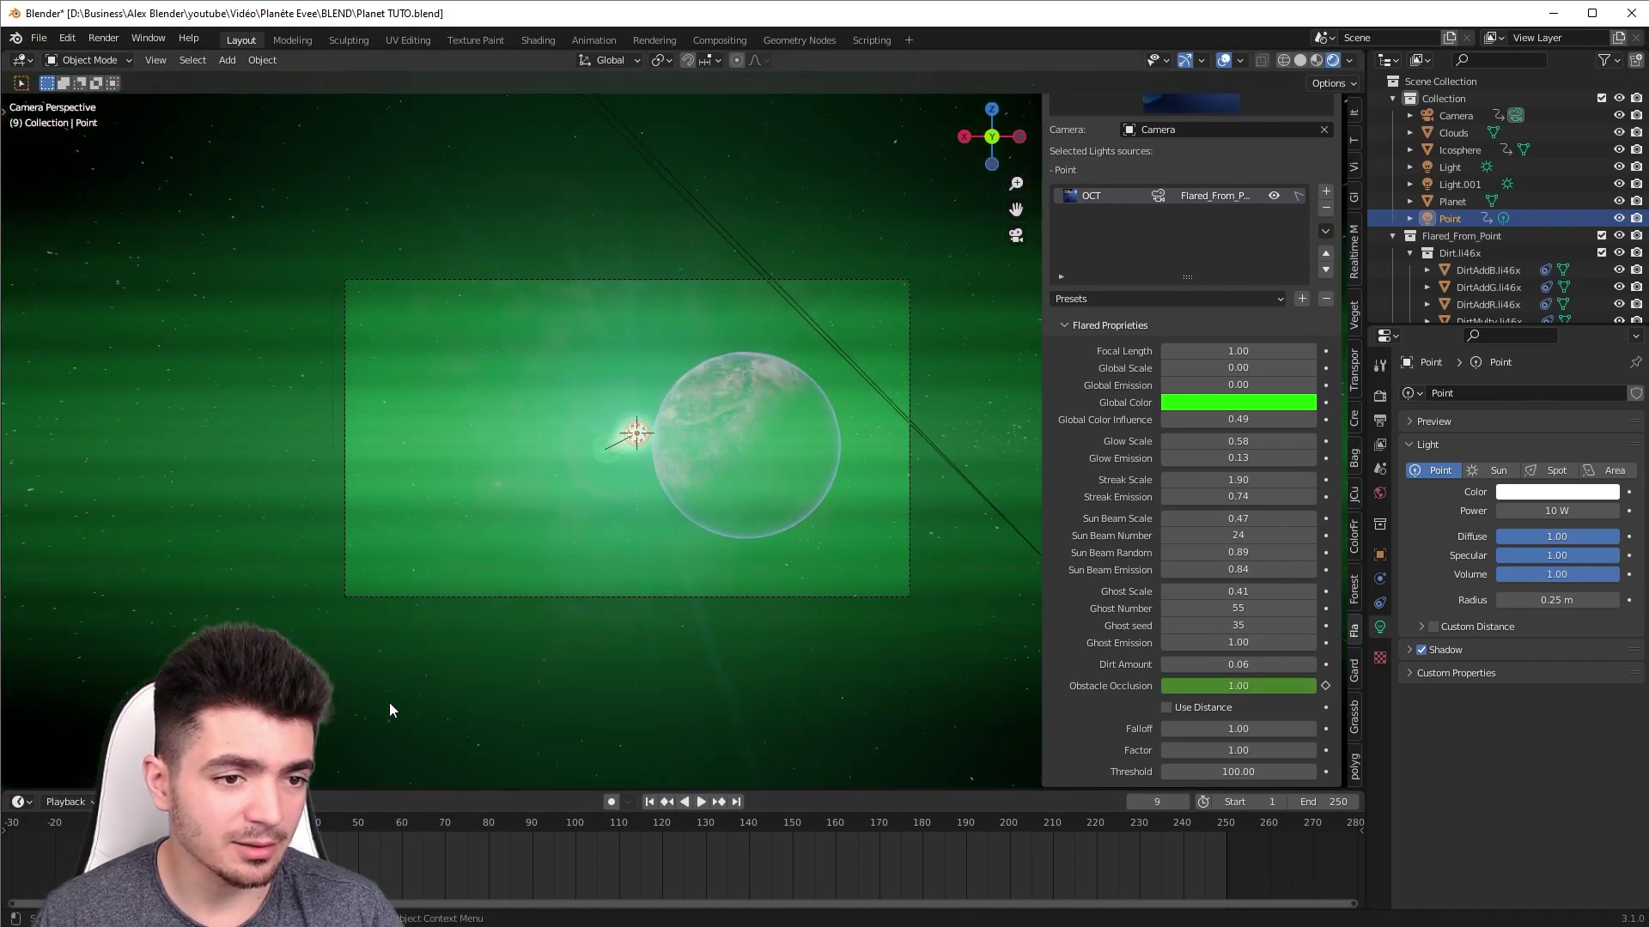
key(space)
- Shrink the flare to Streak Scale 0.40 and Glow Scale 0.34, then preview the animation
scroll(692, 637, down, 1)
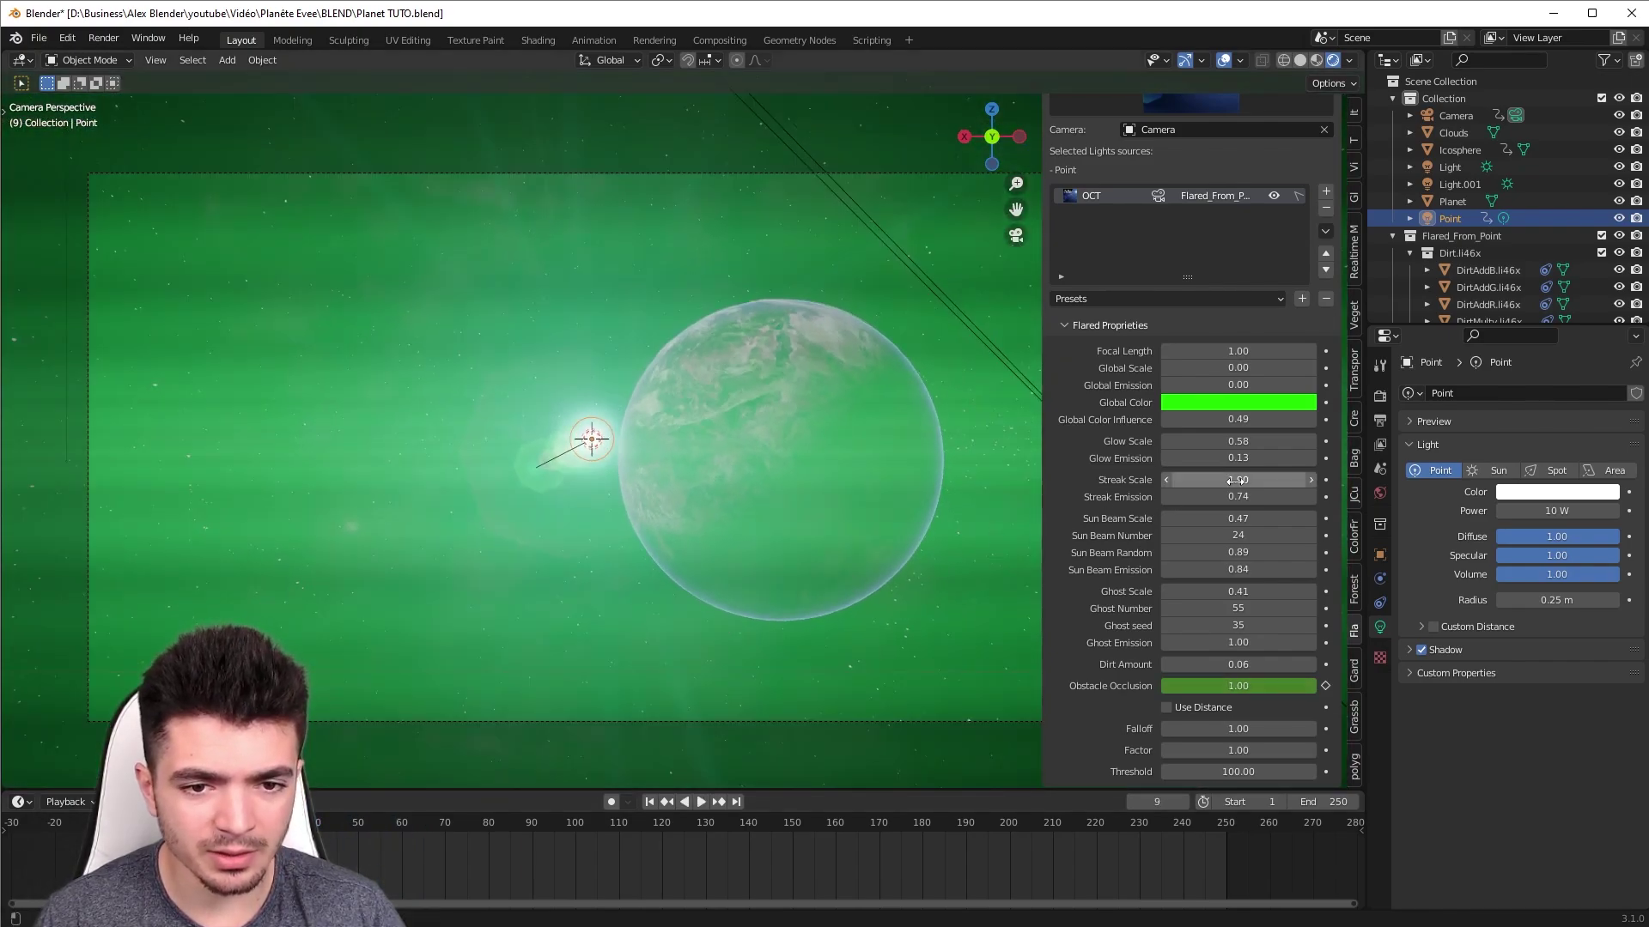
mouse_move(1238, 480)
mouse_down()
mouse_move(1185, 479)
mouse_move(1211, 480)
mouse_up()
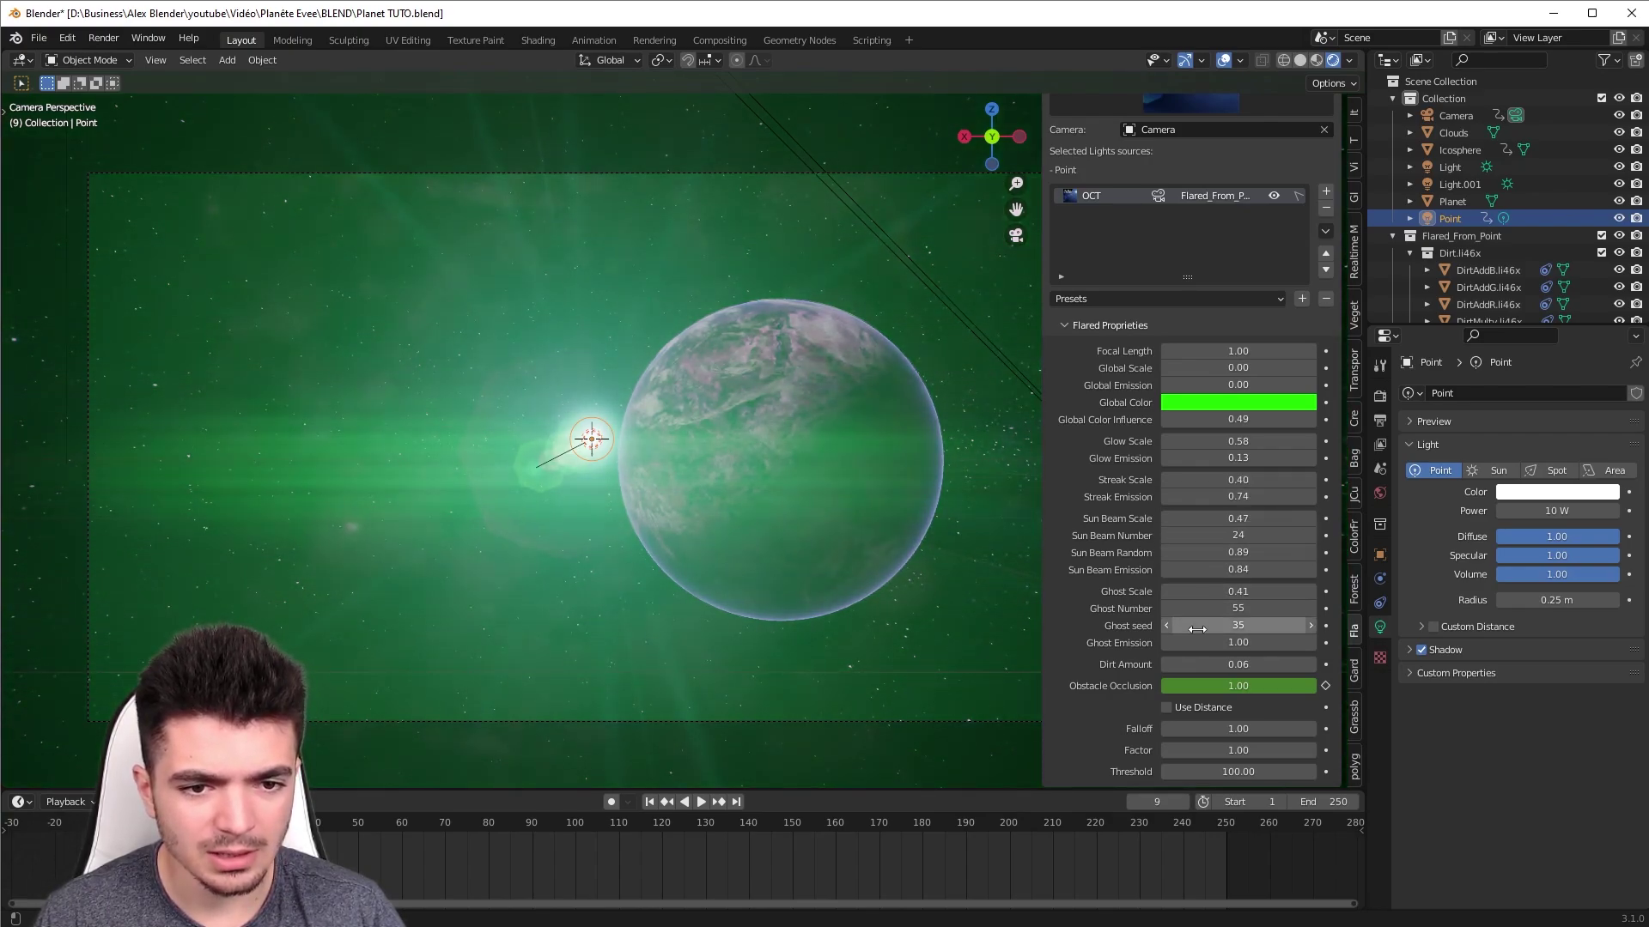
scroll(1236, 515, up, 1)
mouse_move(1237, 475)
mouse_down()
mouse_move(1185, 475)
mouse_move(1267, 475)
mouse_move(1193, 492)
mouse_move(1247, 492)
mouse_up()
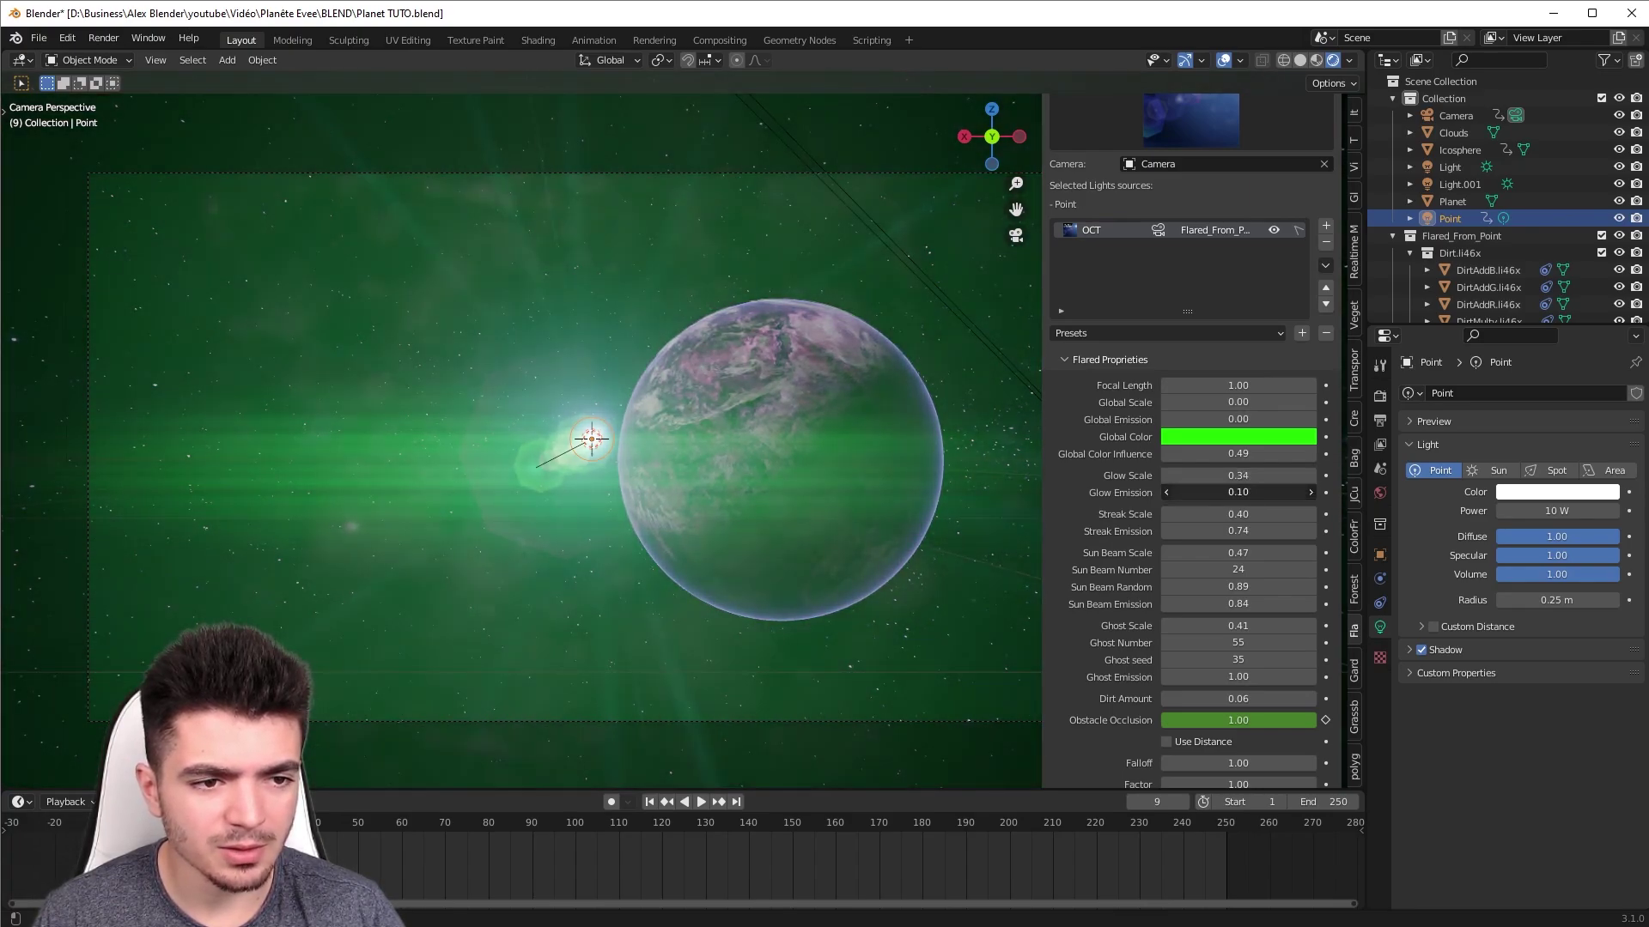
scroll(946, 493, up, 1)
key(space)
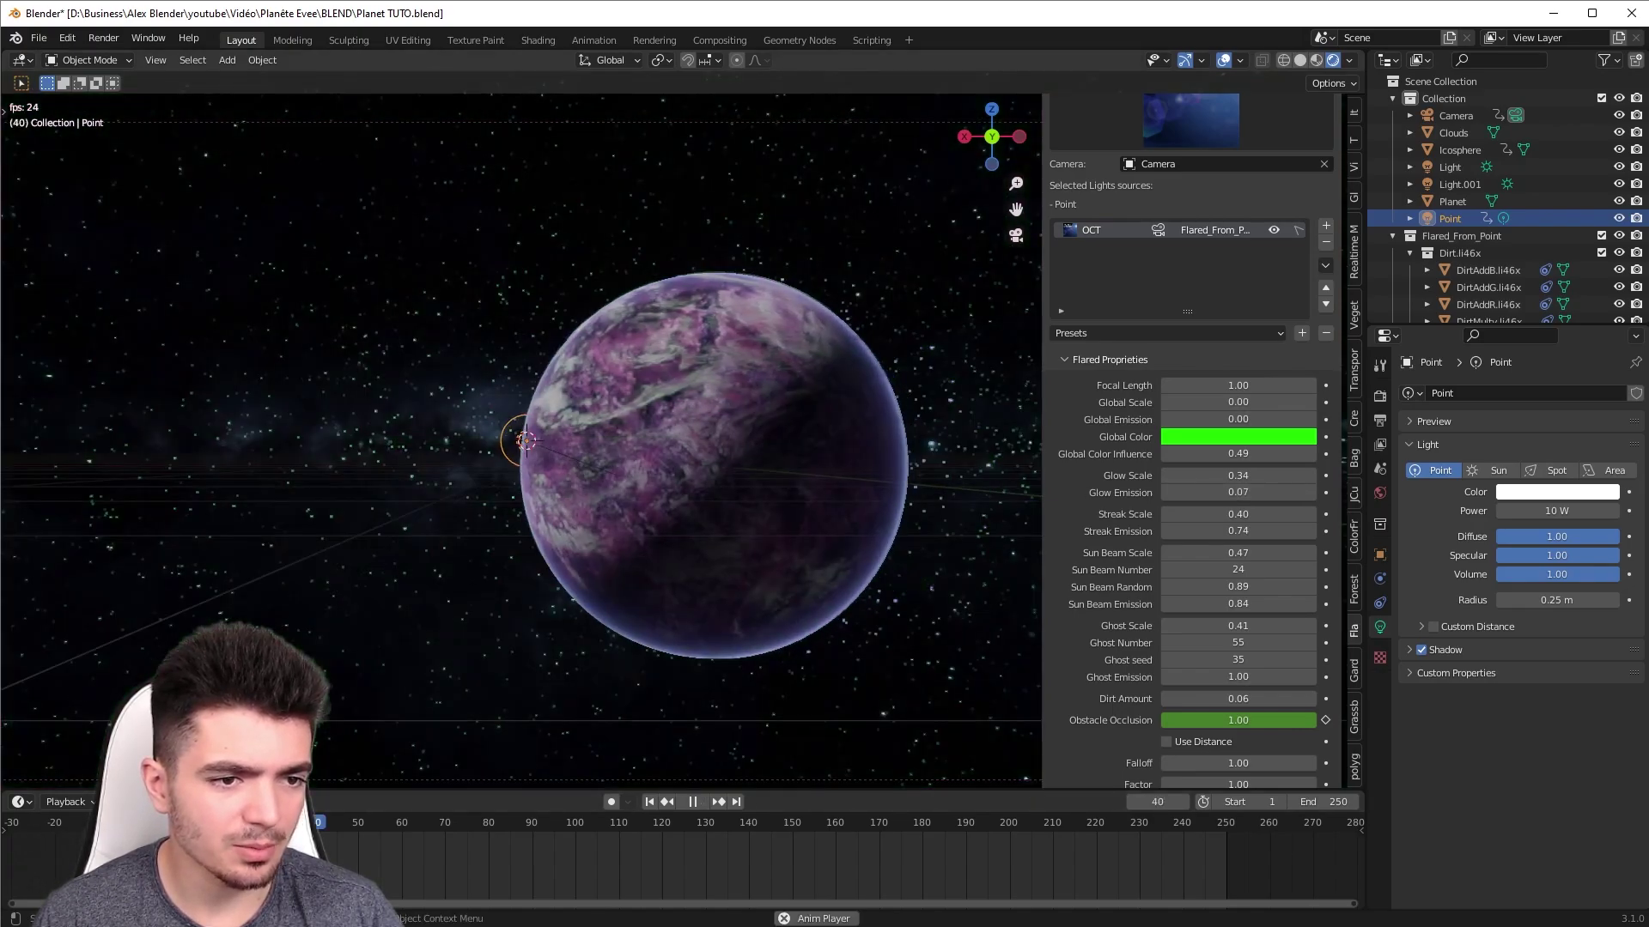
click(650, 802)
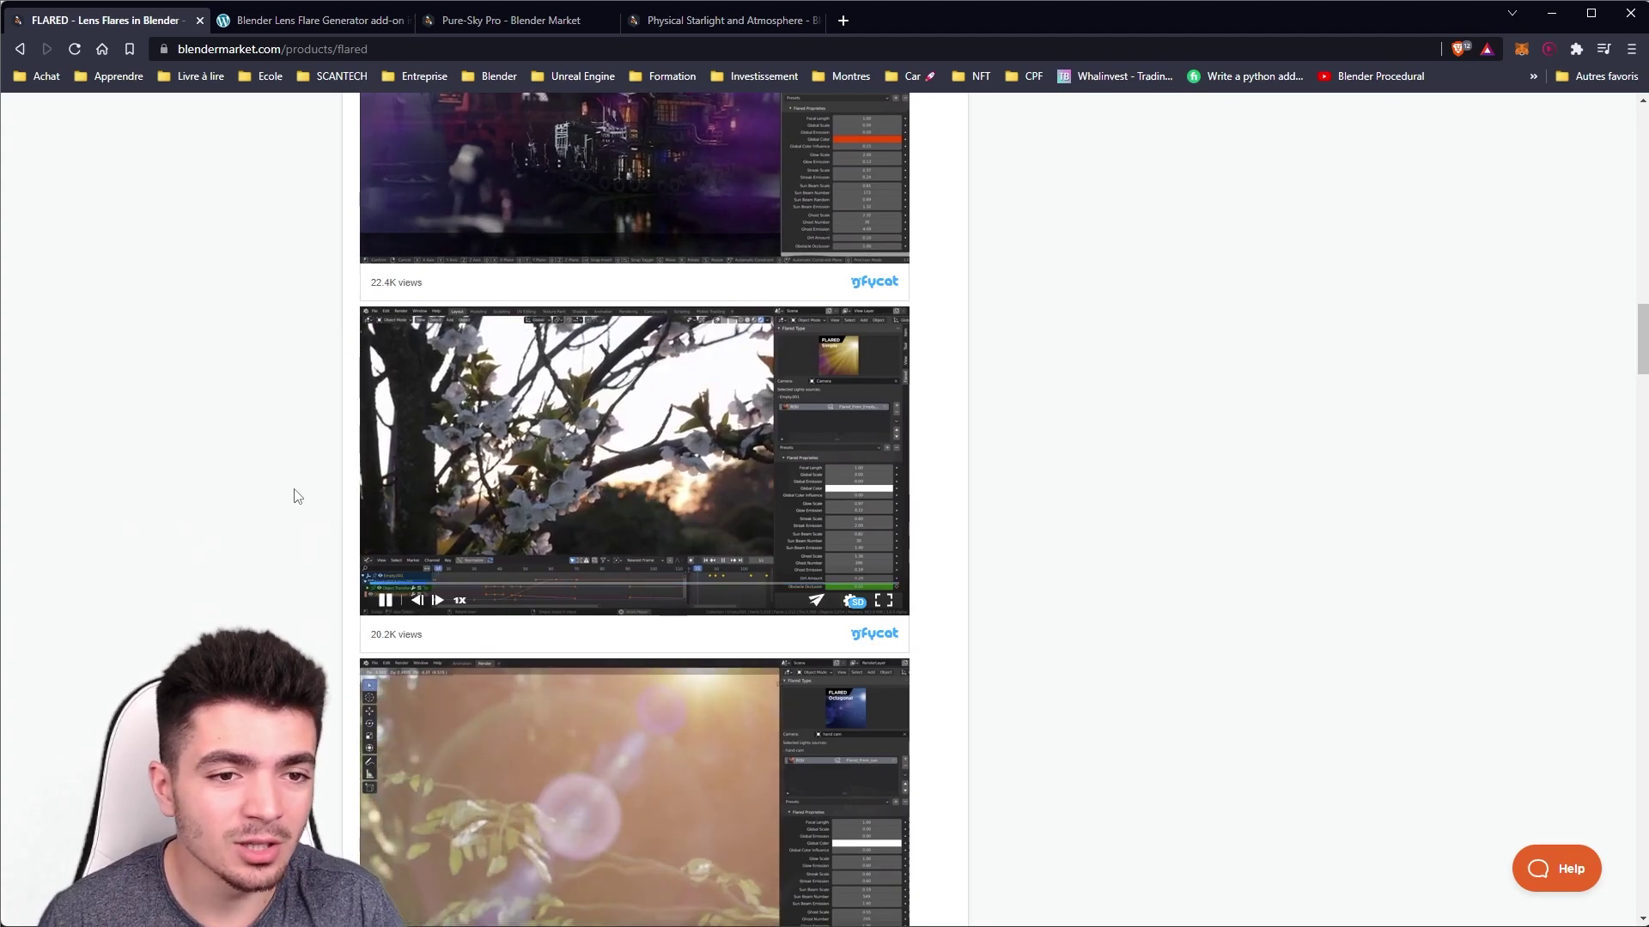
scroll(297, 498, up, 5)
scroll(326, 558, up, 8)
scroll(326, 558, down, 1)
scroll(705, 496, down, 3)
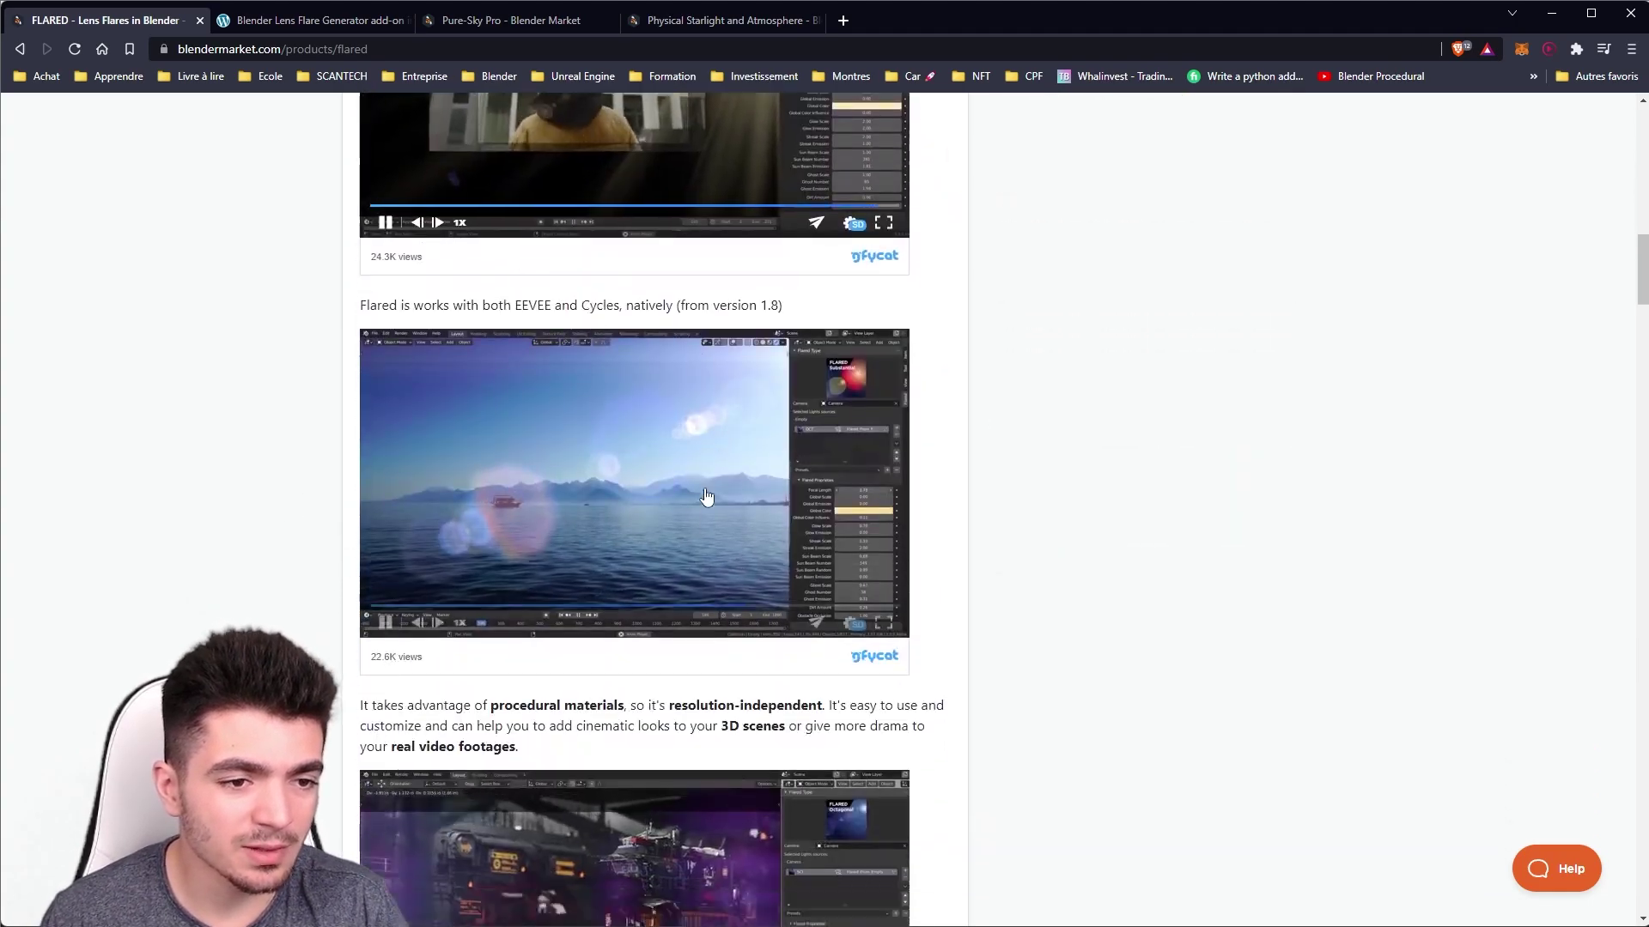
scroll(706, 497, down, 9)
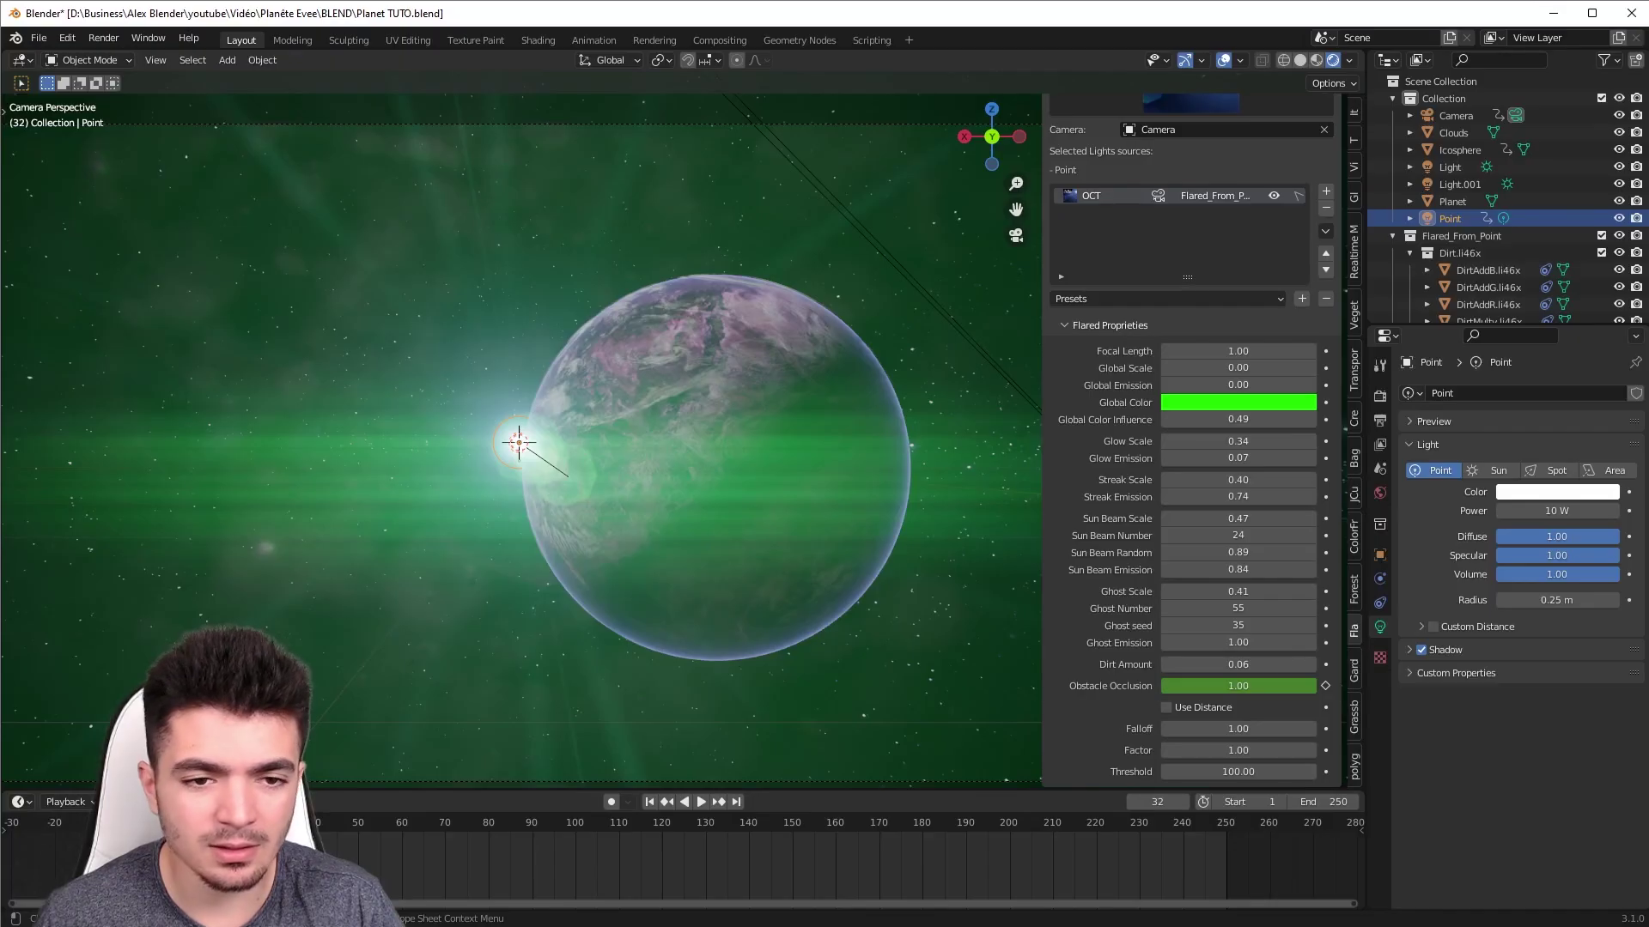
- Show the Flared Type preset thumbnails, then minimise Blender to the Flared product page
scroll(1166, 281, up, 5)
click(1161, 209)
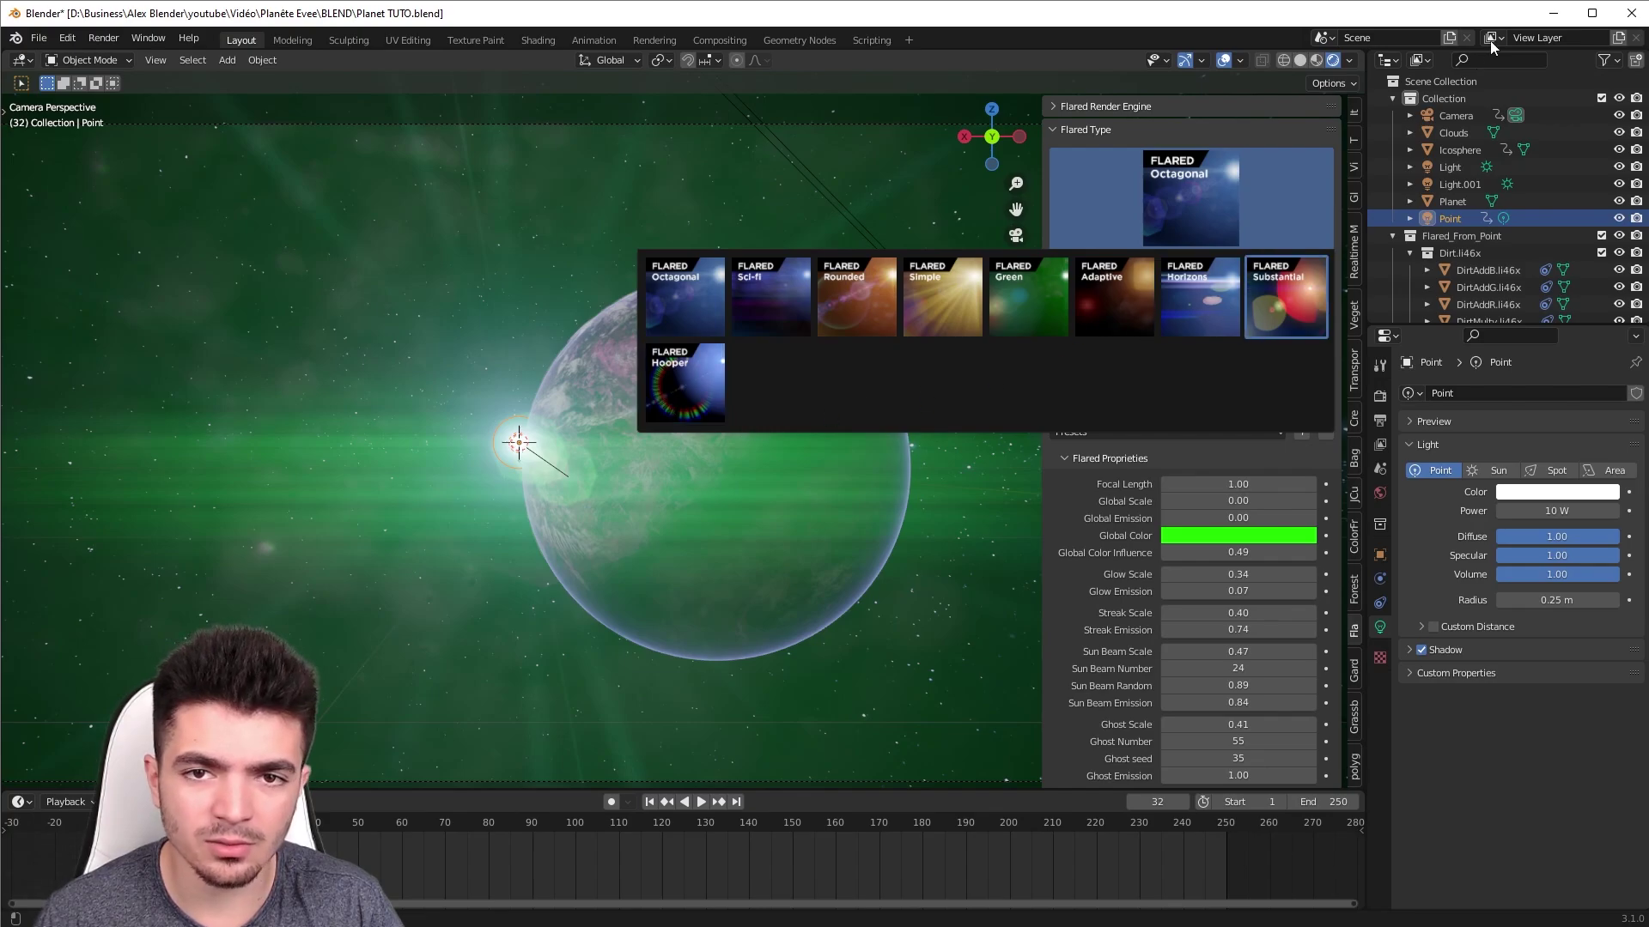
click(1553, 13)
scroll(781, 511, down, 5)
scroll(782, 511, down, 5)
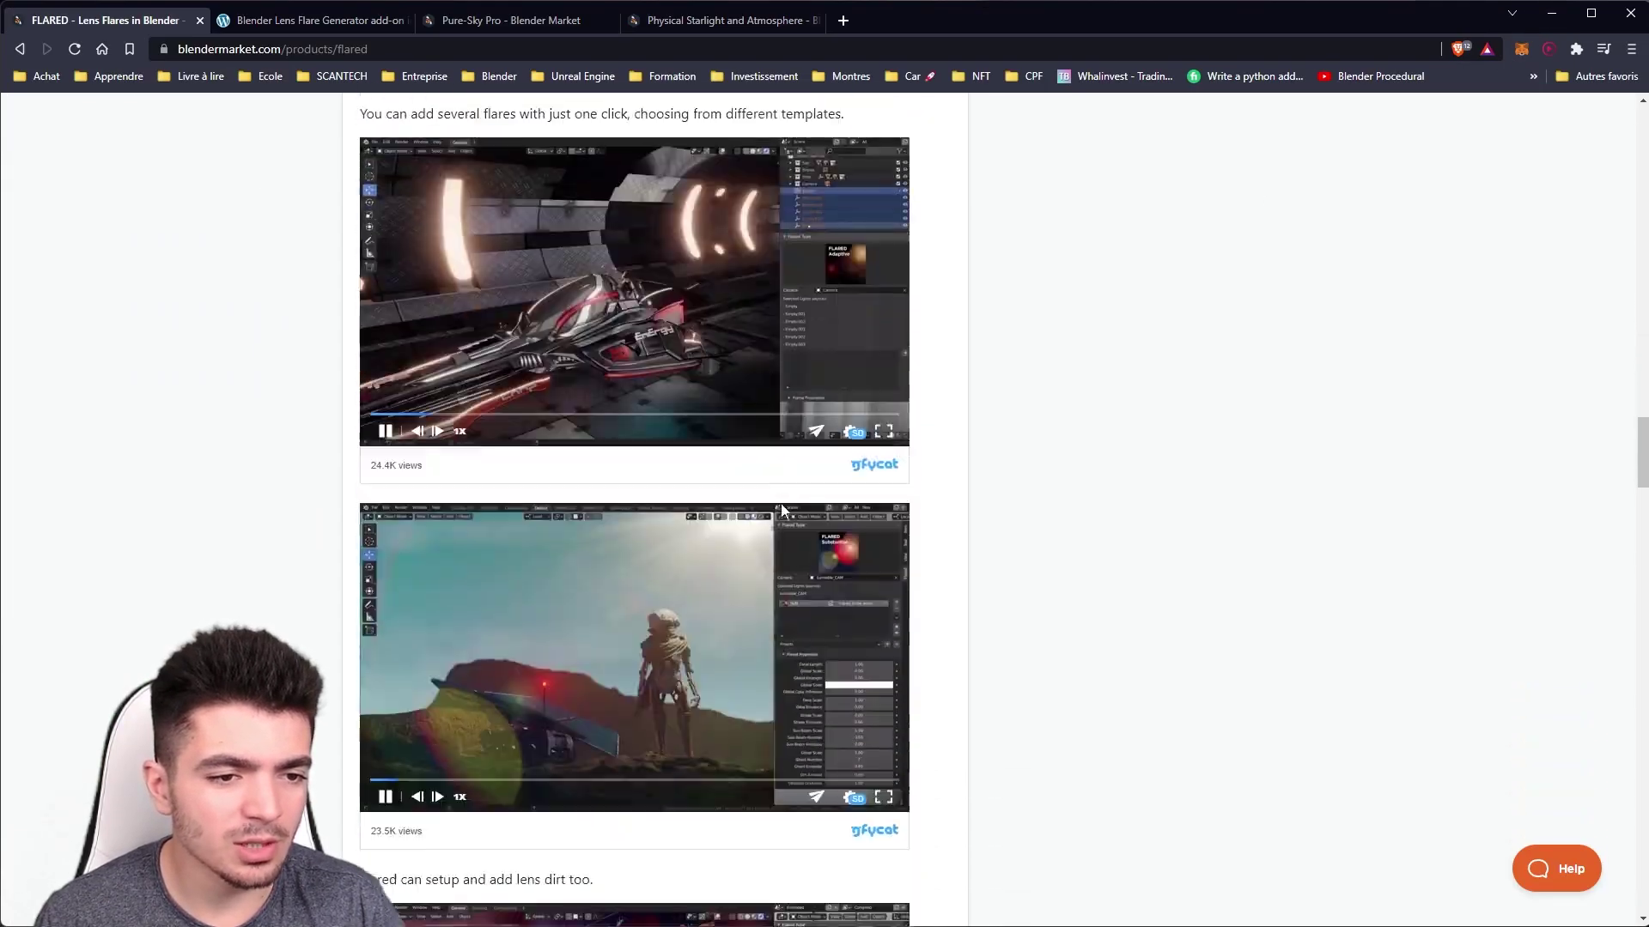
scroll(782, 511, down, 7)
scroll(786, 514, down, 3)
scroll(794, 517, down, 6)
scroll(801, 519, up, 6)
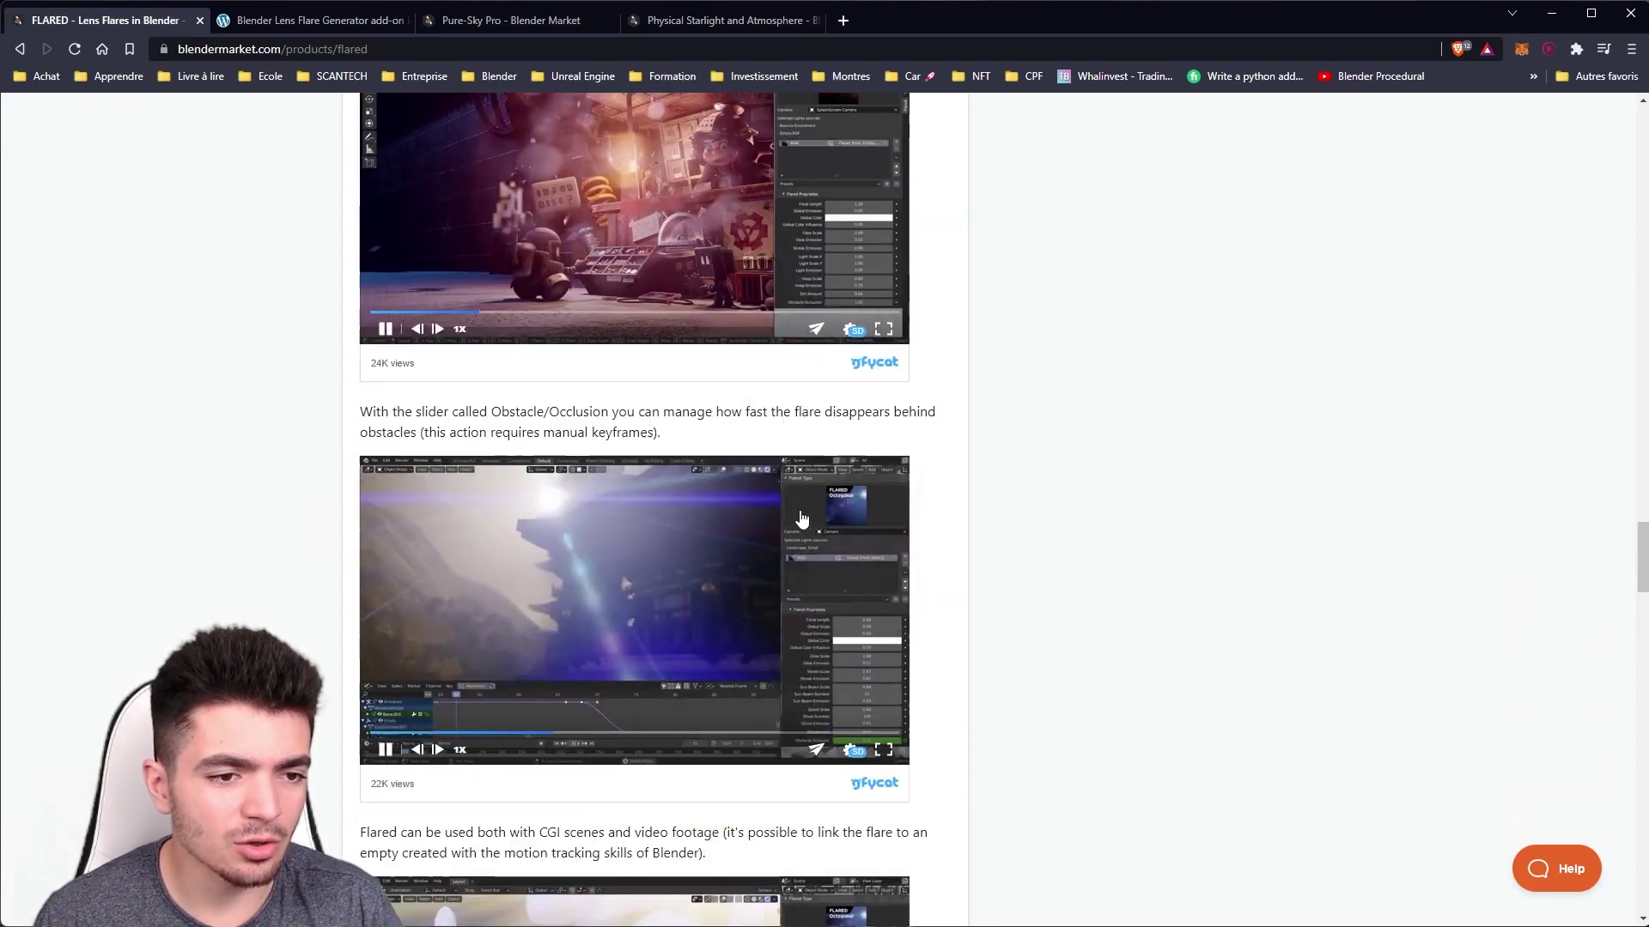
scroll(781, 538, down, 6)
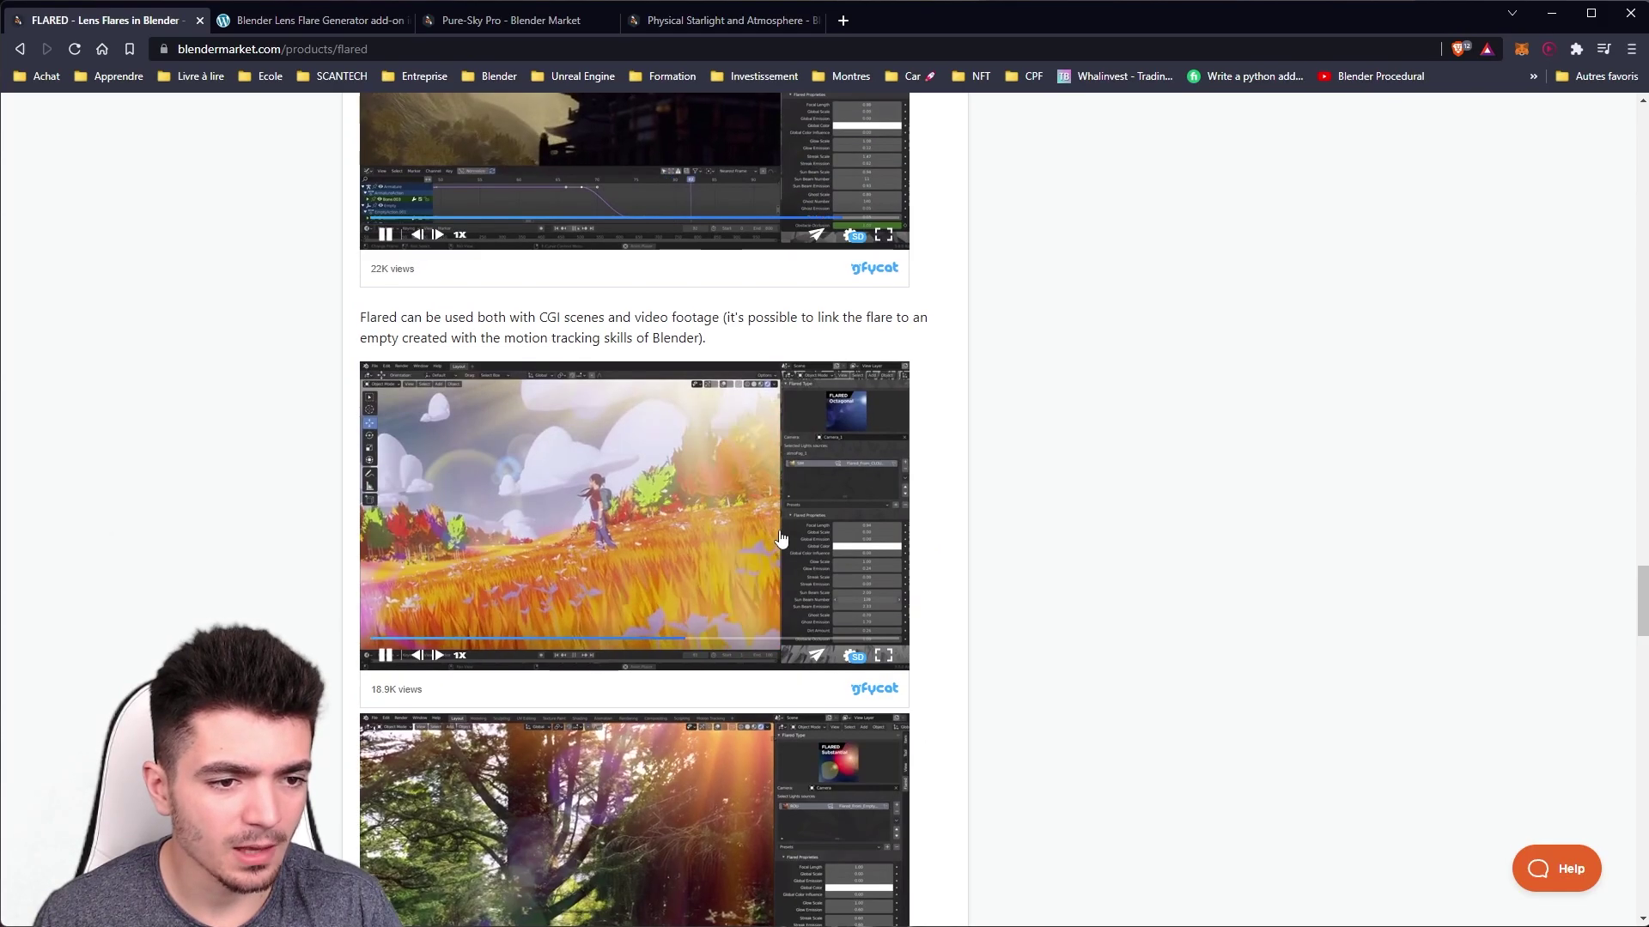
scroll(893, 576, down, 10)
scroll(1031, 687, down, 2)
scroll(1056, 755, down, 6)
scroll(1063, 760, down, 7)
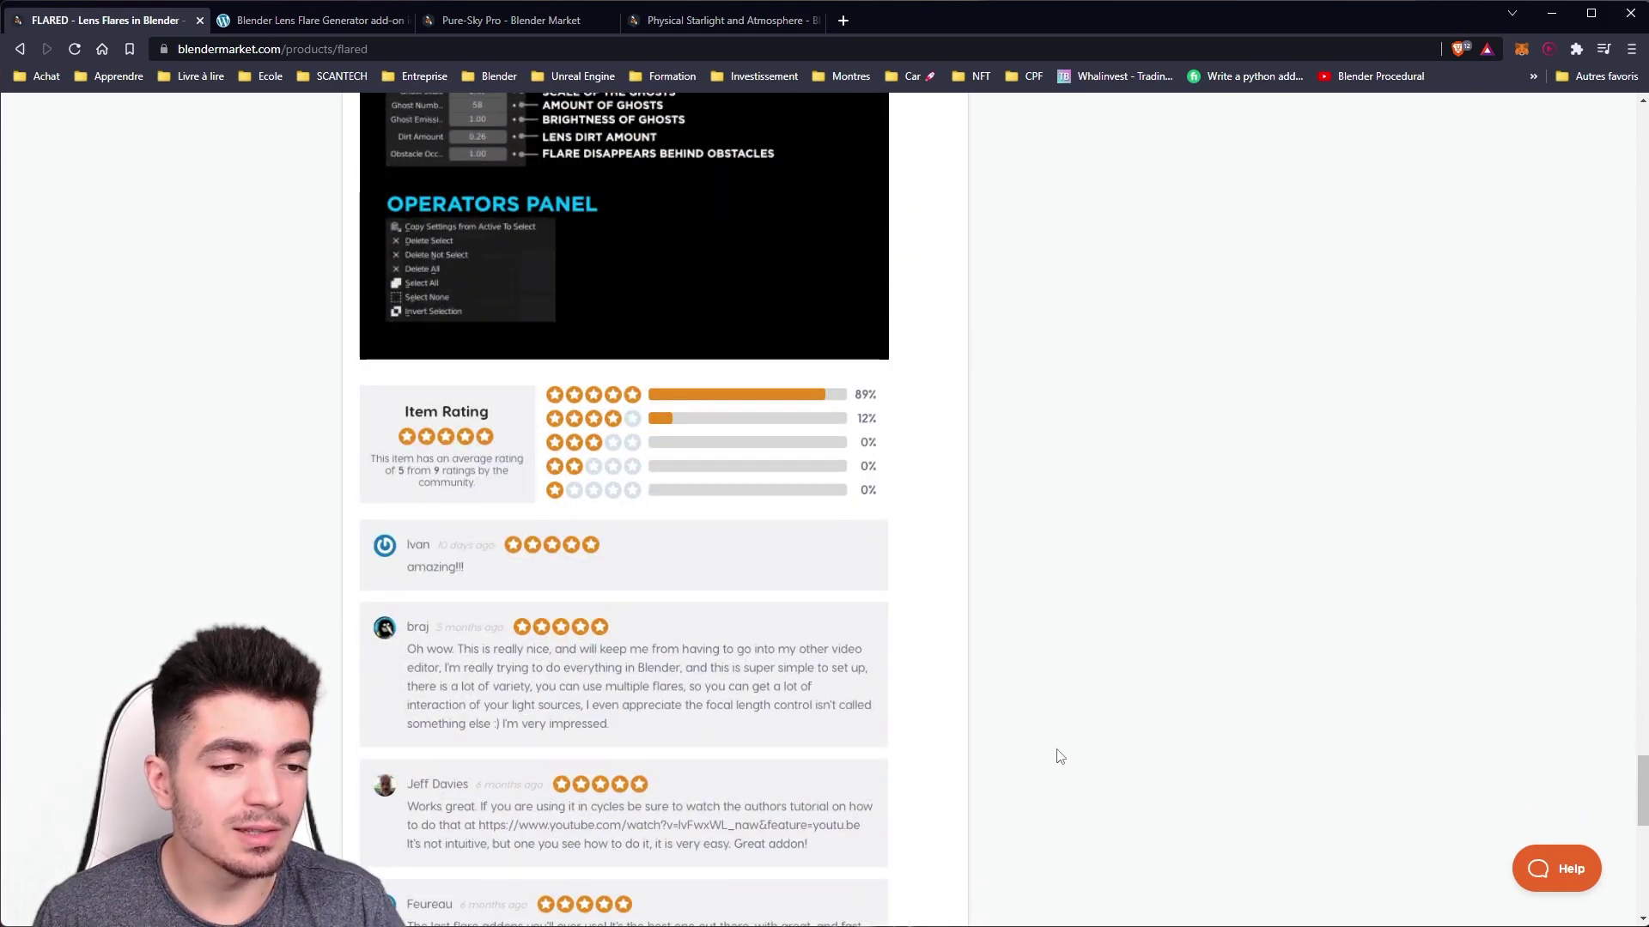
middle_drag(1070, 731, 1037, 320)
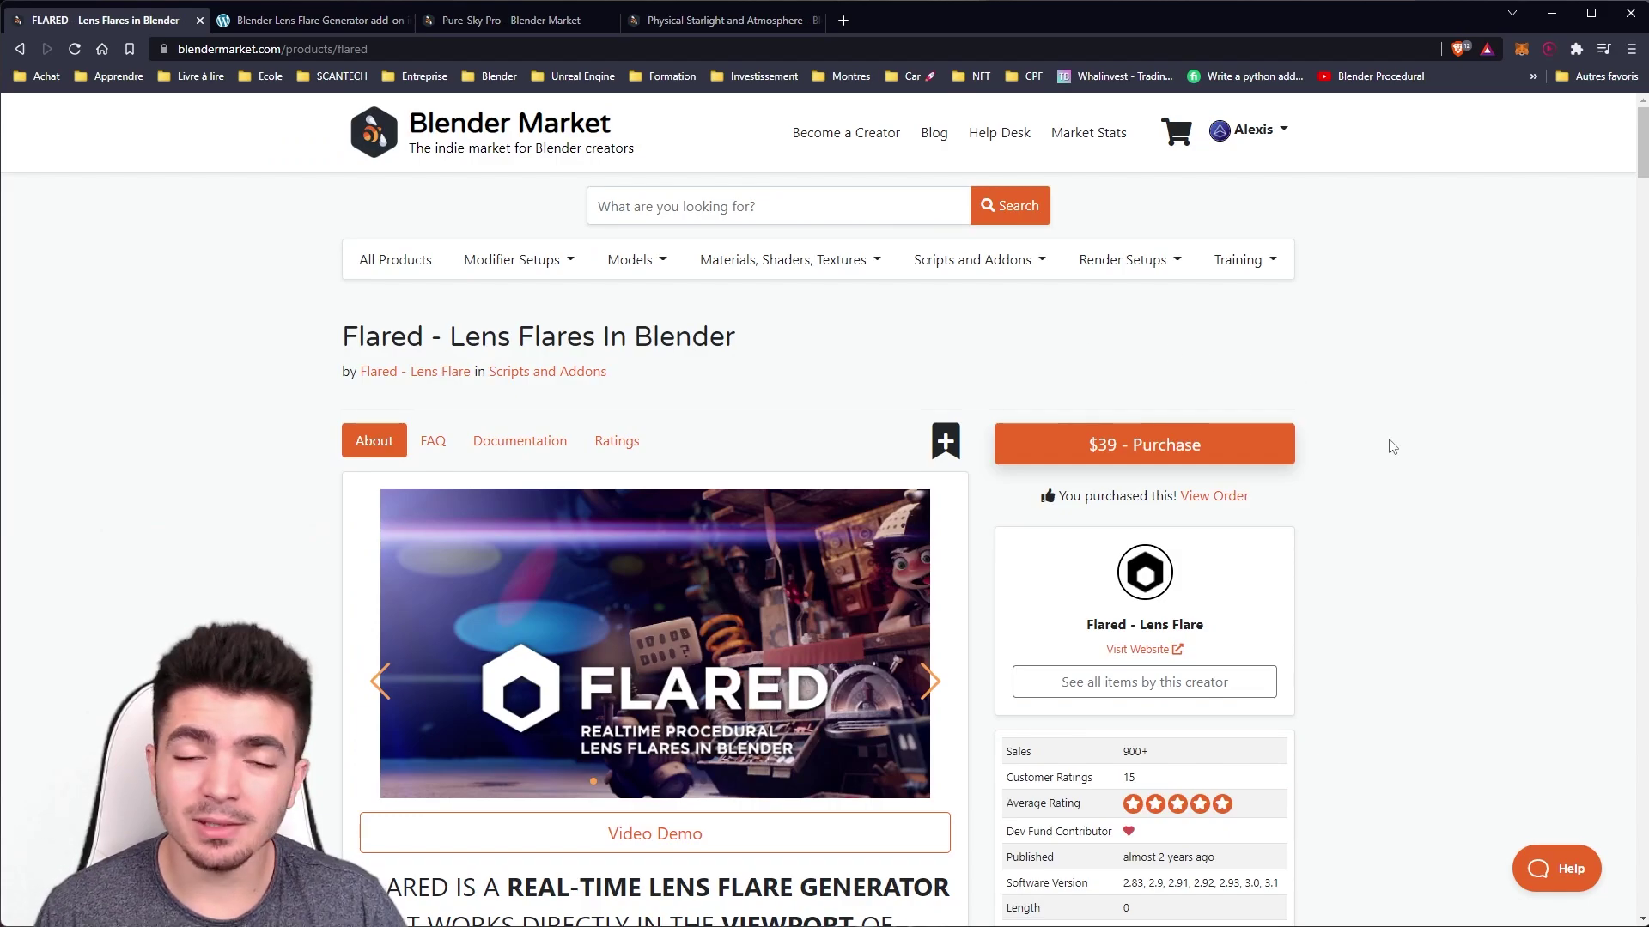
scroll(1290, 455, down, 1)
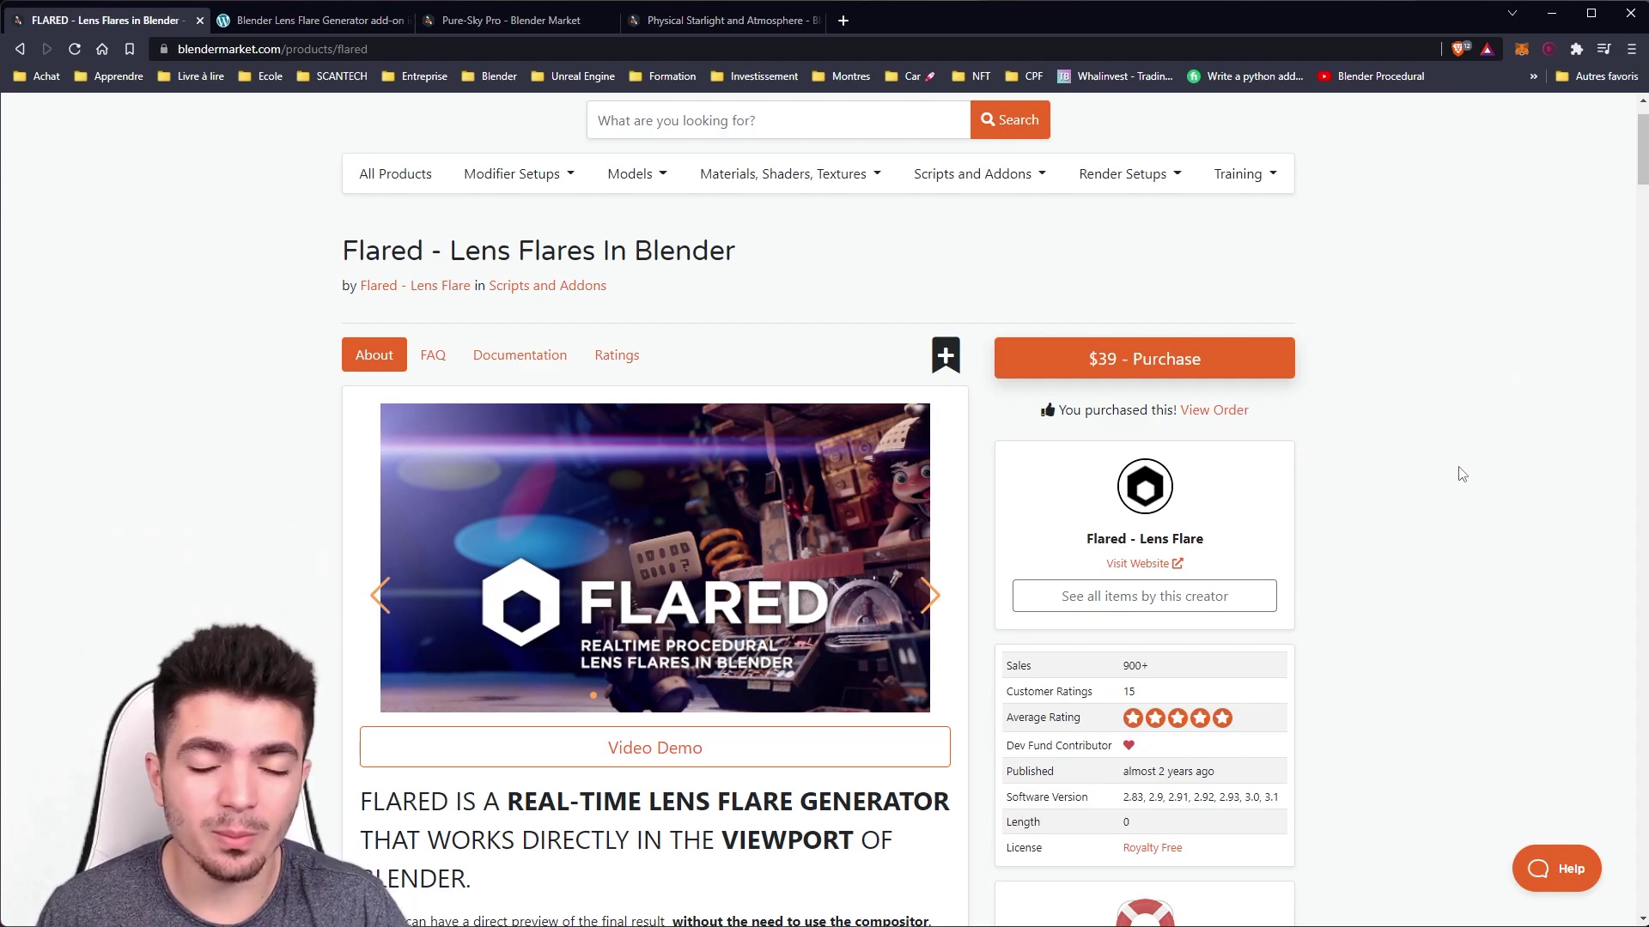
scroll(1462, 475, down, 2)
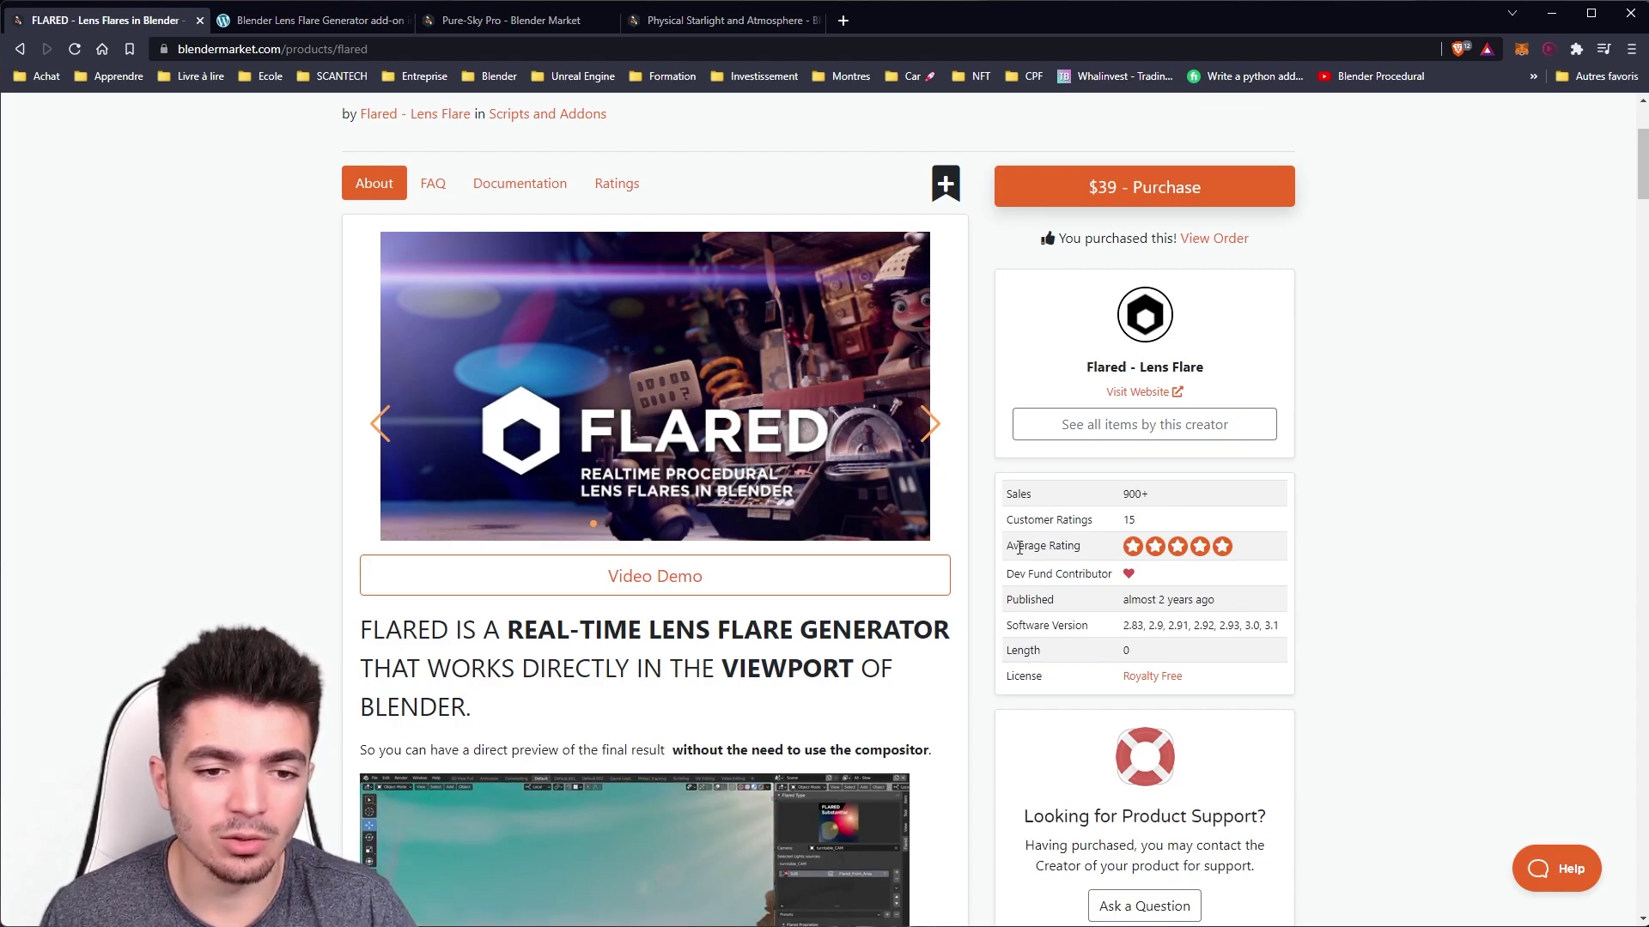
click(1247, 549)
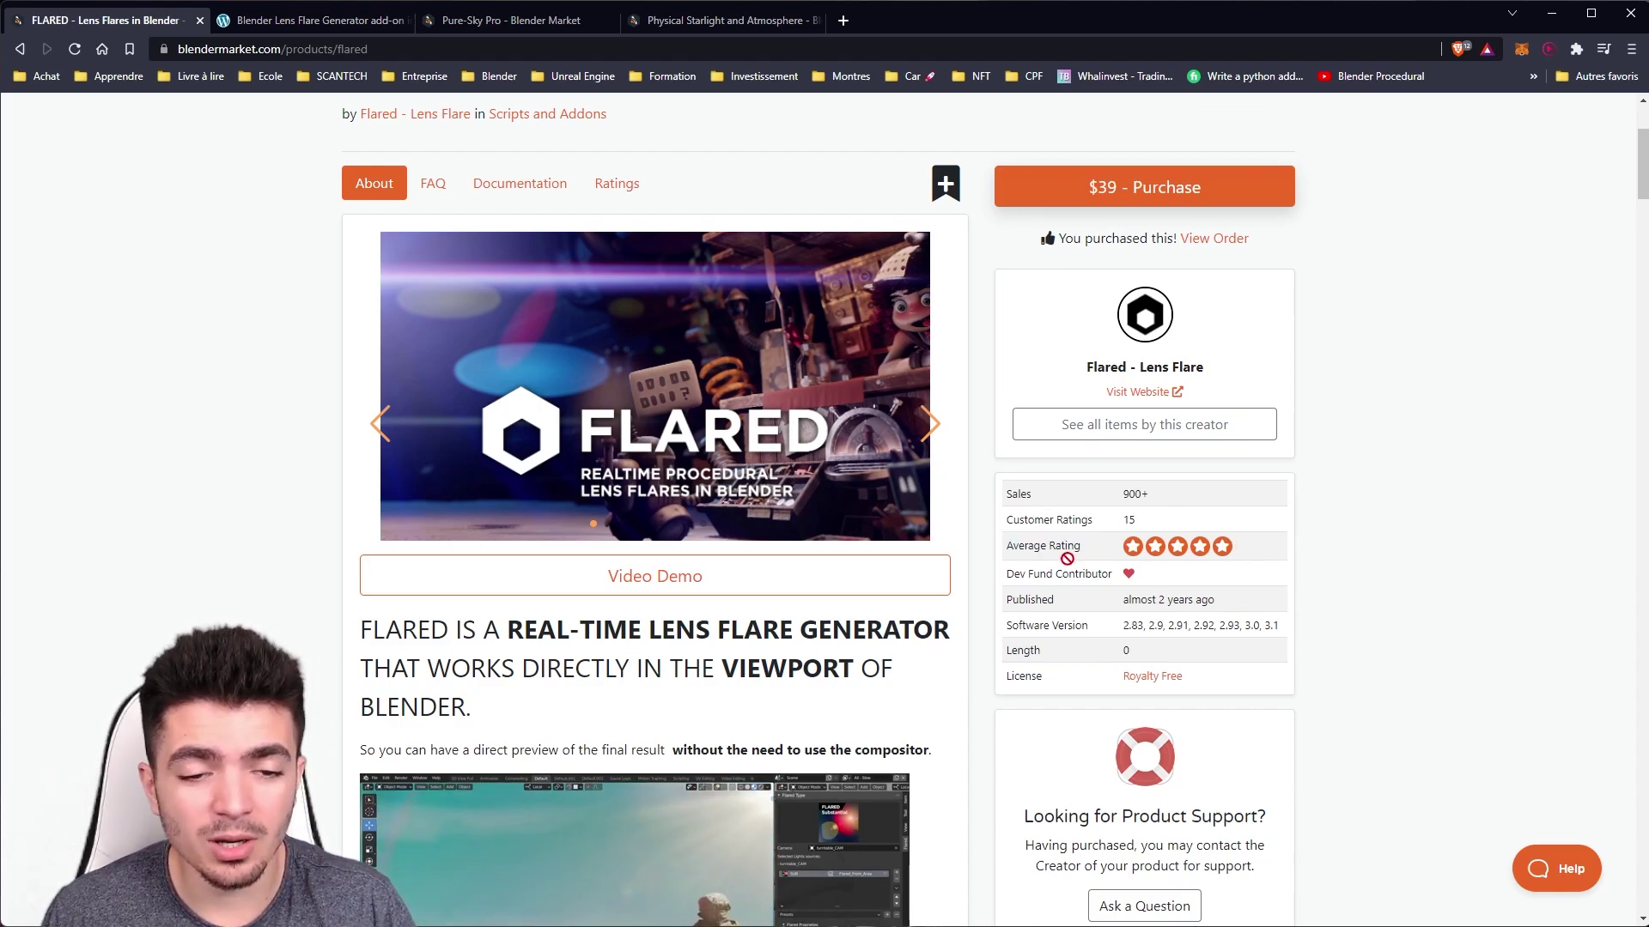
scroll(1440, 568, down, 6)
scroll(1443, 568, up, 9)
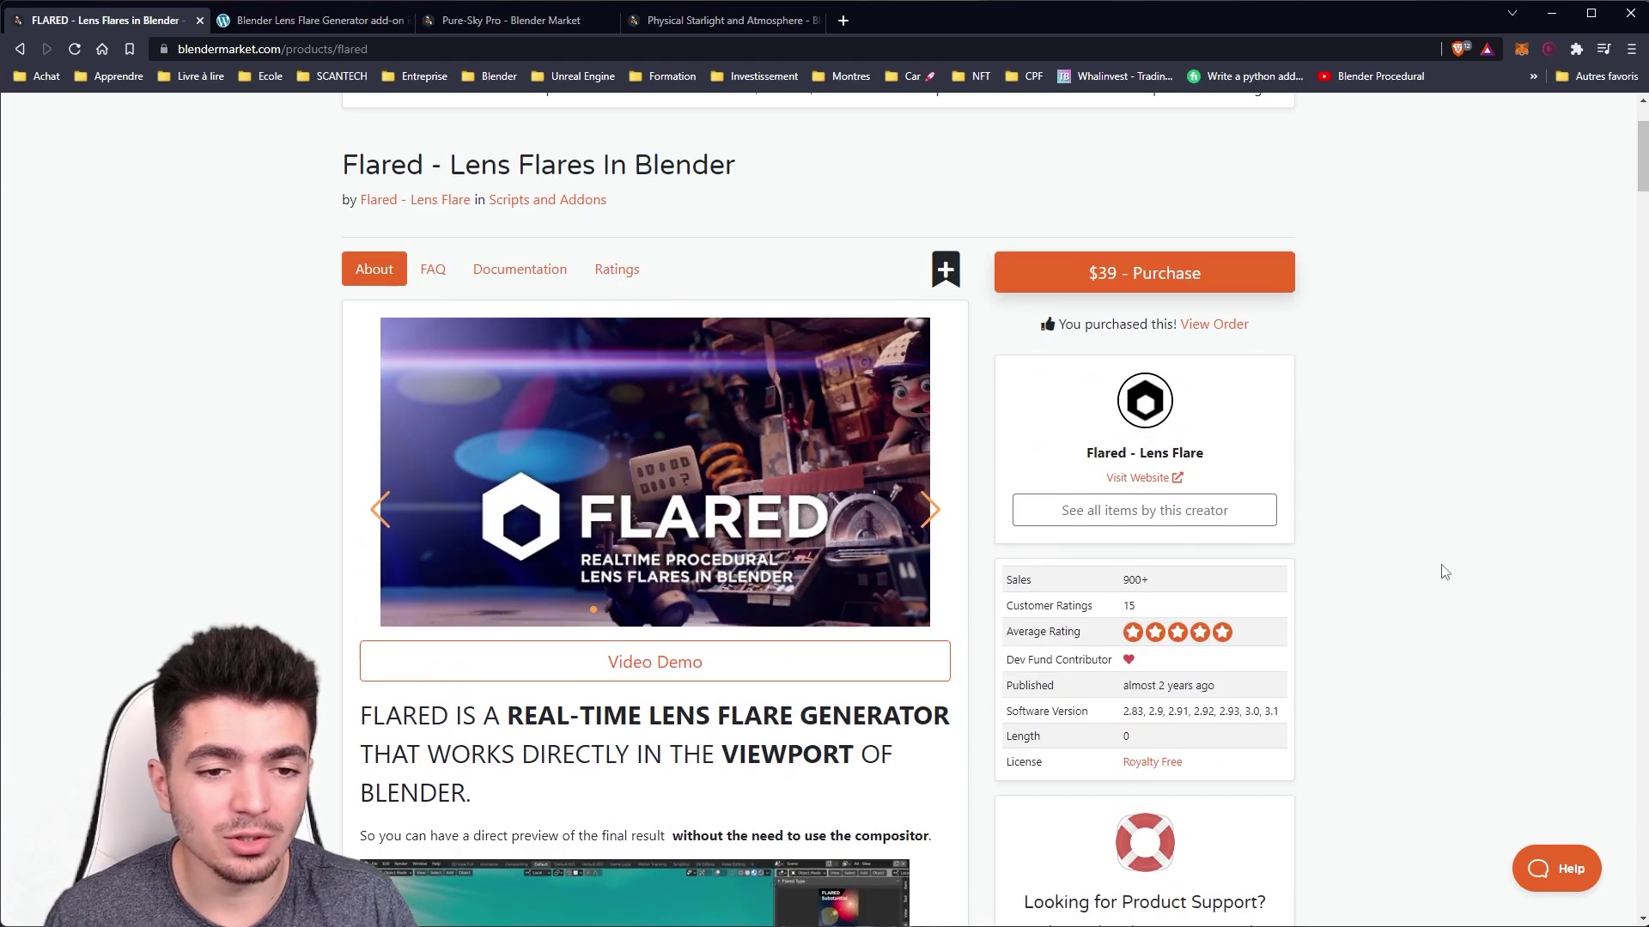